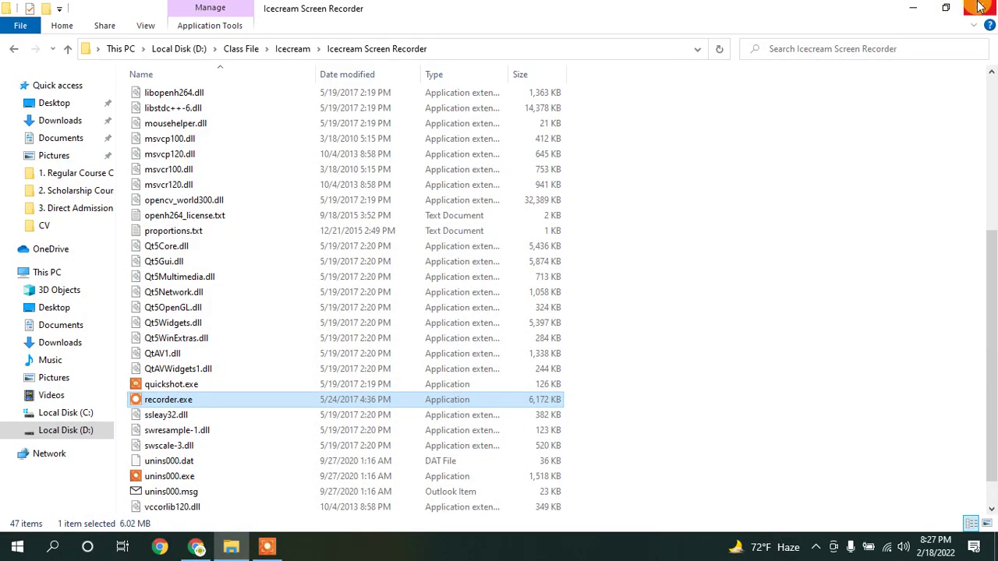
Step: Close File Explorer, create a new Word document on the desktop with the default name, and open it
click(980, 6)
right_click(709, 67)
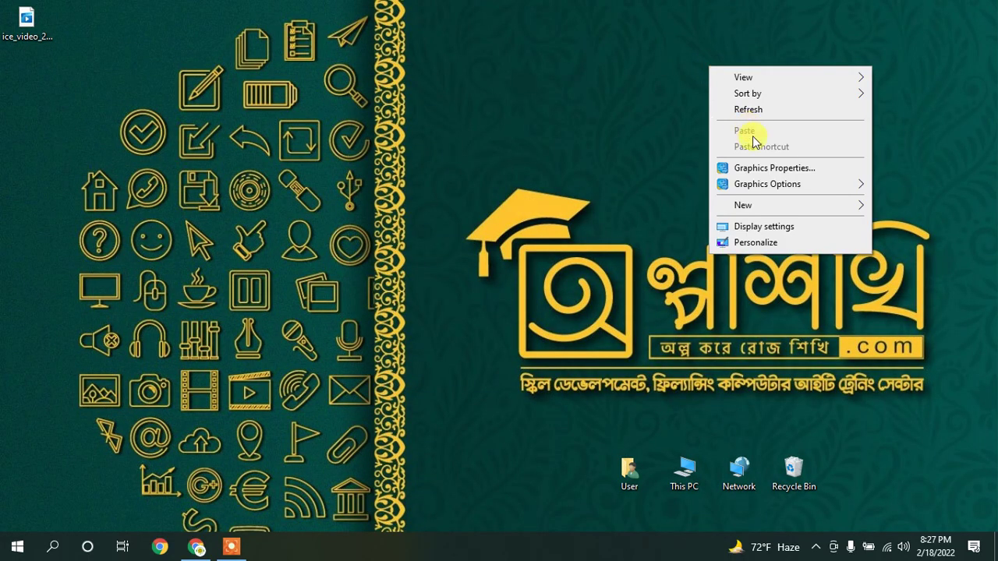
mouse_move(756, 205)
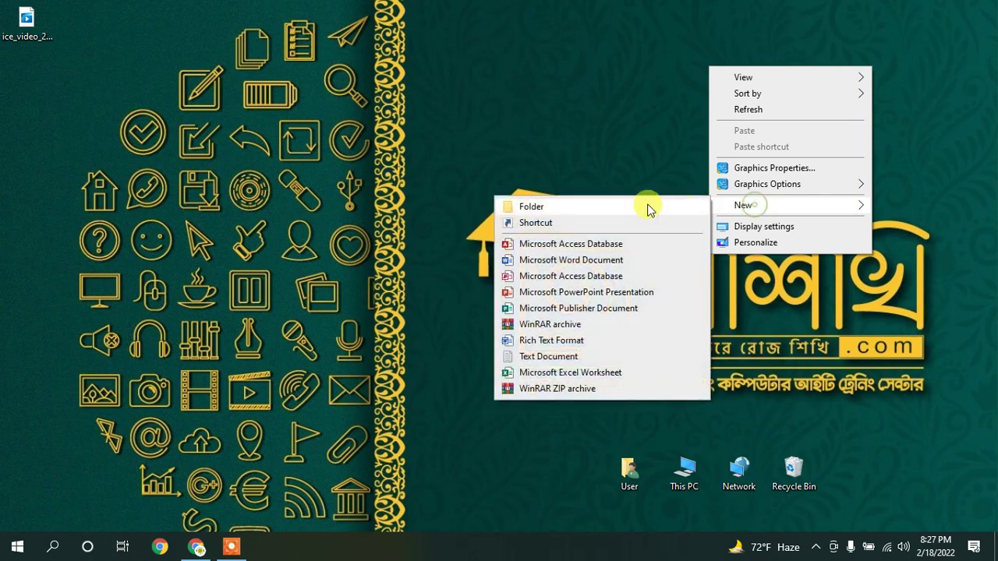
click(546, 260)
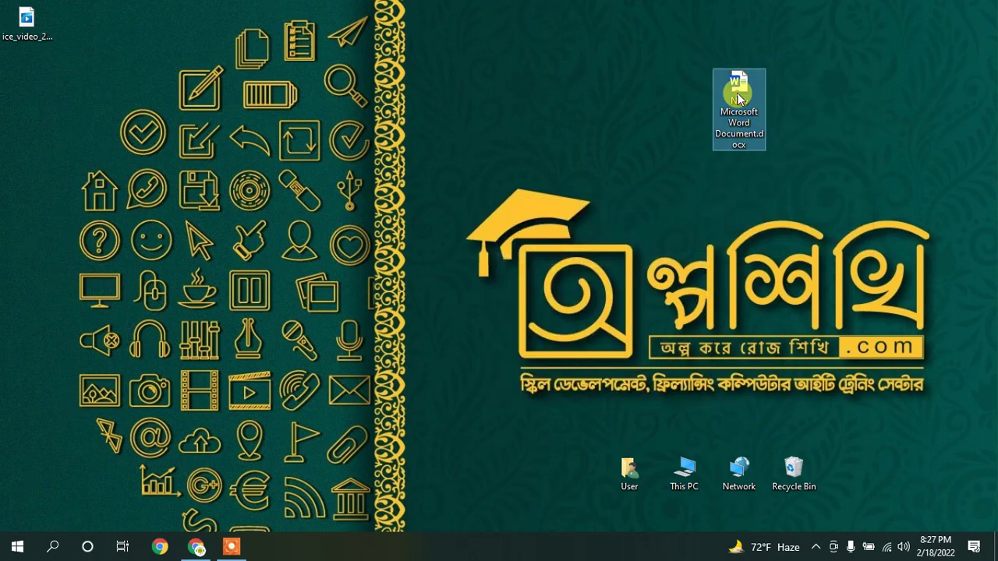
click(756, 49)
double_click(743, 85)
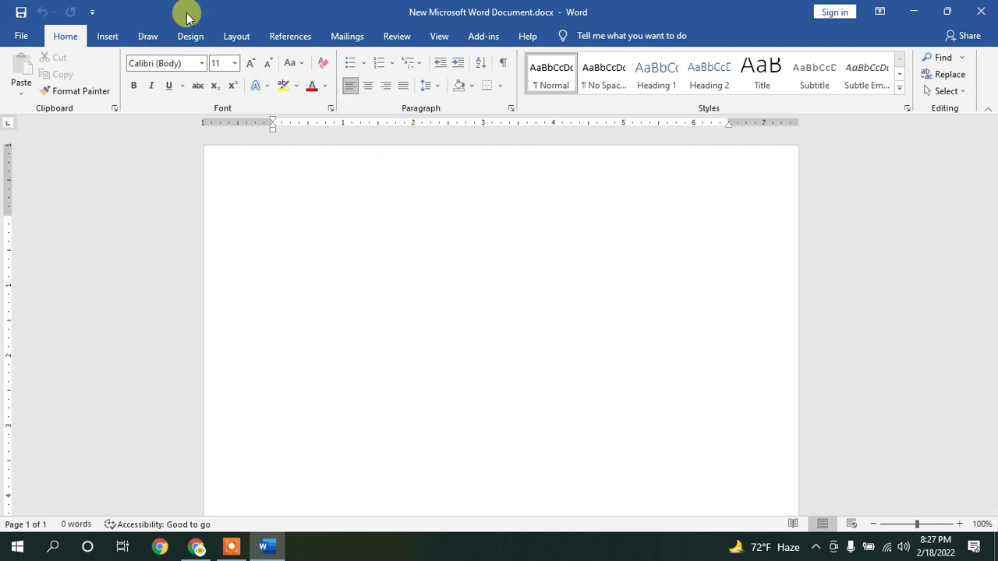
Step: Show Word's Insert tab, then switch to the Google Meet window in Chrome
click(107, 37)
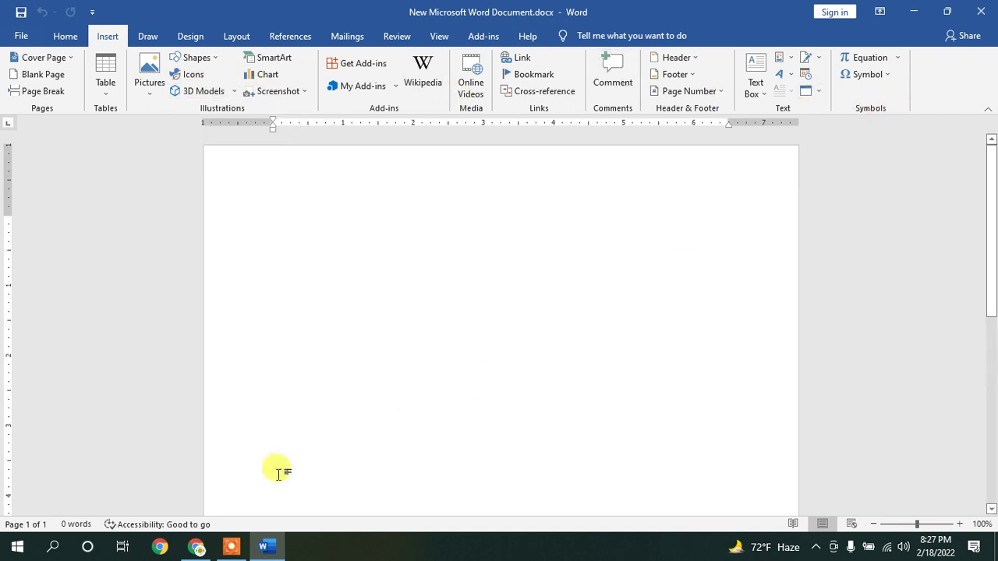
click(199, 547)
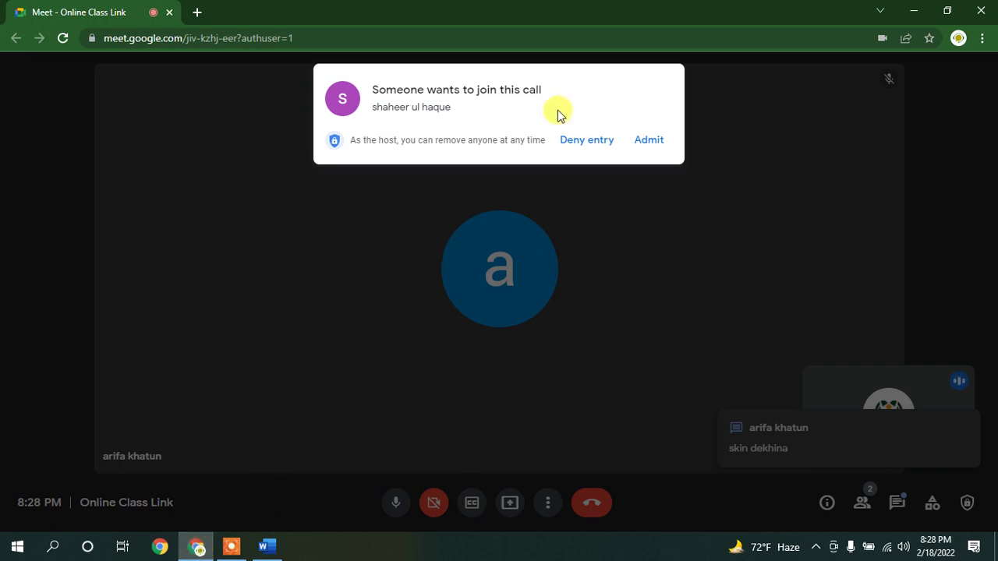
Step: Admit the waiting participant and briefly open and close the in-call chat
click(649, 142)
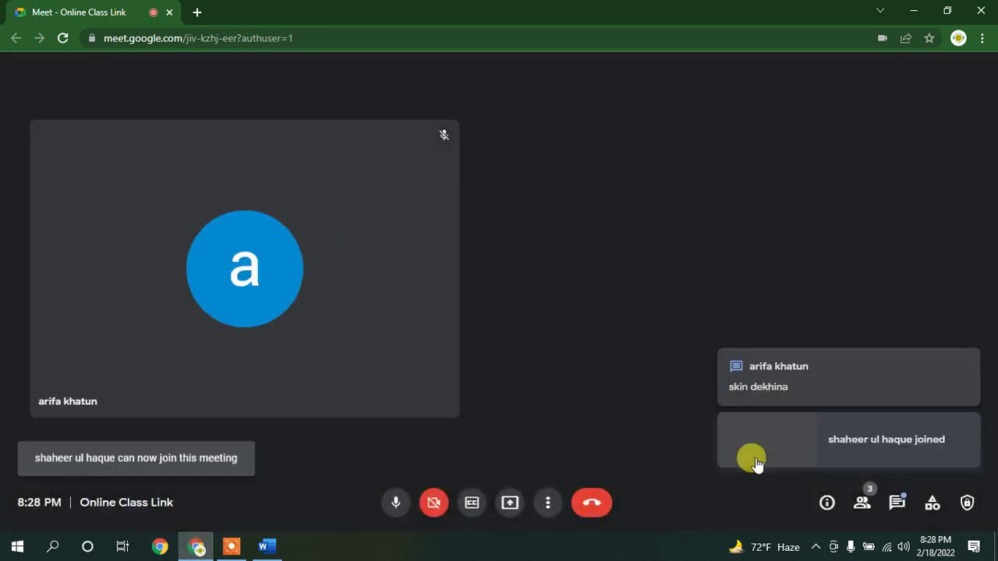
click(897, 508)
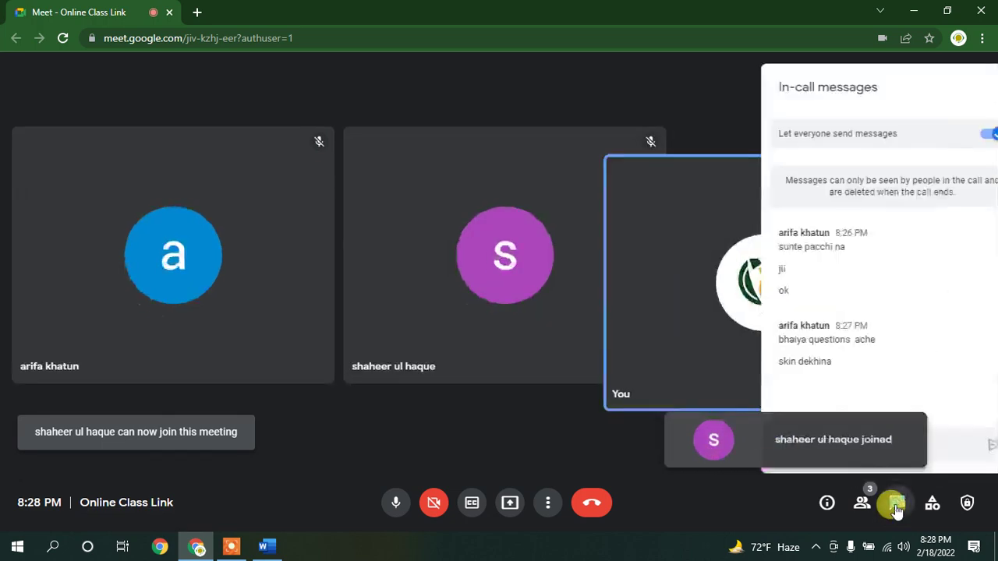
click(897, 507)
Step: Present your entire screen, dismiss the sharing notices, and return to the Word document
click(510, 503)
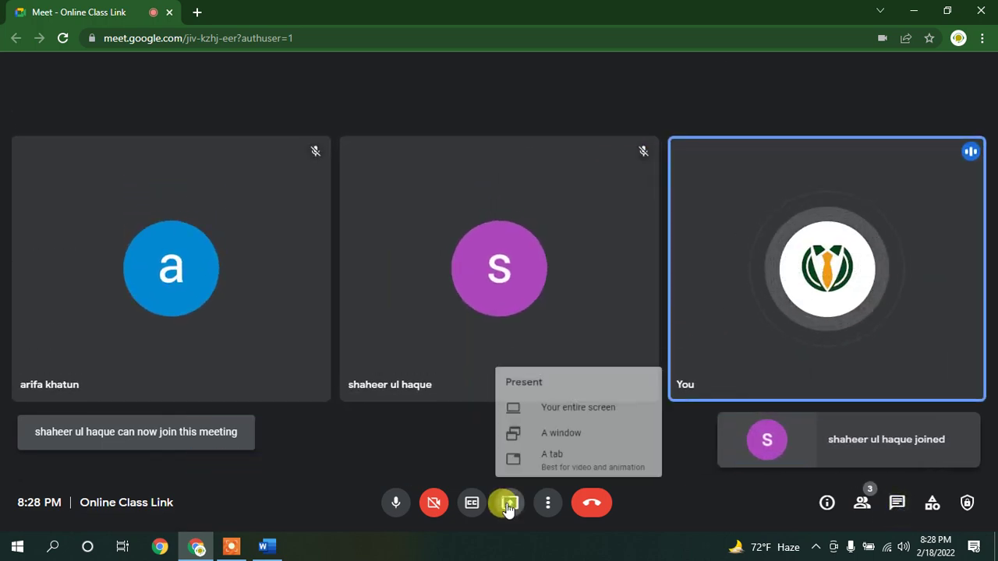
click(574, 399)
click(439, 216)
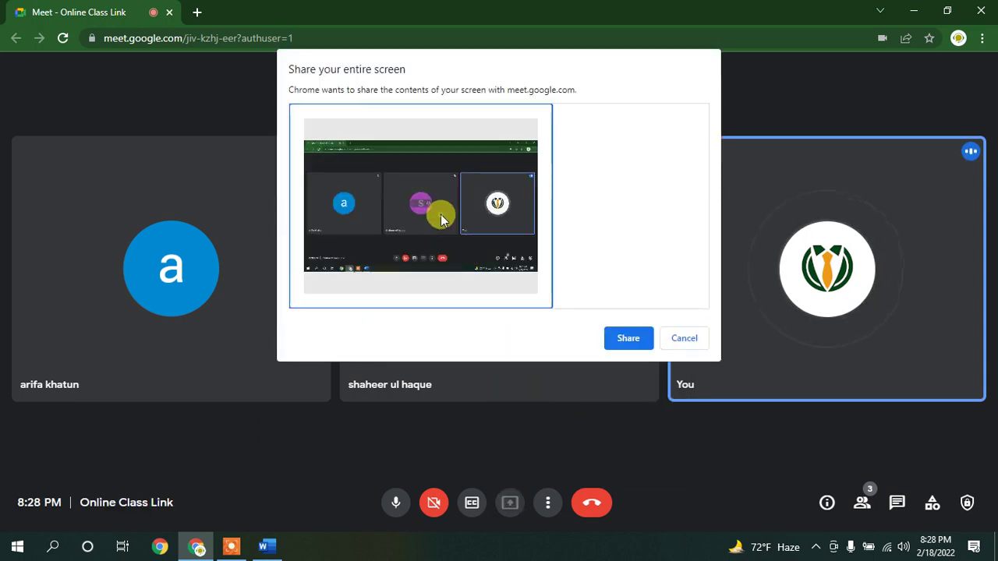
click(632, 340)
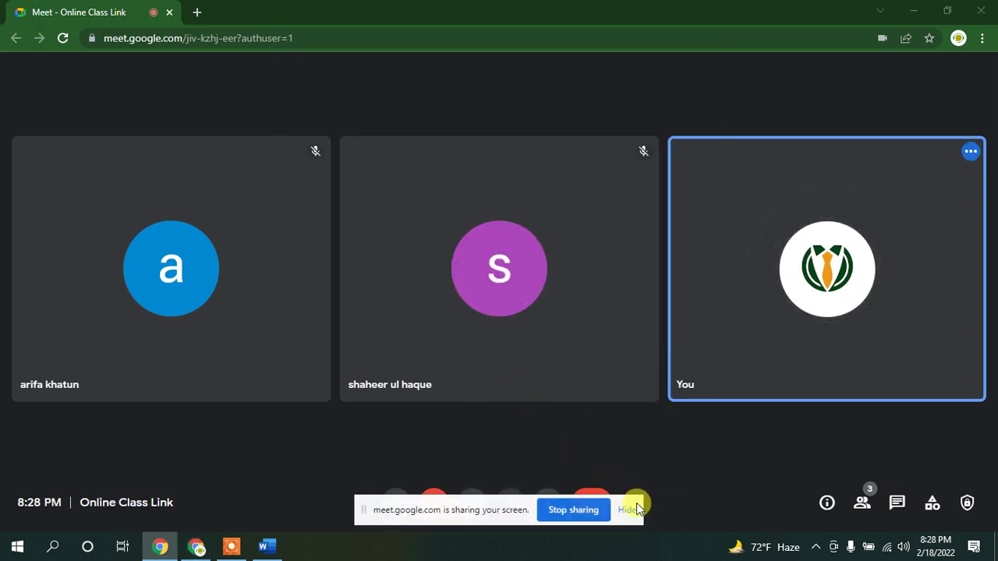
click(633, 512)
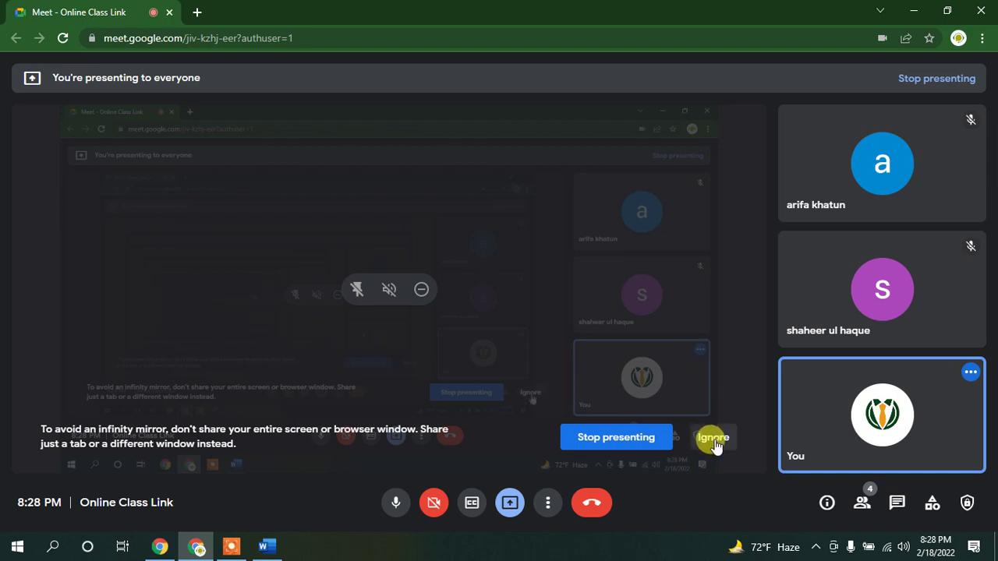
click(714, 439)
click(265, 546)
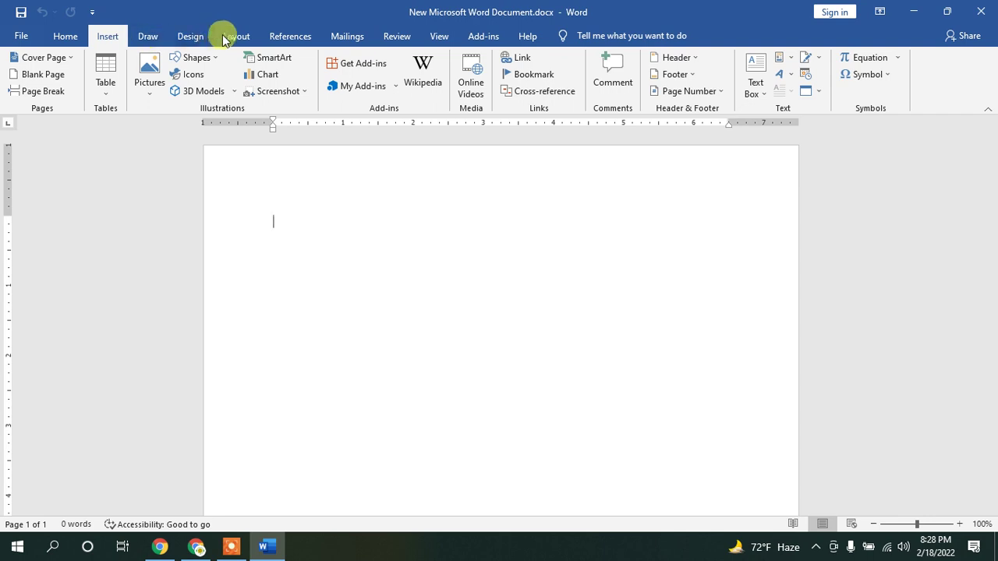
click(439, 36)
click(483, 36)
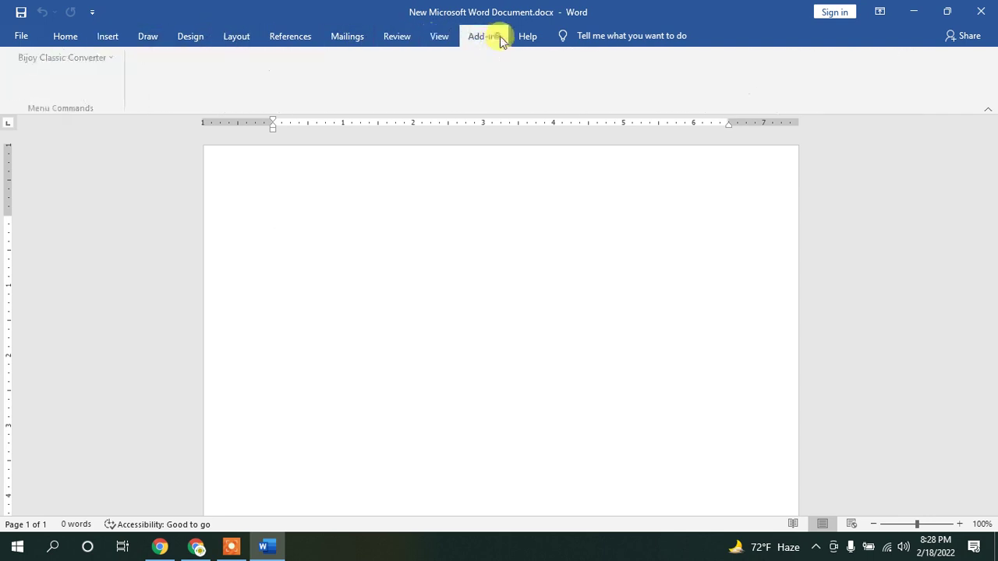
click(528, 36)
click(439, 36)
click(397, 36)
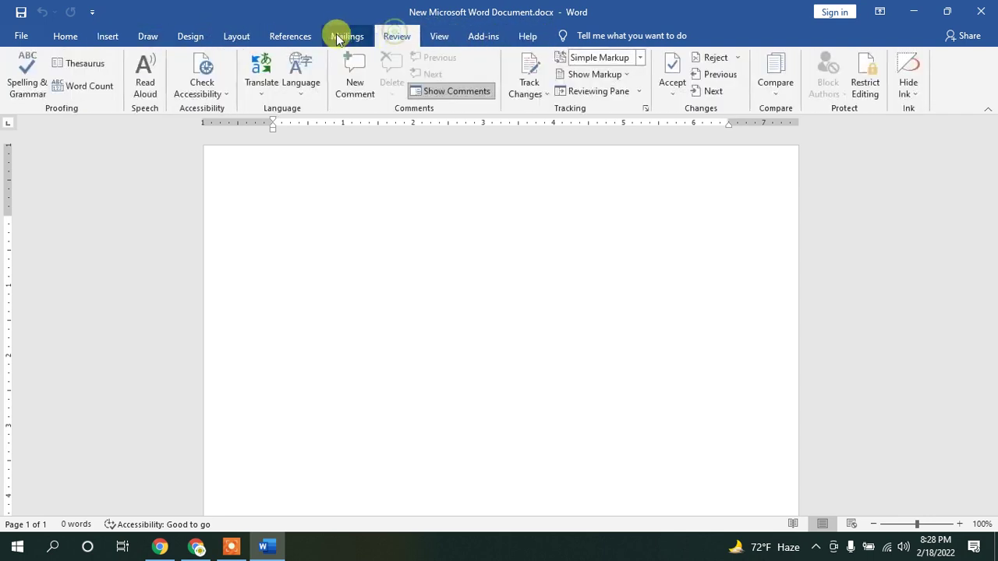
click(347, 36)
click(236, 36)
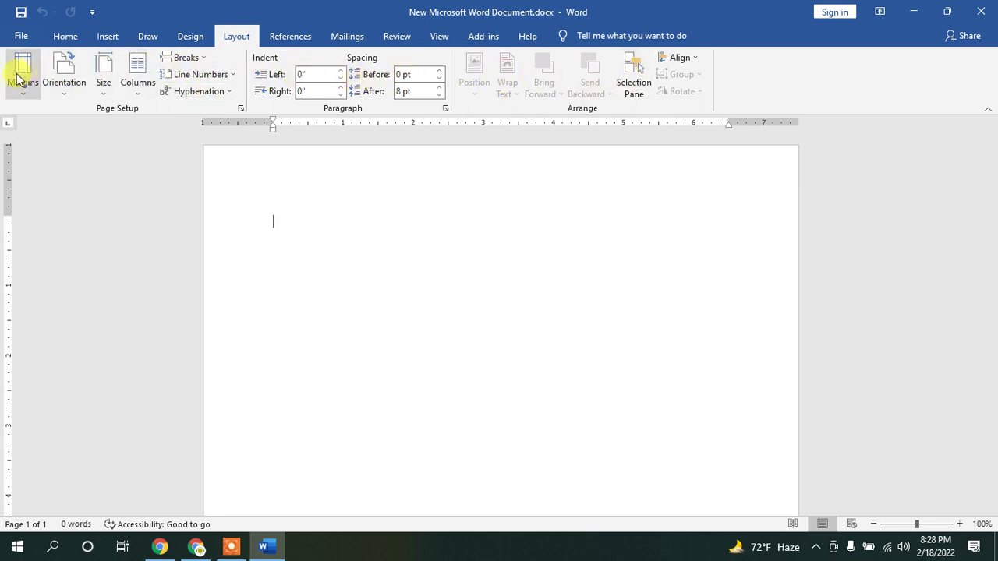
click(110, 36)
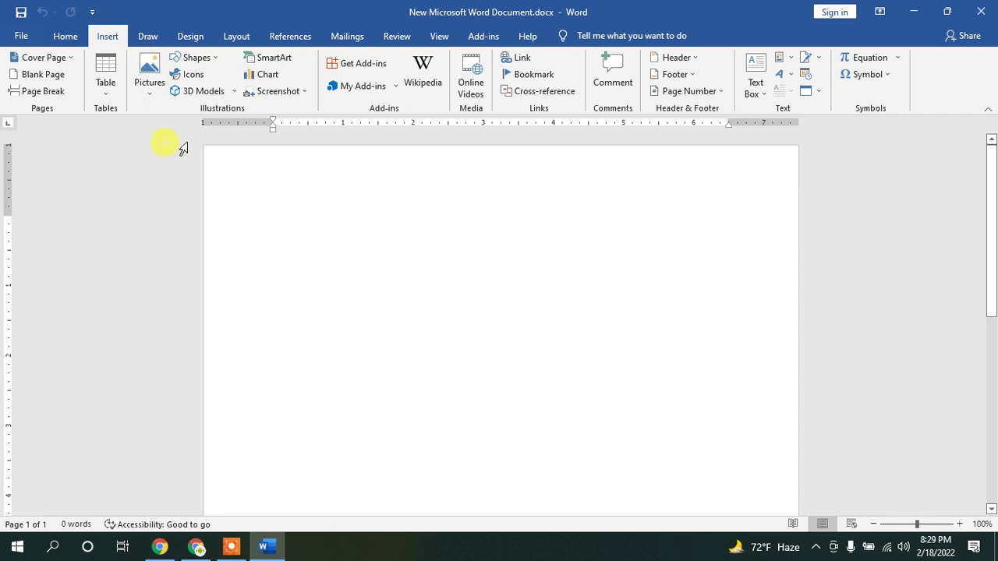
Step: Choose Pictures > This Device to bring up the Insert Picture dialog
click(151, 86)
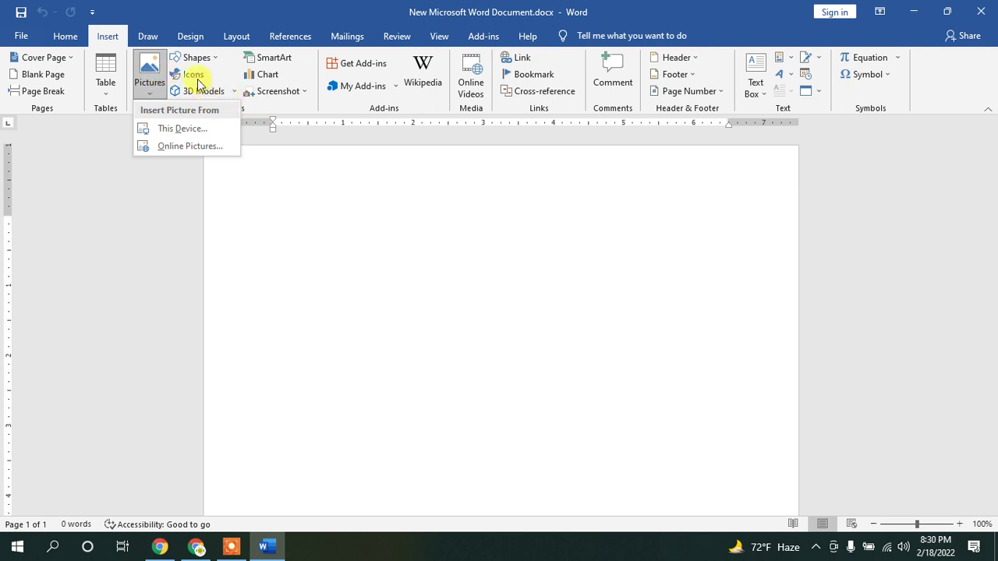
click(179, 128)
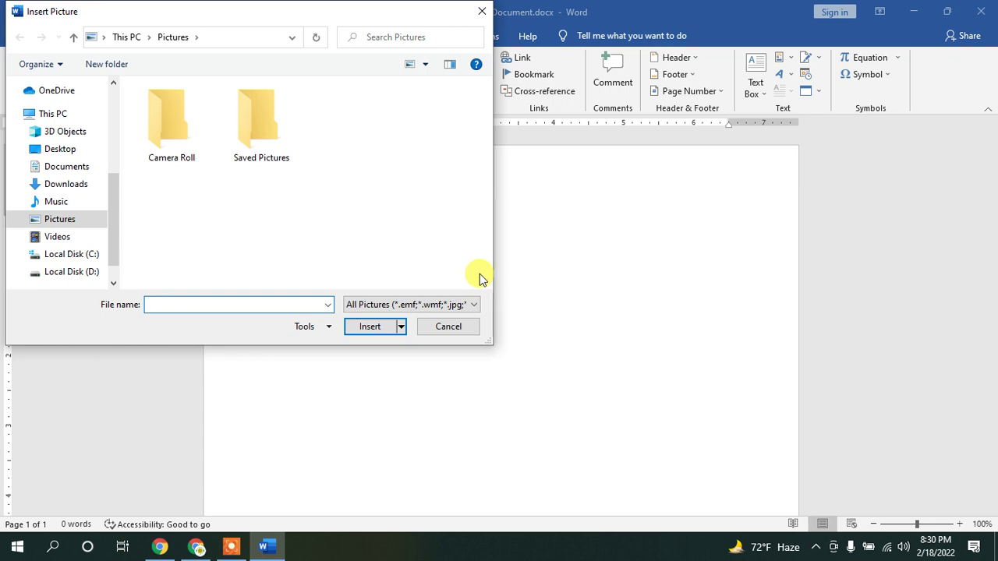
Step: Browse Downloads and Saved Pictures and set the file type filter to All Files
click(65, 185)
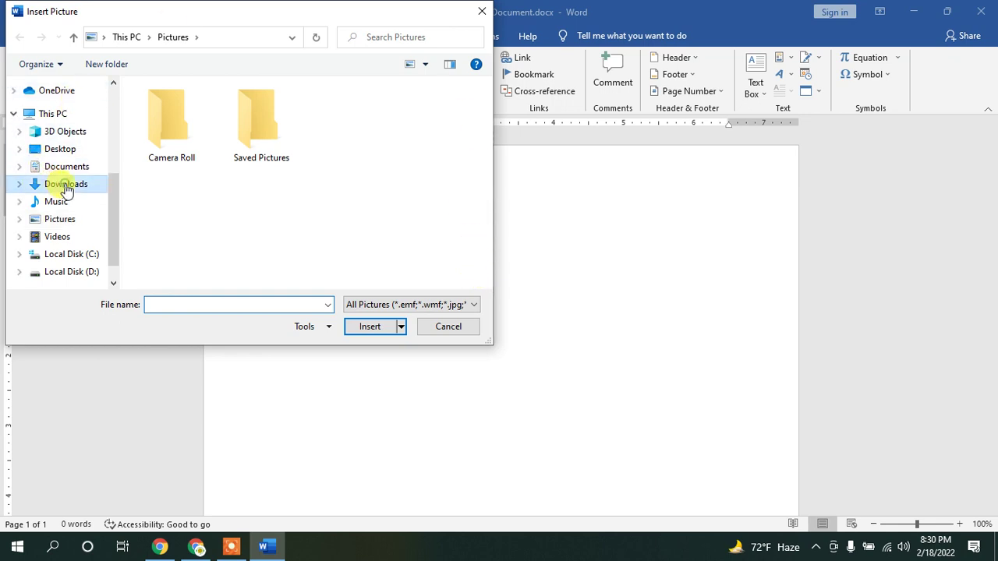
scroll(98, 189, down, 1)
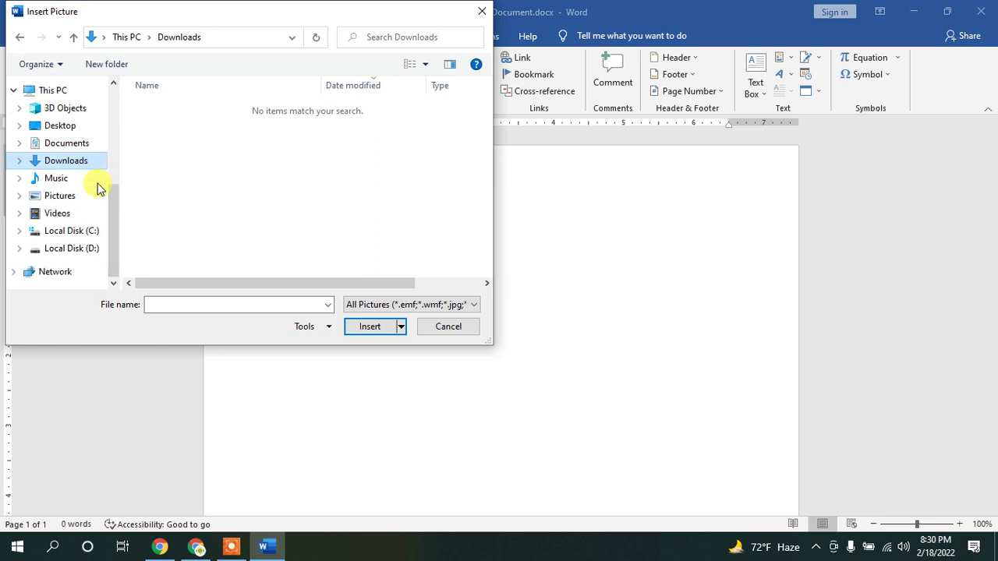
scroll(98, 189, up, 1)
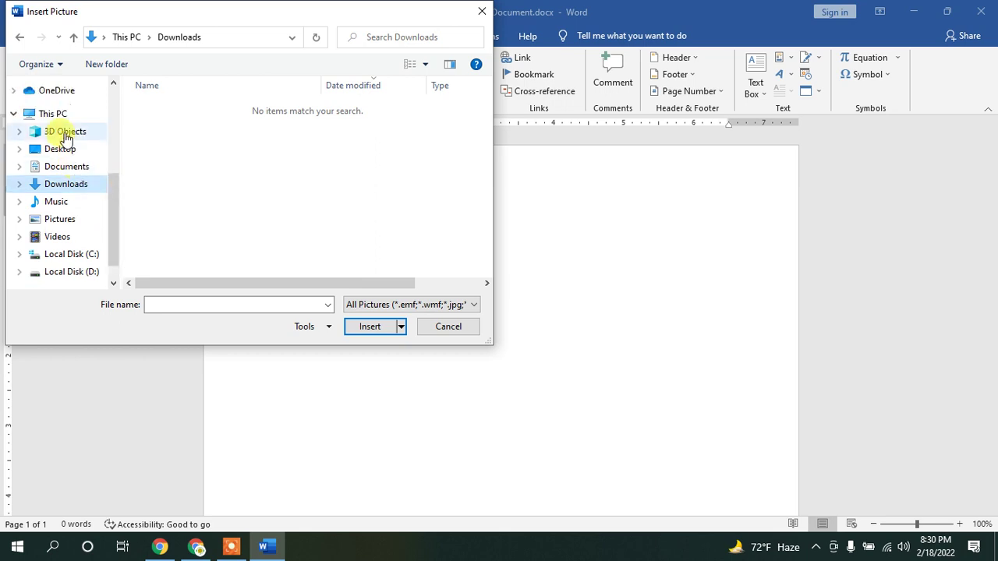
click(59, 220)
double_click(273, 147)
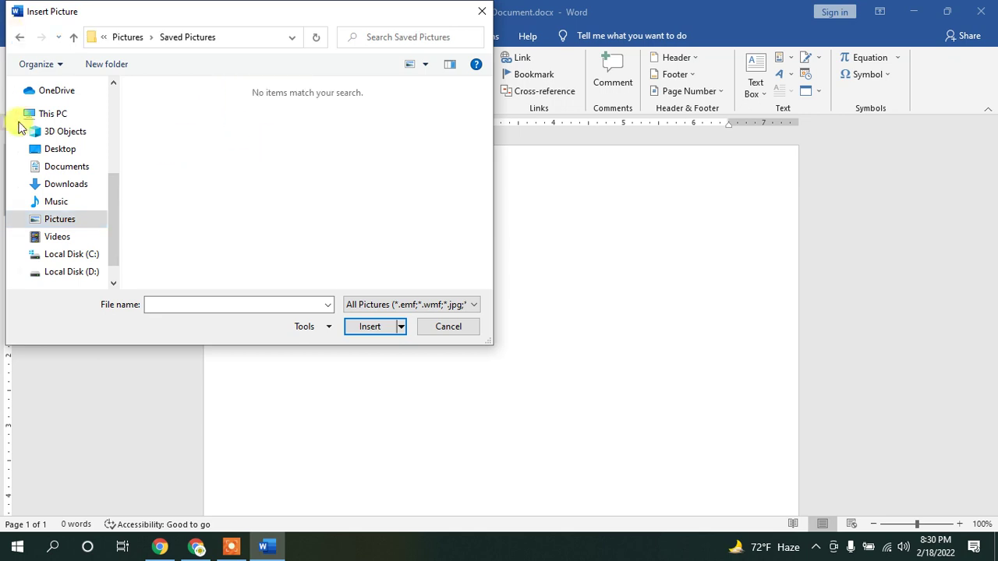
click(376, 304)
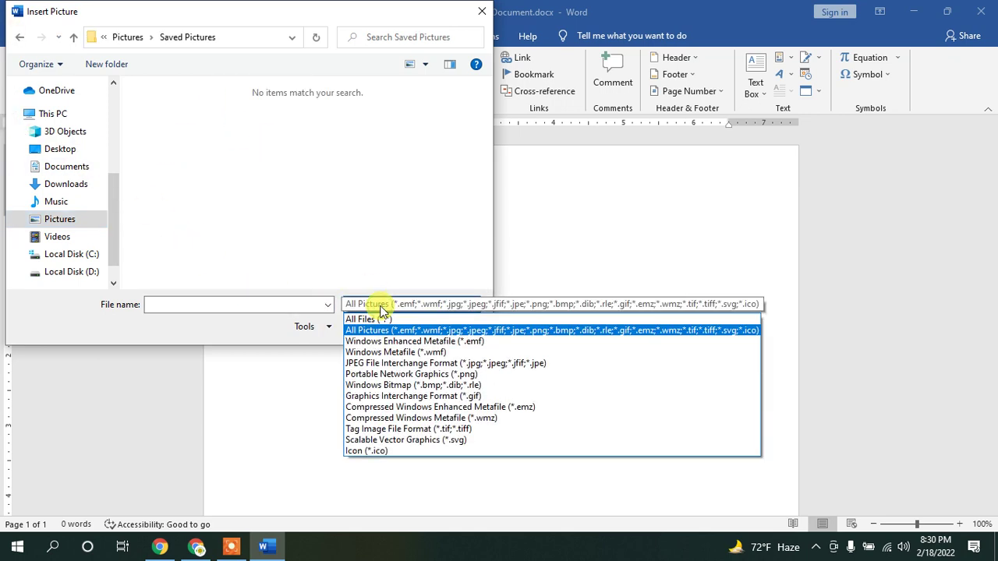
click(369, 318)
scroll(62, 244, down, 1)
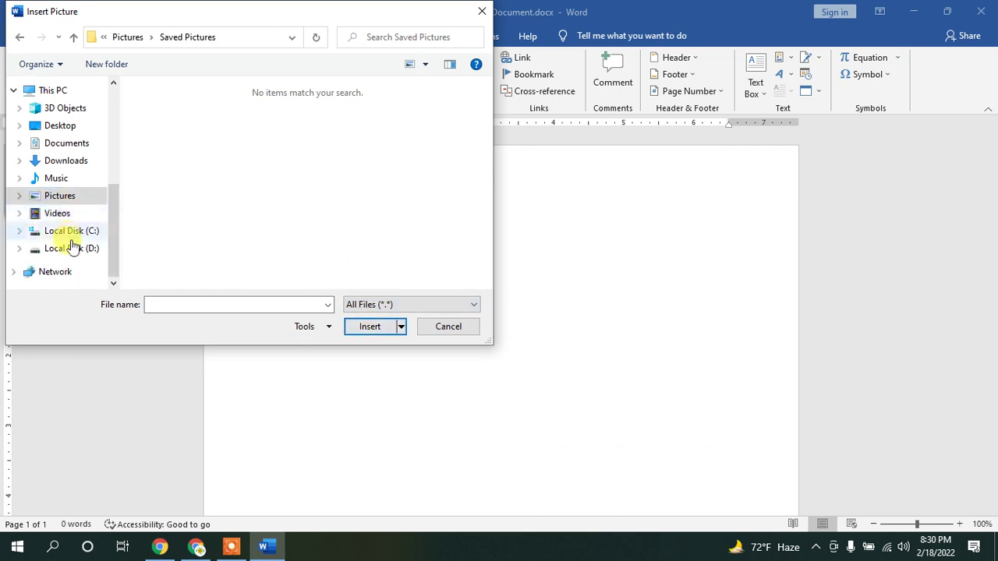
scroll(72, 245, up, 3)
scroll(72, 245, up, 2)
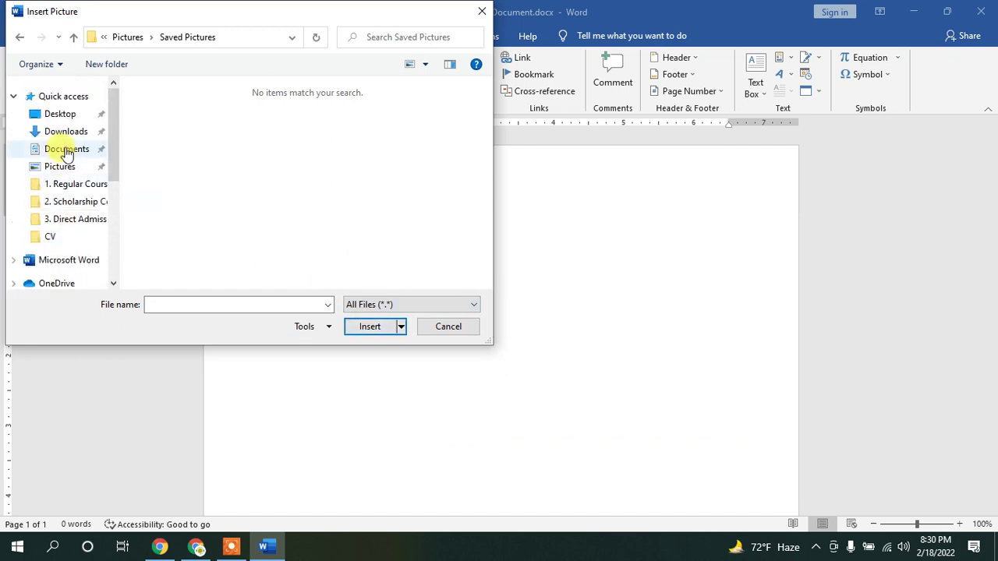
scroll(69, 244, down, 5)
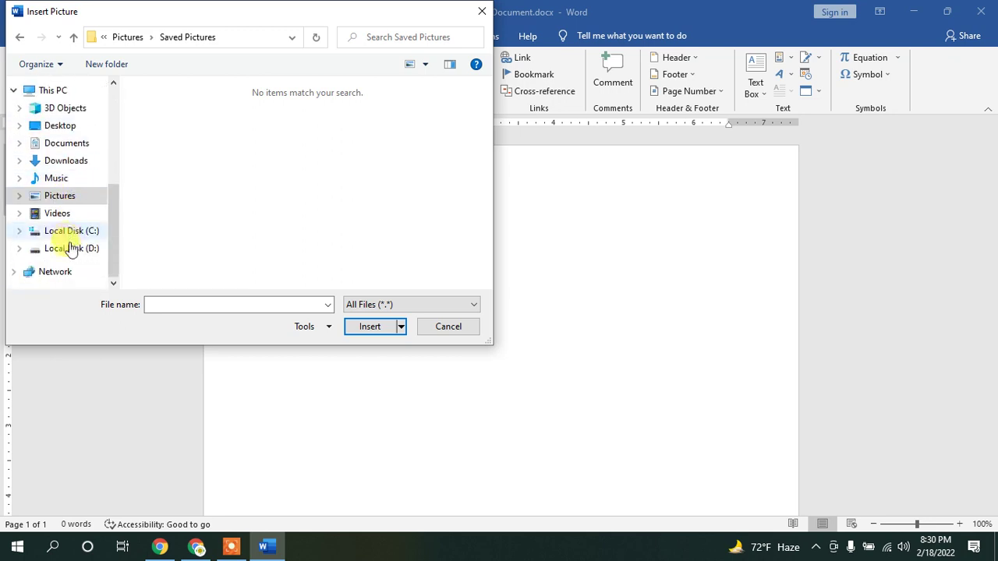
Step: Go to Local Disk (D:) > Mixed File and insert 01-office-family.png
click(70, 248)
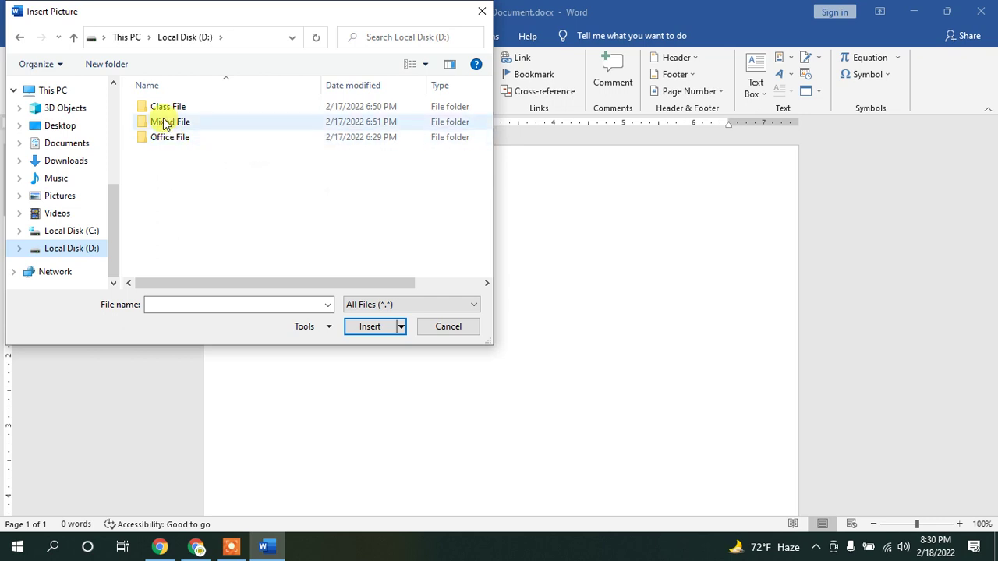
double_click(163, 123)
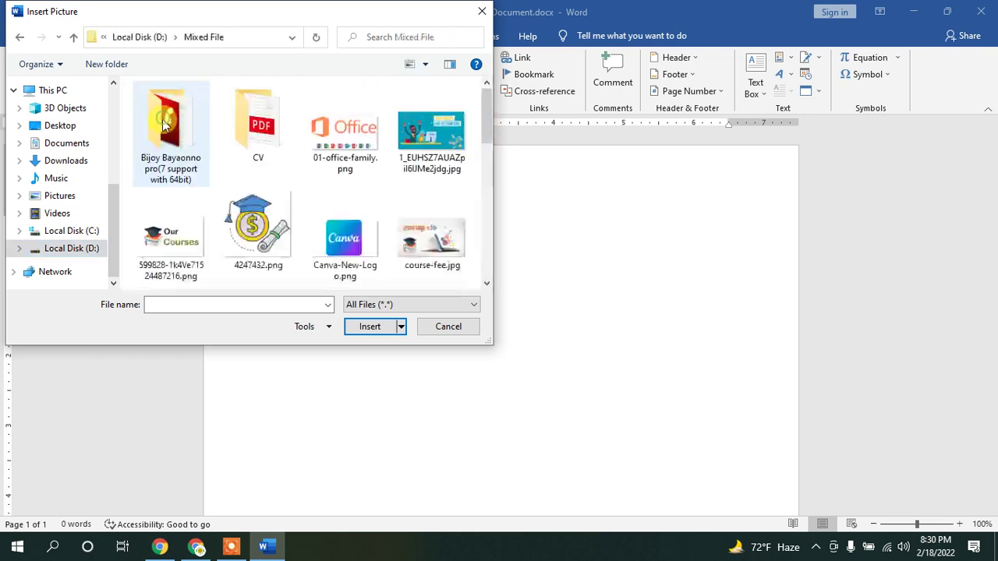
click(348, 144)
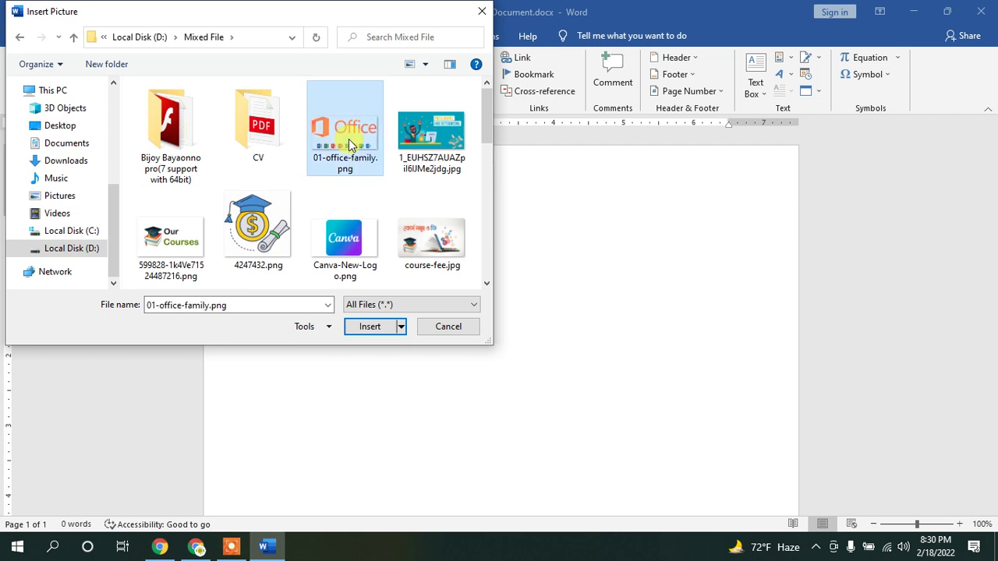
click(363, 328)
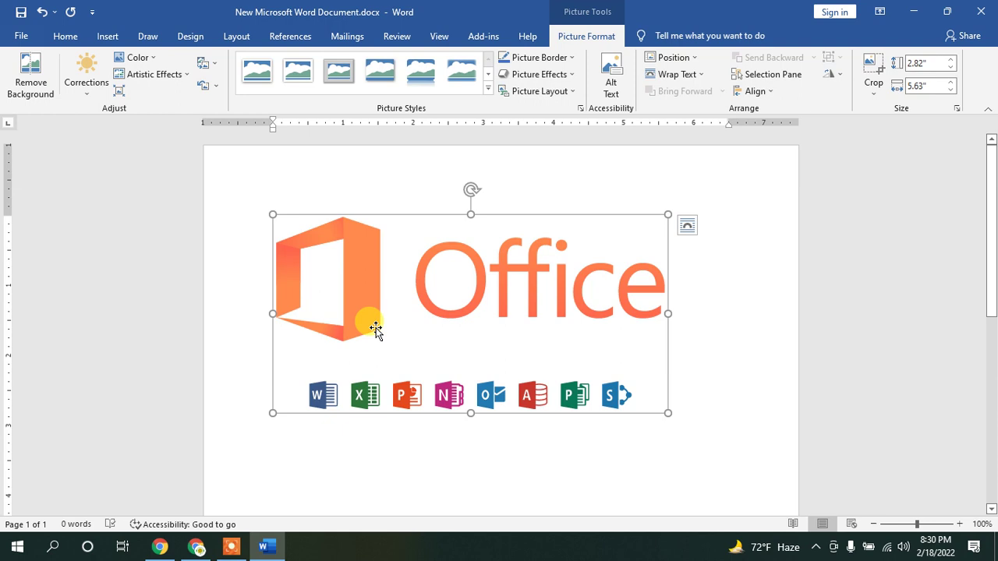
click(318, 283)
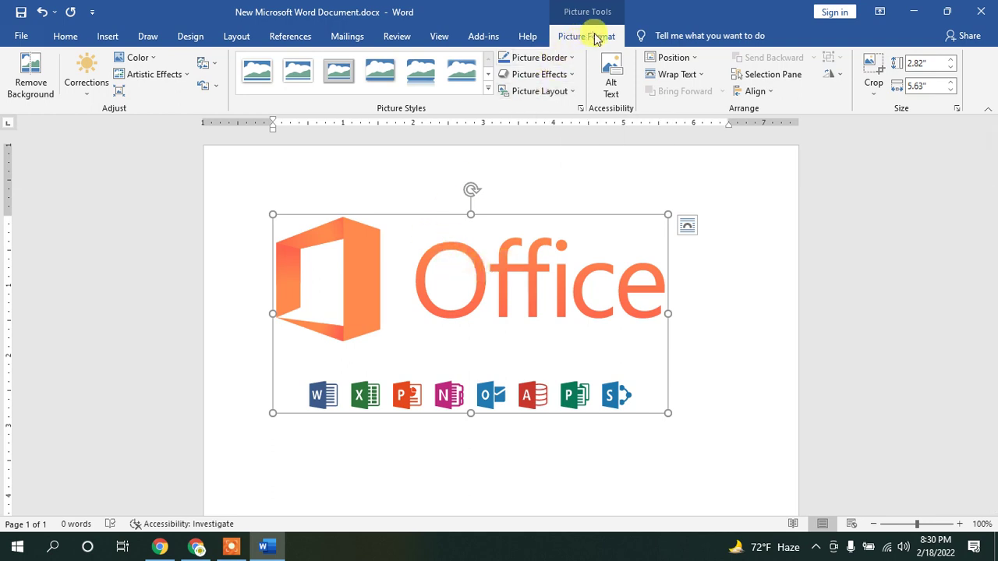
click(725, 191)
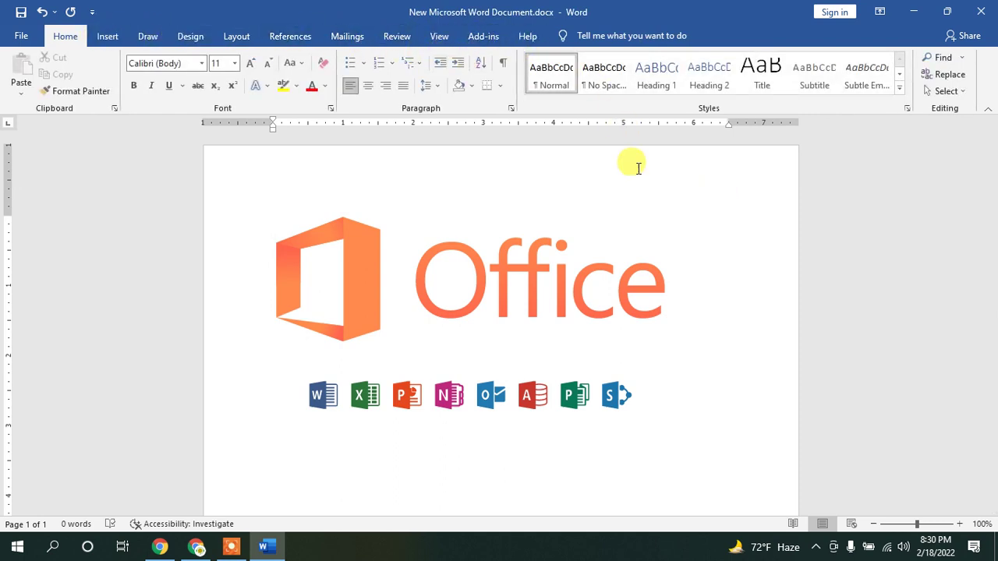
click(491, 269)
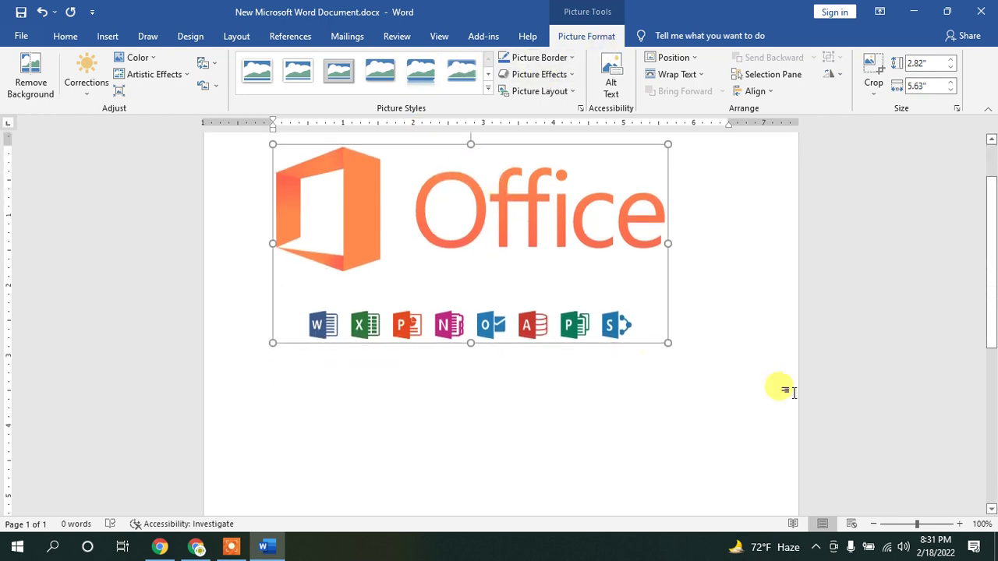
click(690, 348)
click(409, 297)
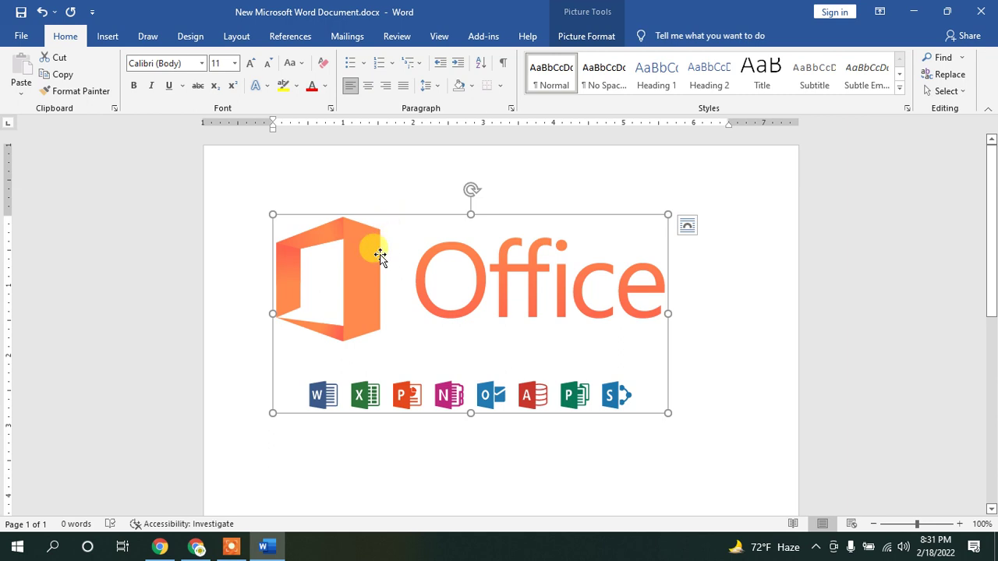
drag(378, 258, 499, 300)
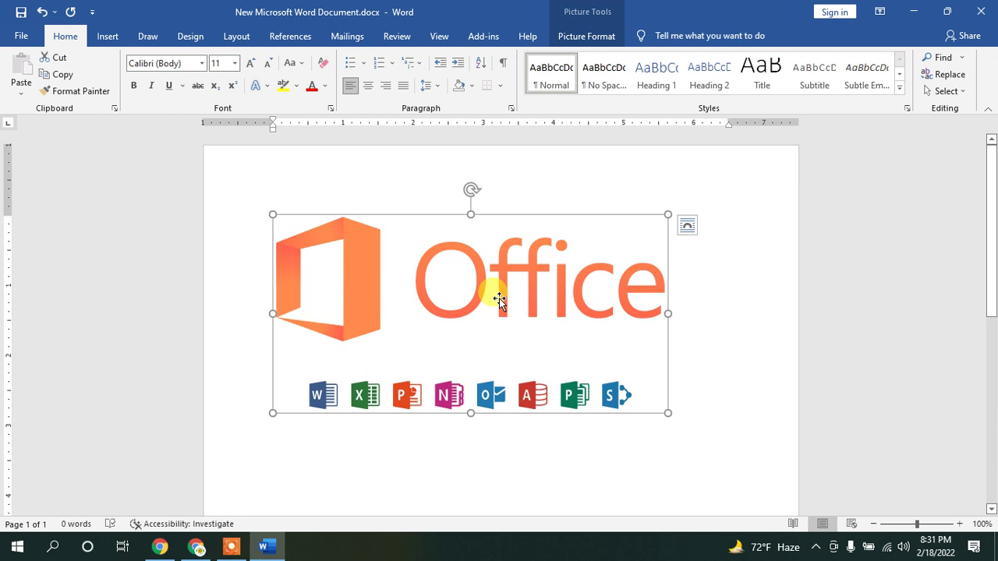
drag(499, 298, 562, 112)
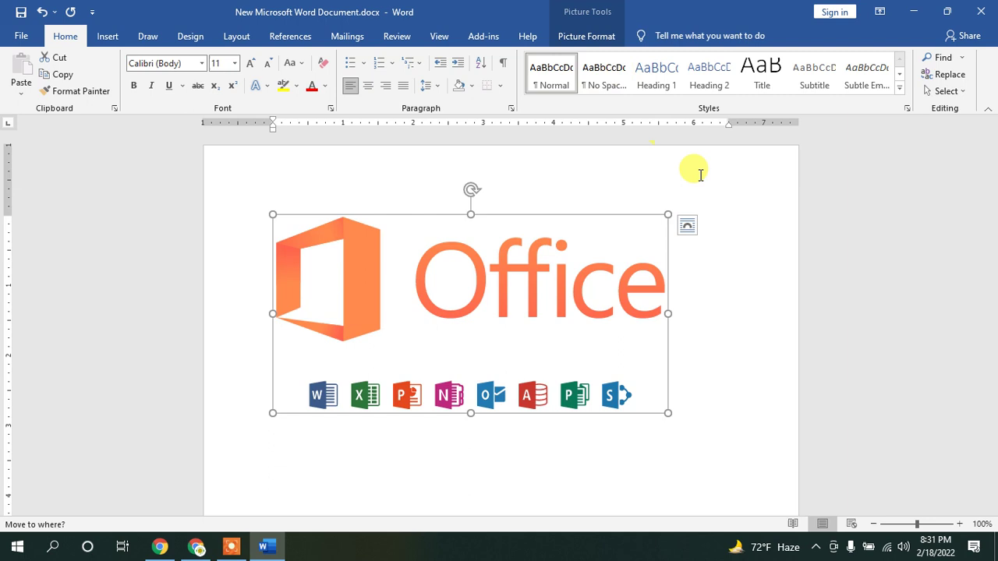
click(585, 37)
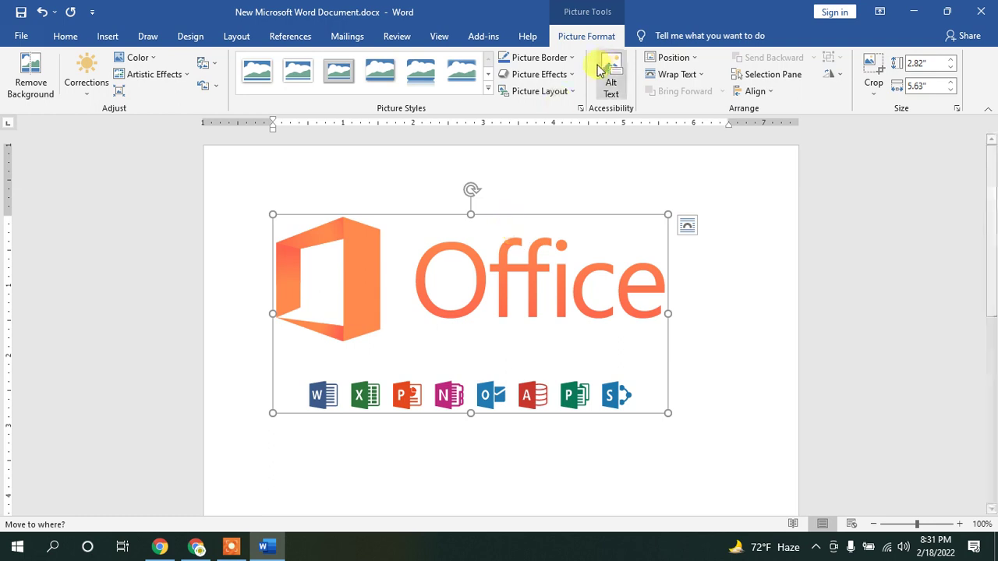
Step: Look through the Wrap Text and Position options for the Office picture without changing anything
click(701, 81)
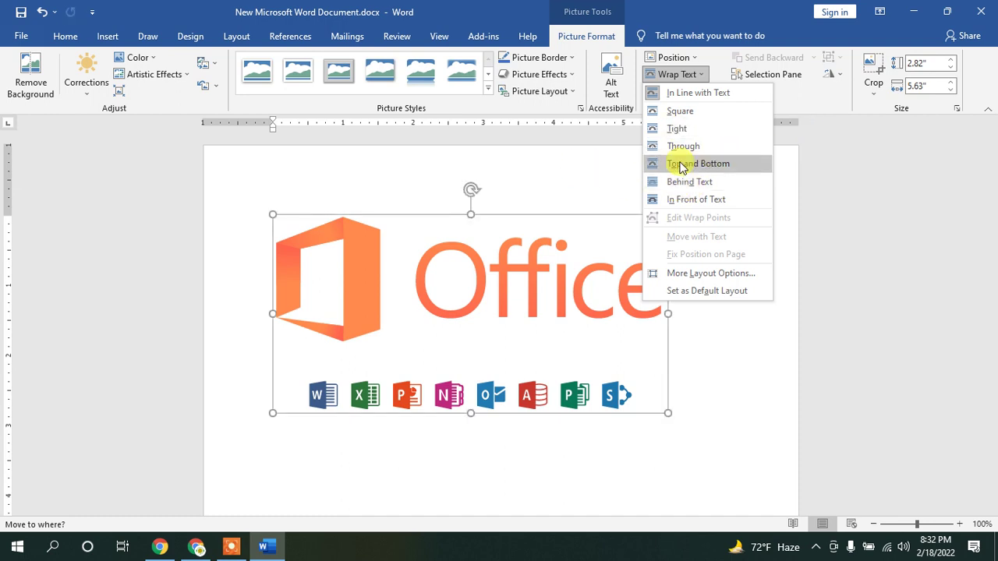
click(463, 285)
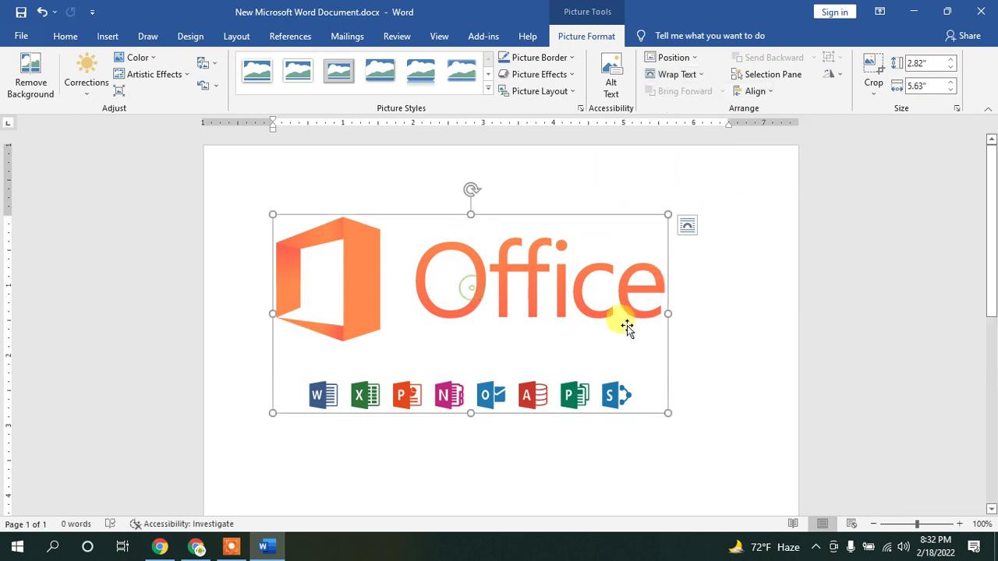
click(690, 74)
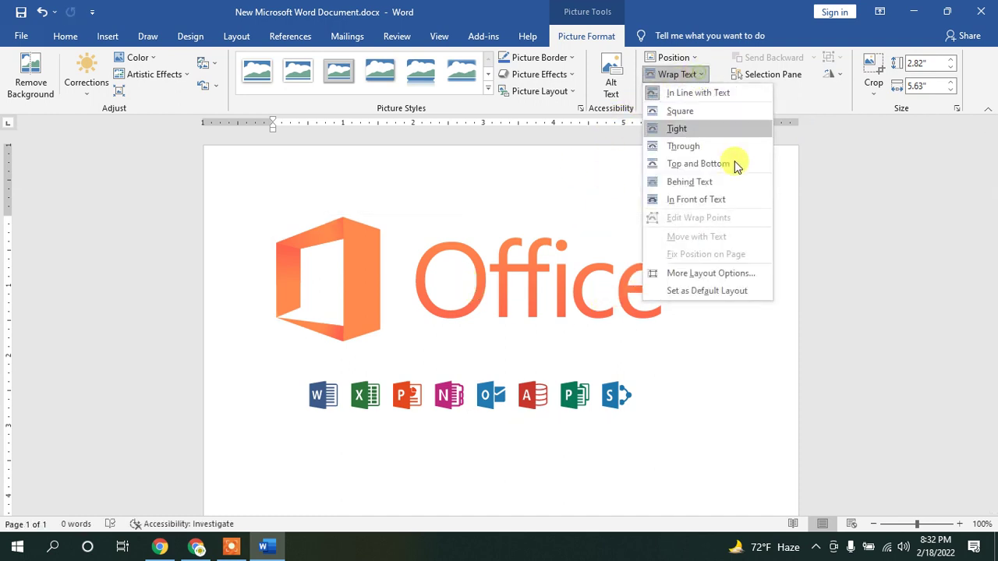
click(524, 257)
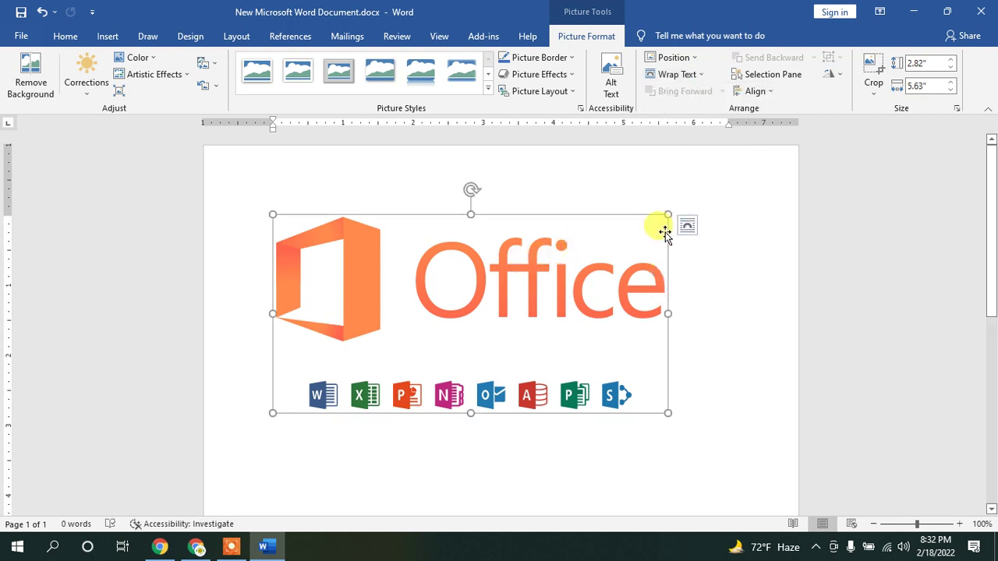
click(692, 75)
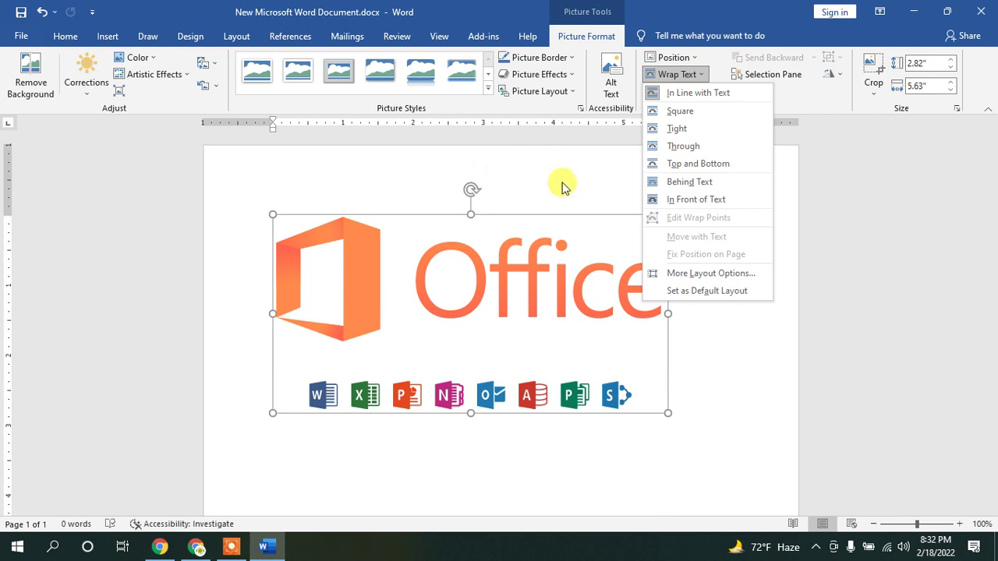
scroll(296, 405, down, 4)
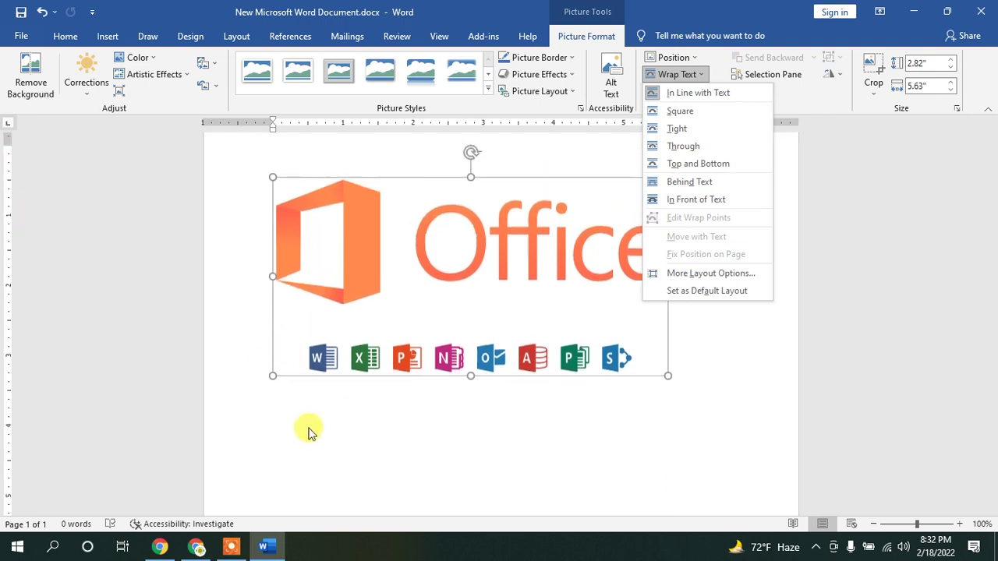
scroll(421, 421, up, 3)
scroll(456, 388, up, 1)
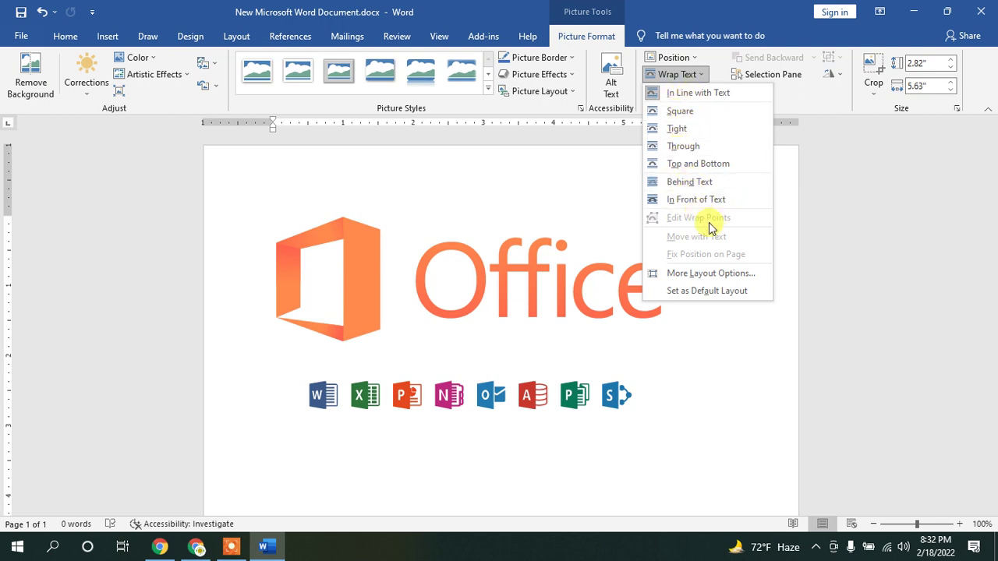
click(695, 58)
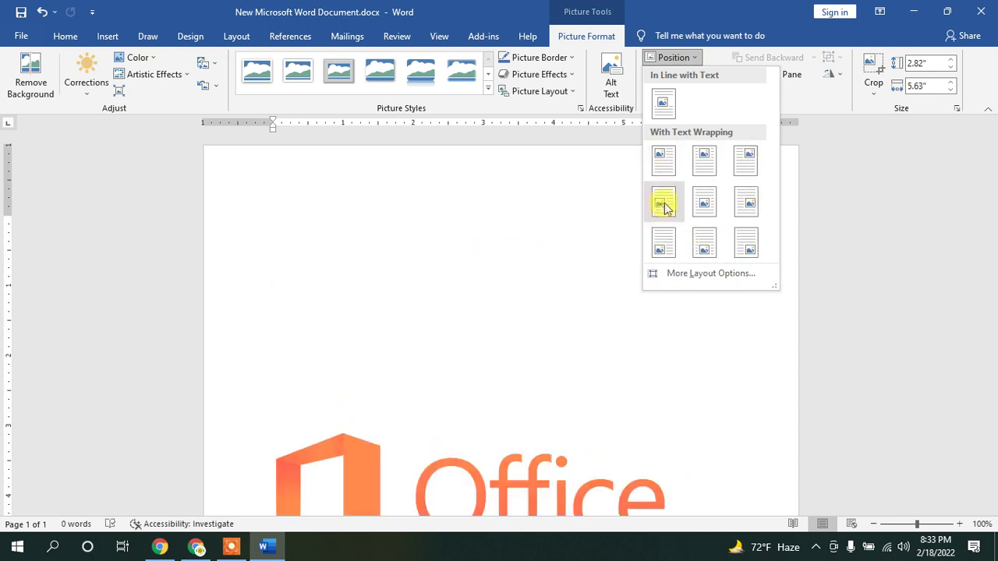
click(697, 58)
Step: Set the Office picture to In Front of Text and drag it slightly right and down
click(696, 74)
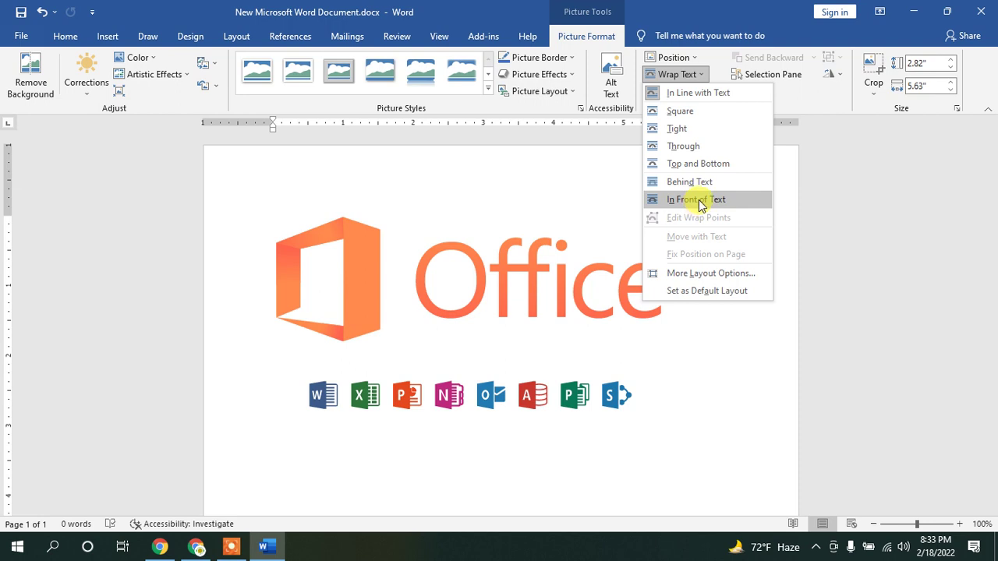
click(699, 202)
scroll(591, 271, down, 1)
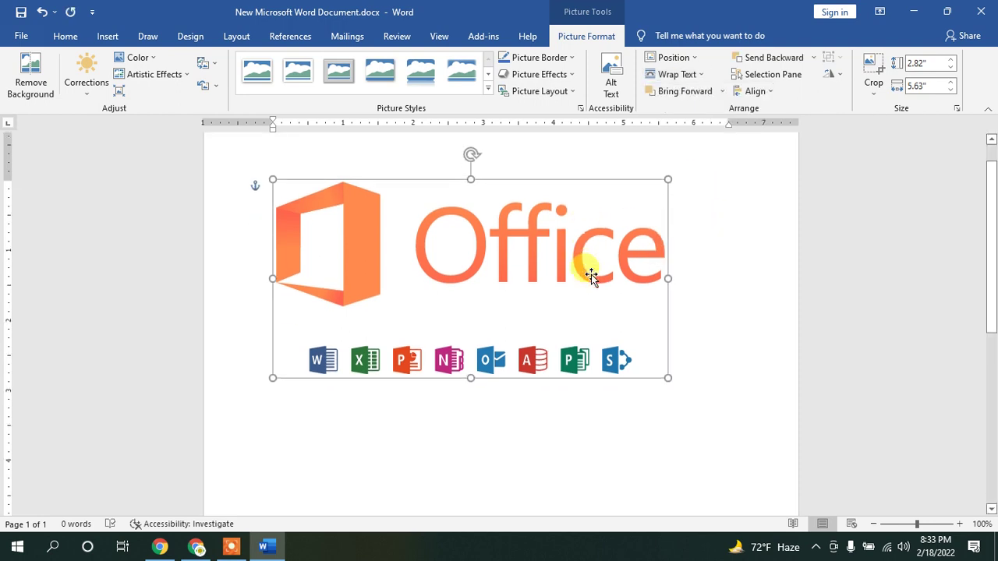
drag(477, 261, 522, 244)
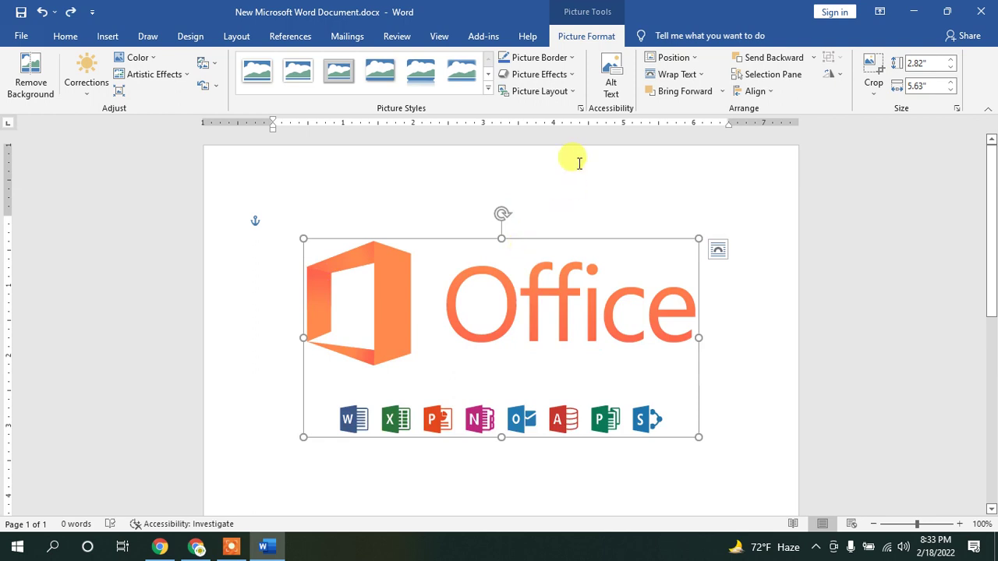
drag(569, 290, 483, 331)
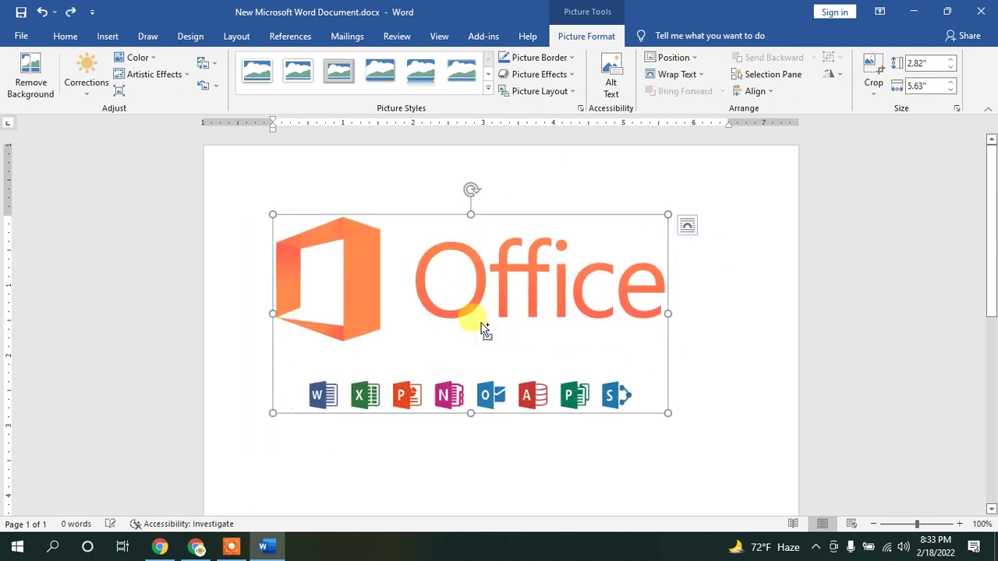
Step: Switch the picture back to In Line with Text and try dragging it elsewhere
click(700, 75)
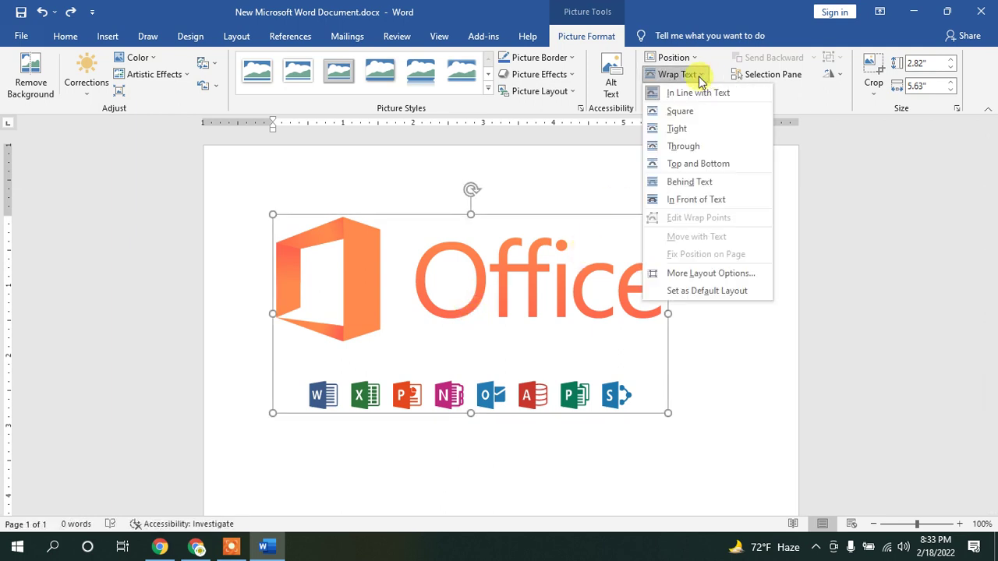
click(691, 92)
mouse_move(535, 301)
mouse_down()
mouse_move(544, 265)
mouse_move(535, 283)
mouse_move(651, 312)
mouse_move(602, 271)
mouse_move(529, 348)
mouse_move(338, 270)
mouse_up()
drag(510, 292, 481, 290)
Step: Set the picture to In Front of Text again and nudge it slightly right
click(698, 75)
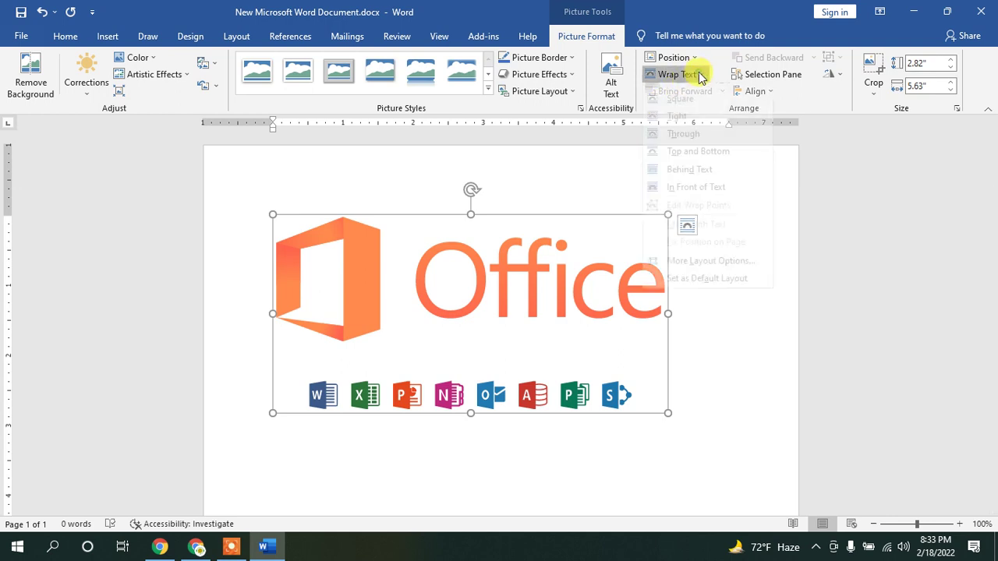
click(515, 270)
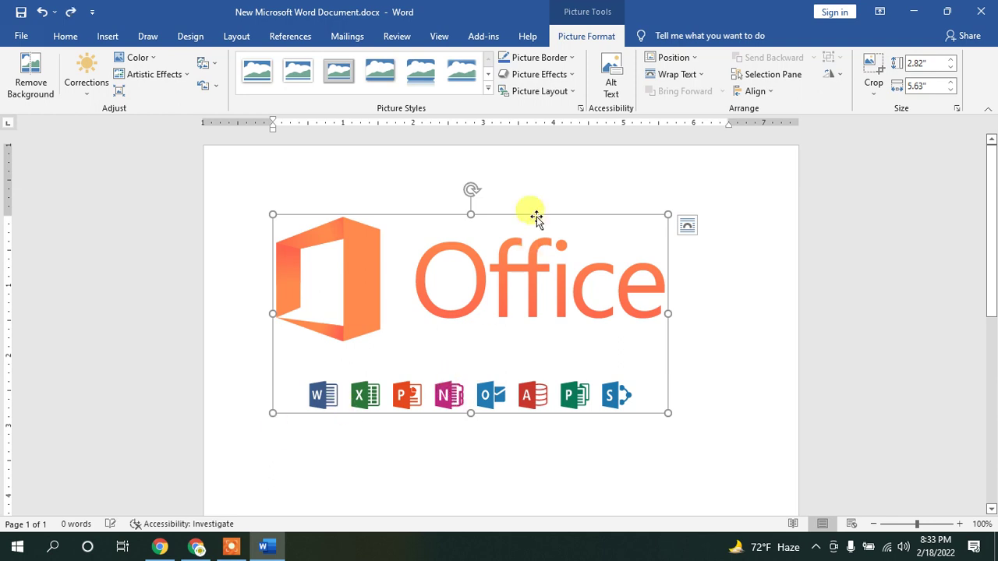
click(700, 74)
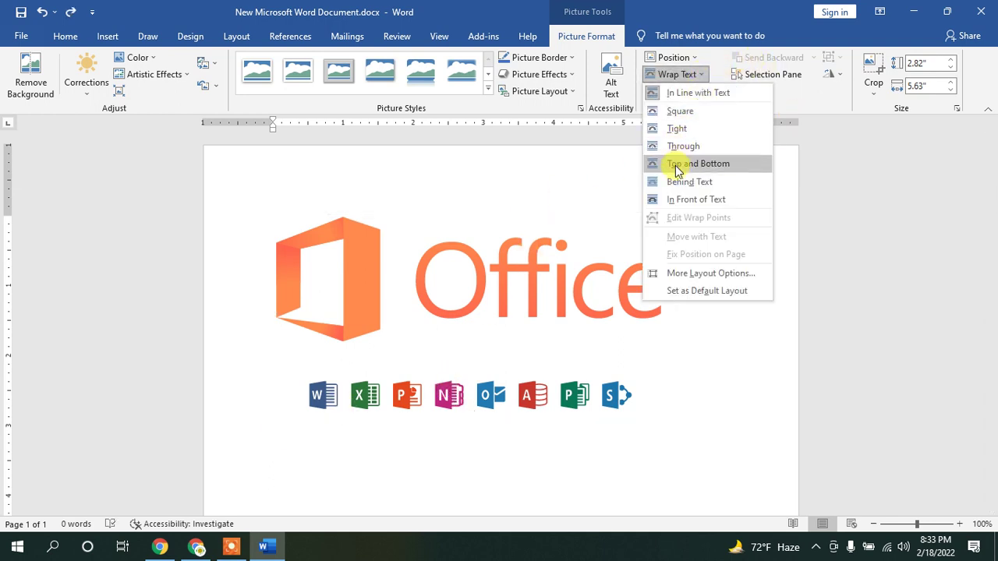
click(708, 204)
drag(507, 292, 545, 286)
Step: Delete the Office picture and insert the freelancing image from This Device
key(Delete)
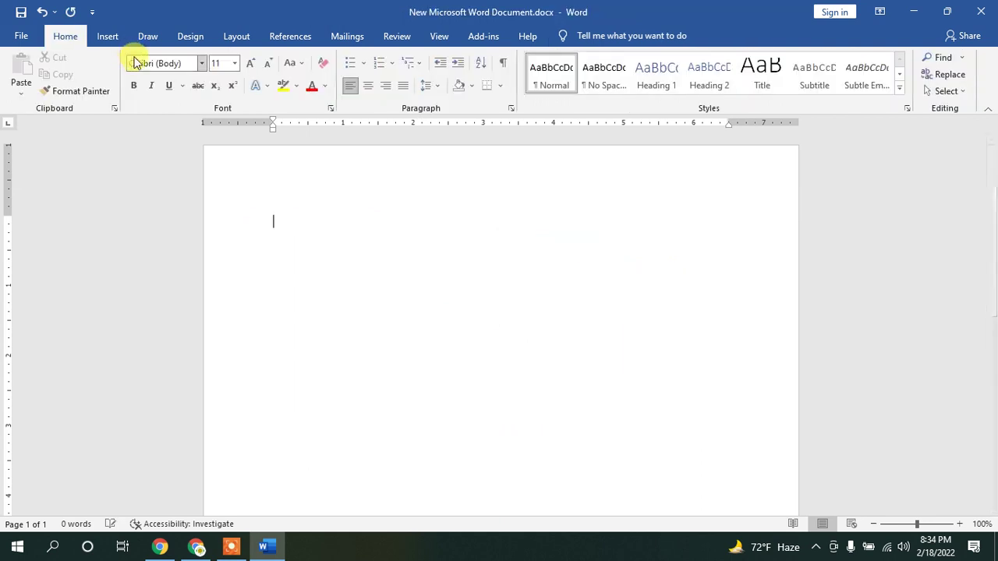
click(107, 38)
click(149, 84)
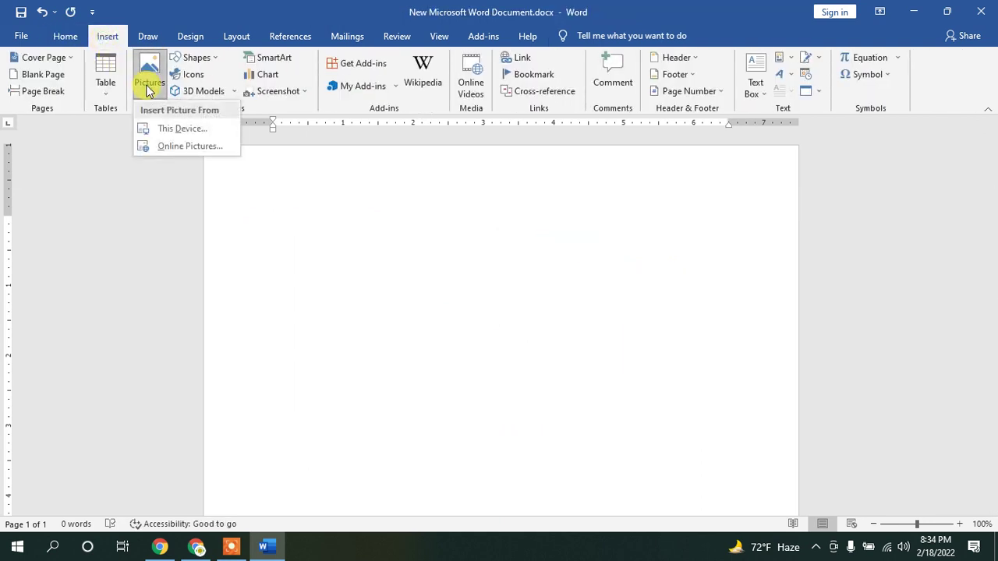
click(178, 130)
scroll(334, 194, down, 5)
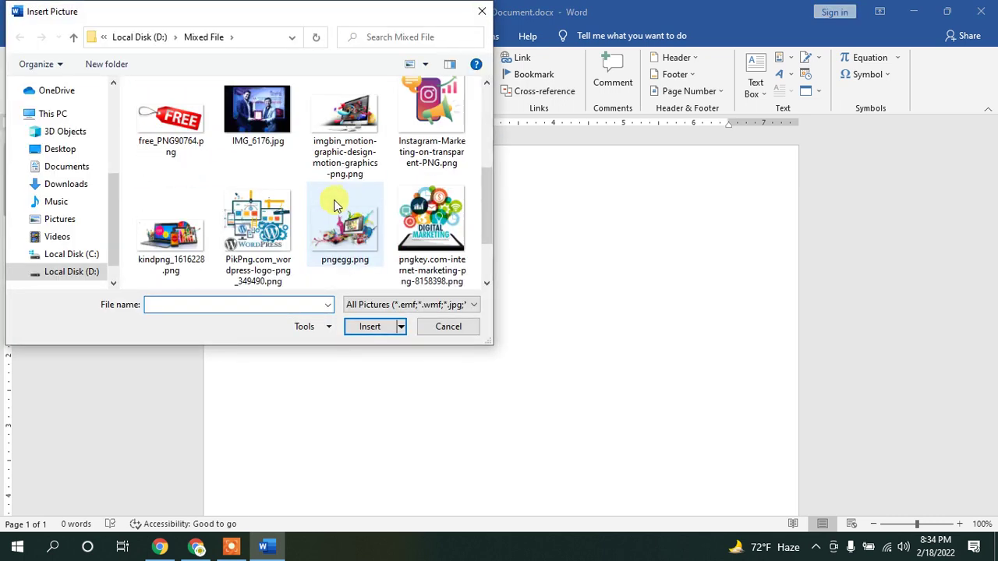
scroll(86, 140, up, 4)
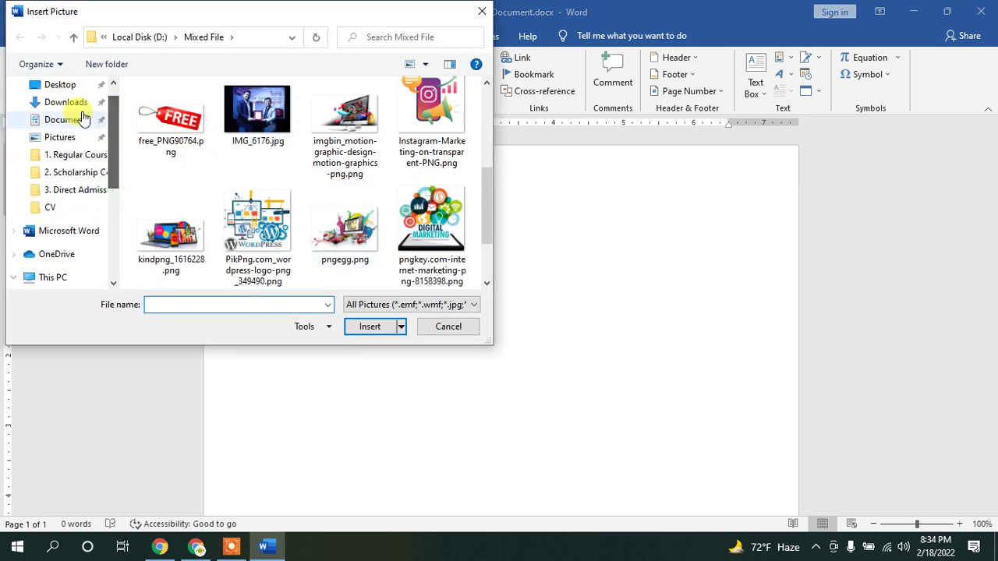
scroll(67, 156, down, 3)
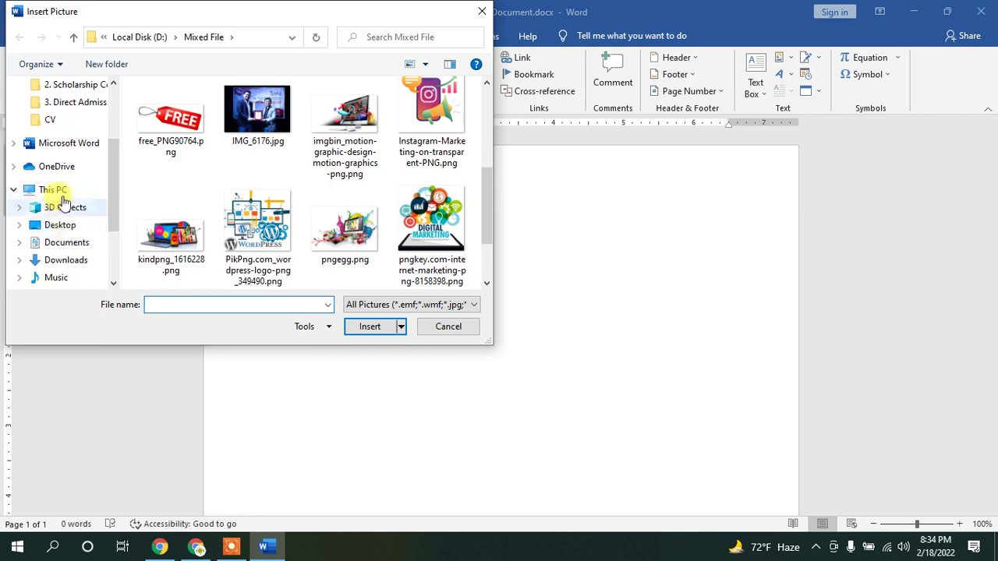
scroll(67, 234, down, 3)
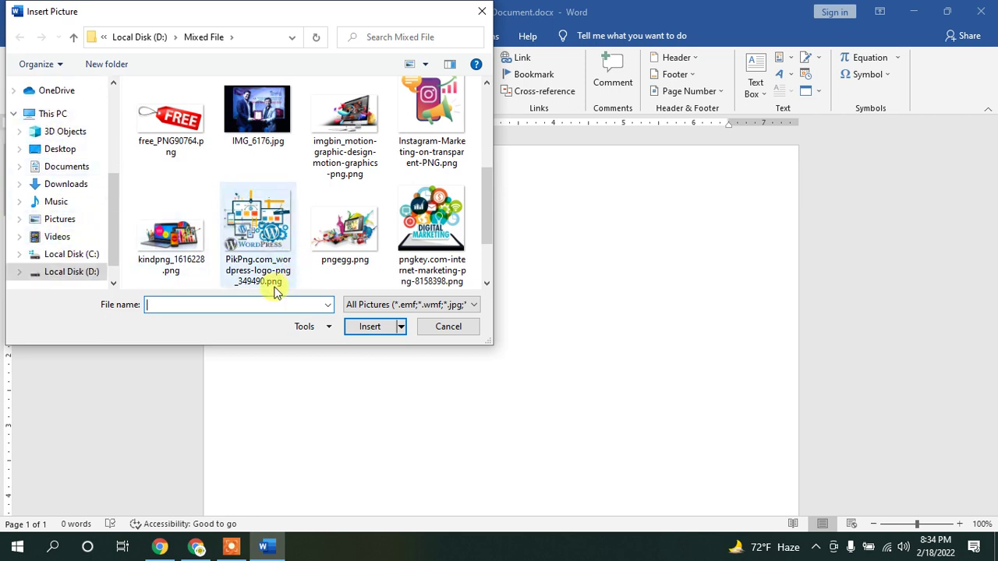
scroll(356, 189, up, 5)
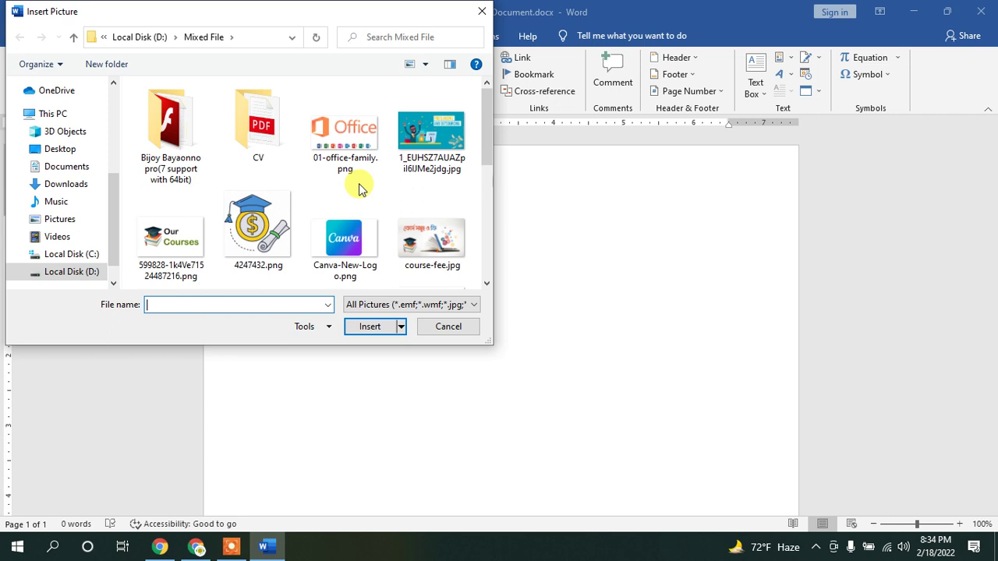
click(429, 132)
click(359, 331)
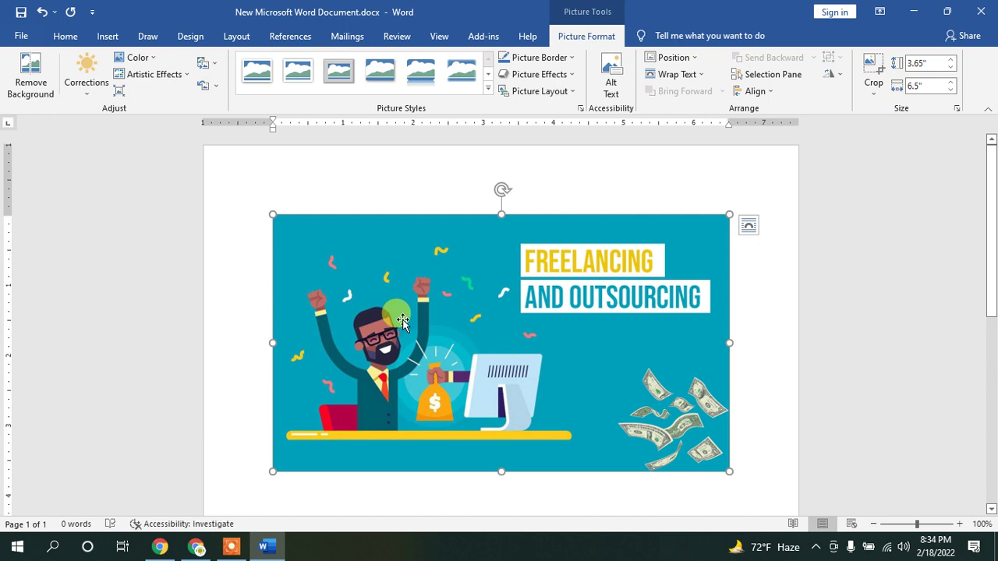
scroll(409, 332, down, 3)
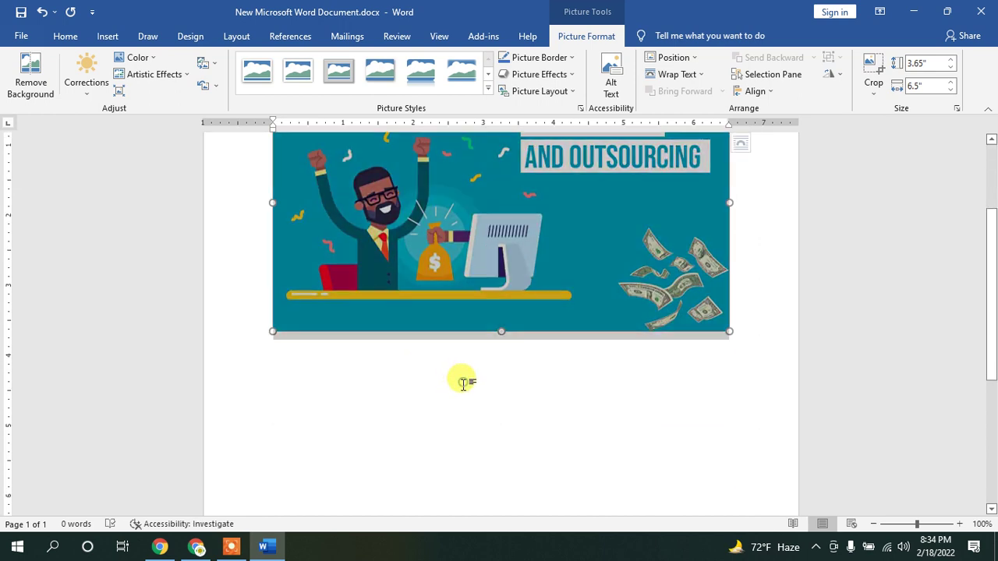
Step: Insert 01-office-family.png as the Office logo picture, then deselect it
click(110, 36)
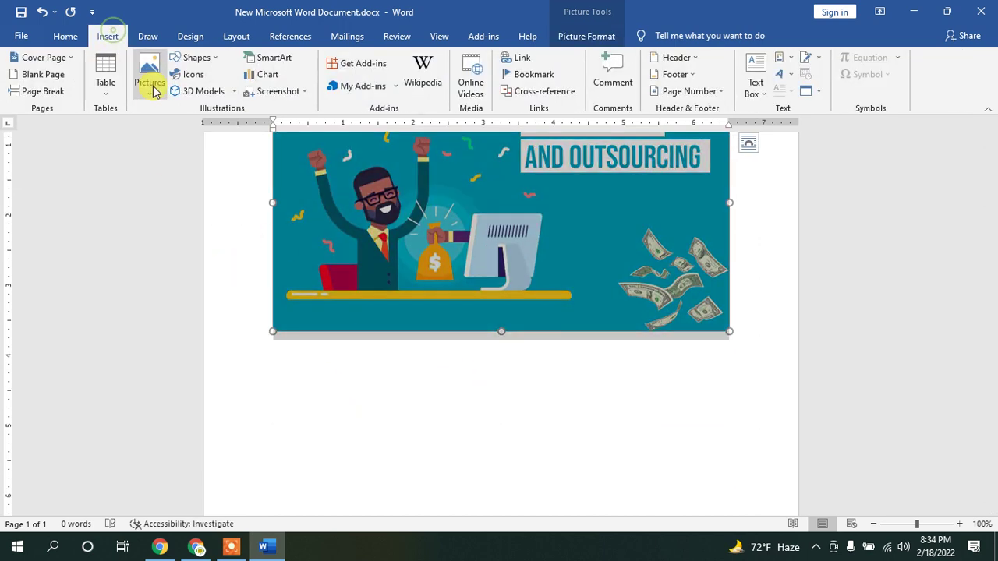
click(149, 78)
click(164, 126)
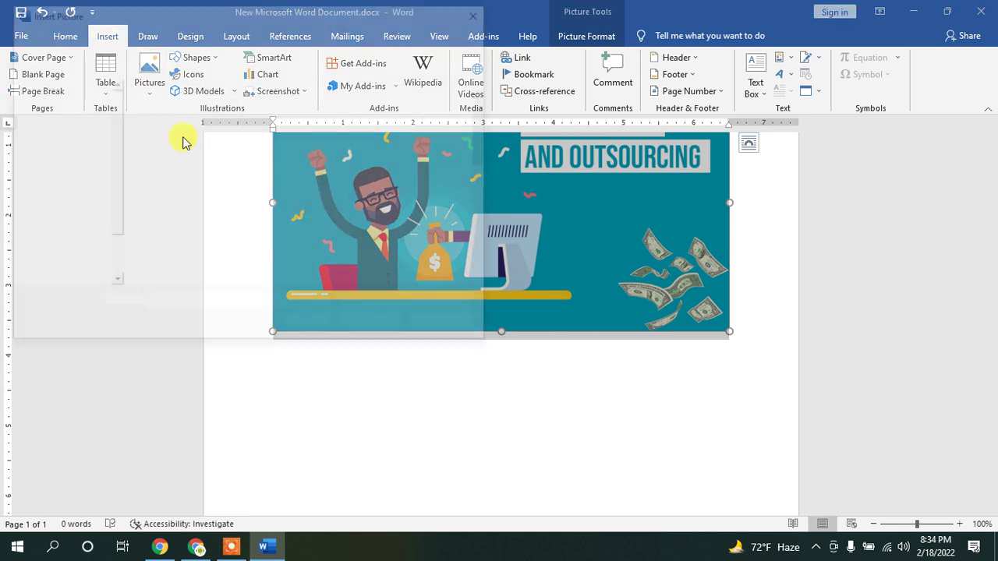
click(354, 160)
click(371, 326)
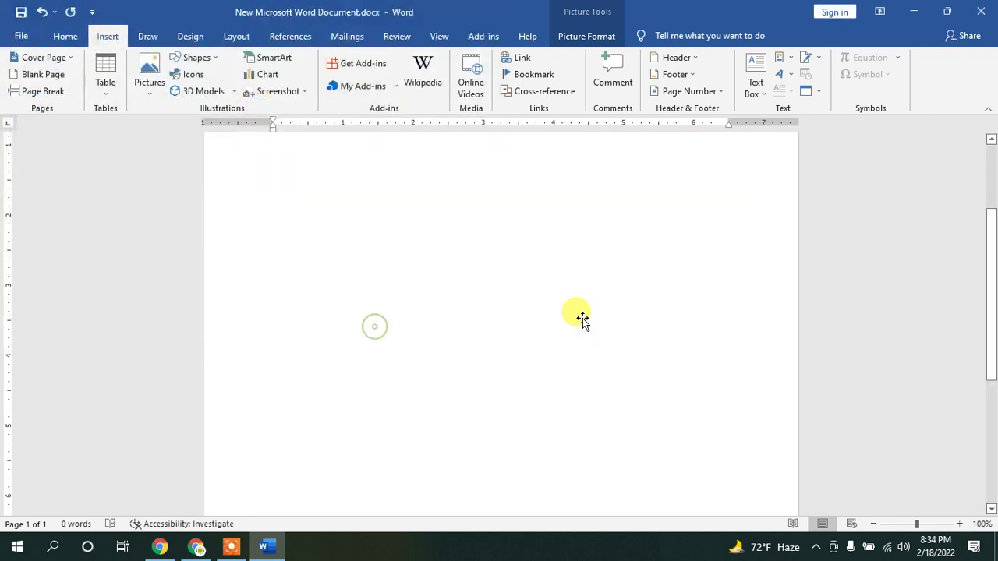
scroll(579, 312, down, 5)
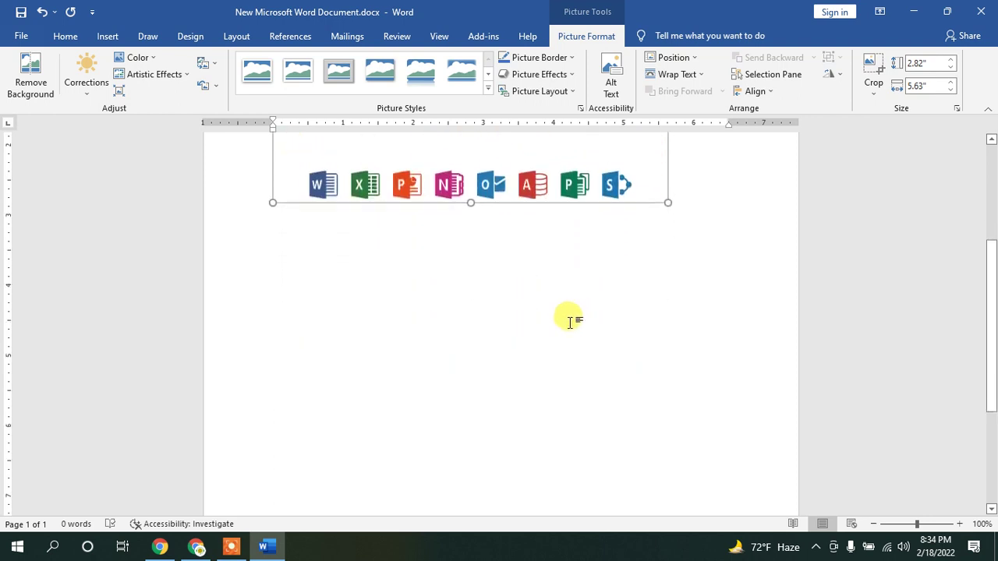
scroll(517, 305, up, 5)
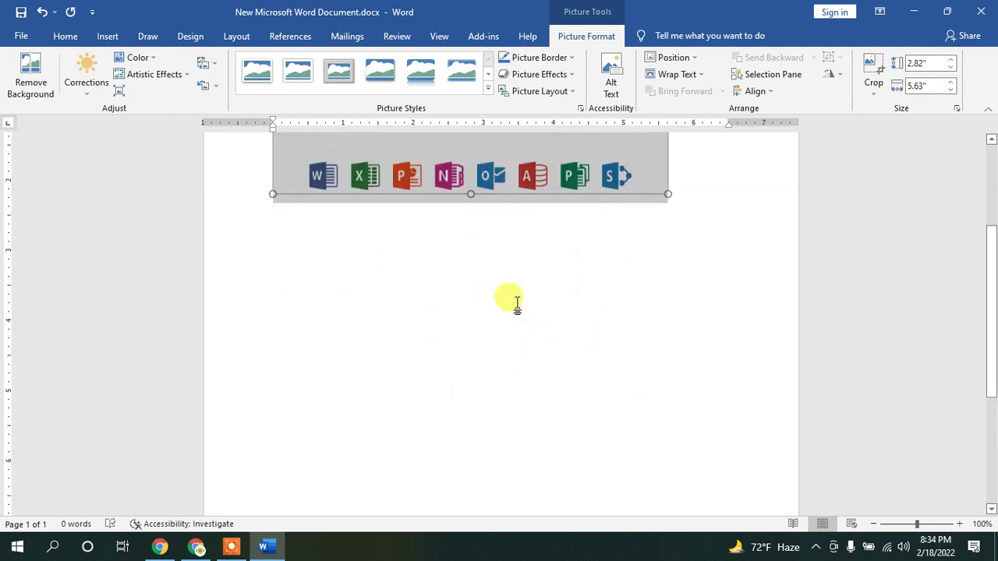
click(703, 273)
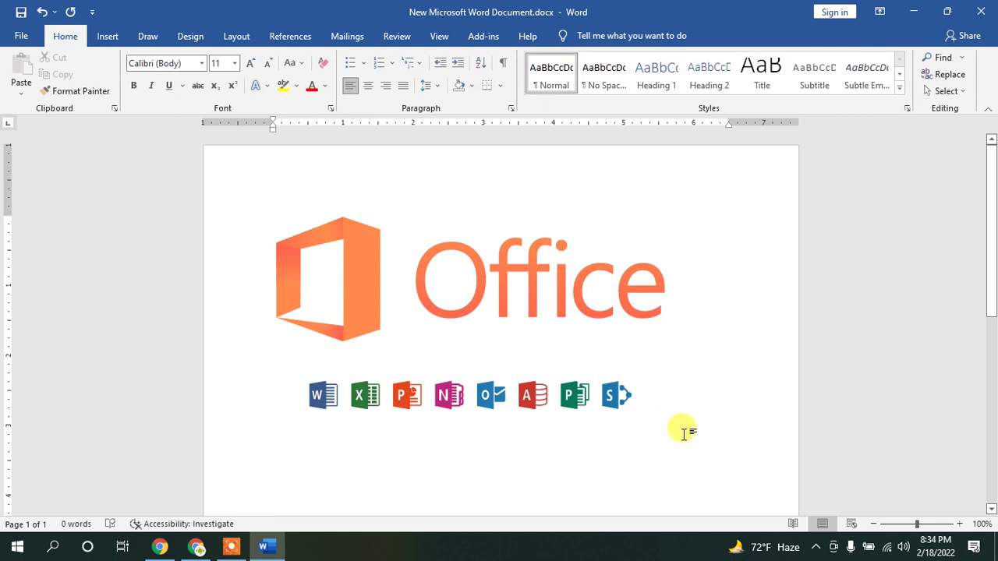
Step: Below the Office logo, insert the freelancing picture 1_EUHSZ7AUAZpil6UMe2jdg.jpg
scroll(659, 393, down, 1)
click(689, 390)
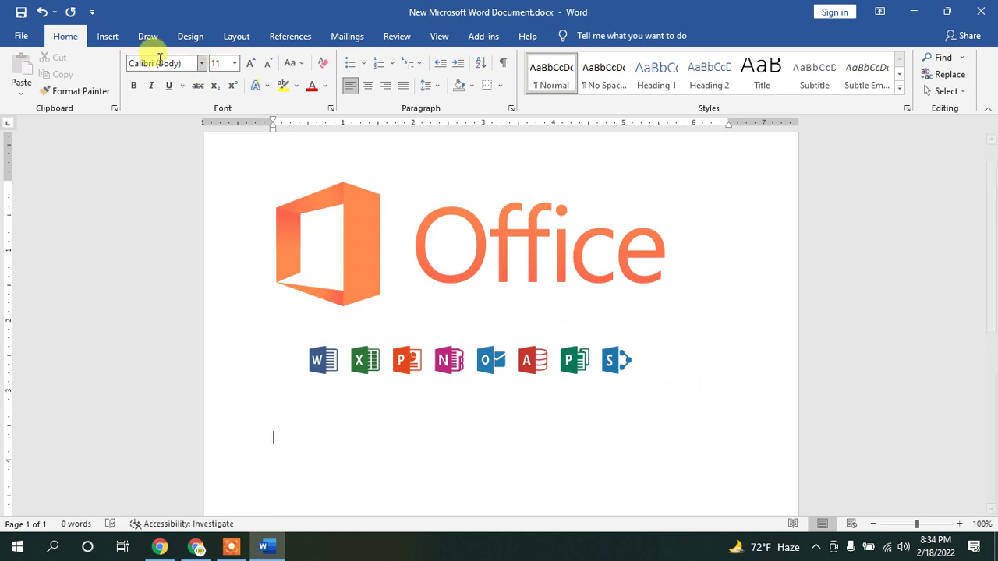
click(107, 36)
click(145, 78)
click(173, 127)
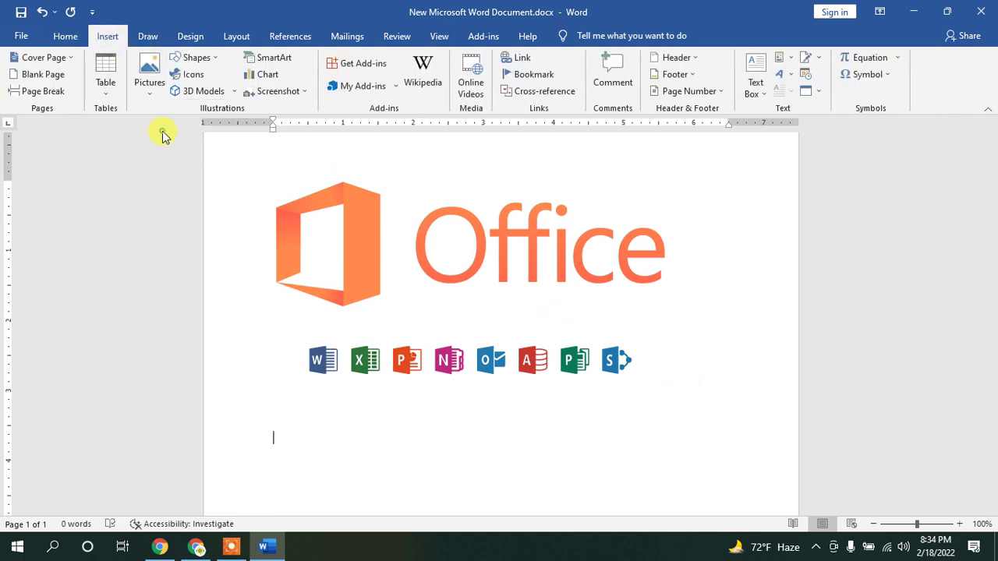
click(432, 131)
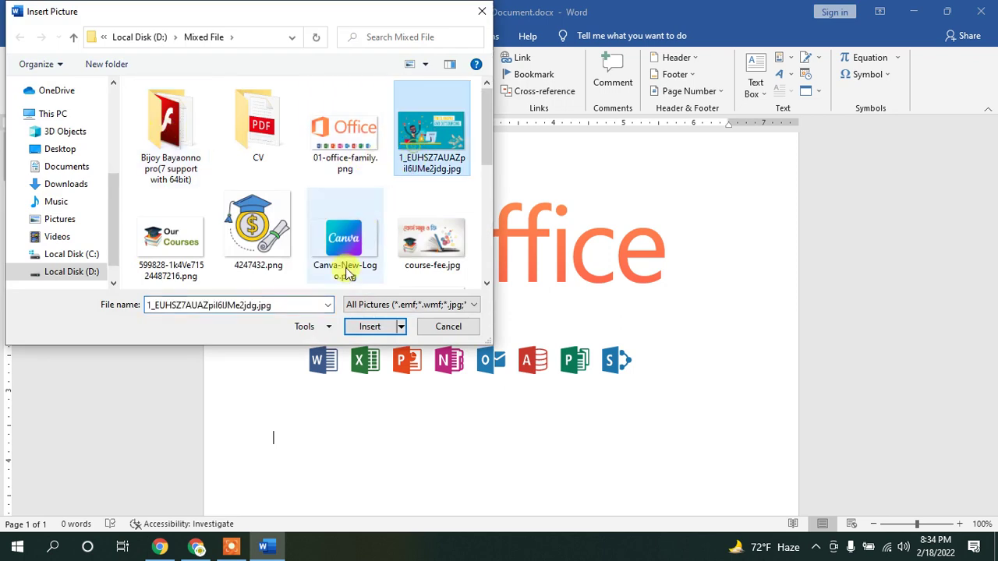
click(372, 326)
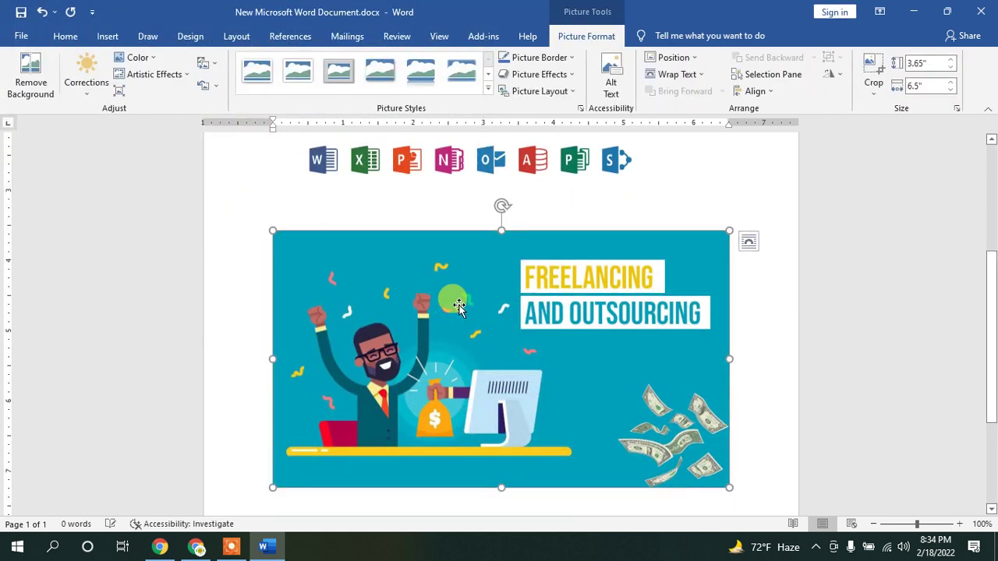
scroll(610, 355, up, 5)
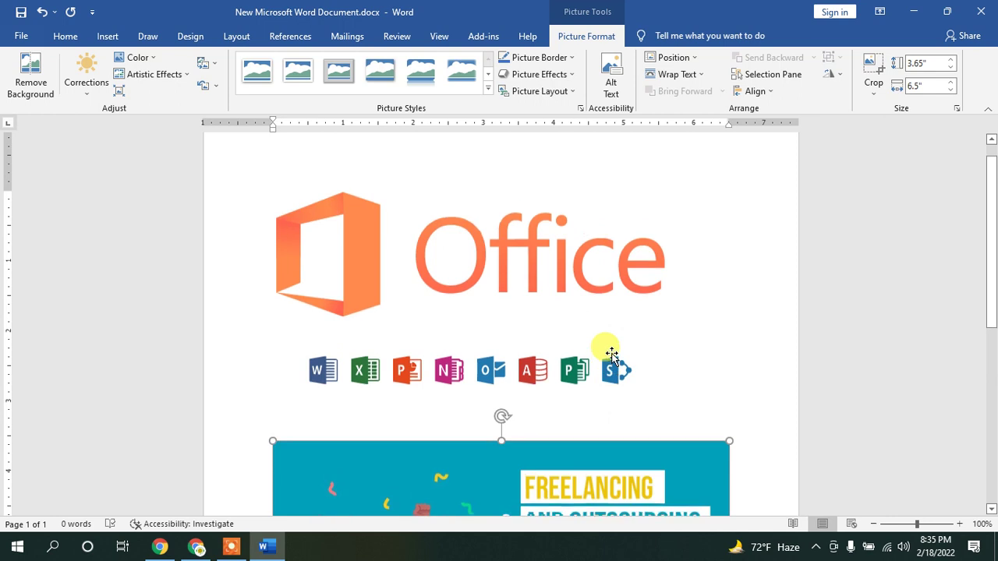
Step: Set the Office logo to In Front of Text and drag it down over the freelancing picture
click(509, 283)
drag(493, 269, 559, 256)
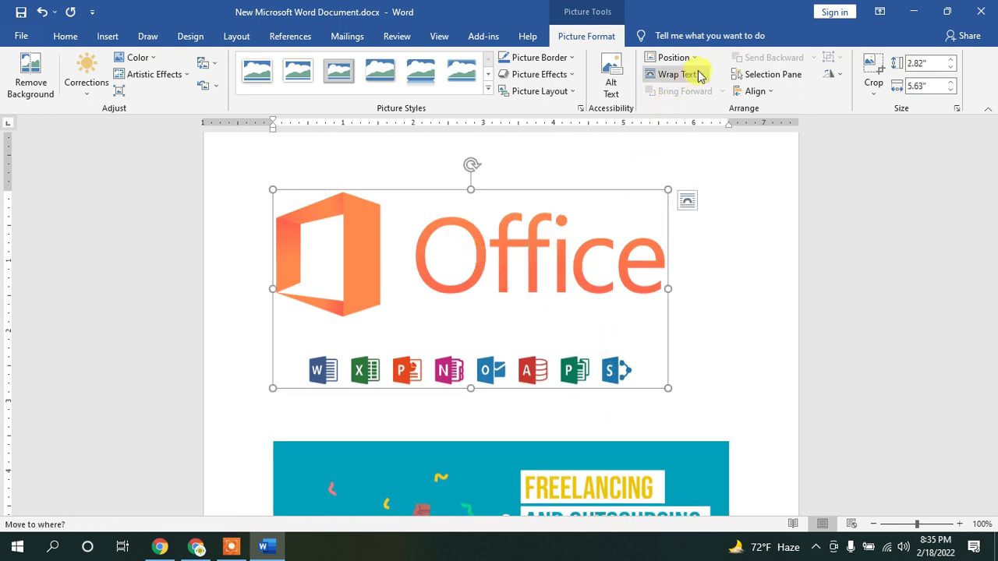
click(702, 75)
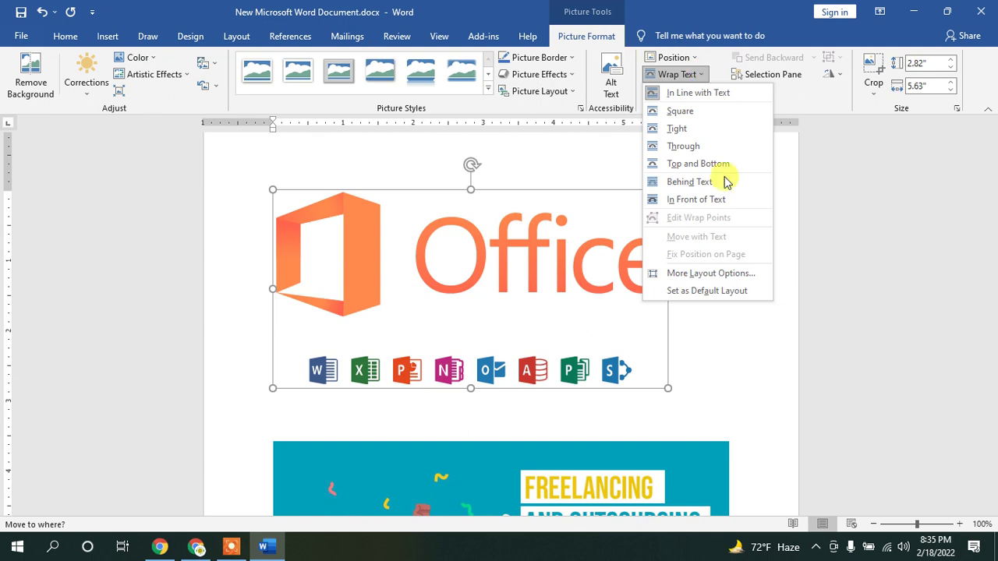
click(764, 357)
click(764, 357)
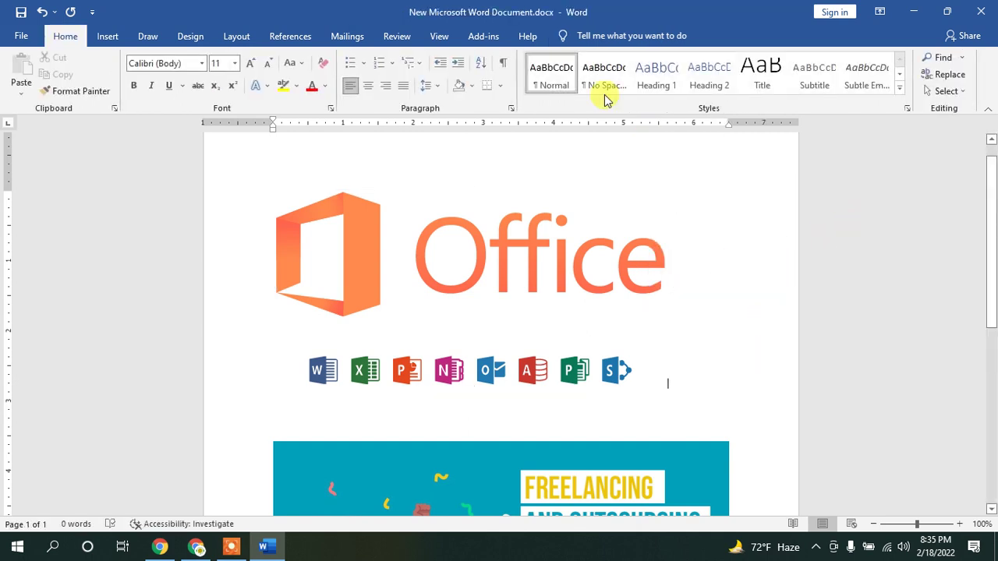
click(454, 249)
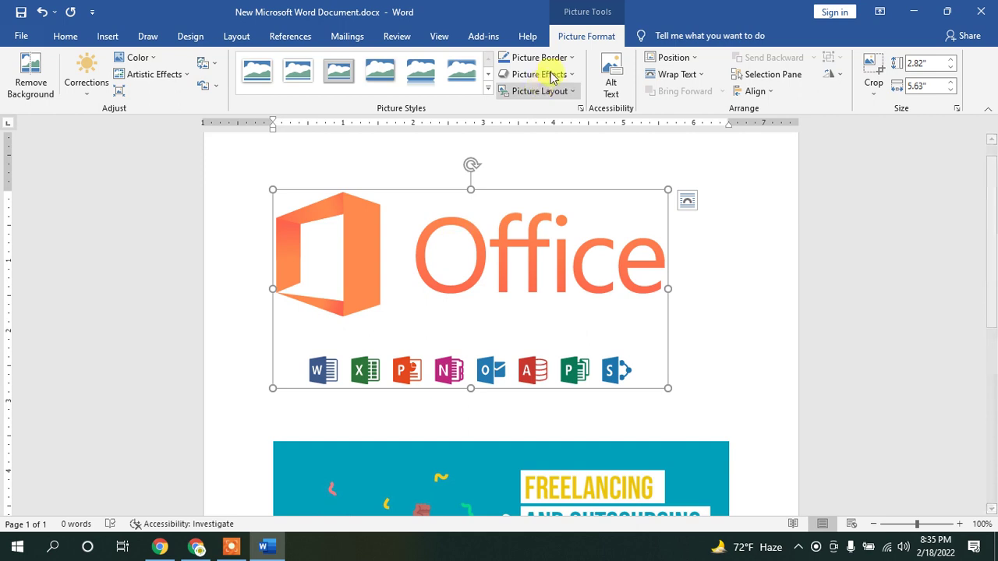
click(694, 74)
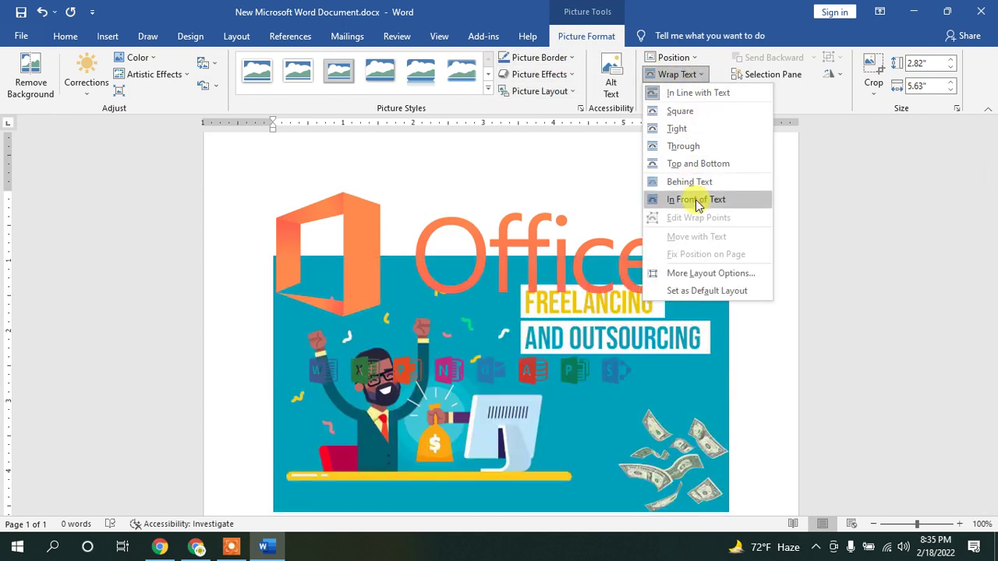
click(696, 199)
drag(487, 257, 513, 340)
Step: Make the freelancing picture In Front of Text, overlap it with the logo, then move it below
click(428, 262)
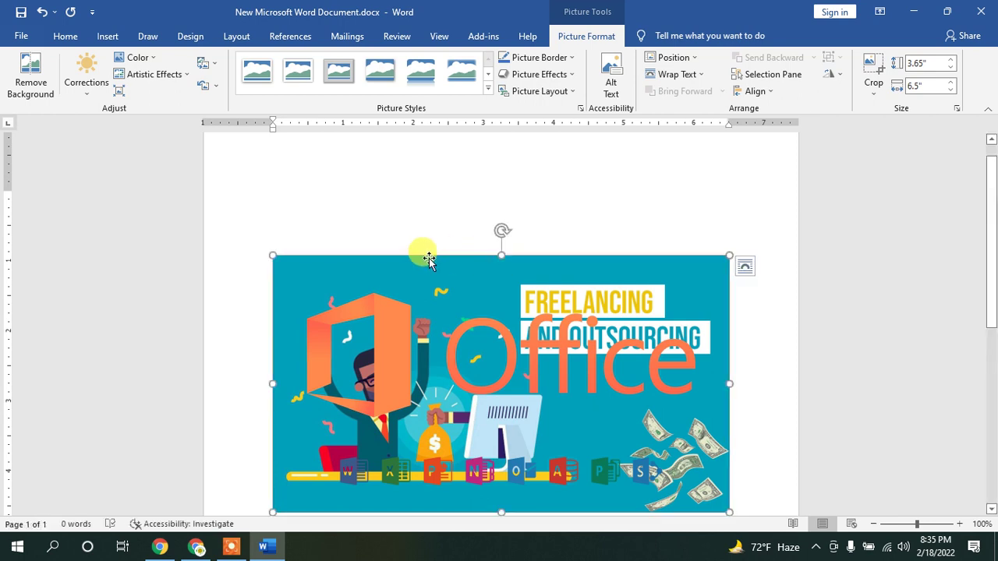
click(697, 75)
click(683, 201)
drag(394, 325, 401, 238)
scroll(402, 238, down, 6)
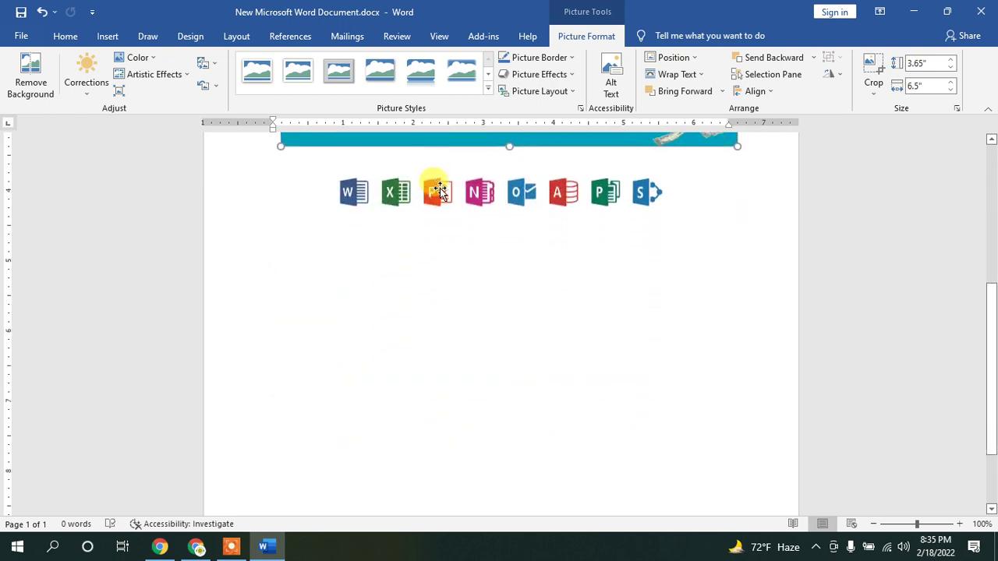
scroll(425, 170, up, 1)
drag(425, 170, 424, 407)
drag(449, 243, 460, 369)
scroll(586, 285, up, 2)
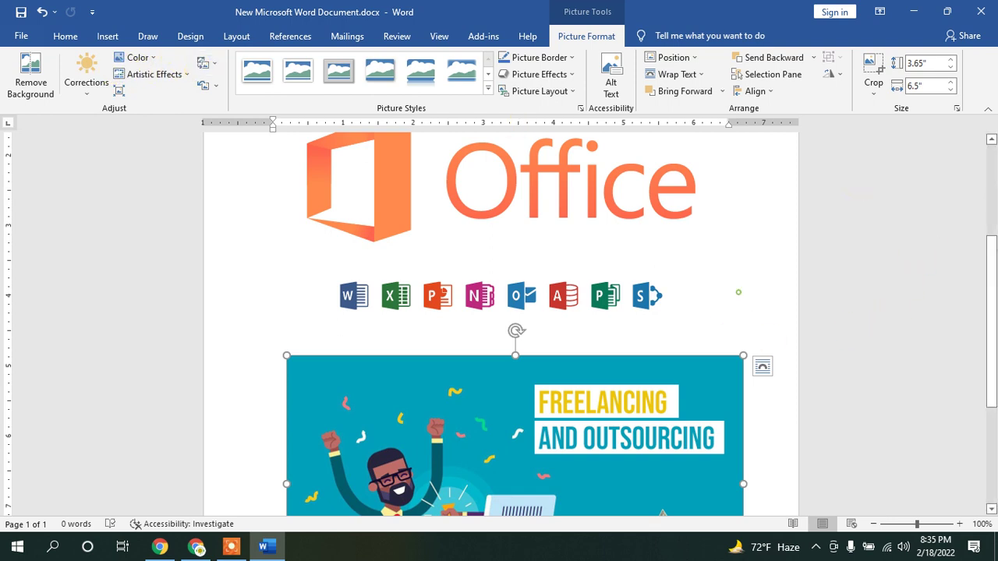
Step: Delete both the Office logo and freelancing pictures, then switch to Chrome
click(601, 252)
key(Delete)
click(559, 462)
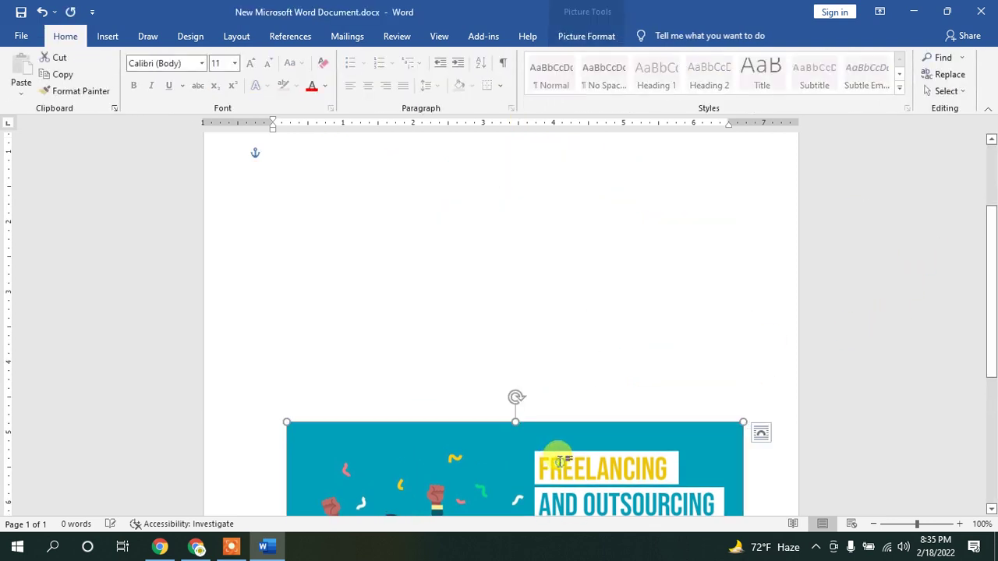
key(Delete)
click(195, 547)
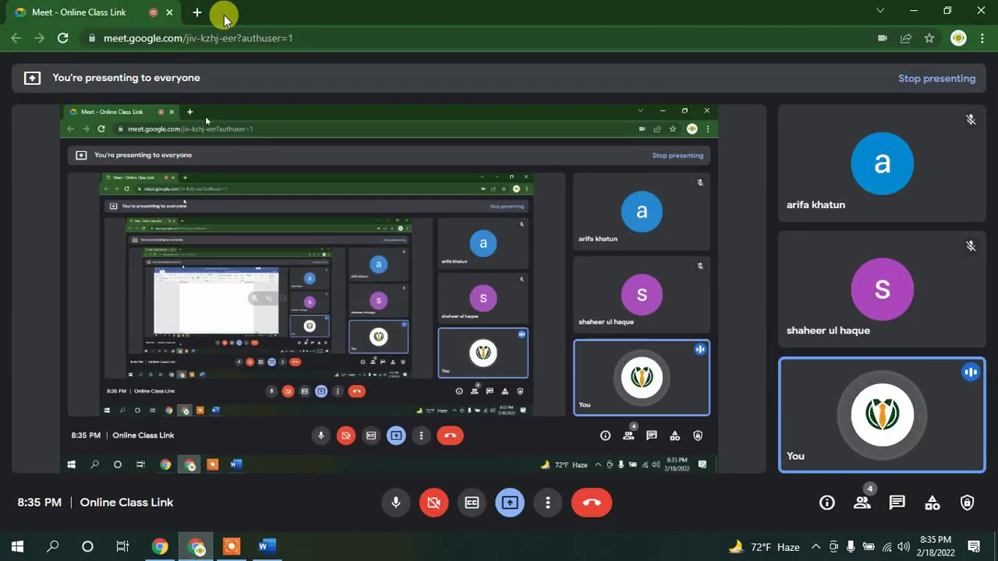
Step: Open a new Chrome tab with Ctrl+T and focus its address bar
key(ctrl+t)
click(244, 33)
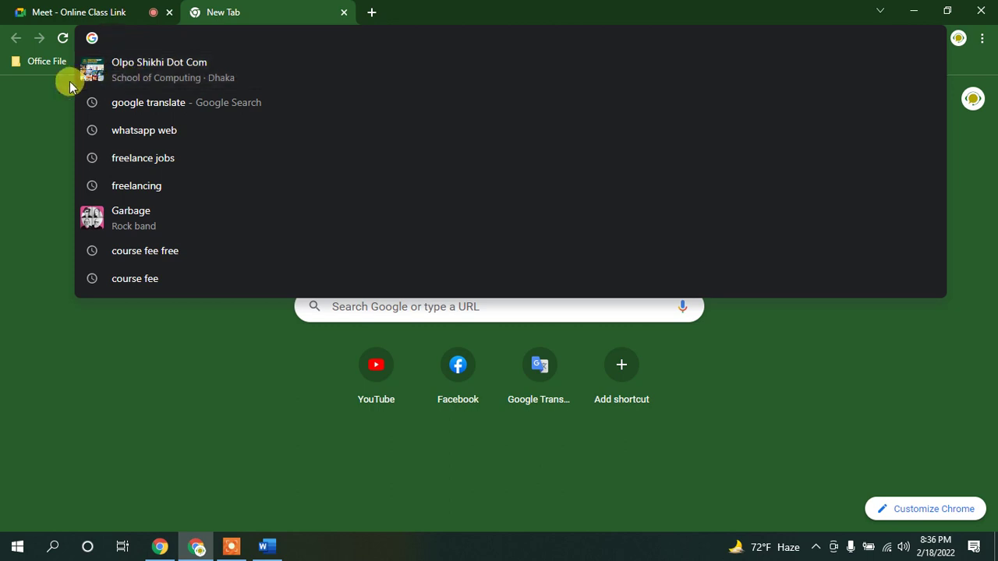
Step: Search Google Images in Chrome for 'printed book page'
click(267, 547)
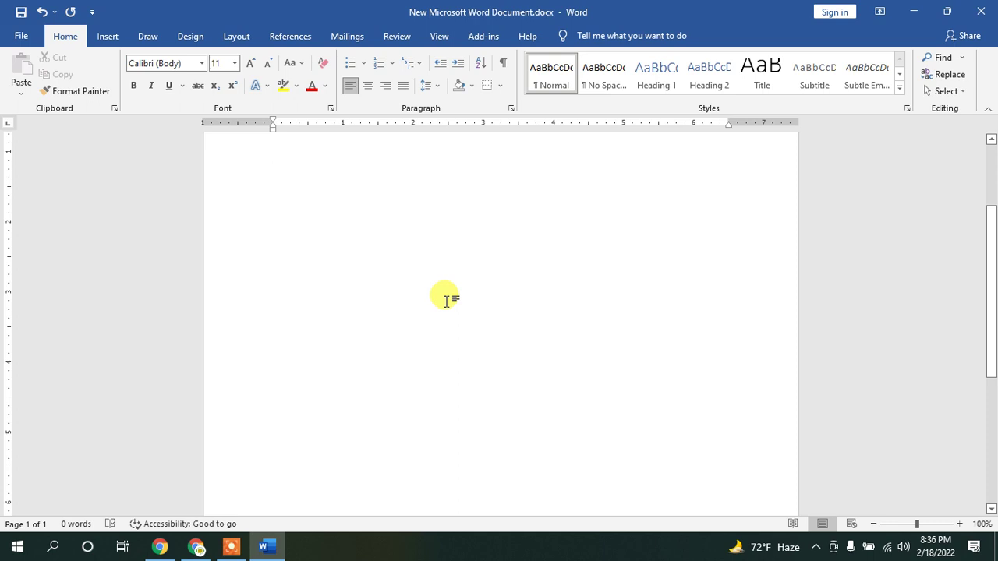
click(195, 546)
click(250, 35)
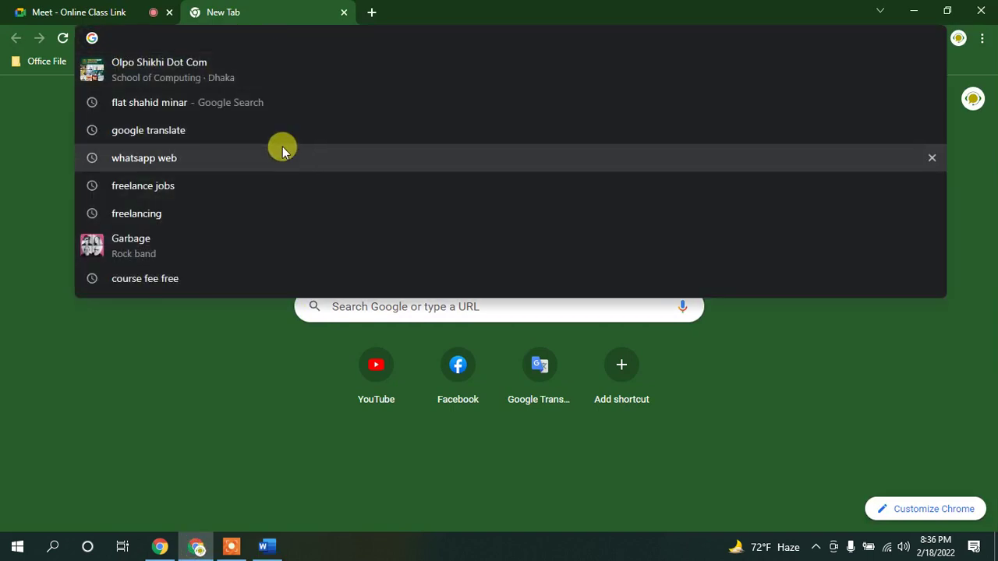
text(print book)
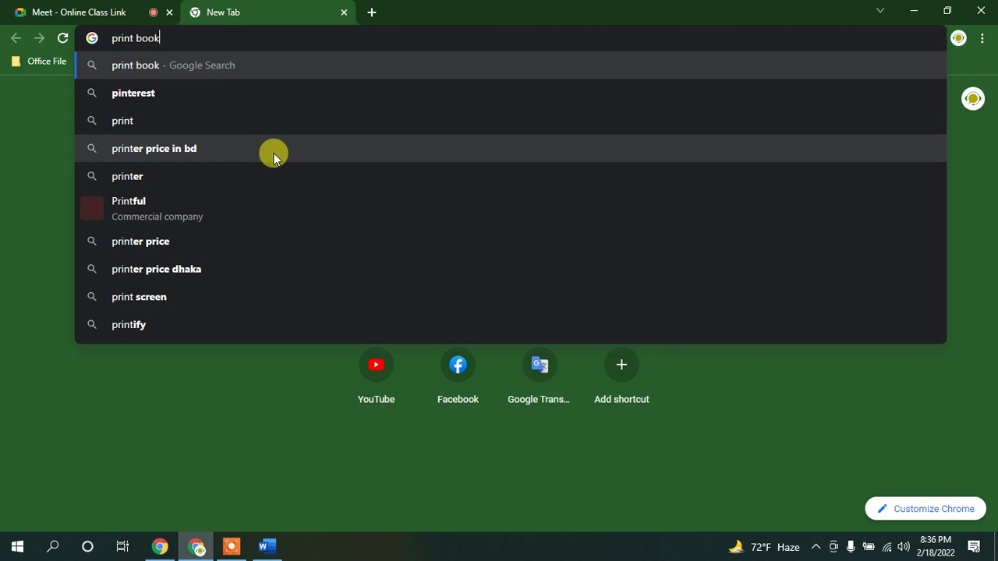
key(Return)
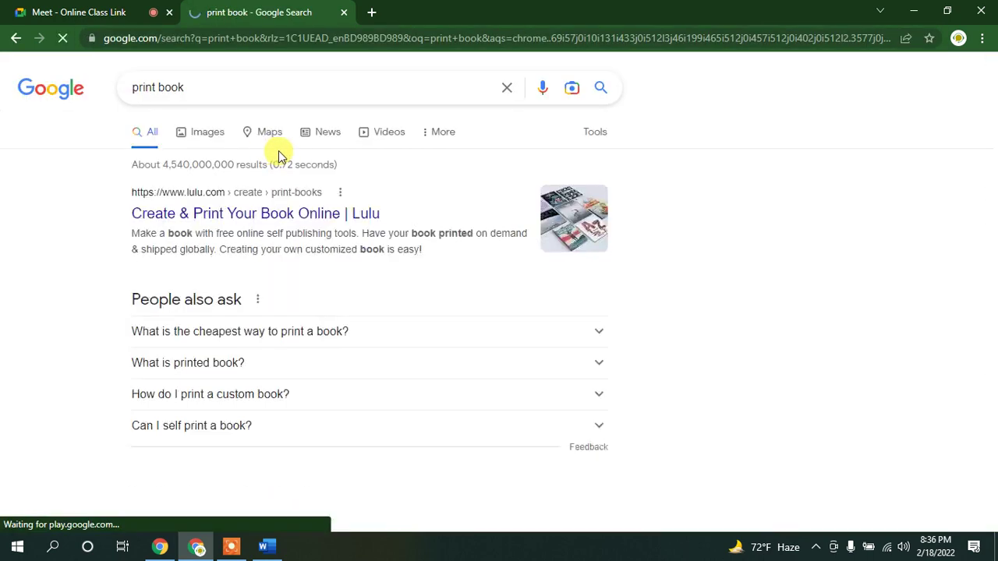
click(221, 138)
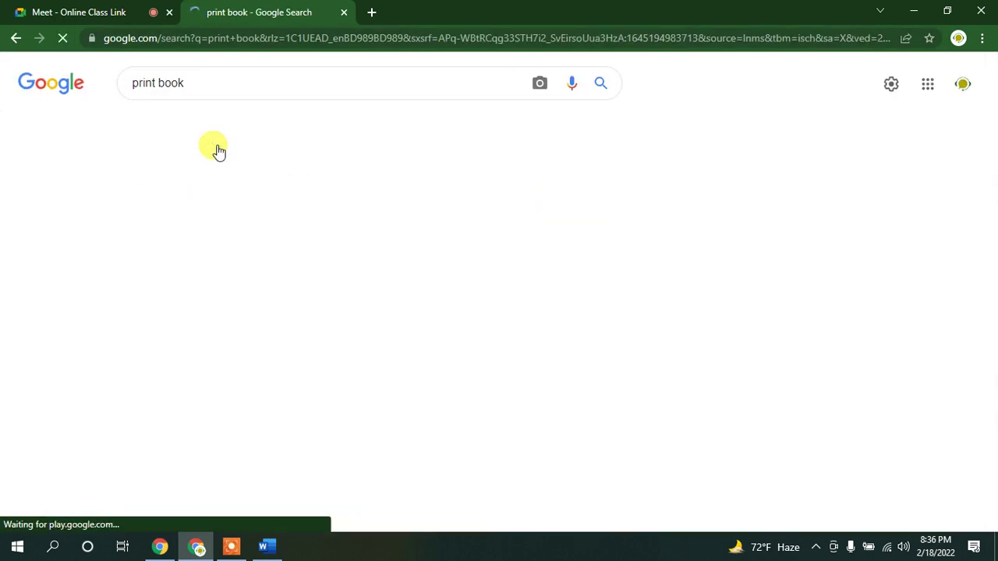
click(149, 80)
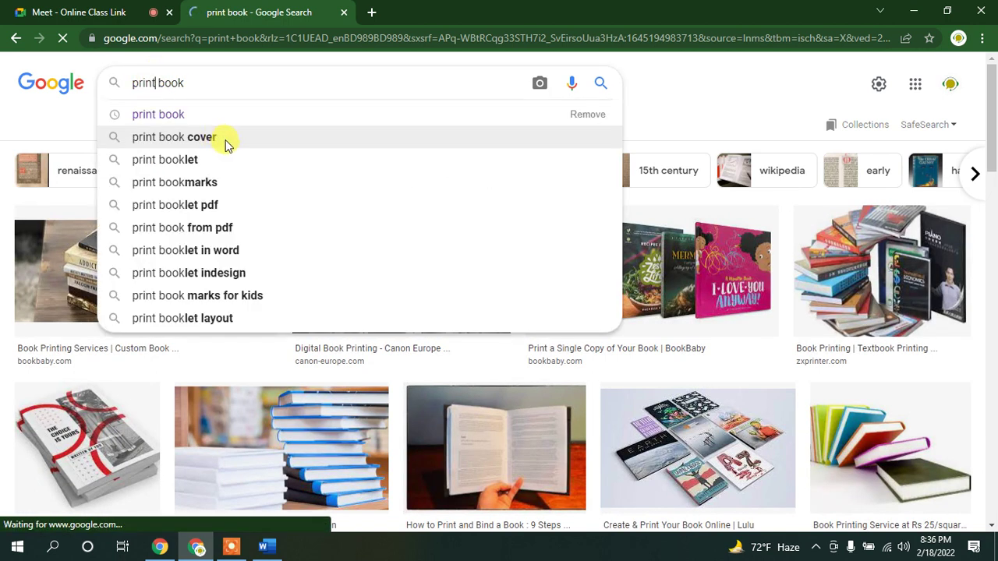
text(ed)
click(222, 82)
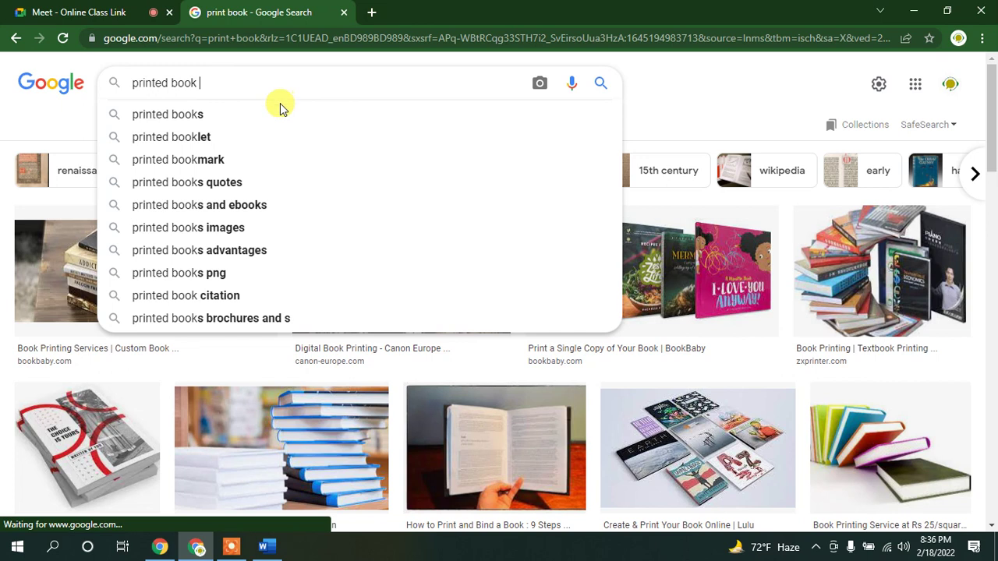
text(page)
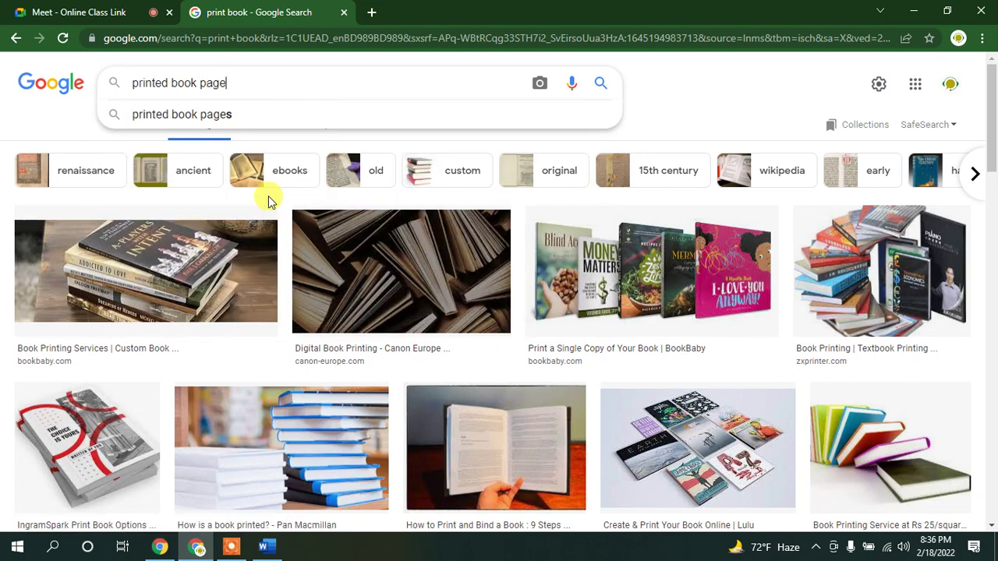
key(Return)
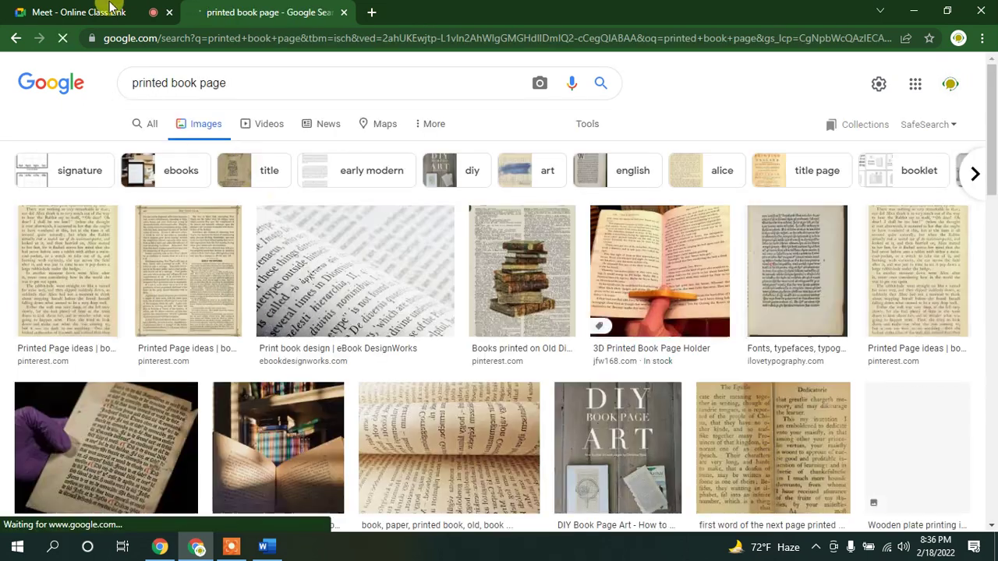
Step: Browse the results and open the First English dictionary's 'To the Reader' page image large
scroll(829, 441, down, 3)
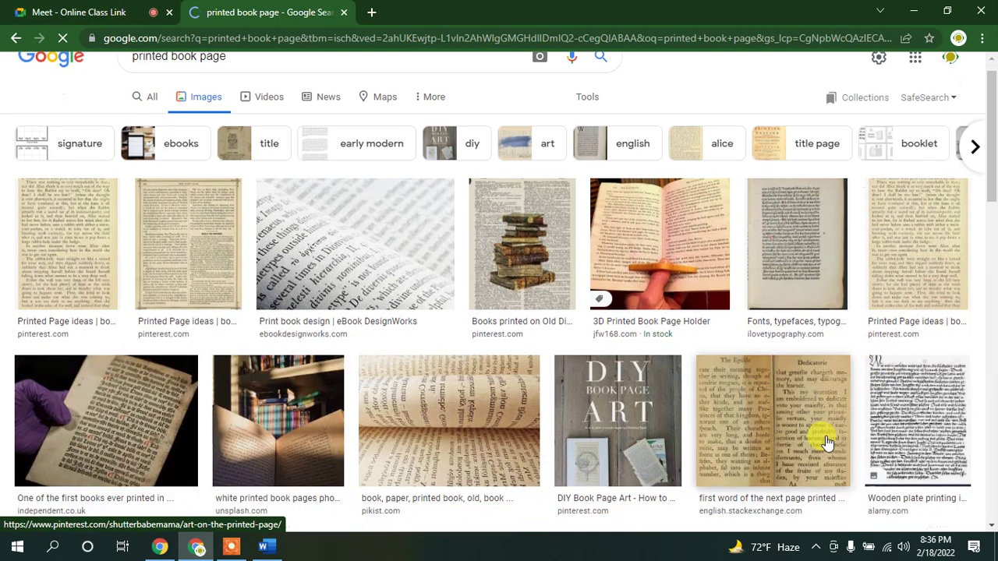
scroll(166, 262, down, 3)
click(561, 199)
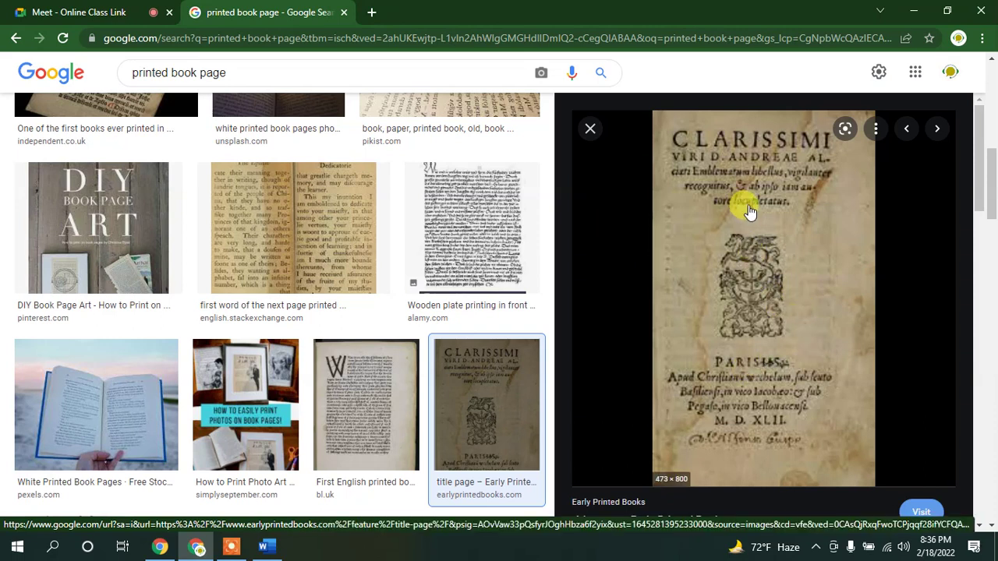
click(266, 548)
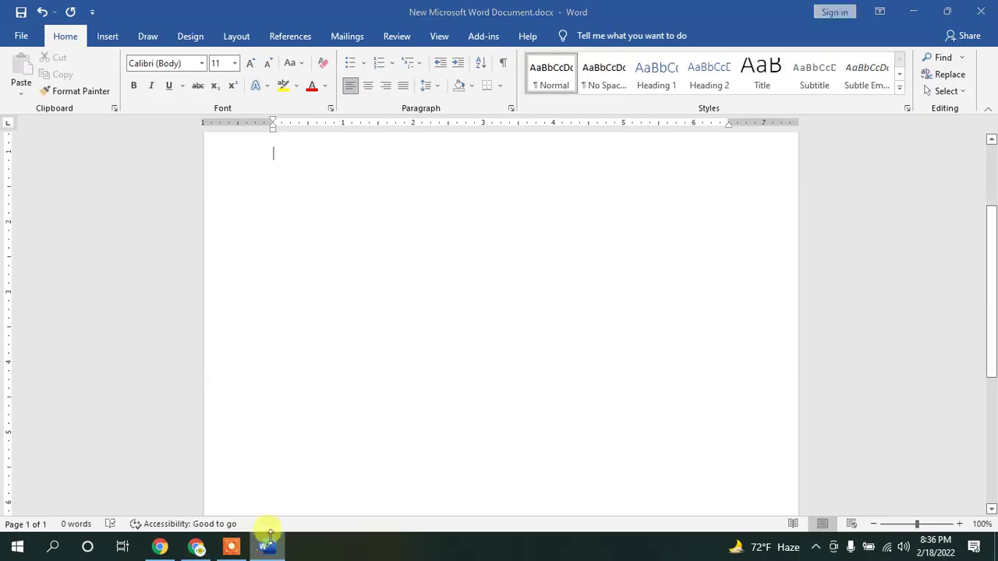
click(266, 548)
scroll(406, 366, down, 3)
scroll(421, 387, down, 2)
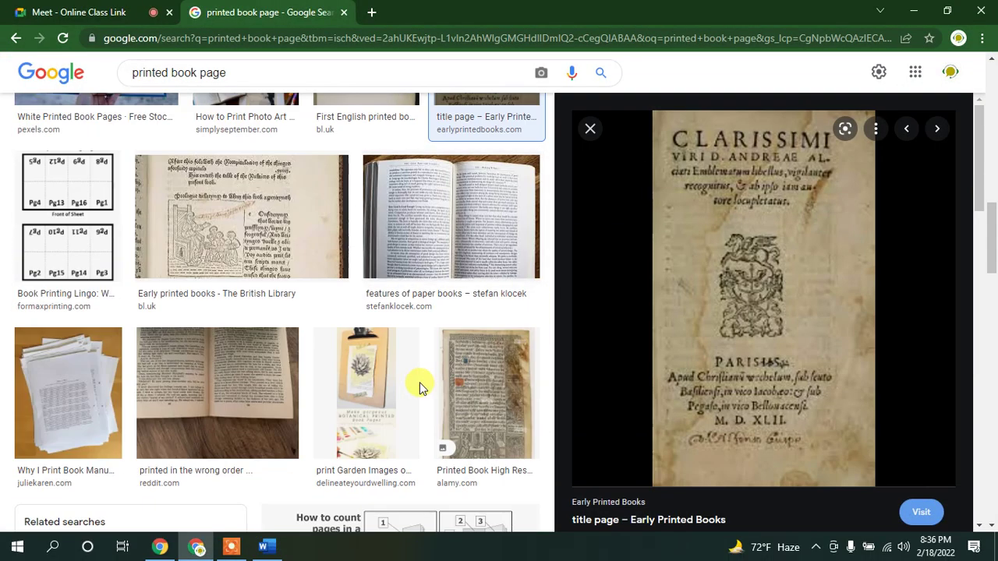
scroll(418, 383, up, 3)
click(363, 250)
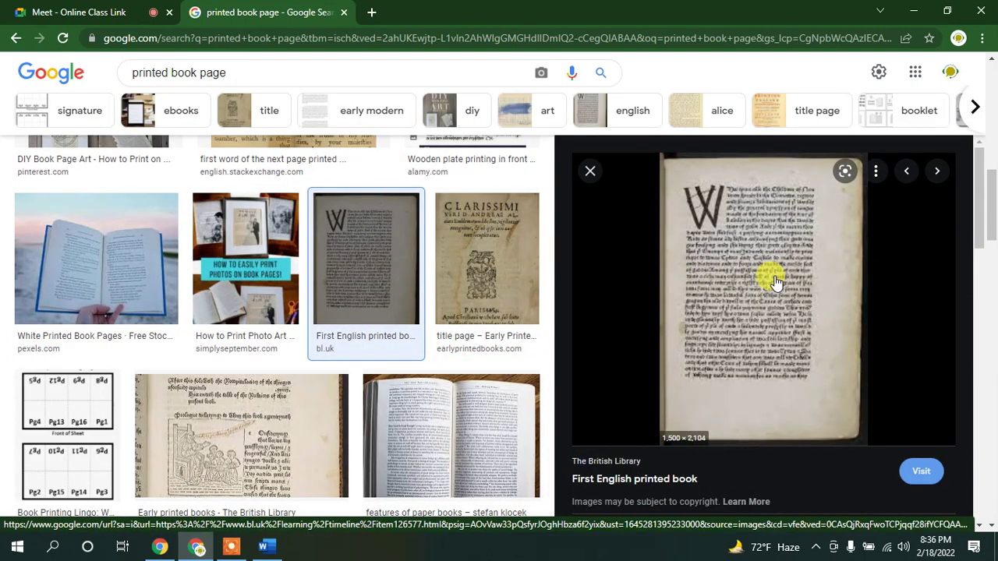
scroll(774, 268, down, 2)
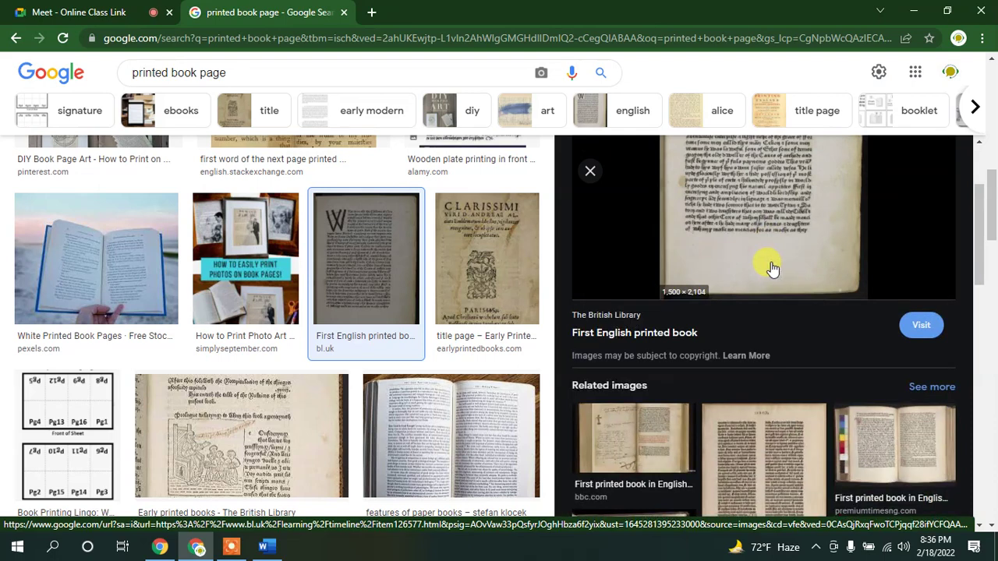
scroll(772, 268, down, 6)
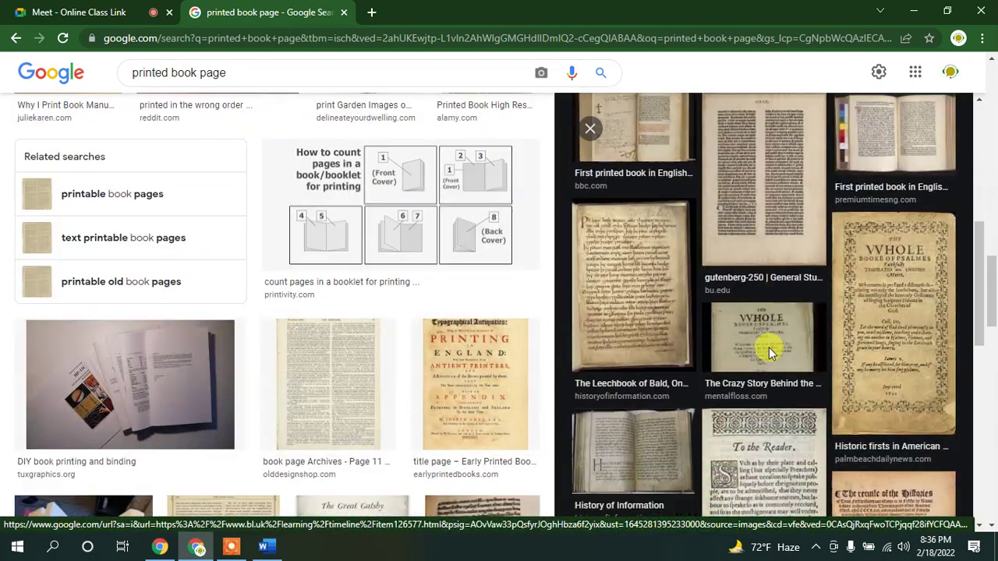
scroll(769, 347, down, 2)
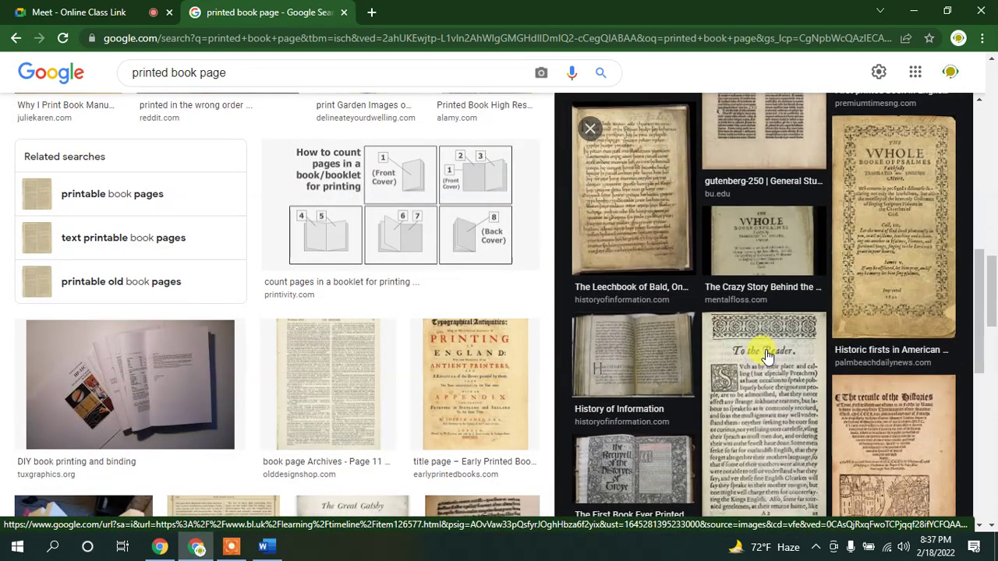
click(766, 354)
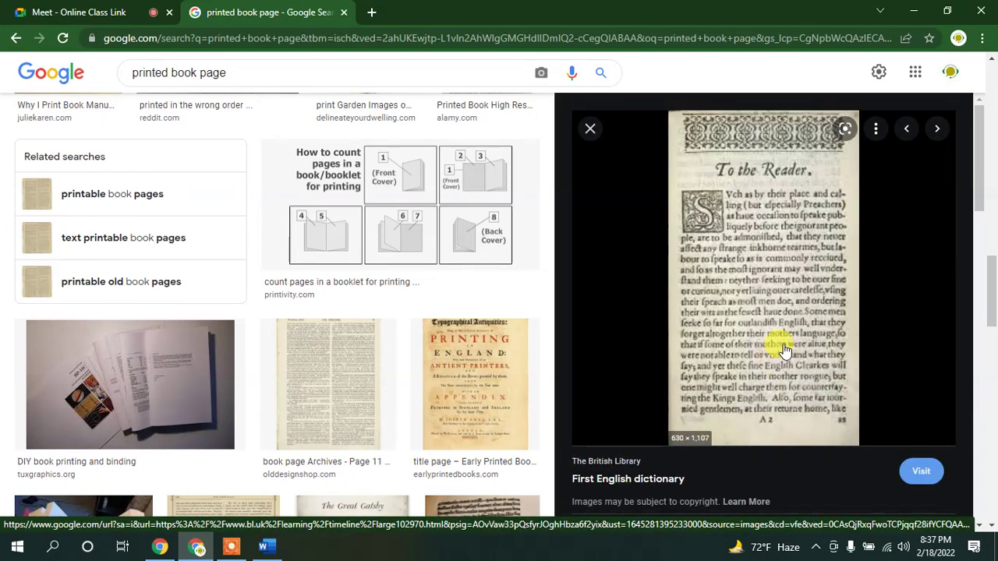
Step: Save the 'To the Reader' page image to the Desktop as tablealphabeticall-l.jpg
right_click(747, 235)
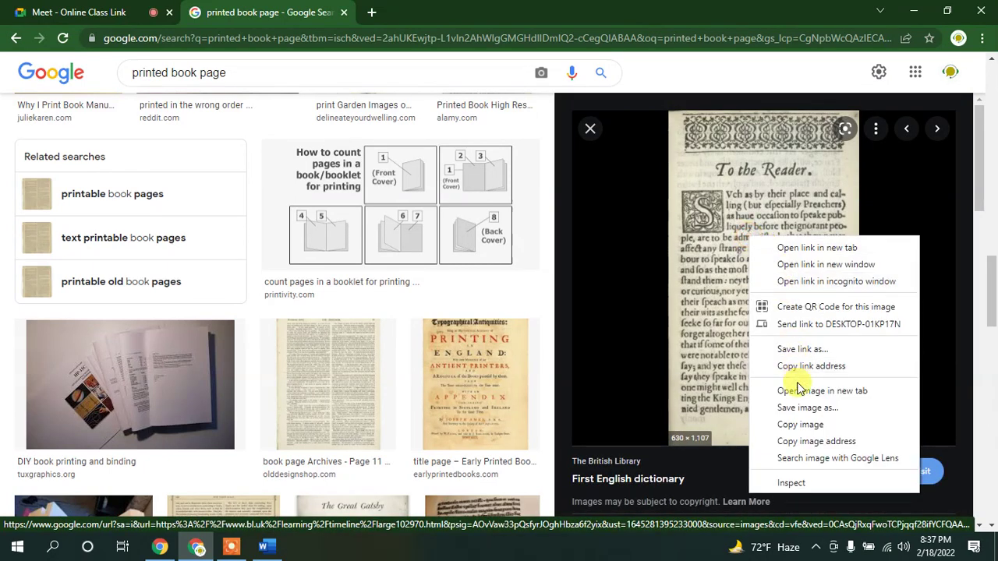
click(797, 426)
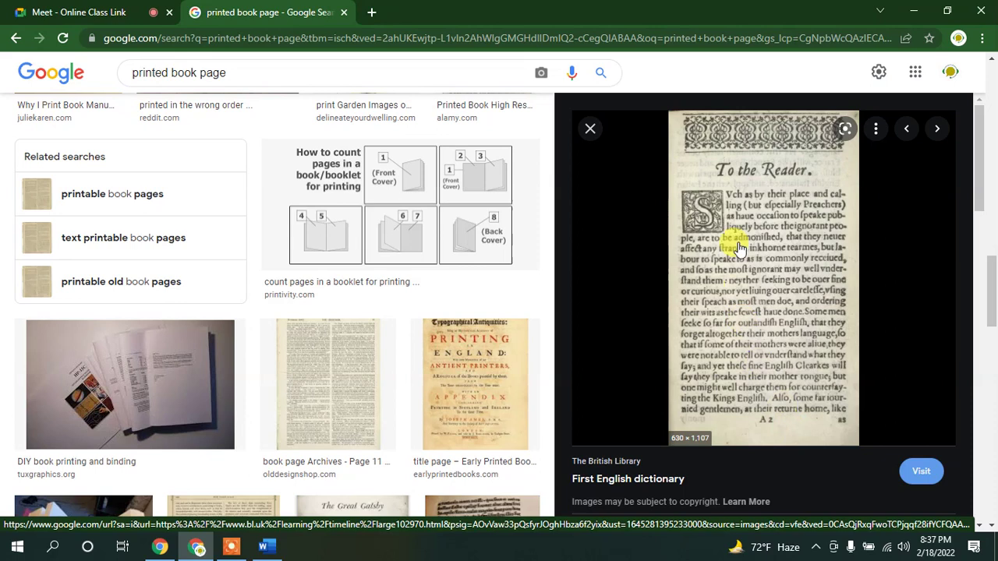
right_click(733, 238)
click(795, 429)
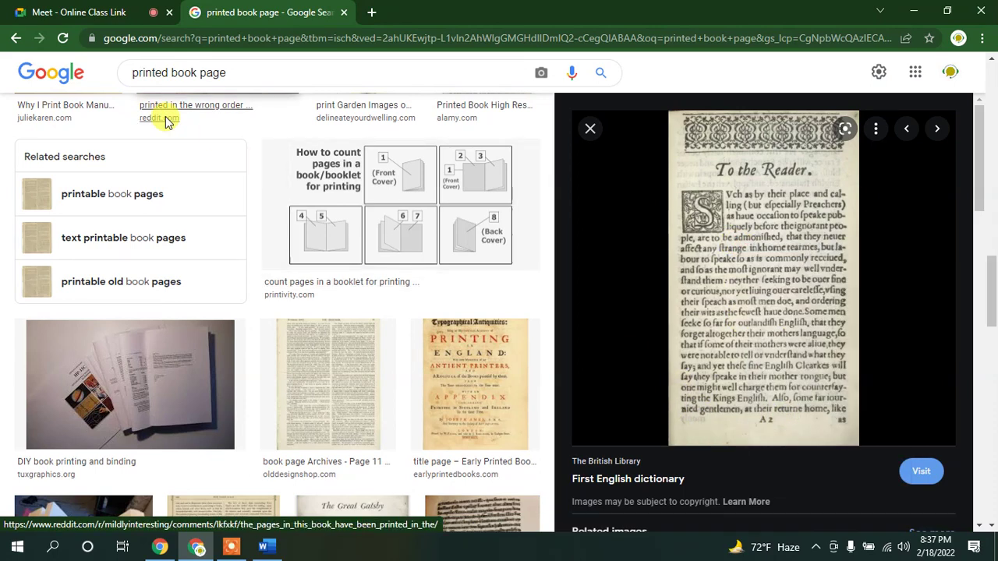
click(61, 126)
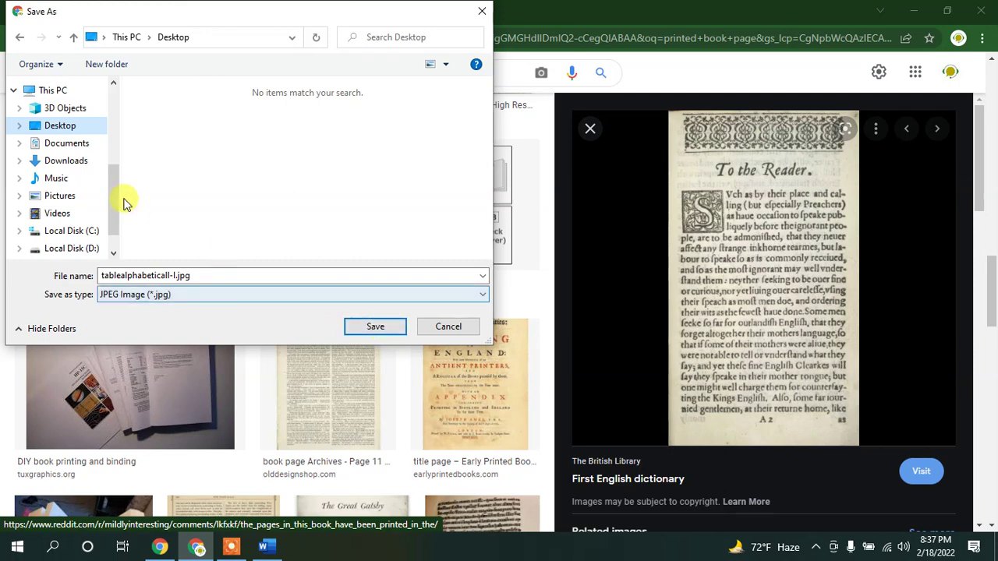
drag(112, 182, 109, 76)
click(375, 328)
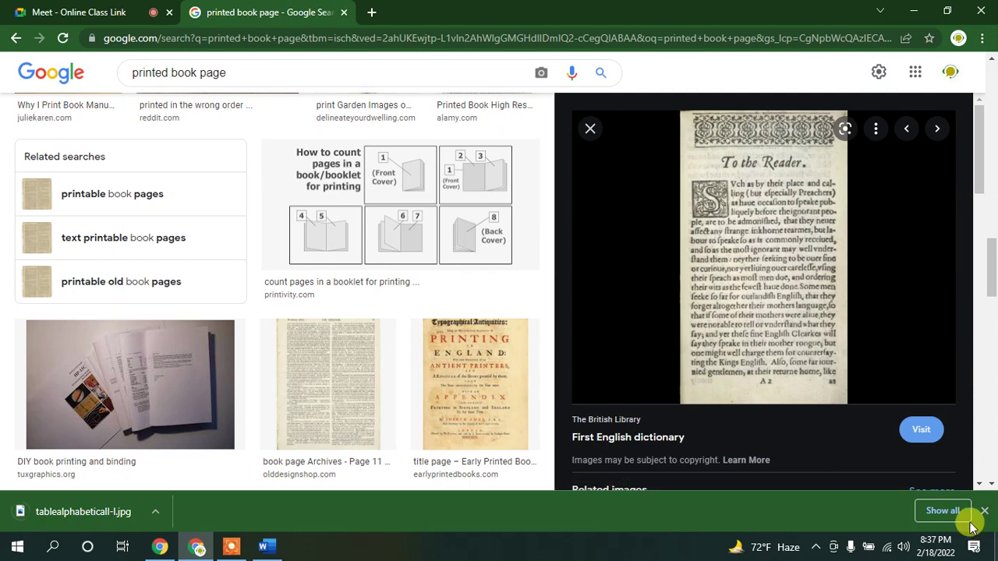
click(984, 513)
click(263, 547)
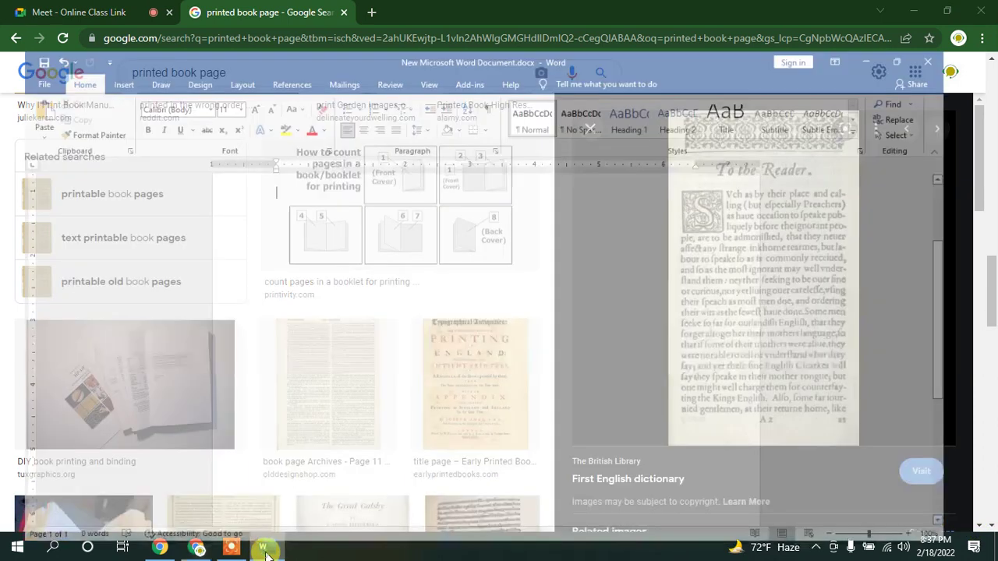
Step: Insert tablealphabeticall-l.jpg from the Desktop into the Word document
click(118, 36)
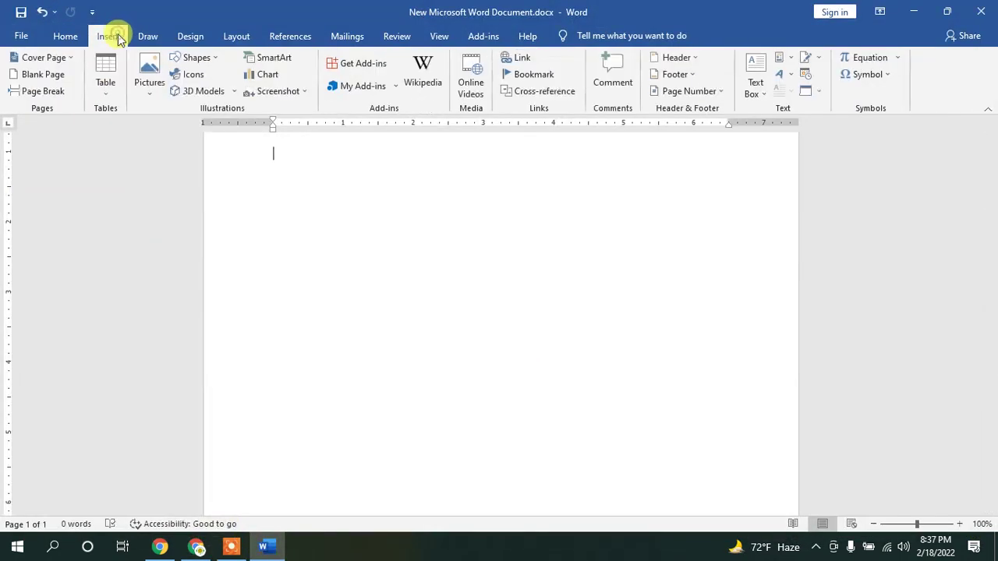
click(147, 92)
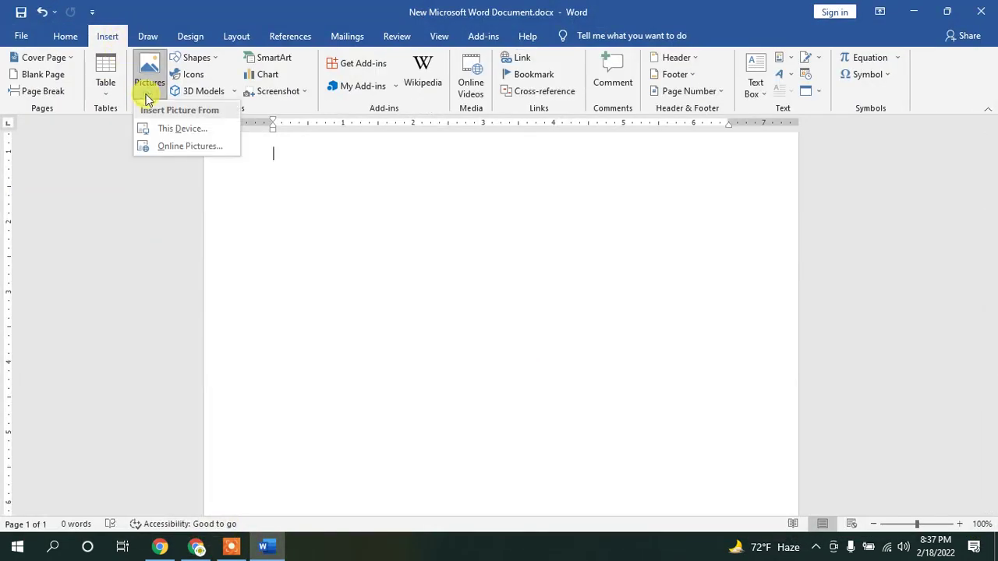
click(177, 130)
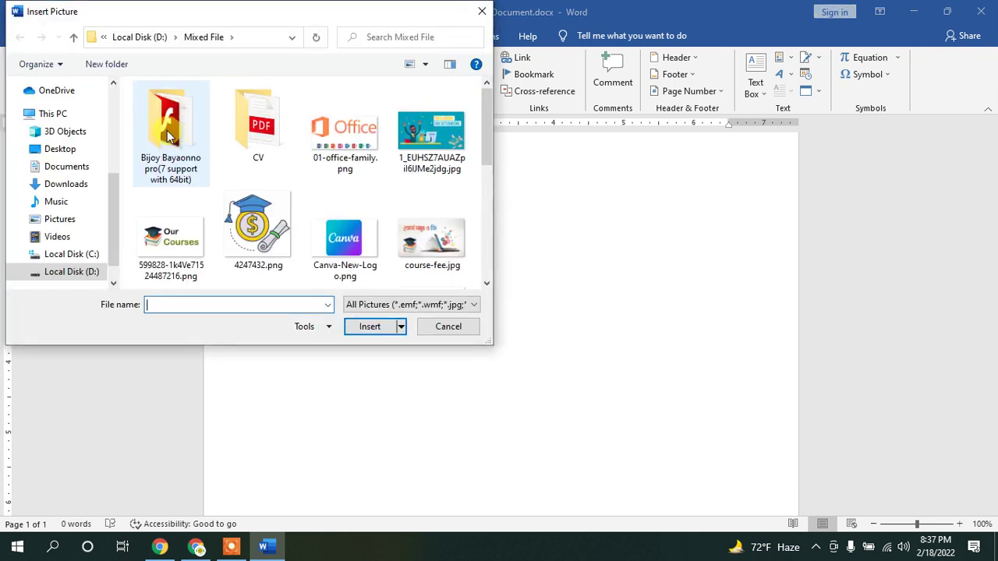
click(65, 151)
drag(109, 190, 109, 137)
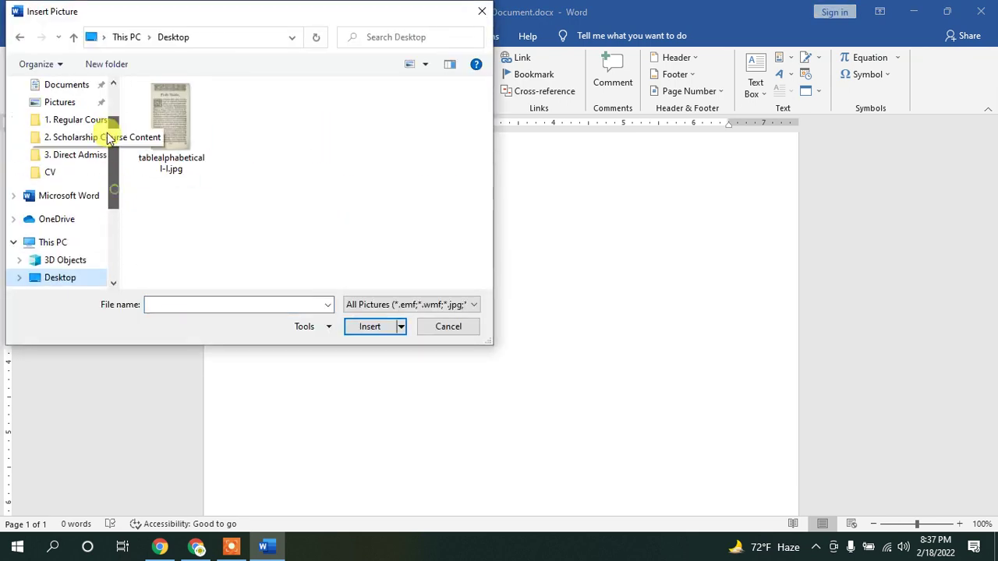
click(181, 139)
click(372, 326)
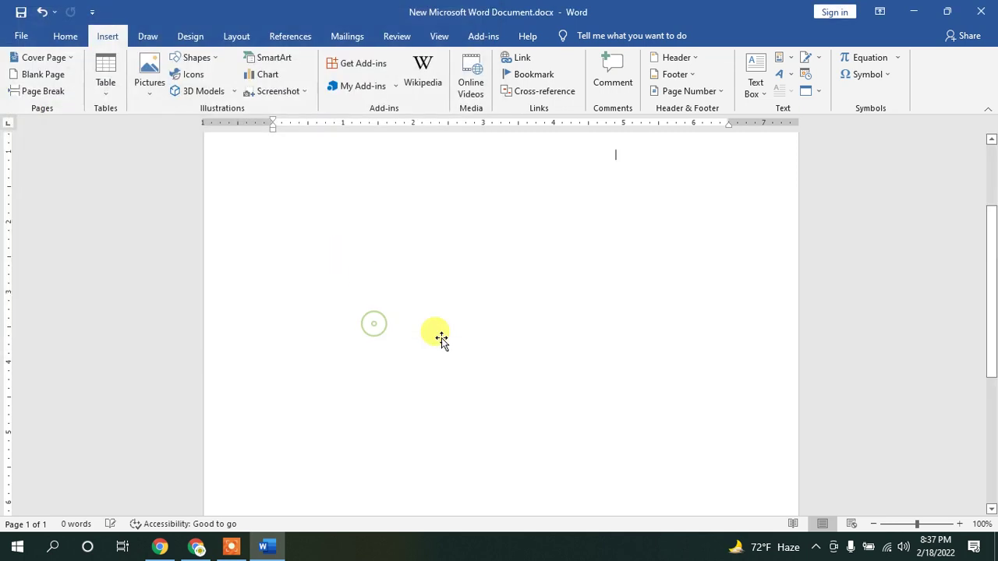
Step: Set the picture's wrapping to In Front of Text and centre it on the page
scroll(499, 386, up, 3)
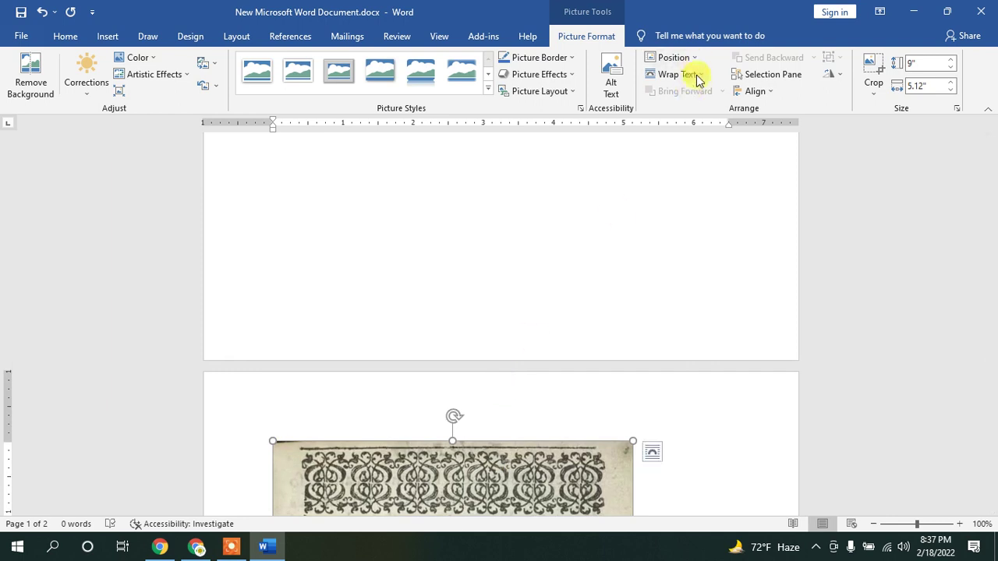
click(694, 77)
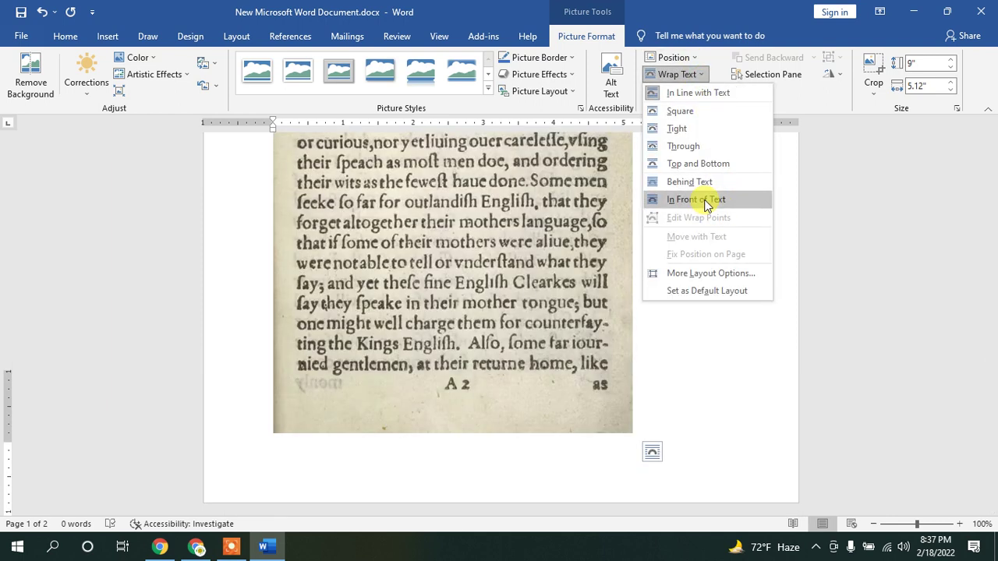
click(704, 201)
scroll(646, 323, up, 8)
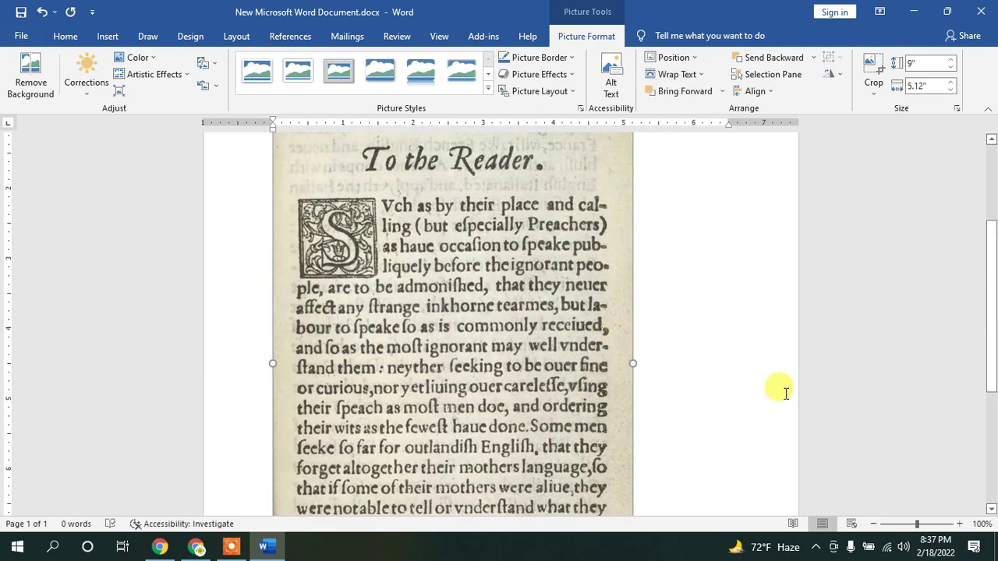
click(874, 525)
click(874, 524)
click(875, 525)
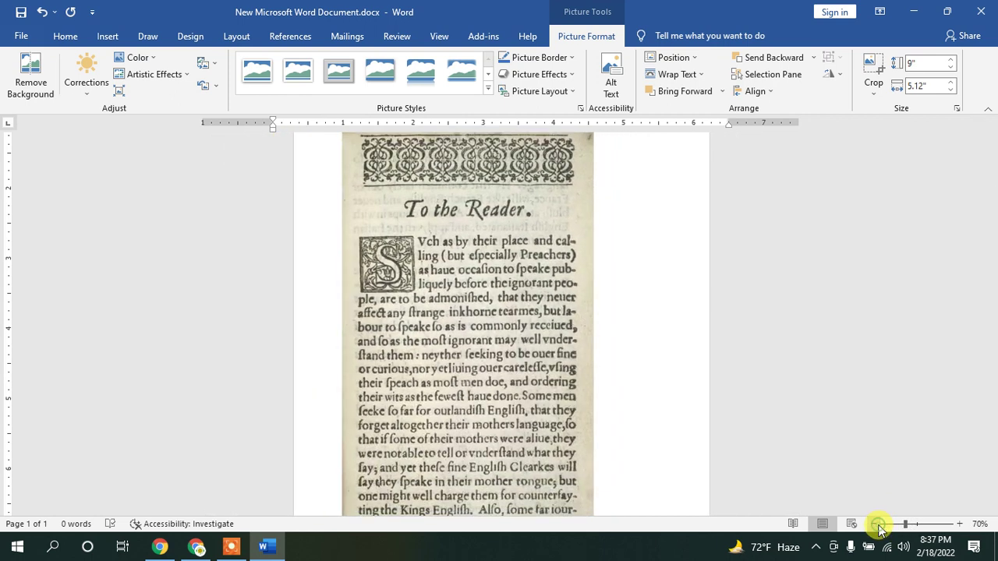
click(875, 524)
drag(478, 310, 507, 309)
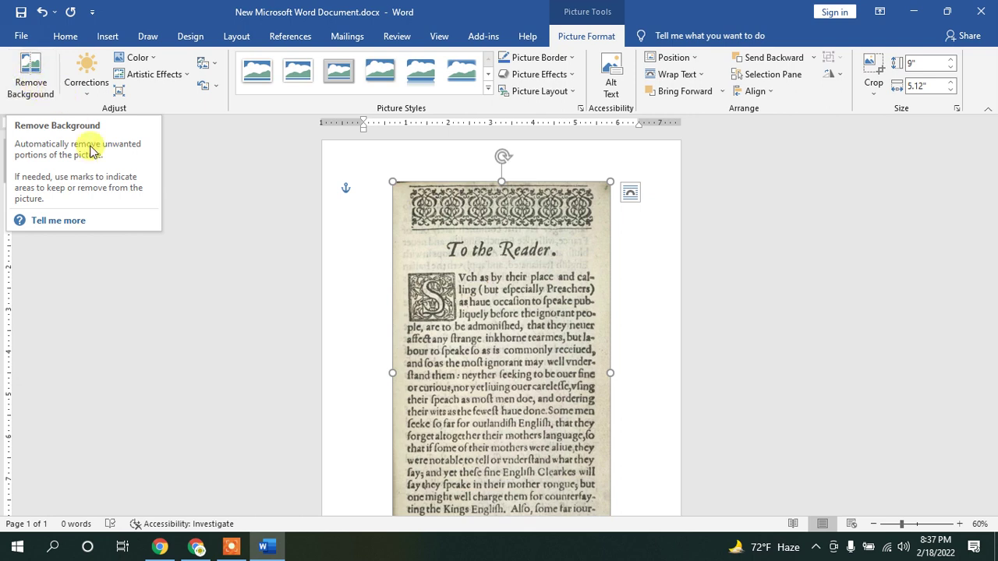
Step: Show the Corrections presets (Sharpen/Soften, Brightness/Contrast) for the 'To the Reader' picture
click(87, 86)
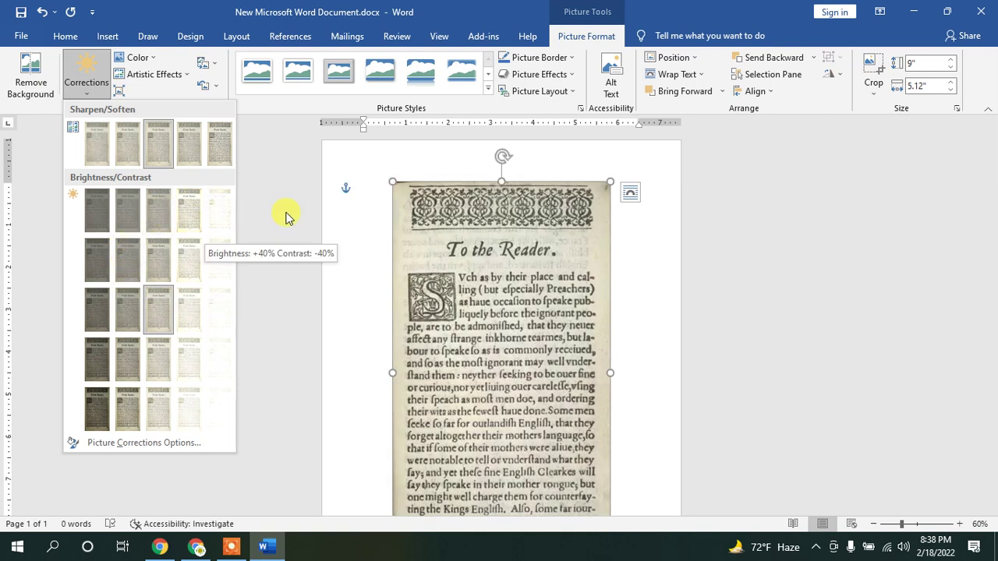
click(164, 443)
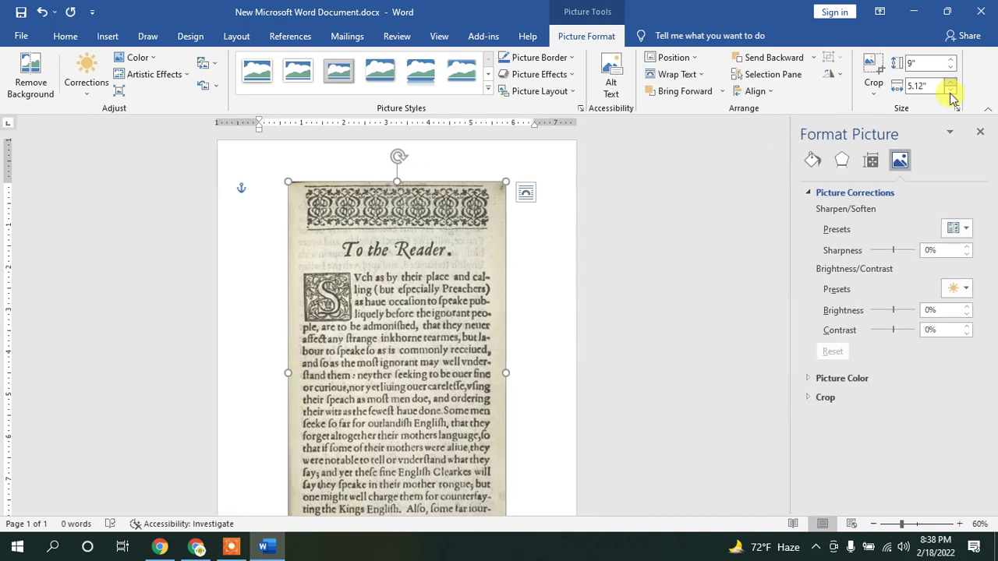
click(980, 132)
click(90, 93)
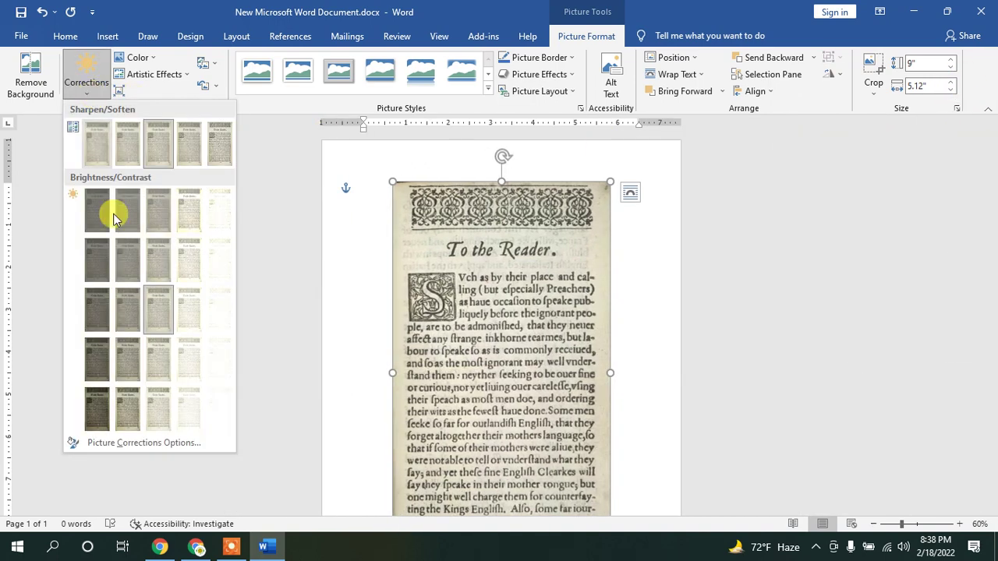
Step: Set the page picture's sharpness to 39% and brightness to 48%, then close Format Picture
click(152, 444)
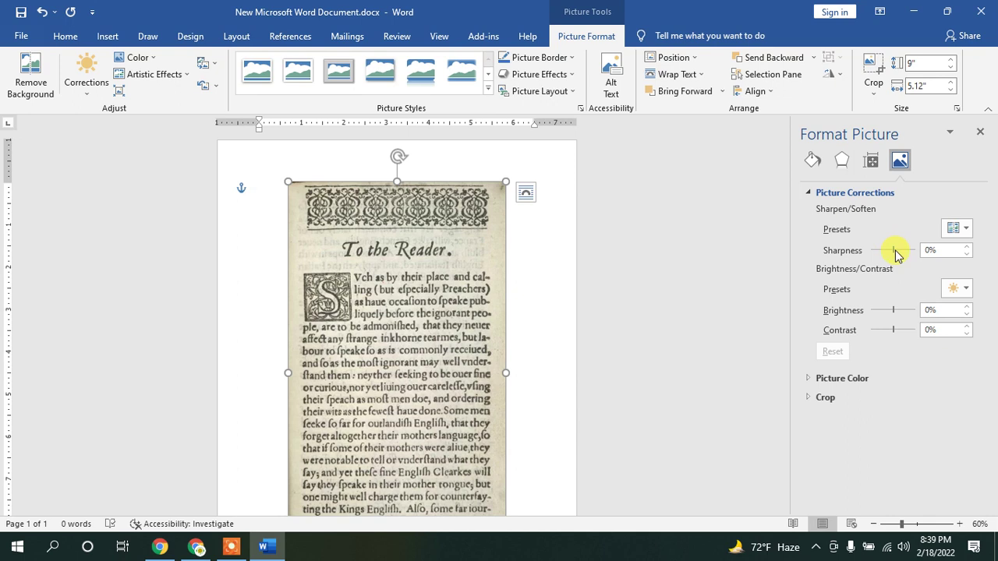
drag(901, 249, 904, 249)
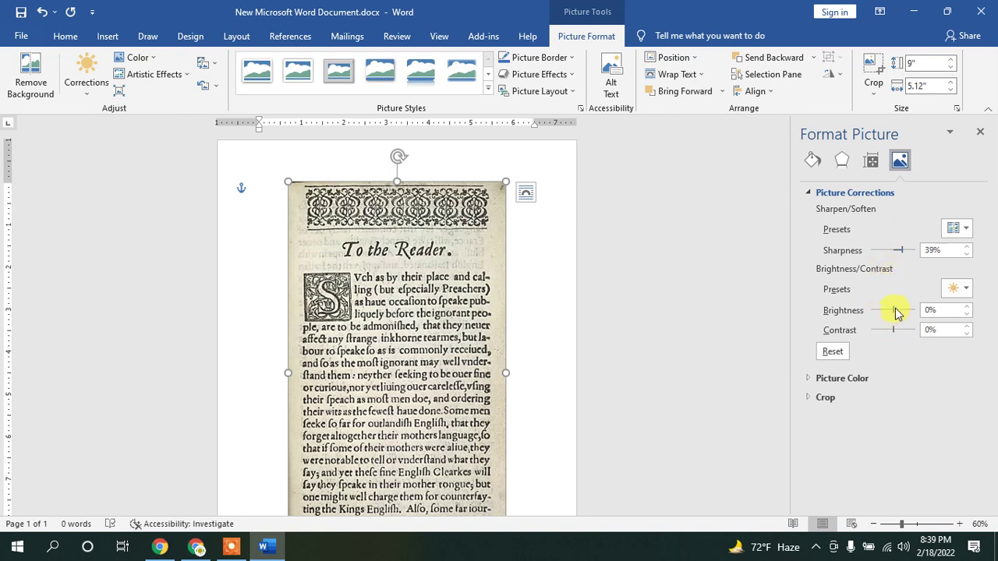
drag(896, 308, 903, 307)
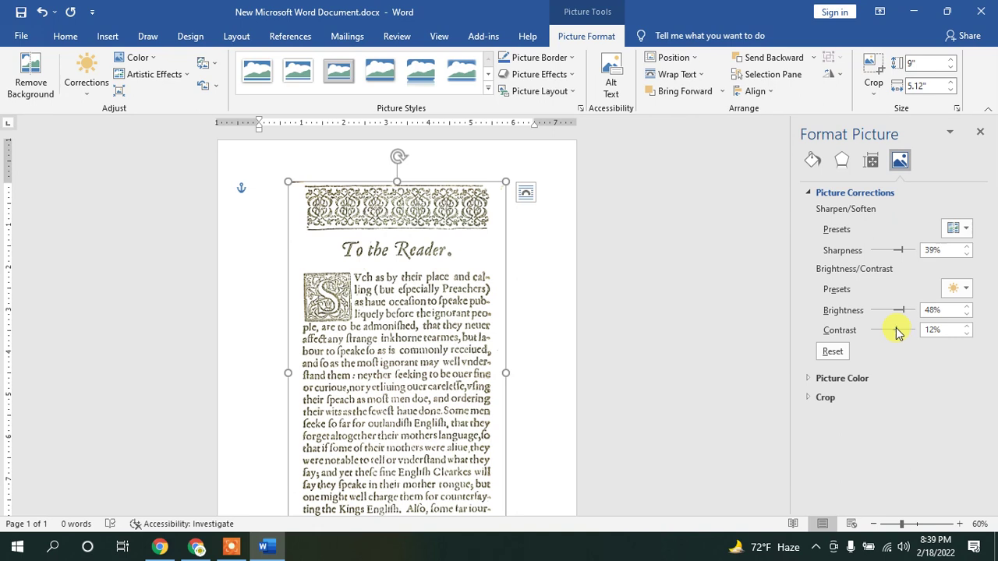
click(979, 136)
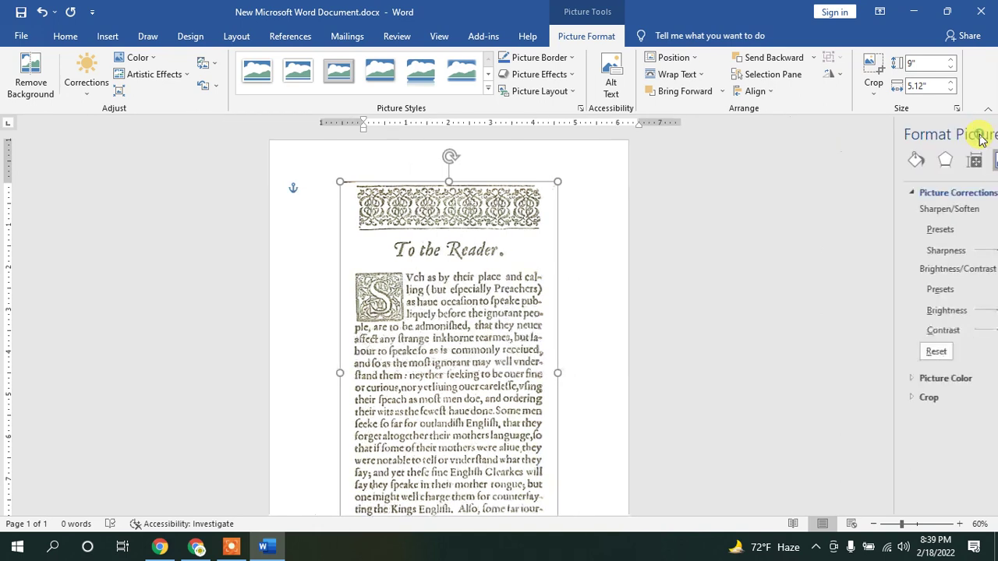
click(682, 269)
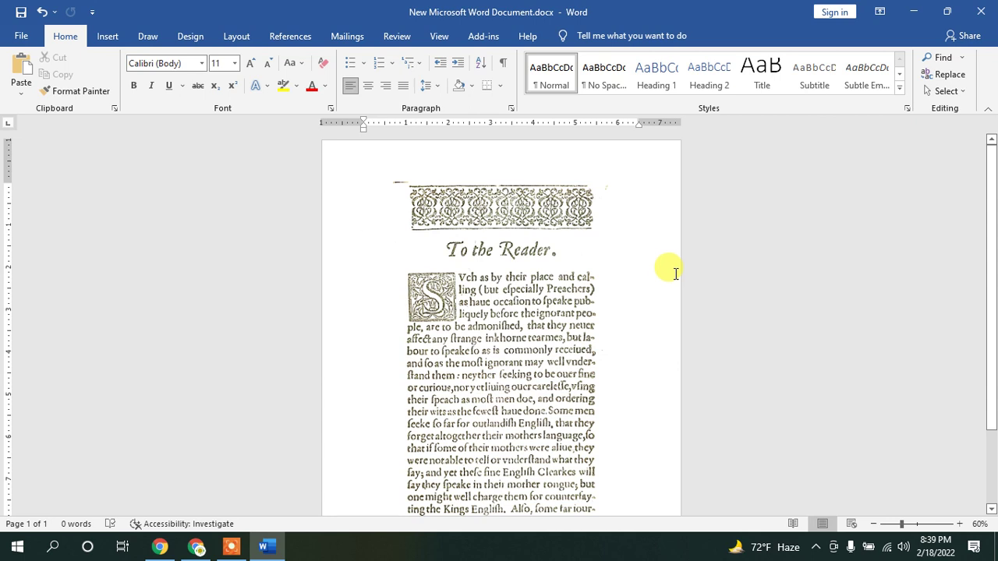
Step: Select the 'To the Reader' page picture and delete it from the document
scroll(674, 366, down, 2)
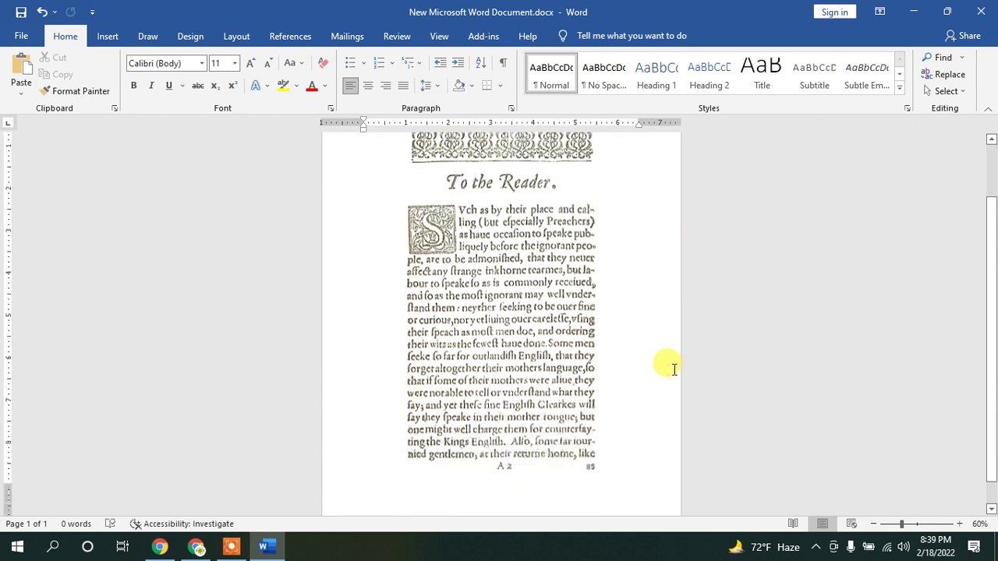
scroll(674, 370, down, 1)
scroll(673, 370, up, 2)
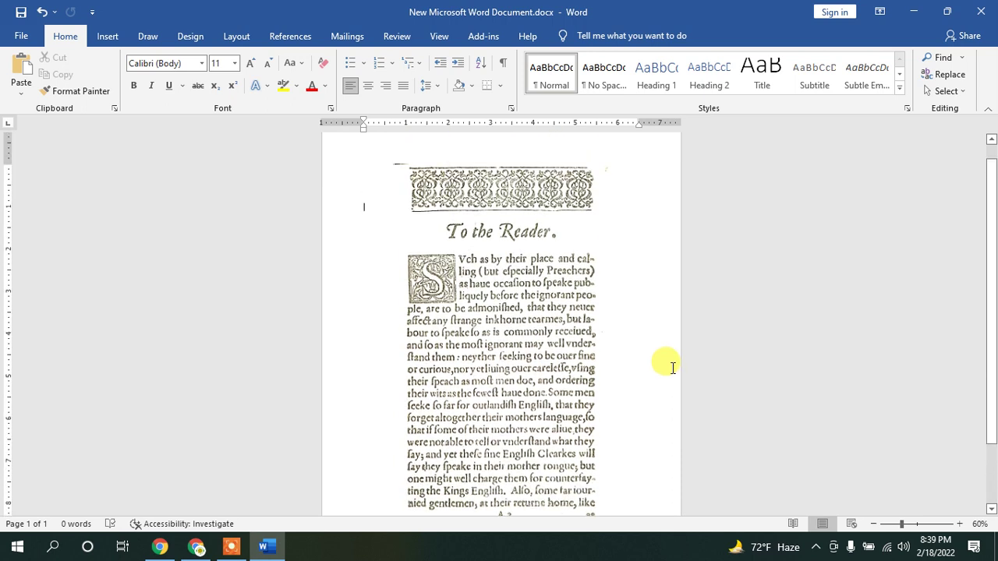
click(477, 216)
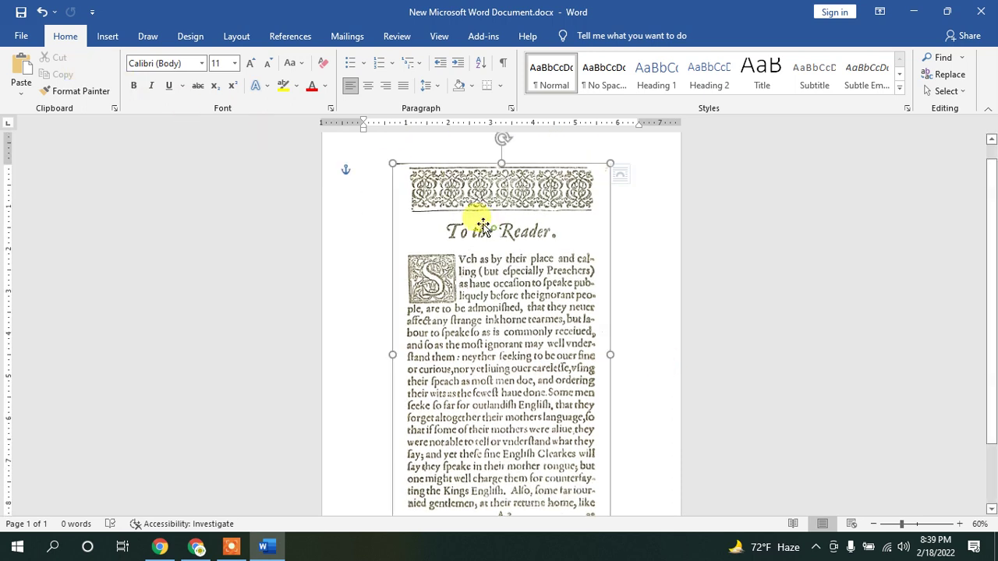
click(107, 36)
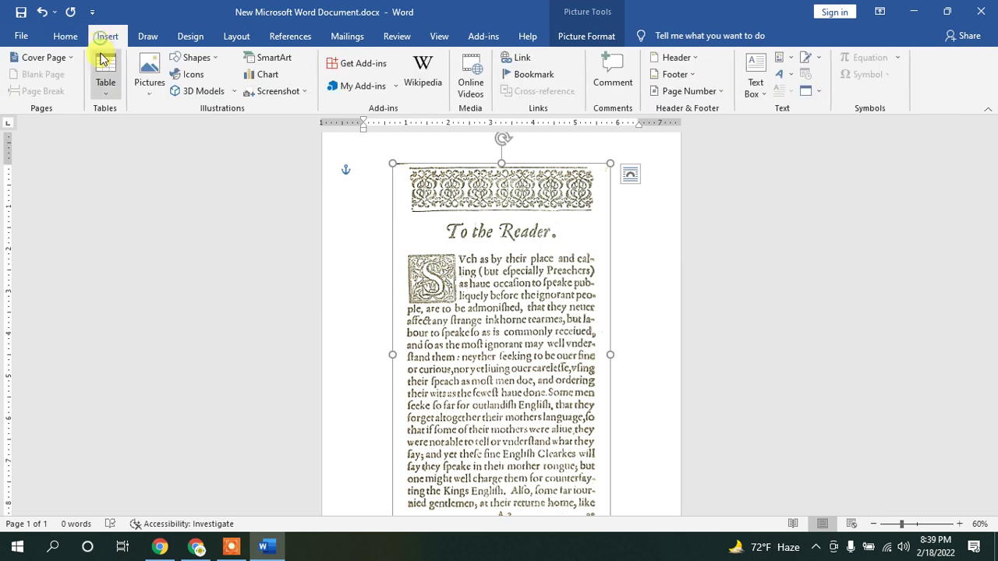
click(589, 36)
click(85, 88)
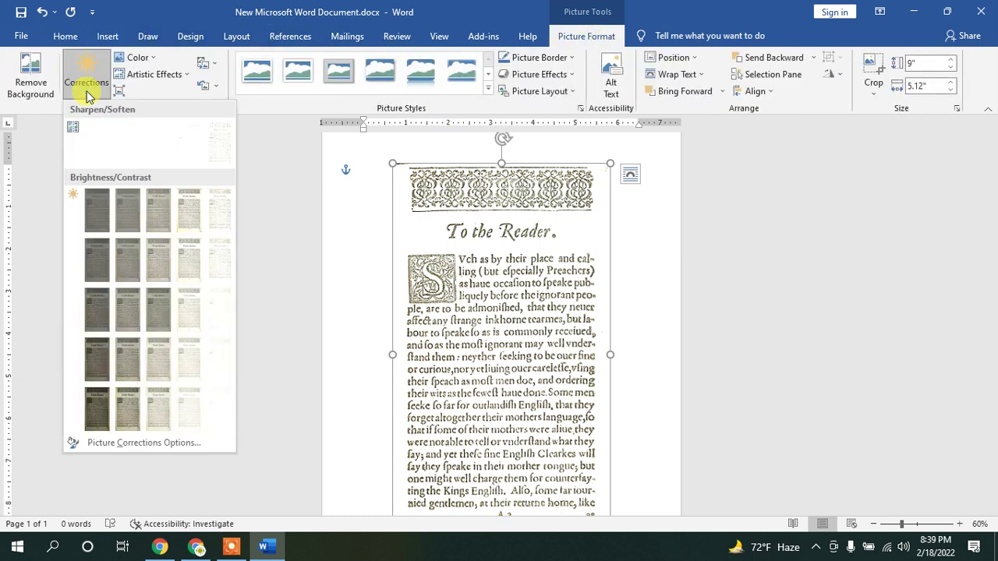
click(659, 240)
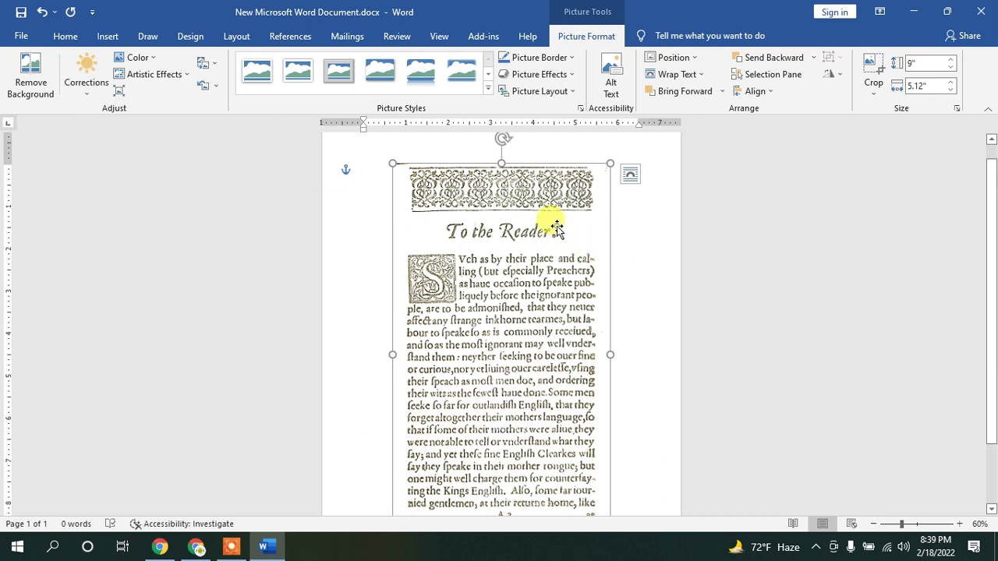
key(Delete)
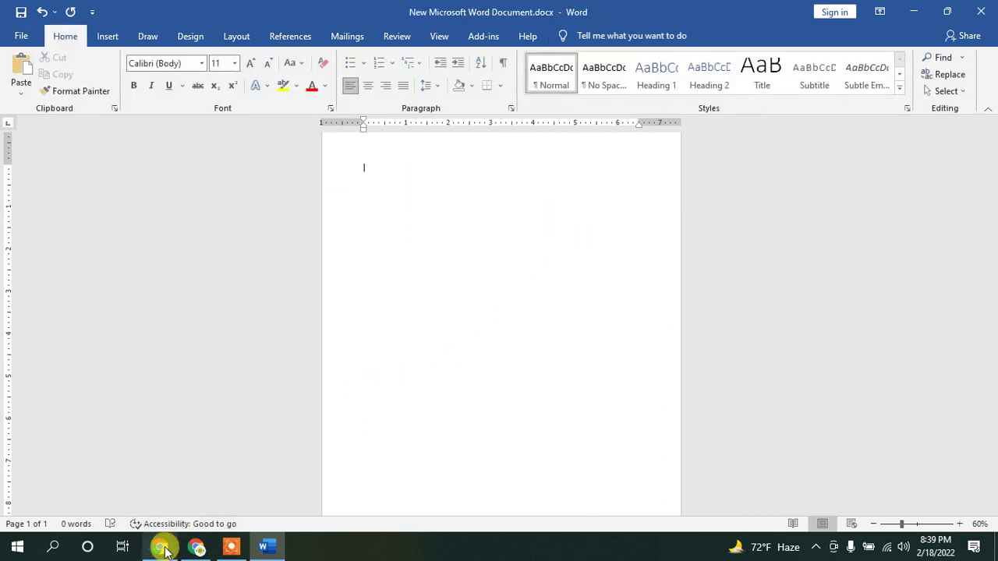
Step: Replace the Chrome image search with 'natural photo' and copy the sunset-over-water result
click(195, 546)
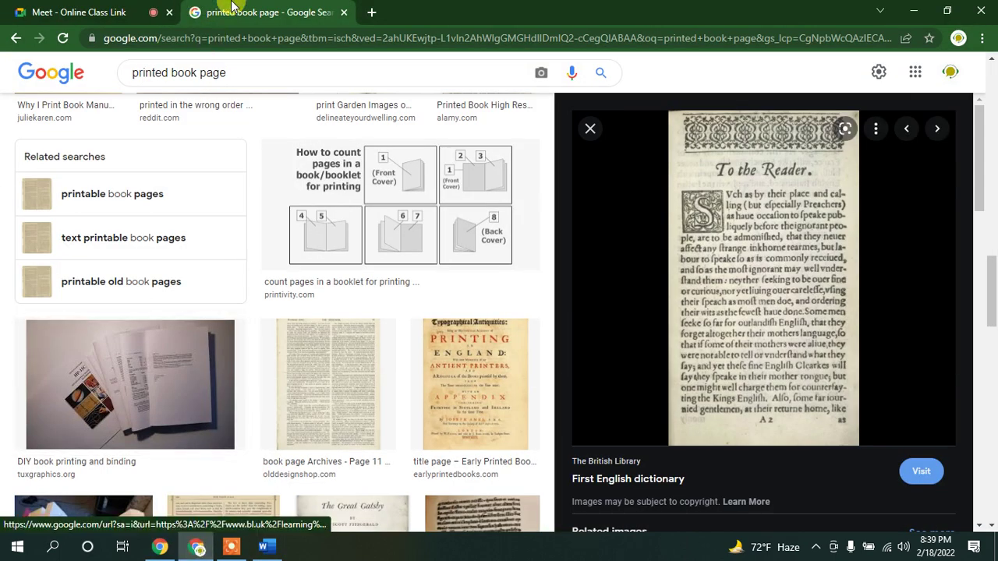
scroll(341, 218, up, 15)
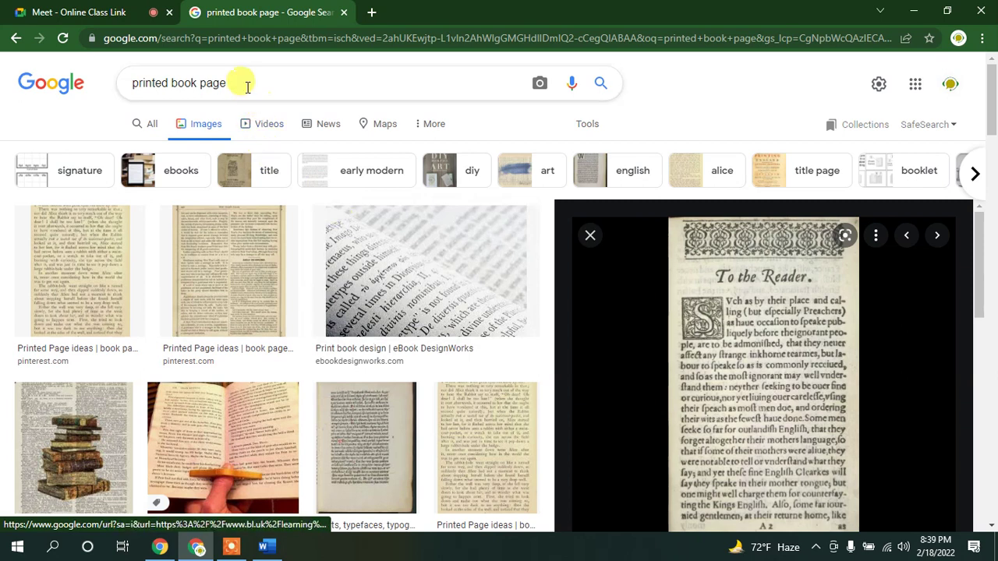
triple_click(247, 86)
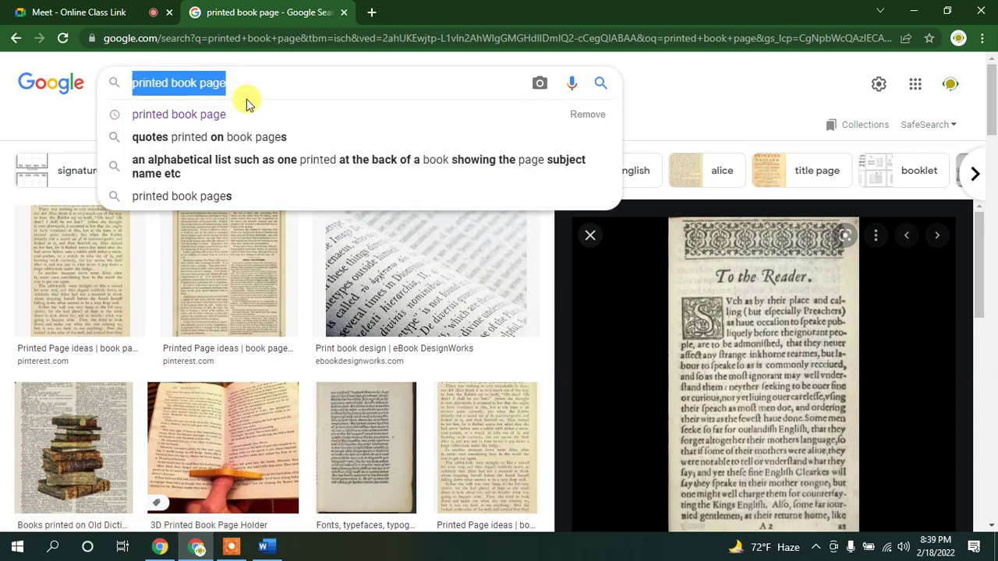
text(natural p)
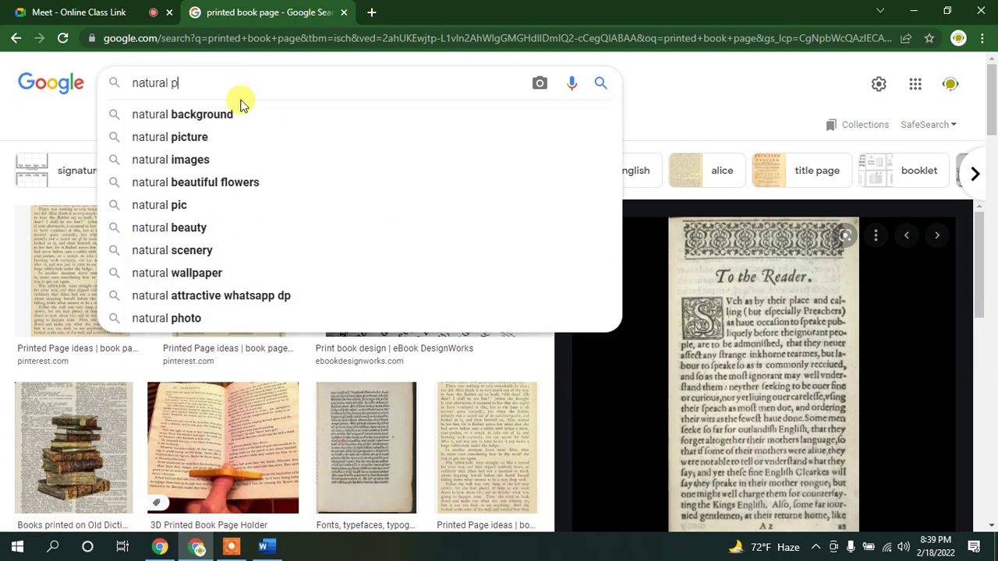
text(hoto)
key(Return)
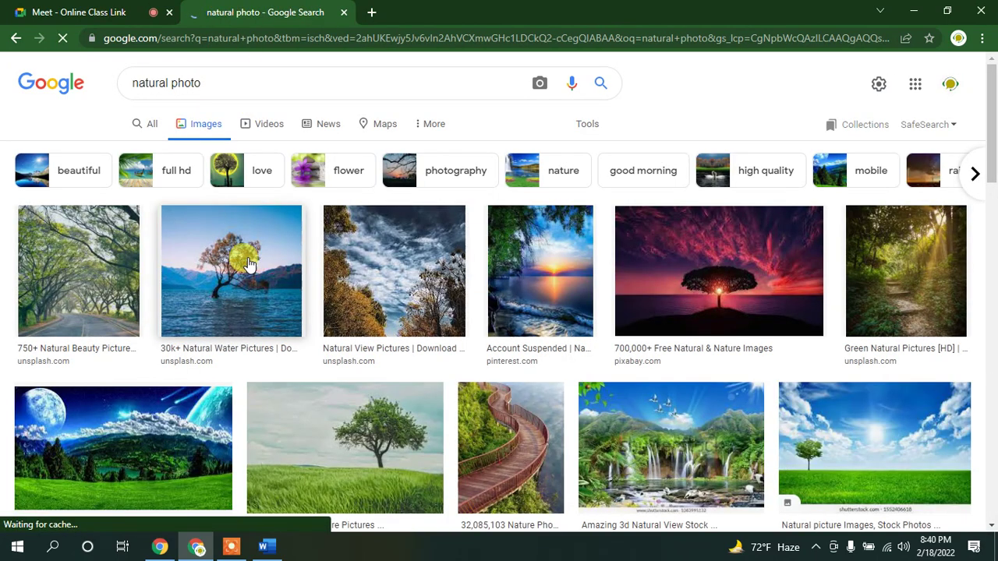
click(549, 289)
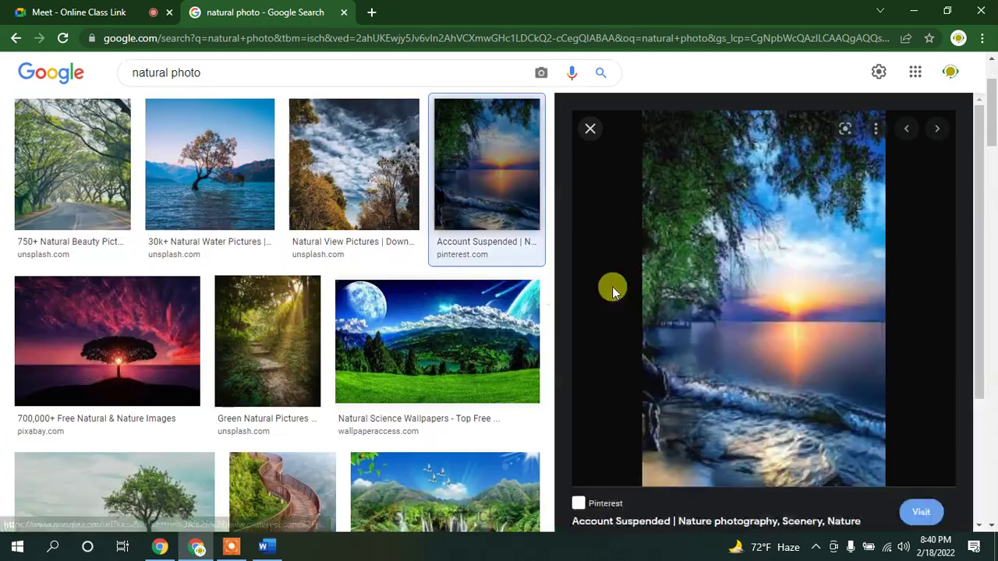
right_click(807, 253)
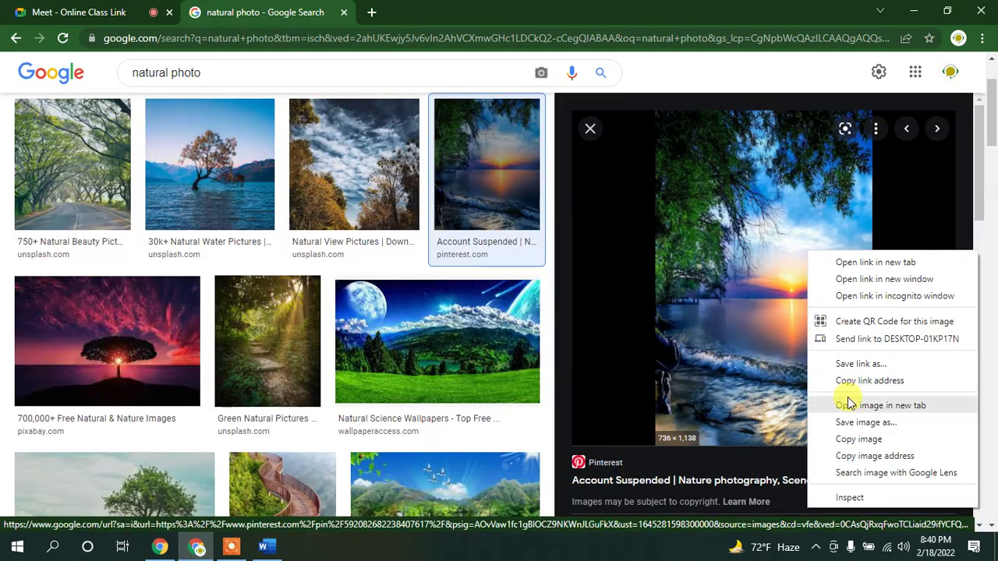
click(858, 439)
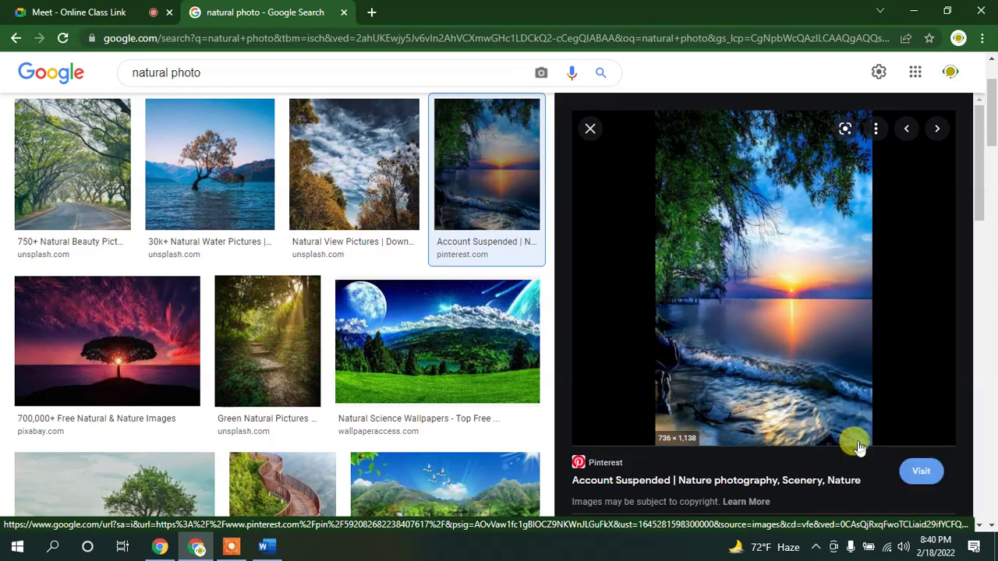
click(265, 547)
Step: Paste the sunset photo, set it In Front of Text, and drag it to page 1
key(Return)
key(Return)
key(Return)
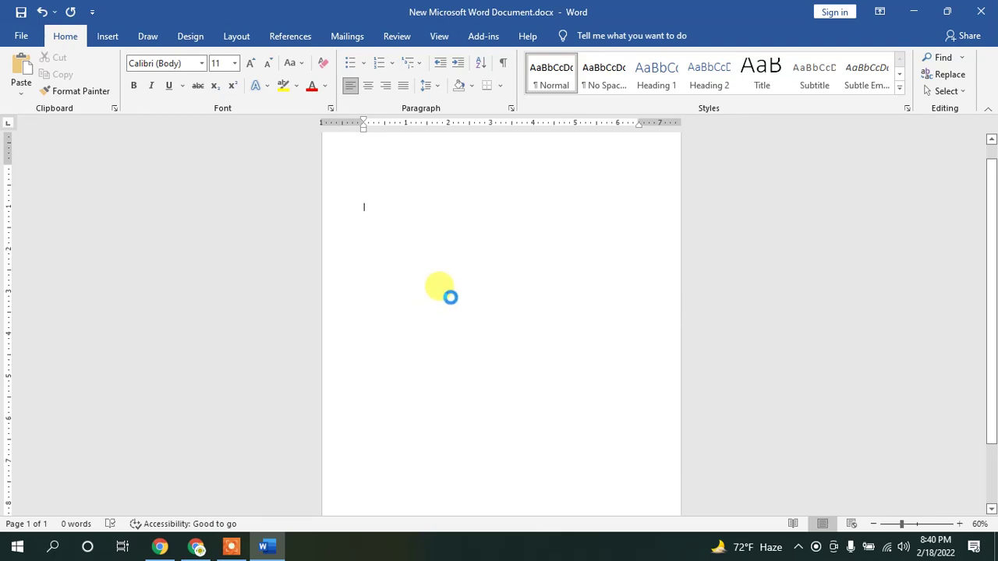
key(ctrl+v)
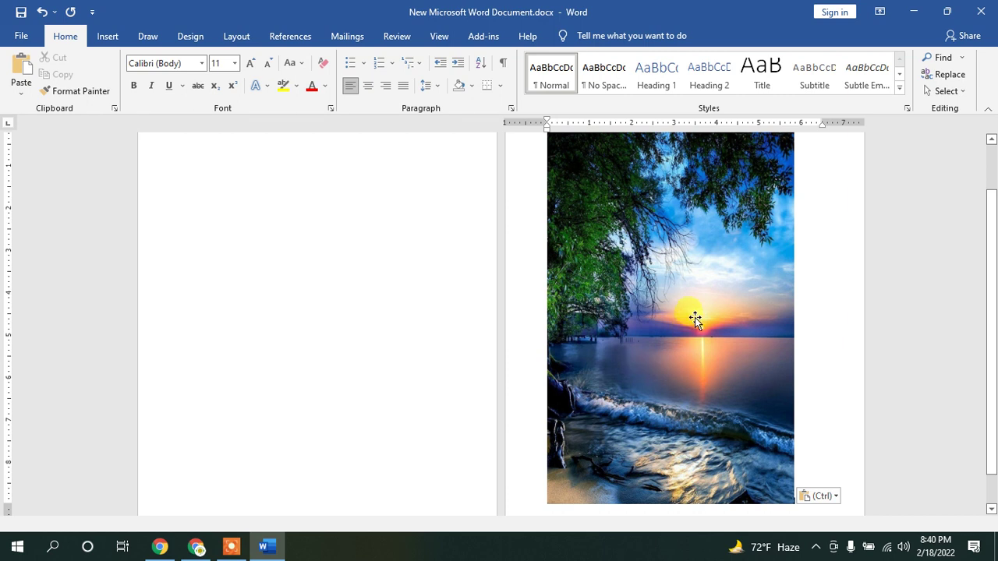
click(695, 319)
click(581, 35)
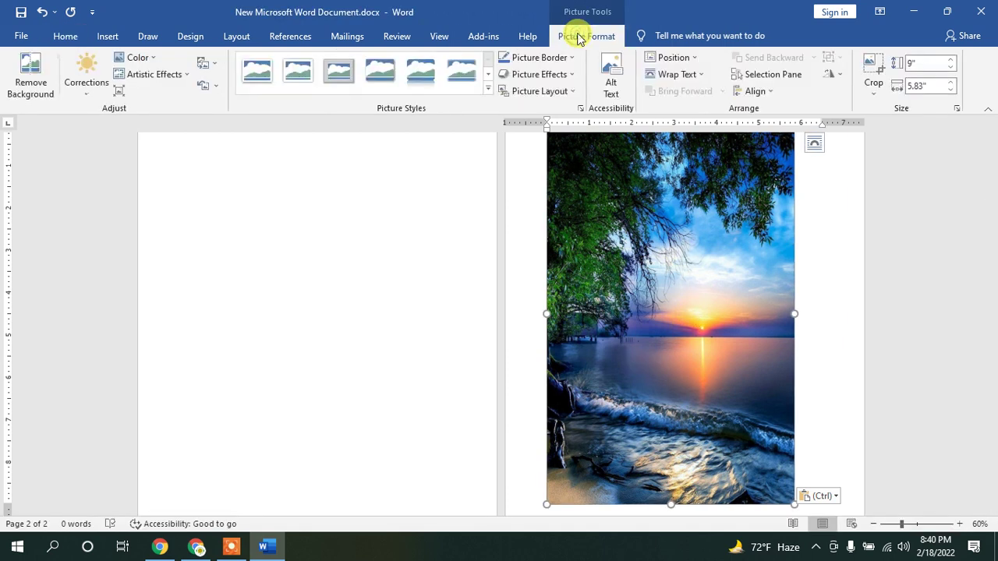
click(699, 75)
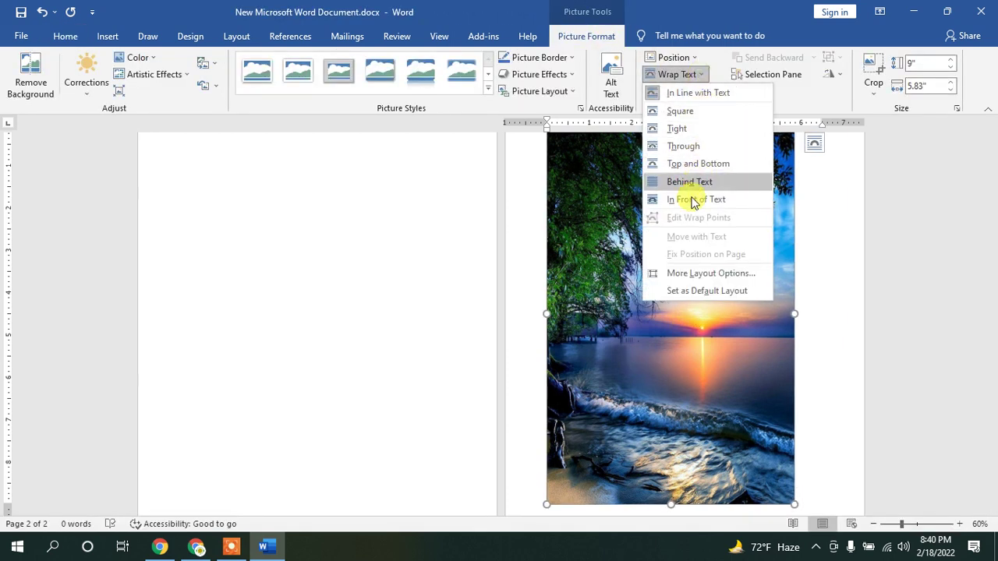
click(694, 200)
drag(530, 269, 511, 269)
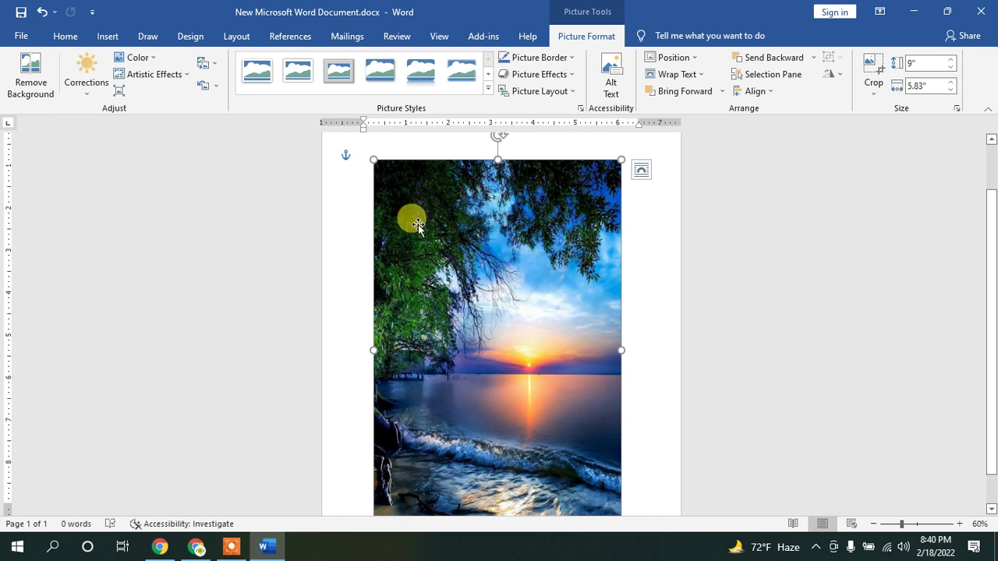
Step: Make the pale sky colour transparent, then try the cloud colour and undo it
click(139, 58)
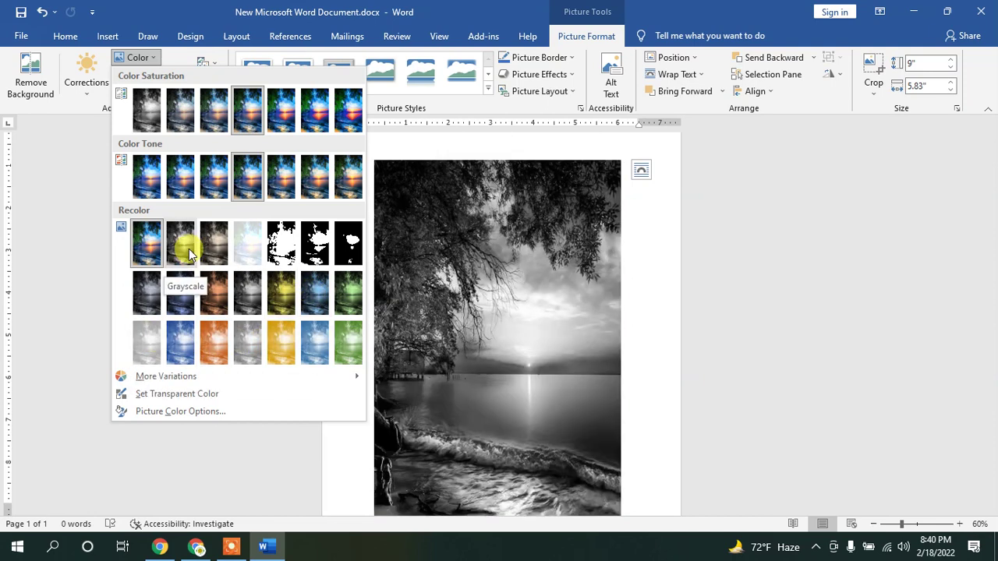
mouse_move(172, 382)
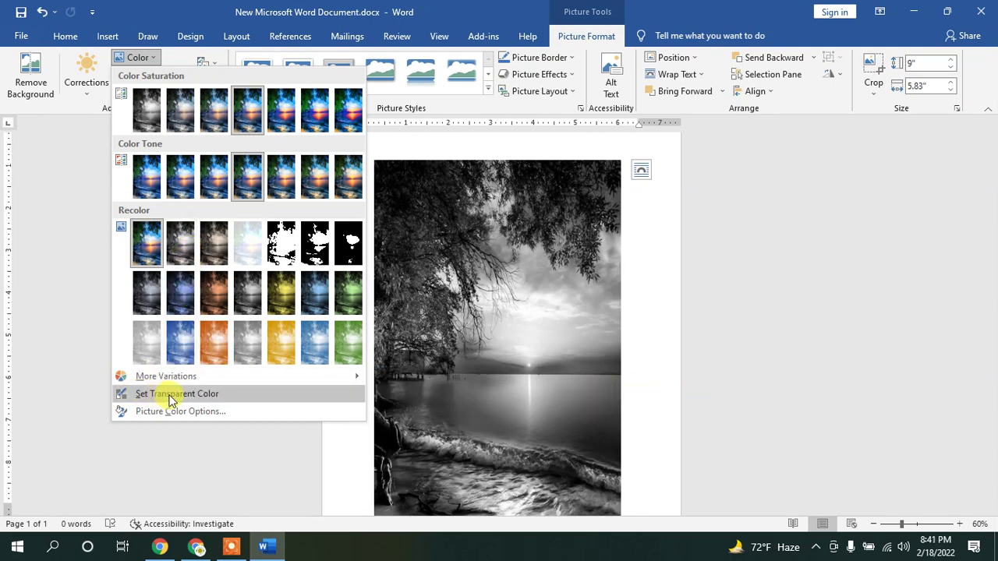
click(170, 397)
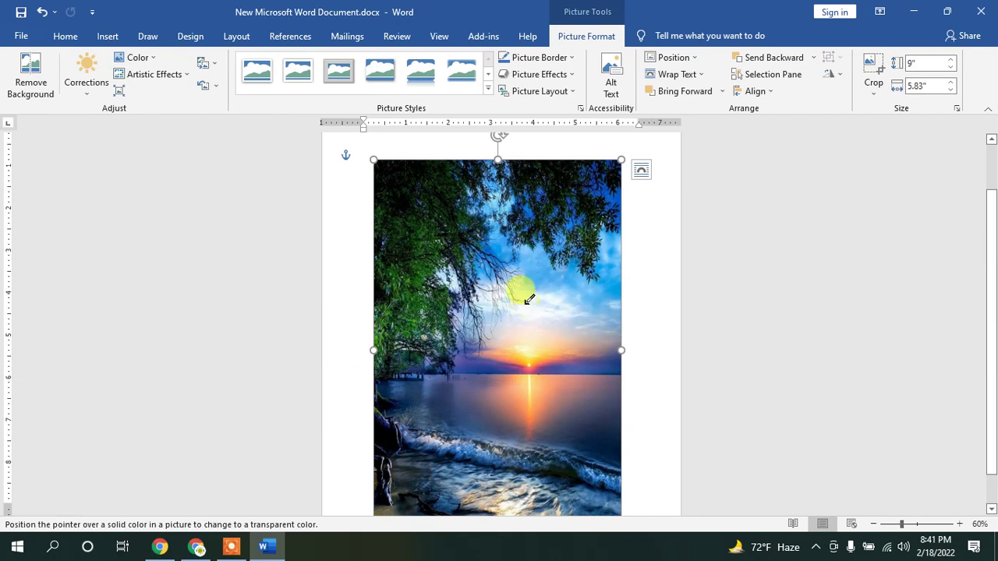
click(577, 308)
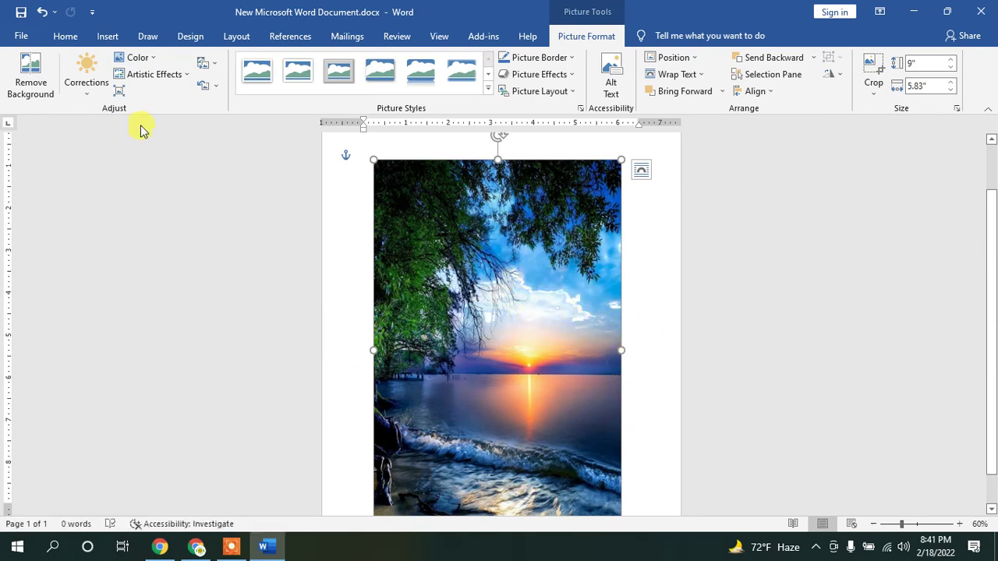
click(137, 57)
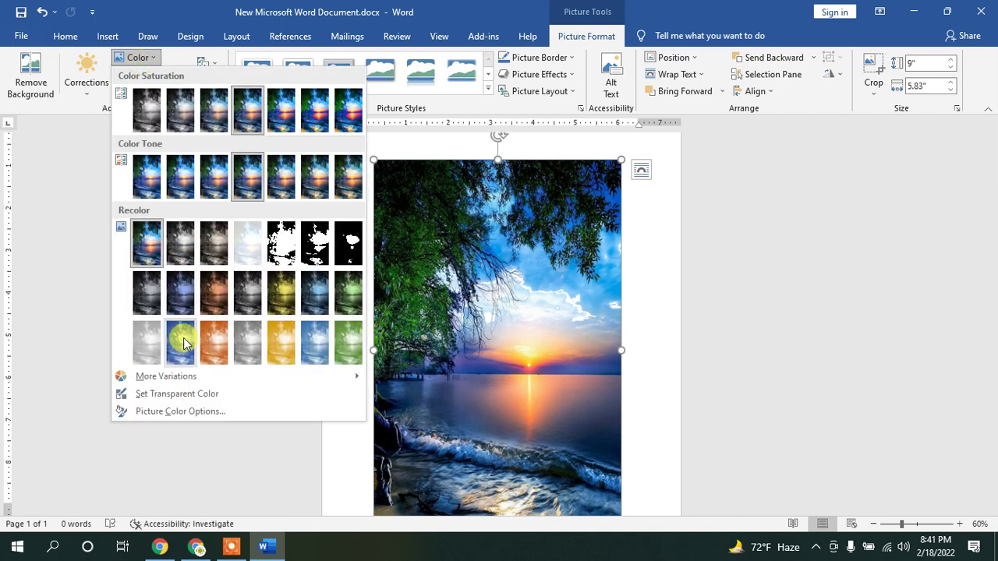
click(177, 394)
click(589, 289)
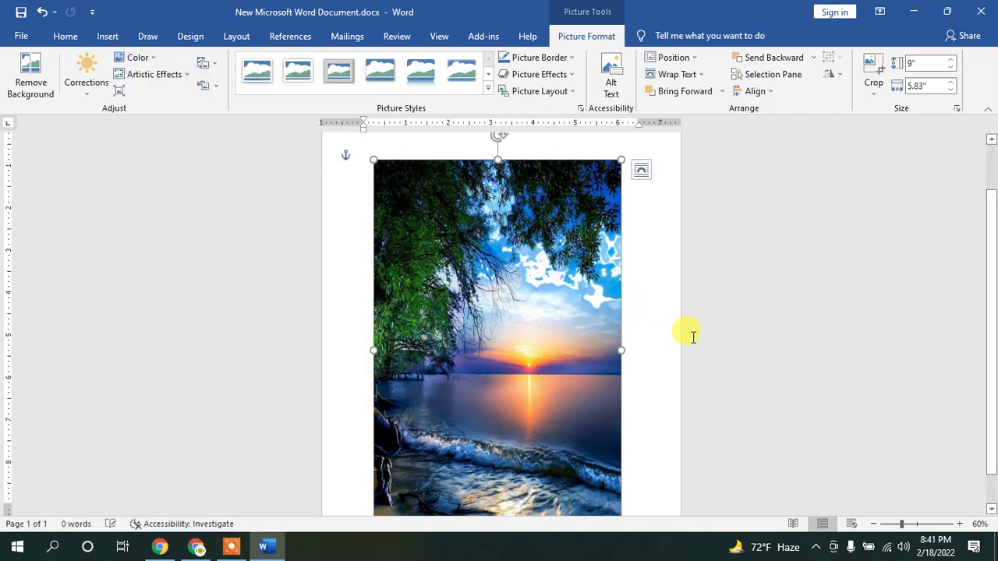
key(ctrl+z)
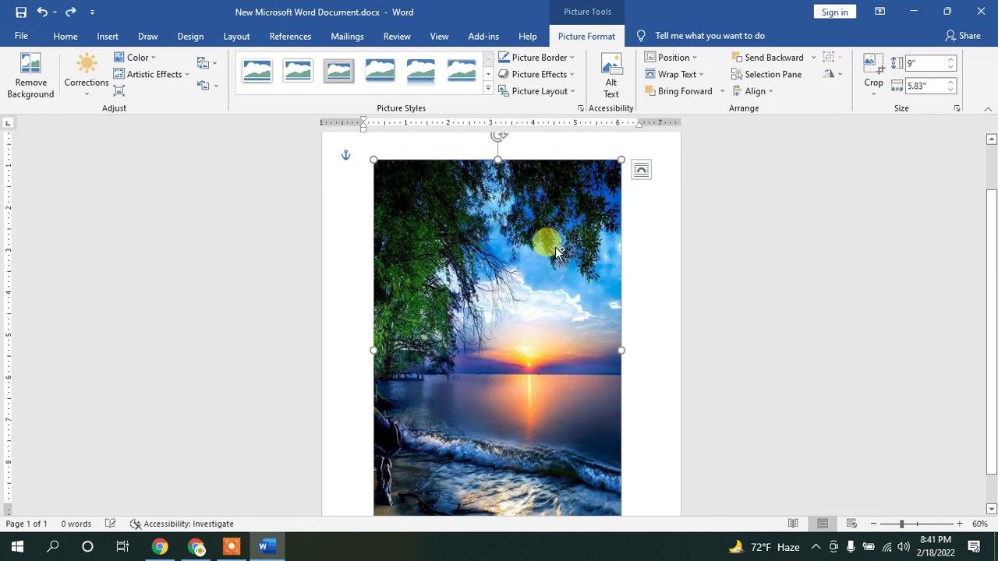
Step: Lower the sunset picture's brightness to -30% and raise saturation to 120%, then close Format Picture
click(137, 60)
click(180, 411)
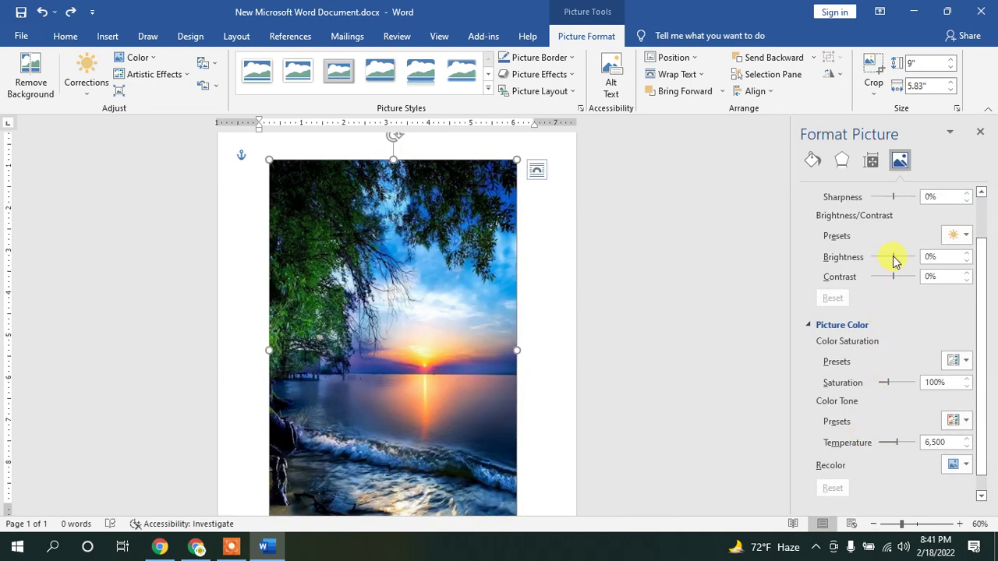
mouse_move(895, 256)
mouse_down()
mouse_move(878, 256)
mouse_move(880, 283)
mouse_move(911, 273)
mouse_move(896, 281)
mouse_move(888, 257)
mouse_up()
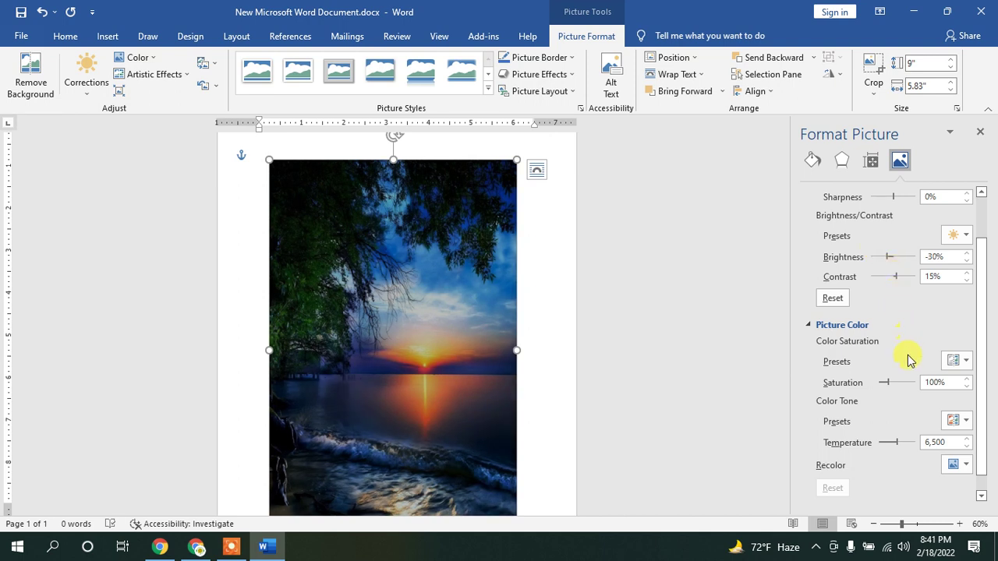
drag(905, 380, 888, 387)
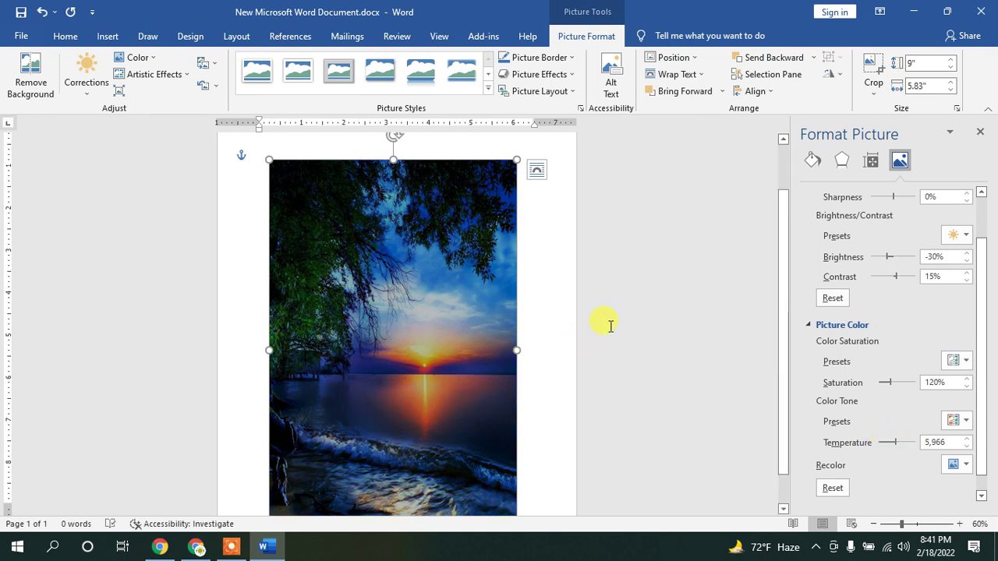
click(981, 131)
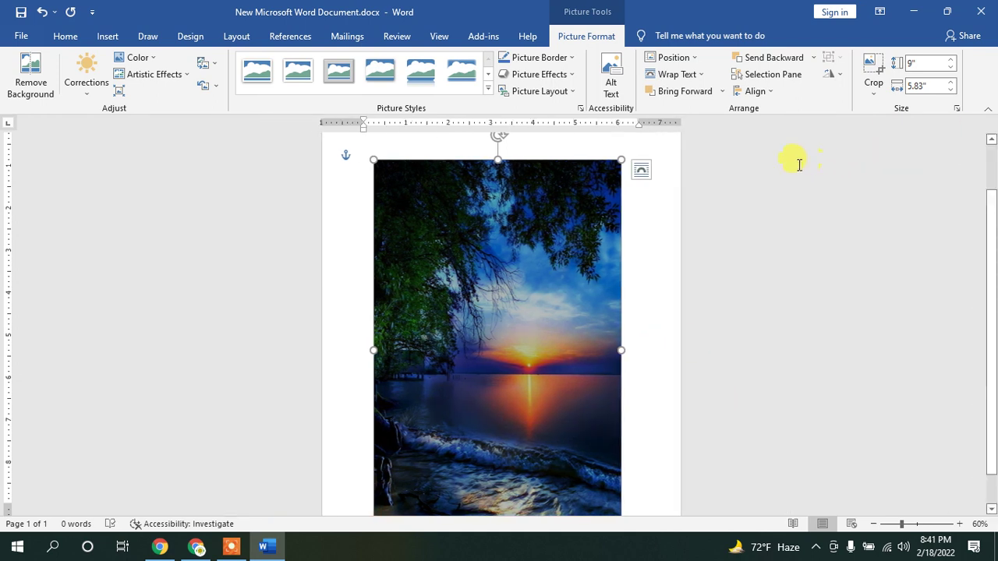
click(557, 218)
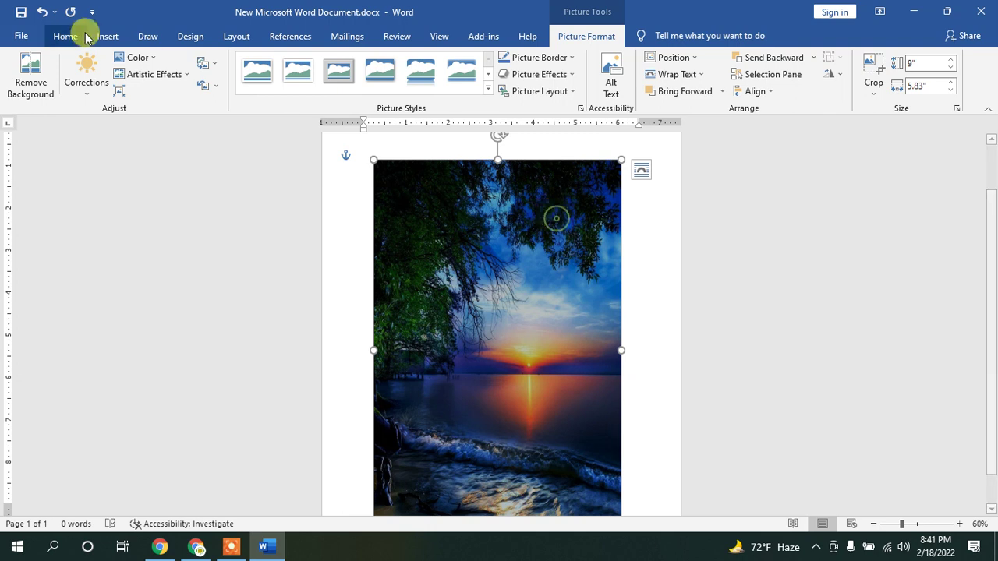
Step: Apply the Crisscross Etching artistic effect to the sunset photo
click(187, 74)
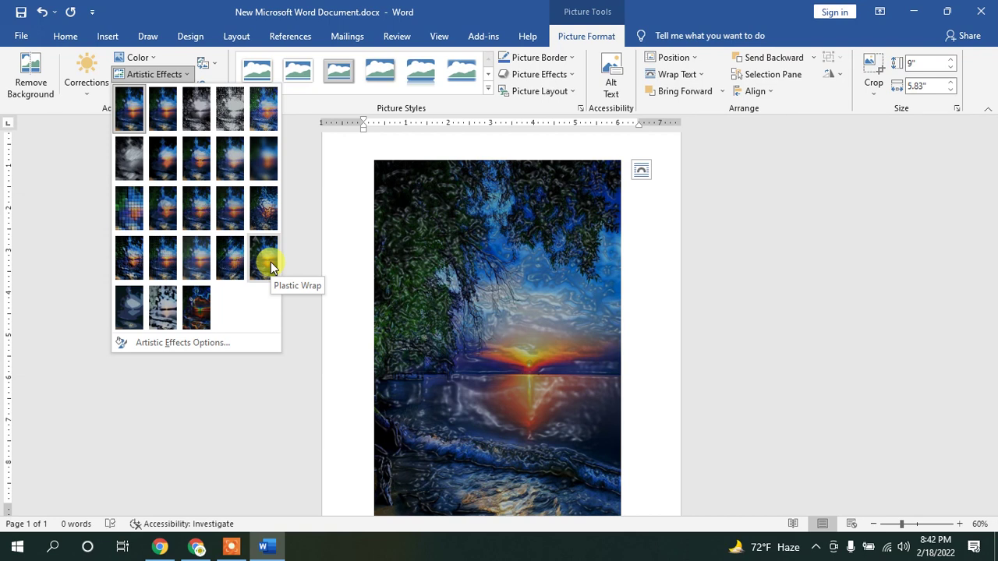
click(201, 258)
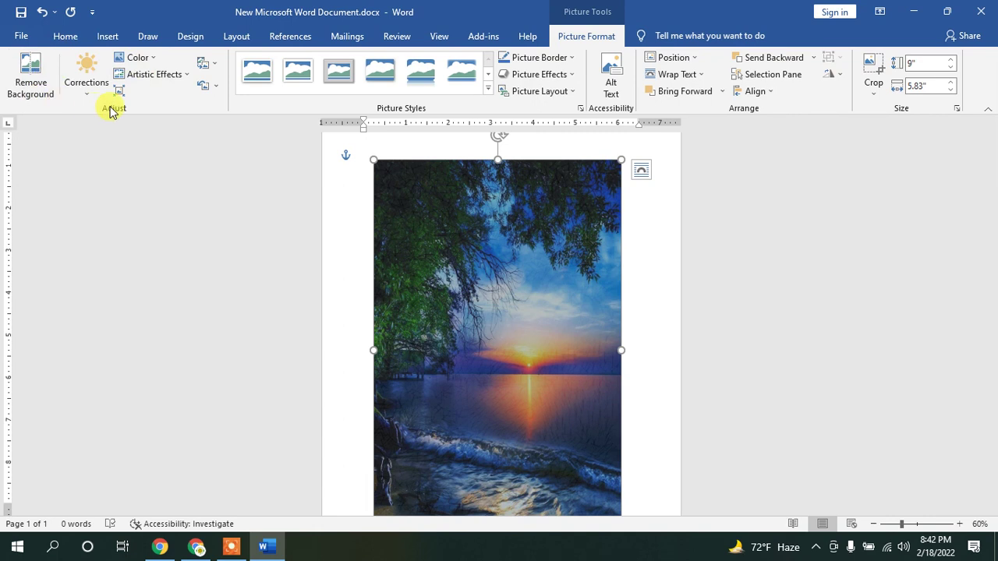
click(110, 35)
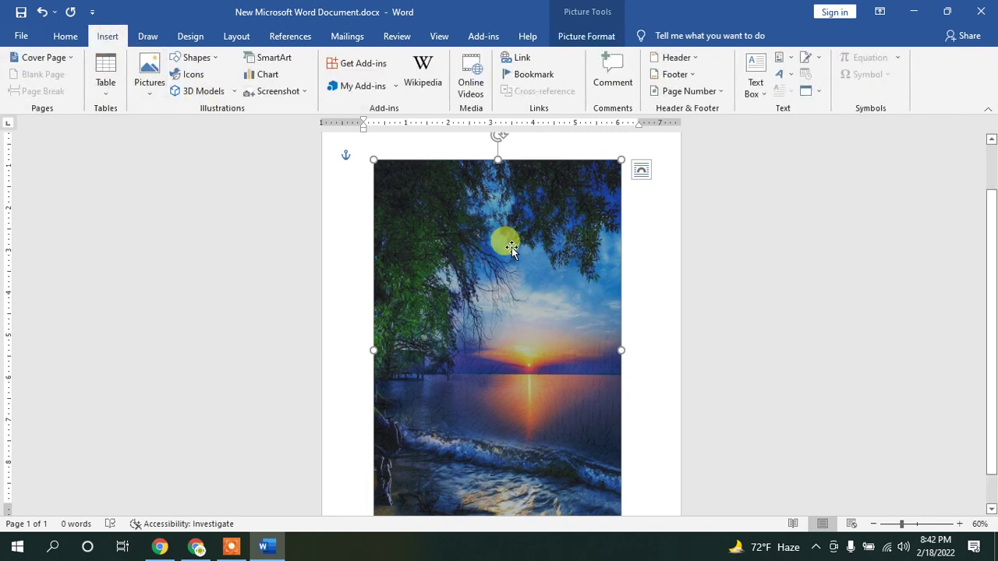
Step: Delete the sunset picture, start an Online Pictures search, then switch to Chrome
key(Delete)
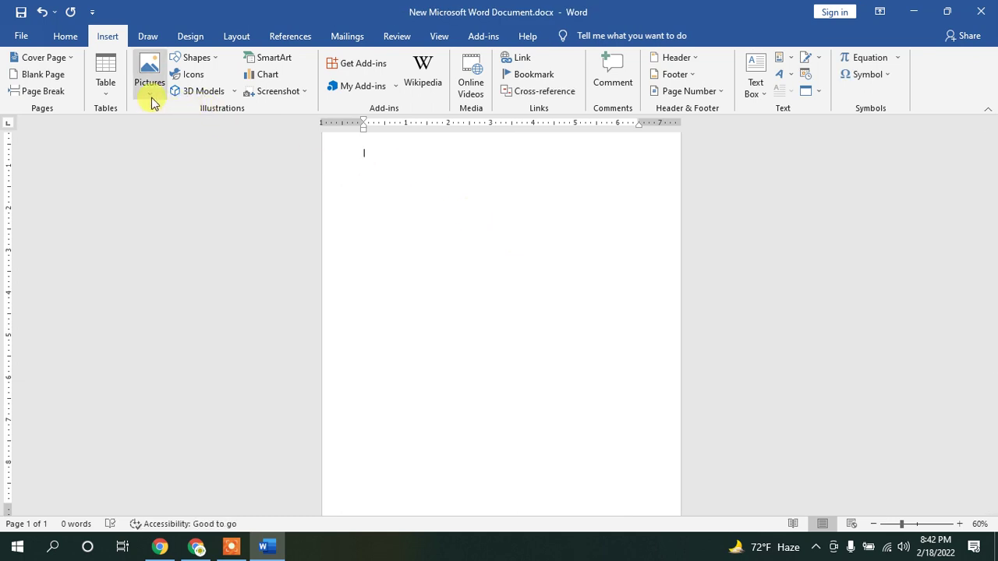
click(151, 97)
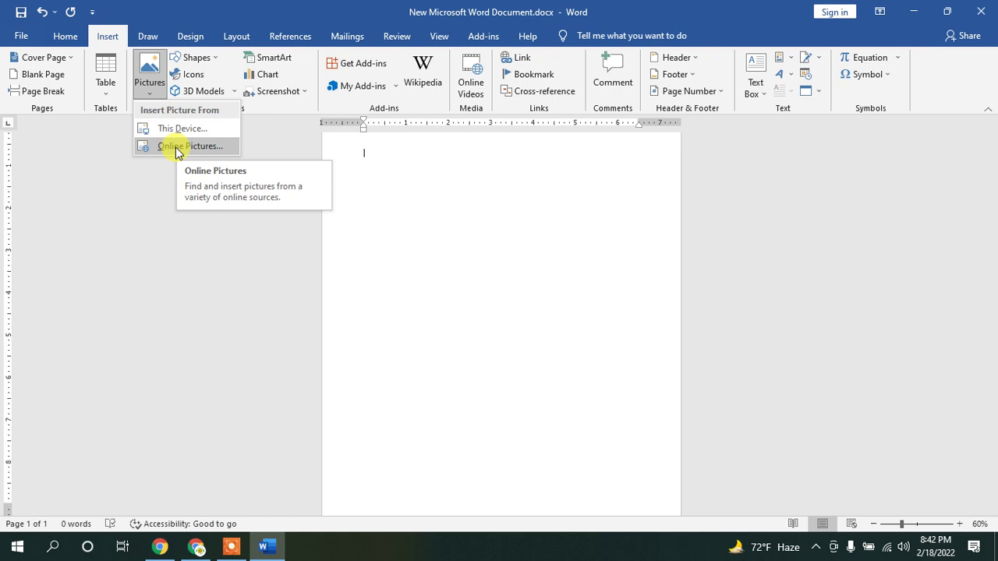
click(176, 148)
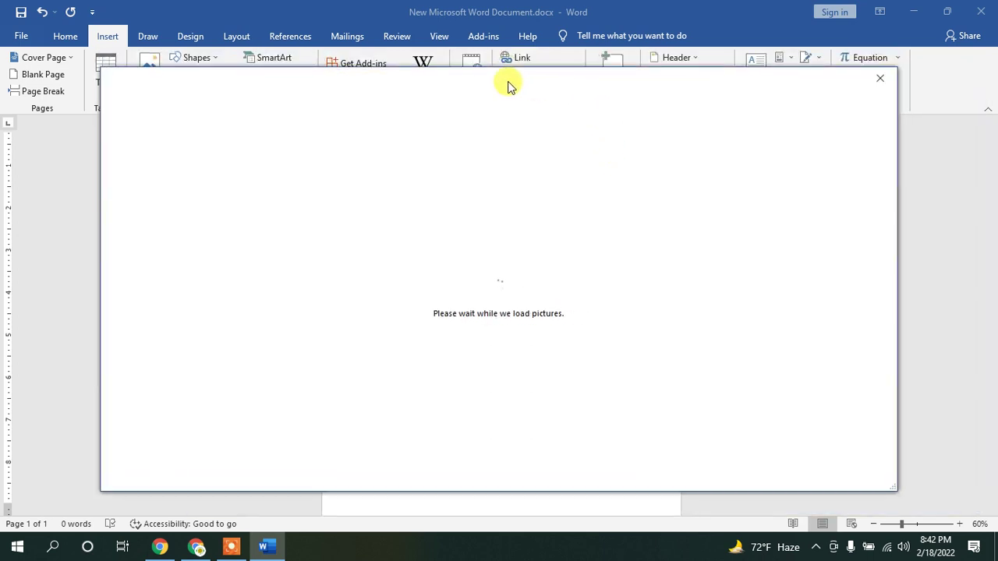
click(196, 546)
Step: In the Meet call, check the chat, remove a participant, then return to Word
click(78, 12)
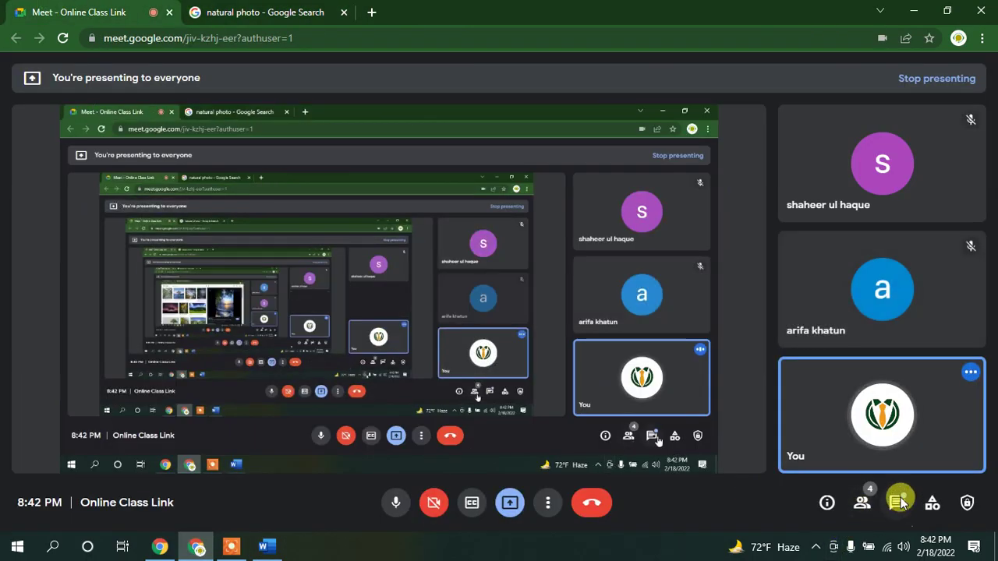
click(899, 503)
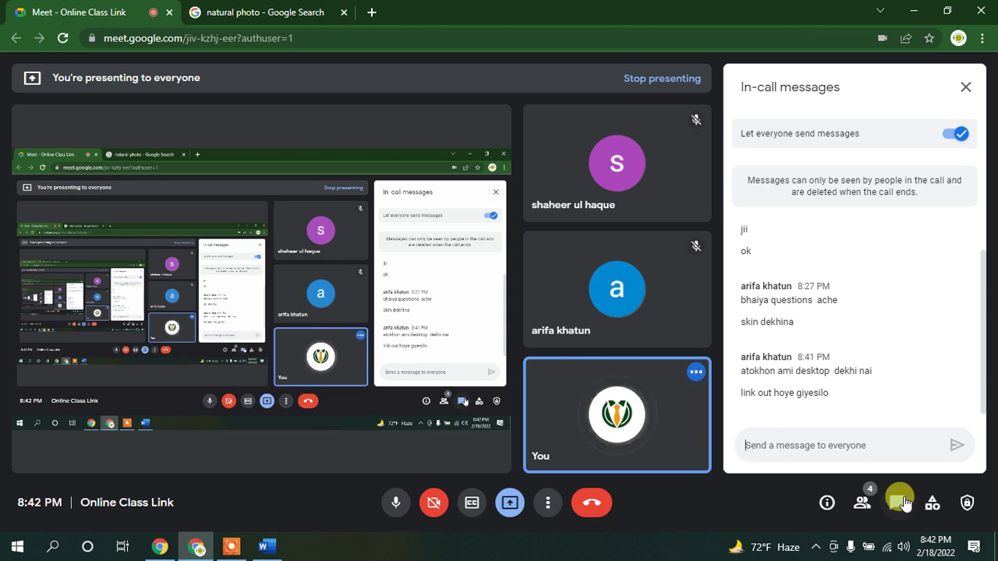
click(902, 503)
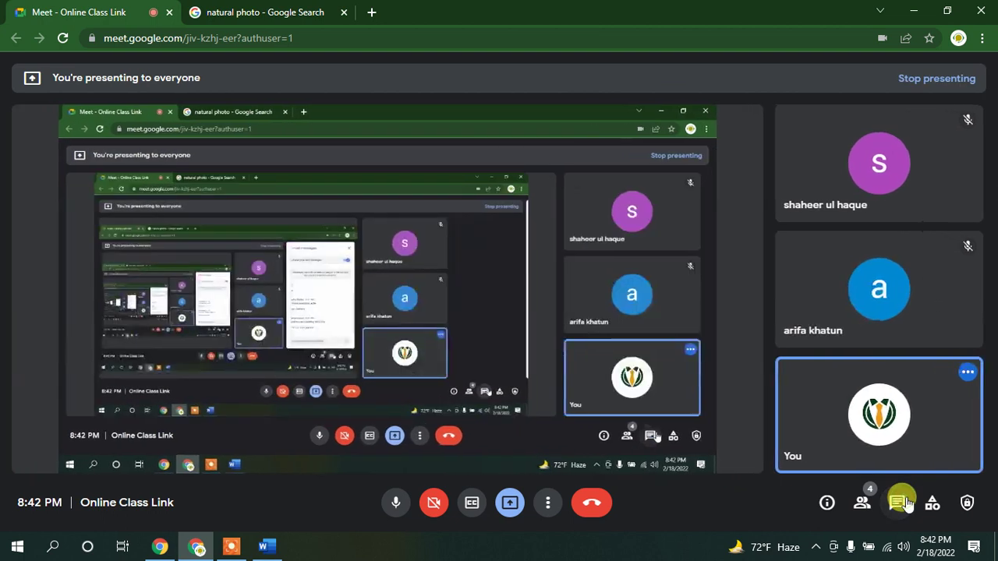
mouse_move(836, 172)
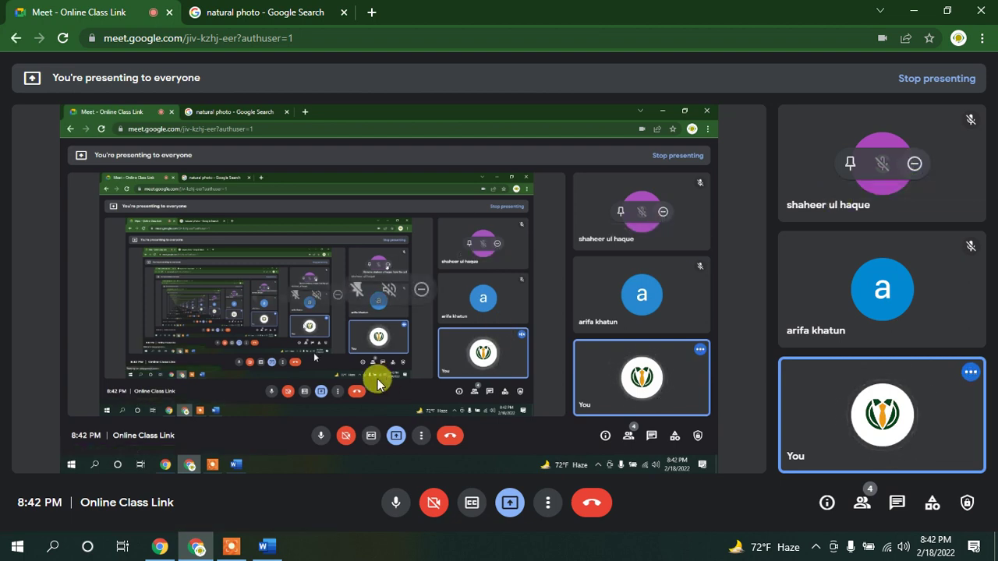
click(915, 163)
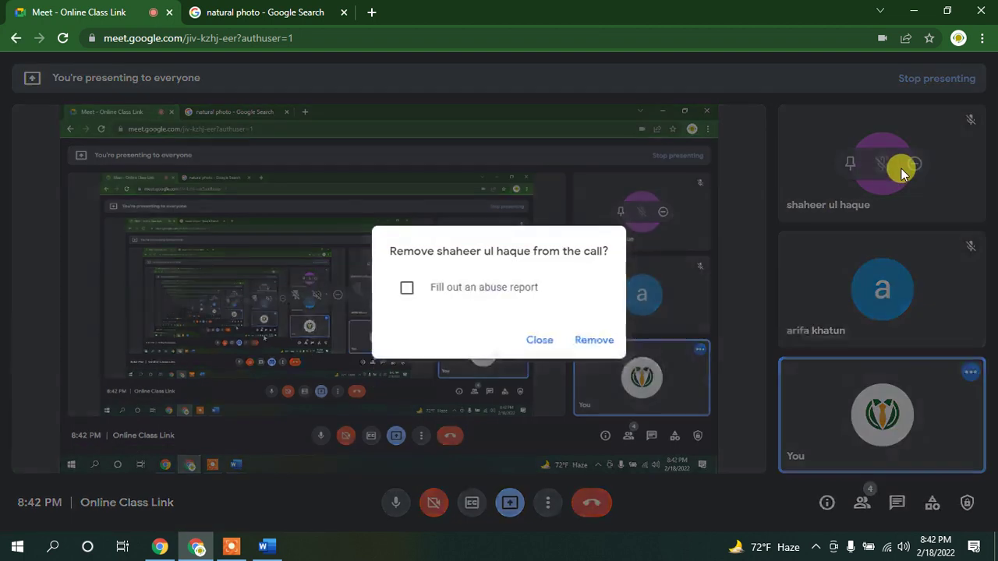
click(587, 342)
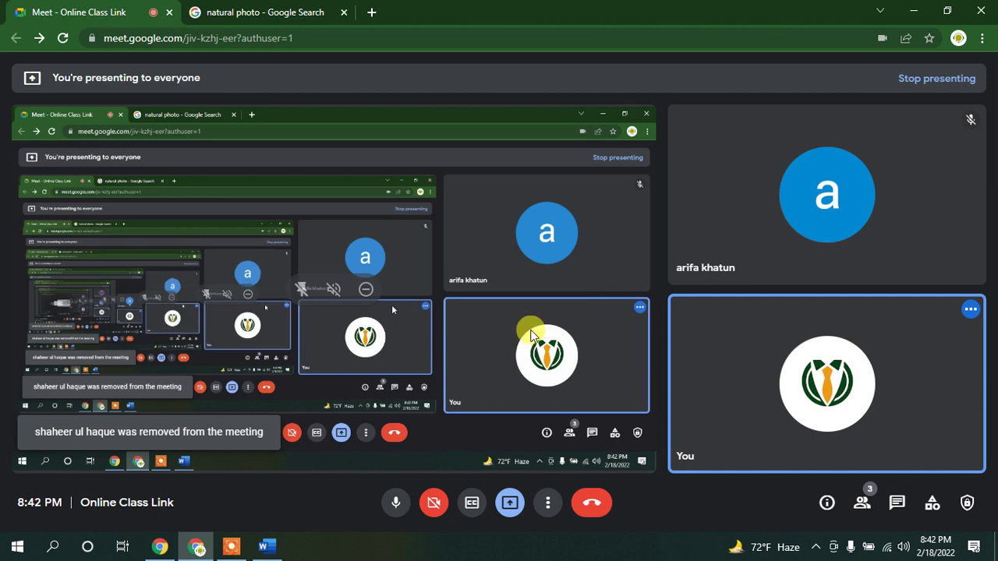
click(269, 547)
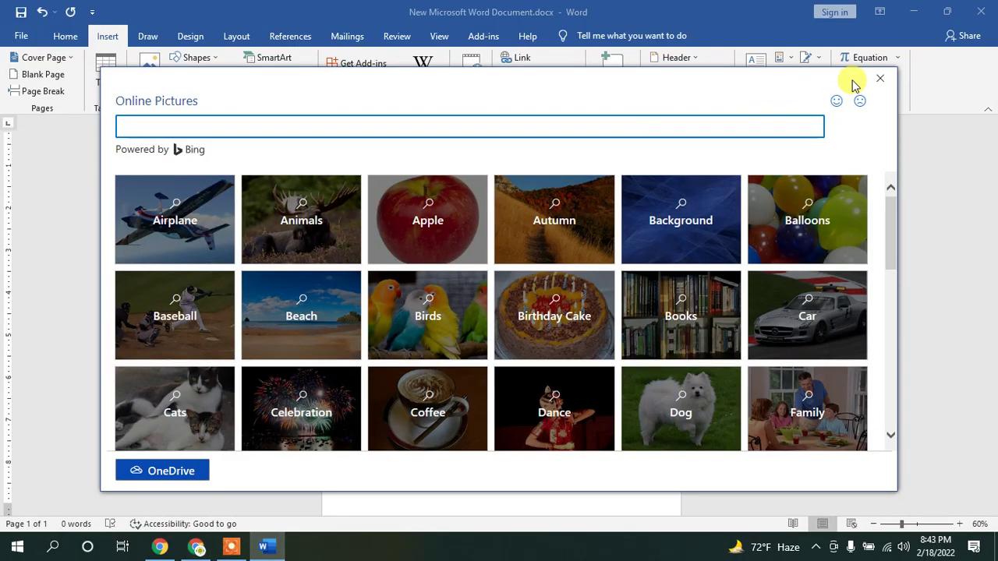
click(879, 78)
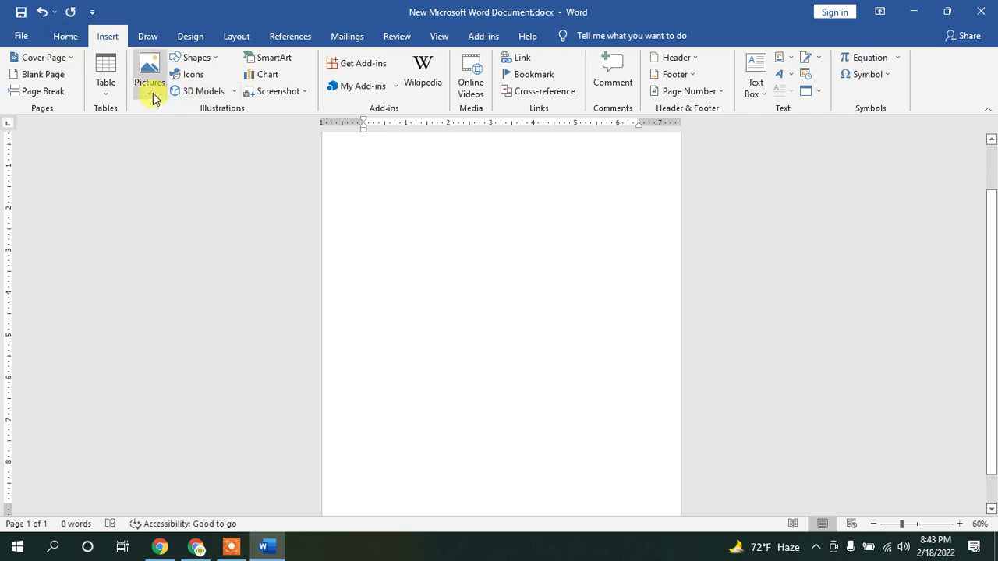
click(150, 94)
click(168, 150)
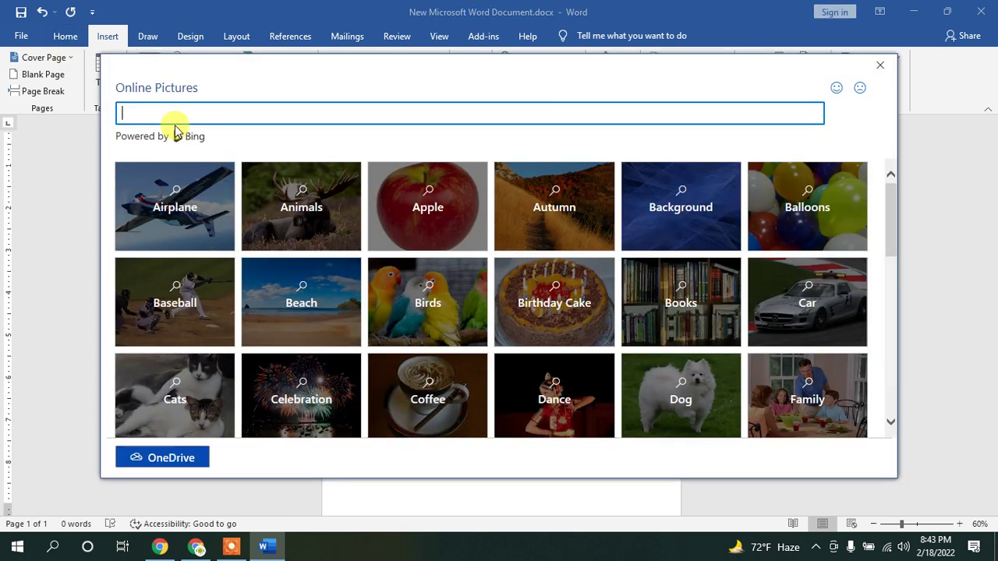
drag(299, 67, 326, 41)
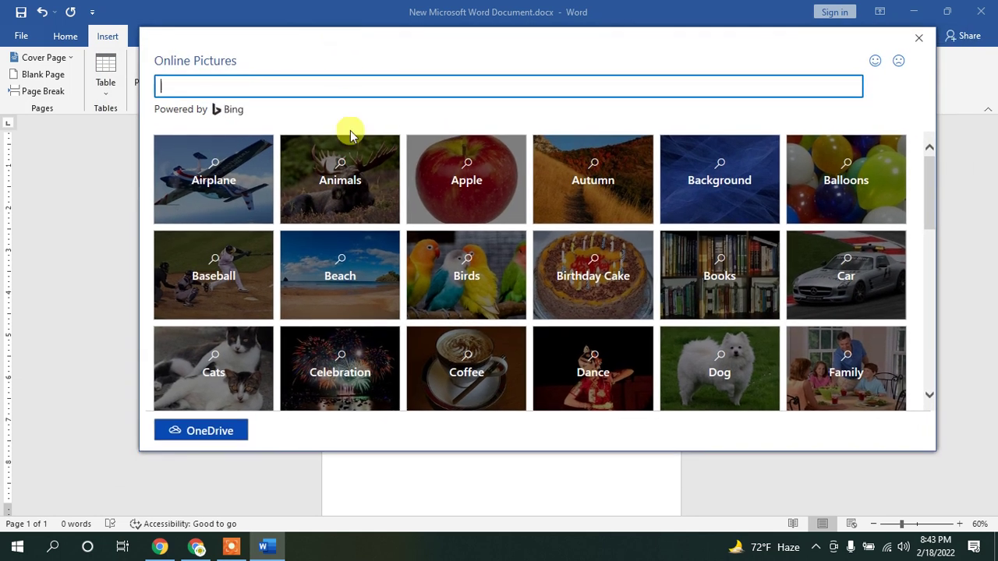
scroll(629, 219, down, 1)
scroll(523, 299, up, 1)
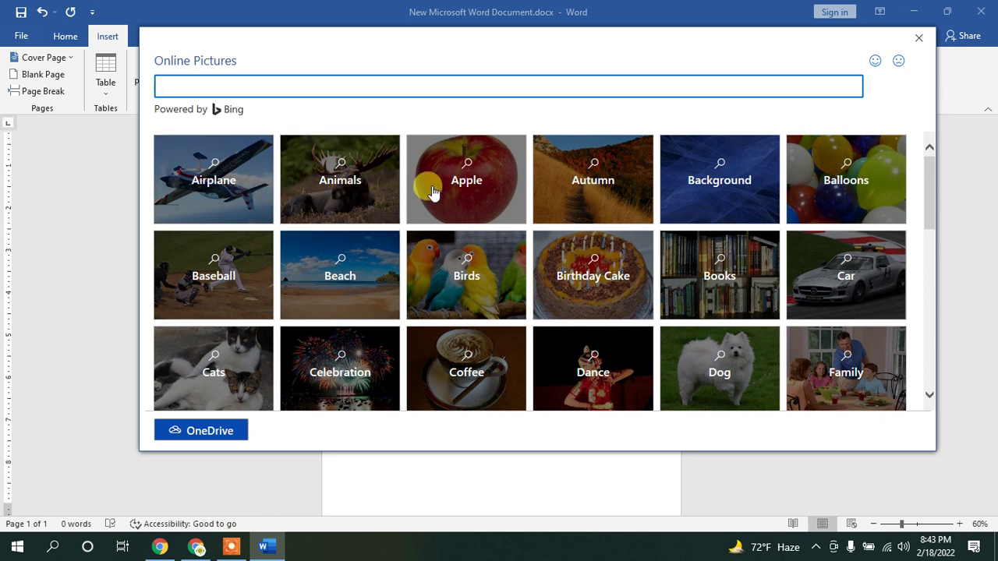
scroll(631, 187, down, 1)
scroll(661, 249, down, 5)
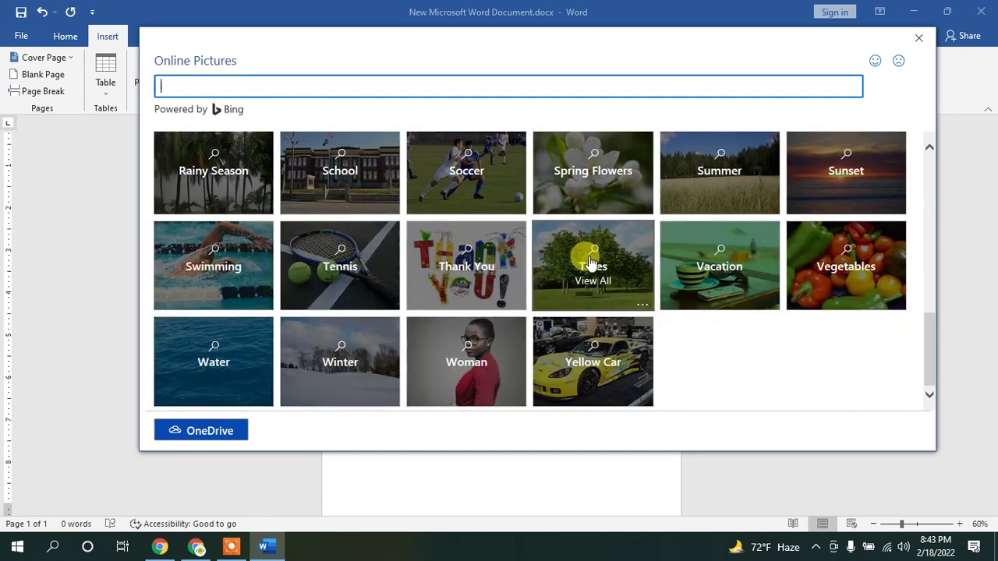
scroll(590, 262, up, 6)
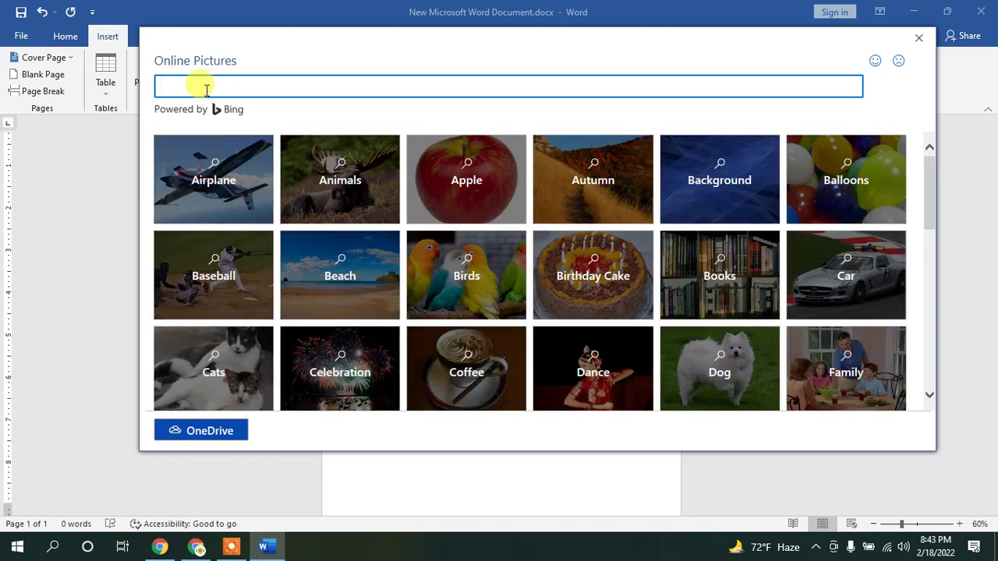
Step: Search online pictures for 'Cricket ball' and pick the second cricket ball photo
text(cri)
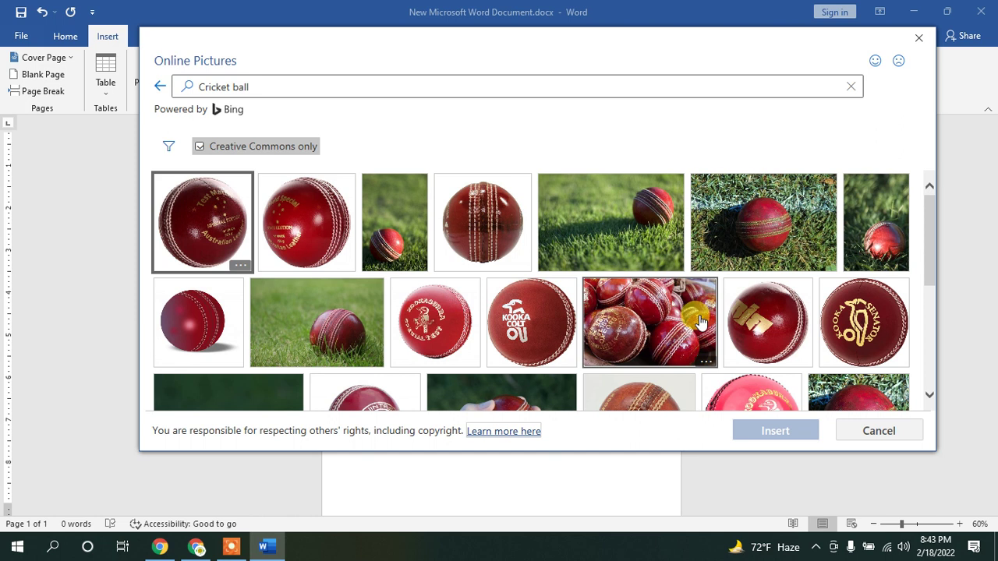
click(303, 228)
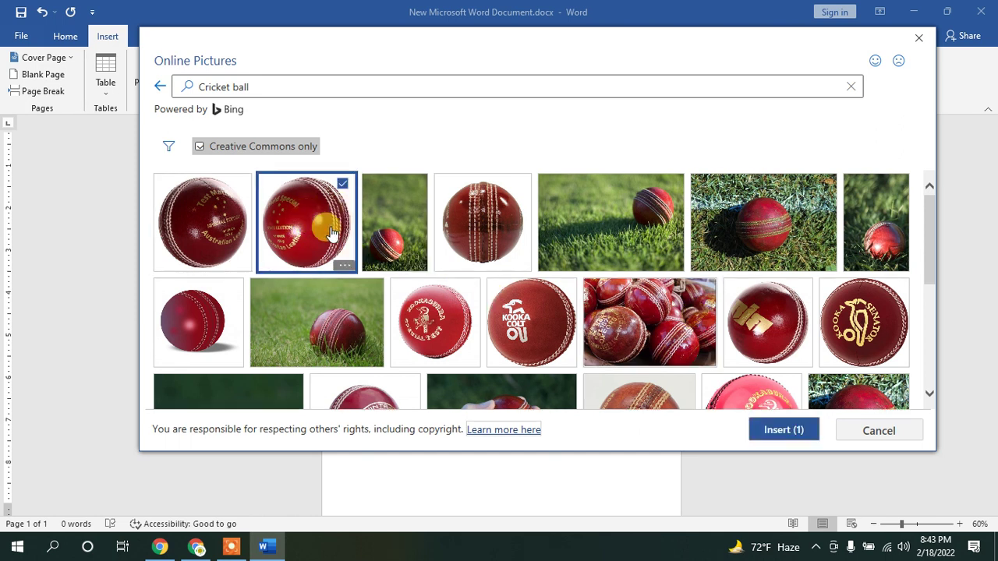
click(790, 435)
Step: Add the pile of cricket balls to the selection and insert the three pictures
click(387, 220)
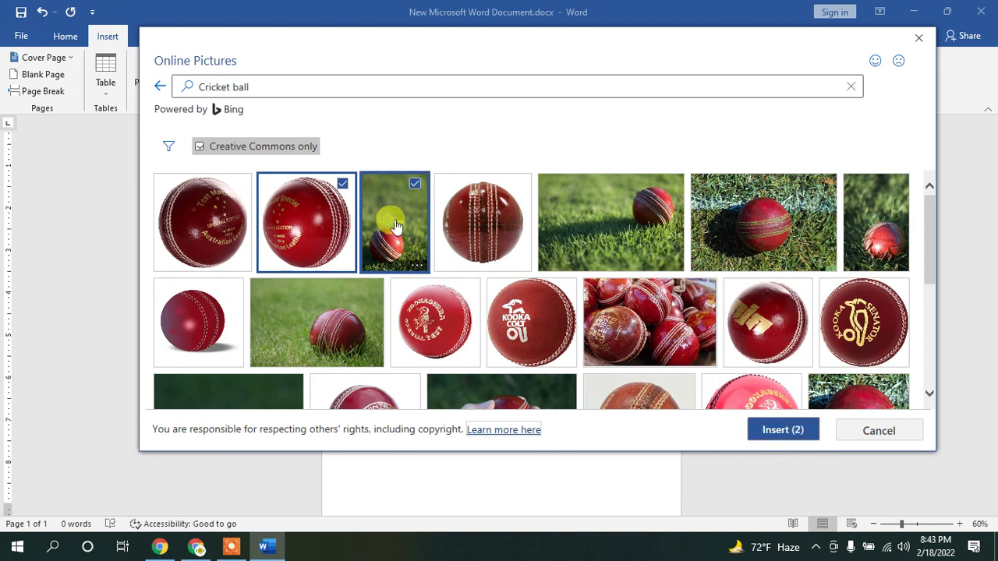
click(470, 219)
click(474, 217)
click(390, 220)
click(631, 320)
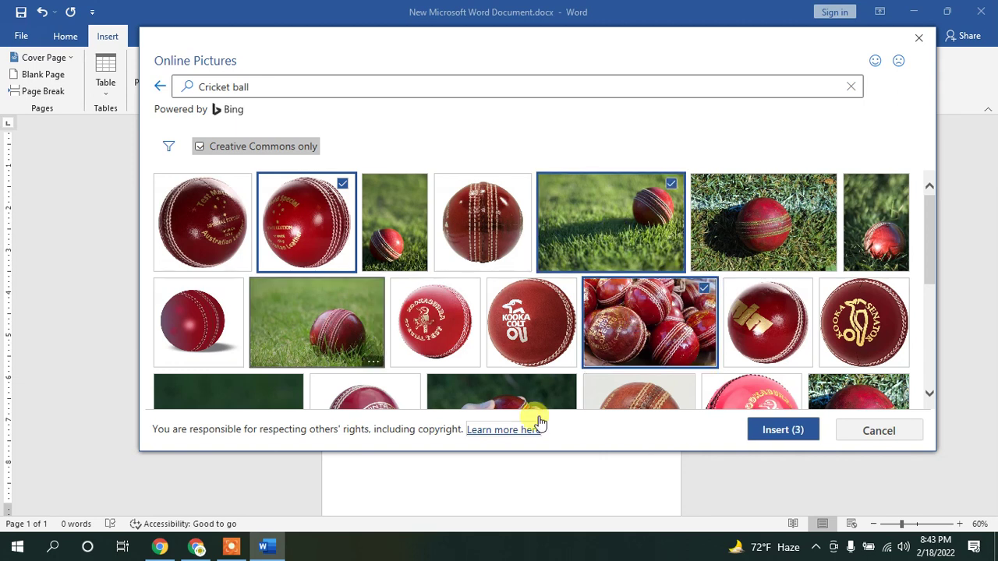
click(772, 439)
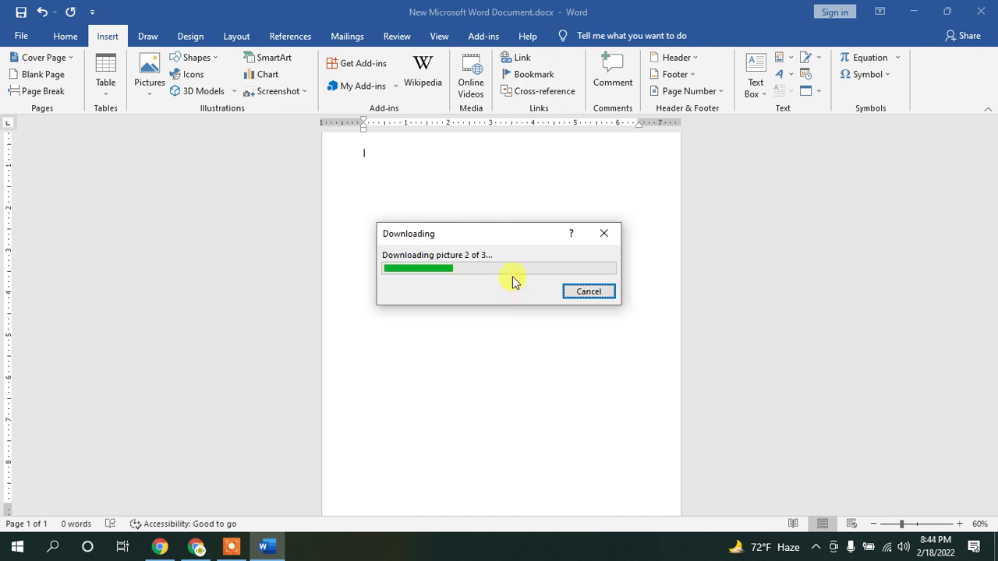
drag(488, 238, 485, 205)
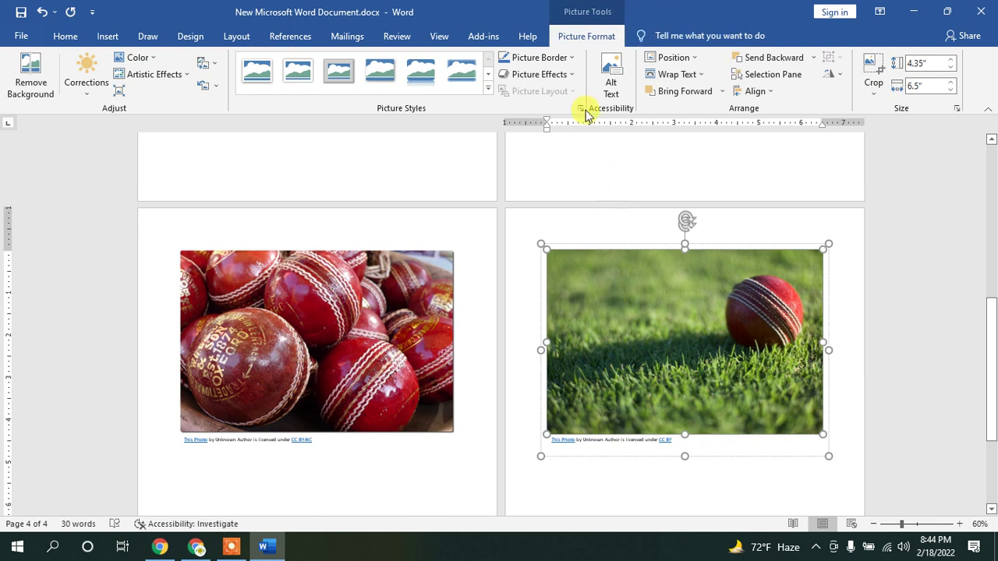
Step: Move the ball-on-grass picture left toward the page edge
click(700, 74)
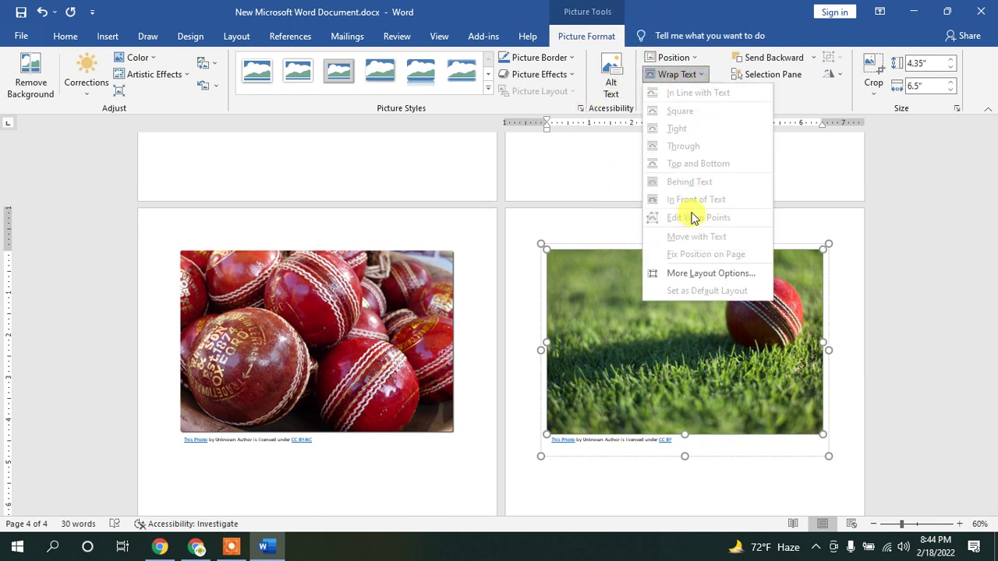
click(704, 306)
drag(731, 263, 743, 292)
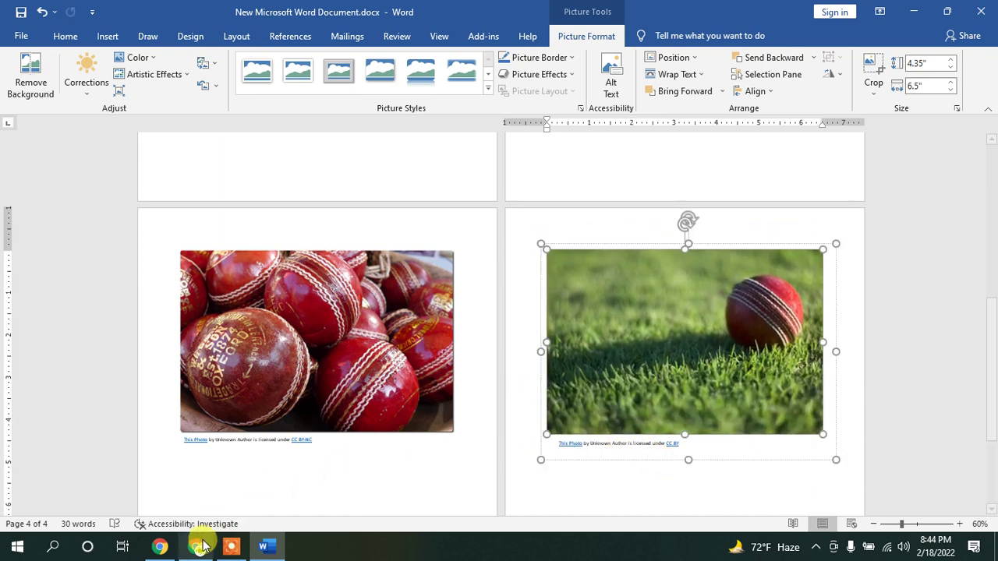
Step: Select the cricket-balls picture on the left, then bring the Google Meet call forward
click(110, 38)
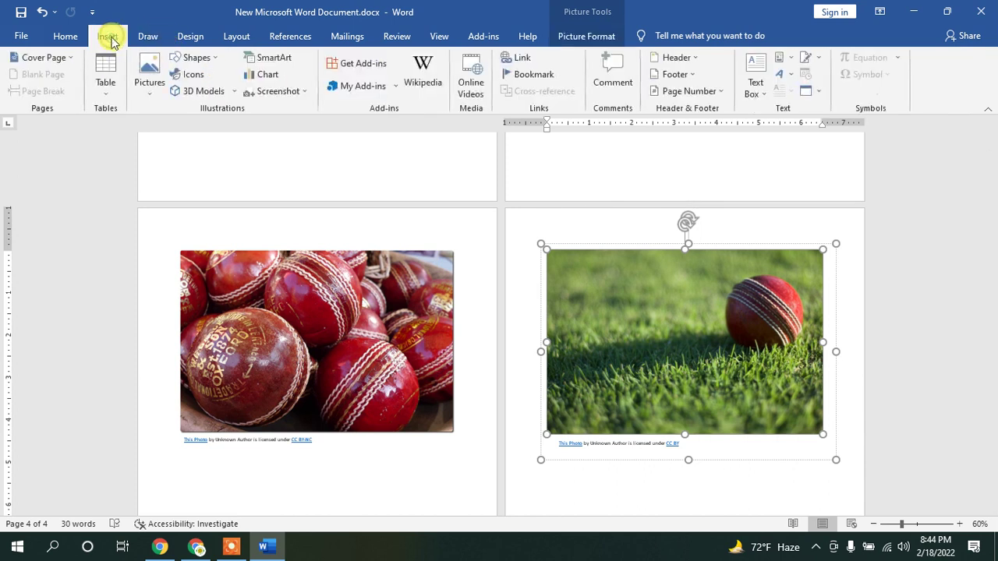
click(151, 96)
click(150, 86)
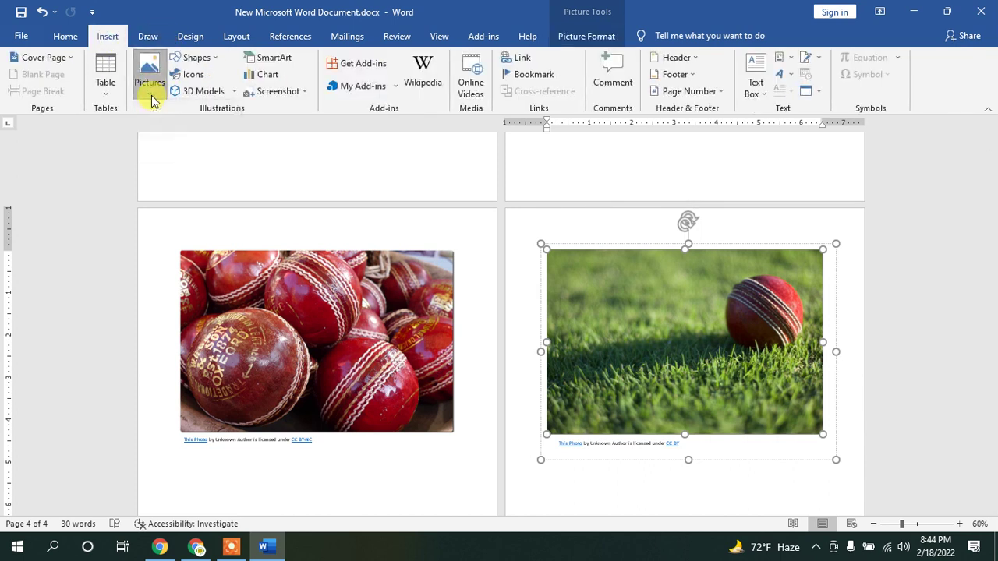
click(340, 333)
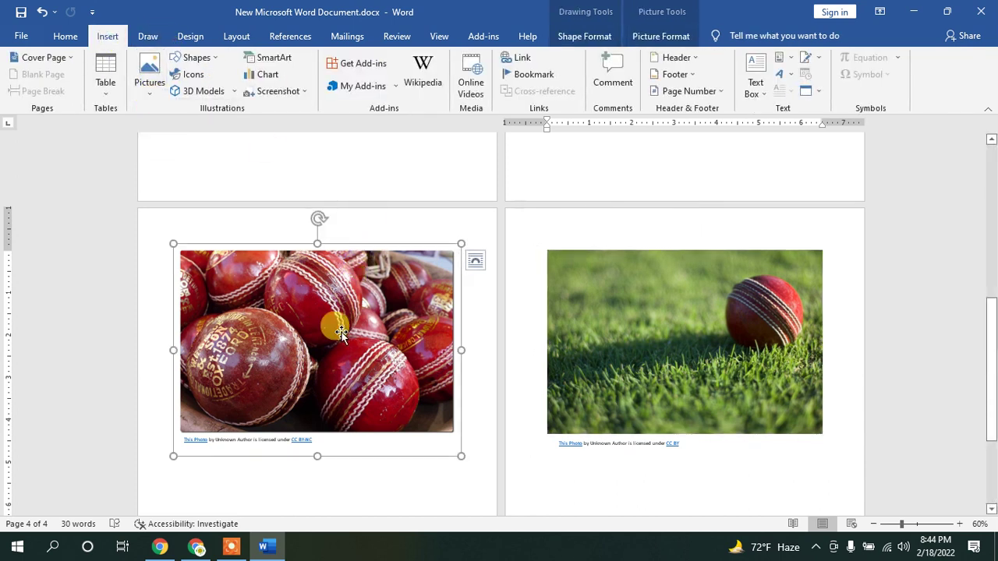
click(230, 547)
click(519, 522)
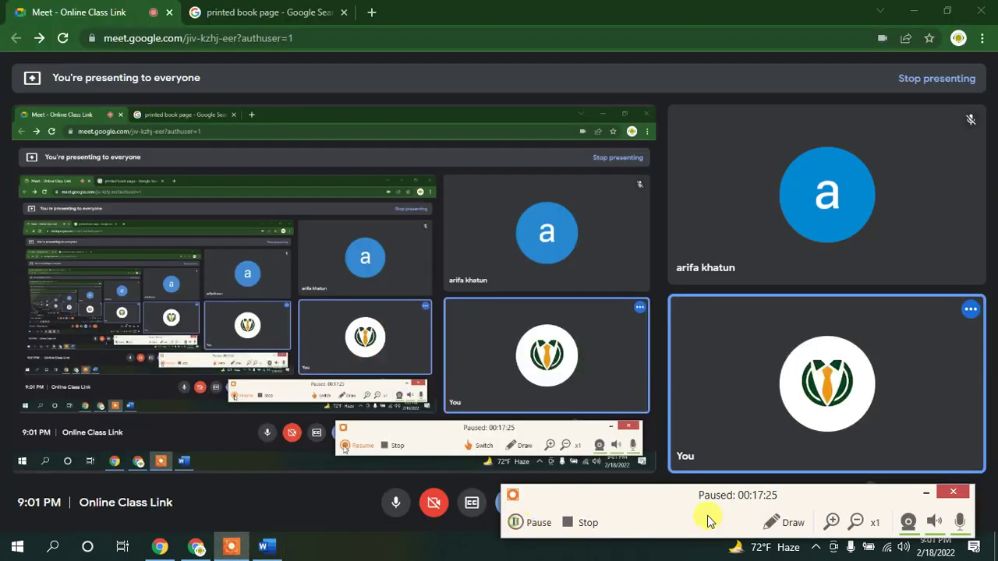
click(926, 492)
Step: Back in Word, move the sunset picture up and to the left
click(263, 546)
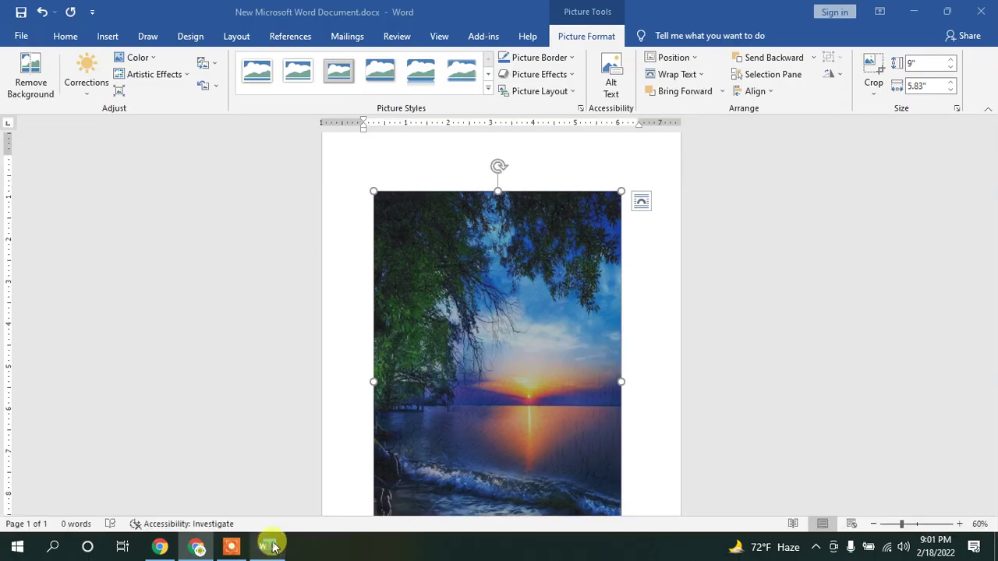
click(657, 272)
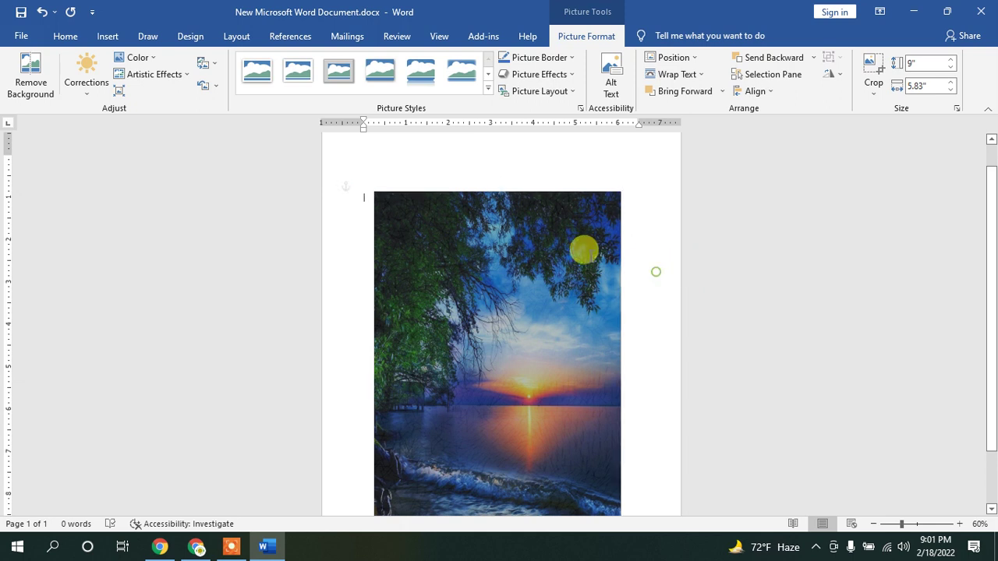
click(524, 234)
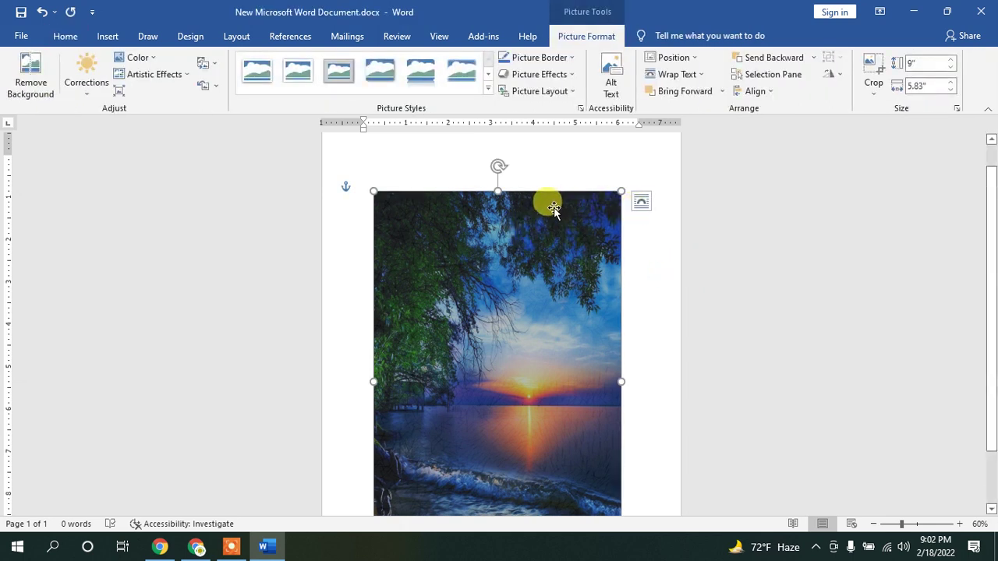
drag(572, 227, 522, 211)
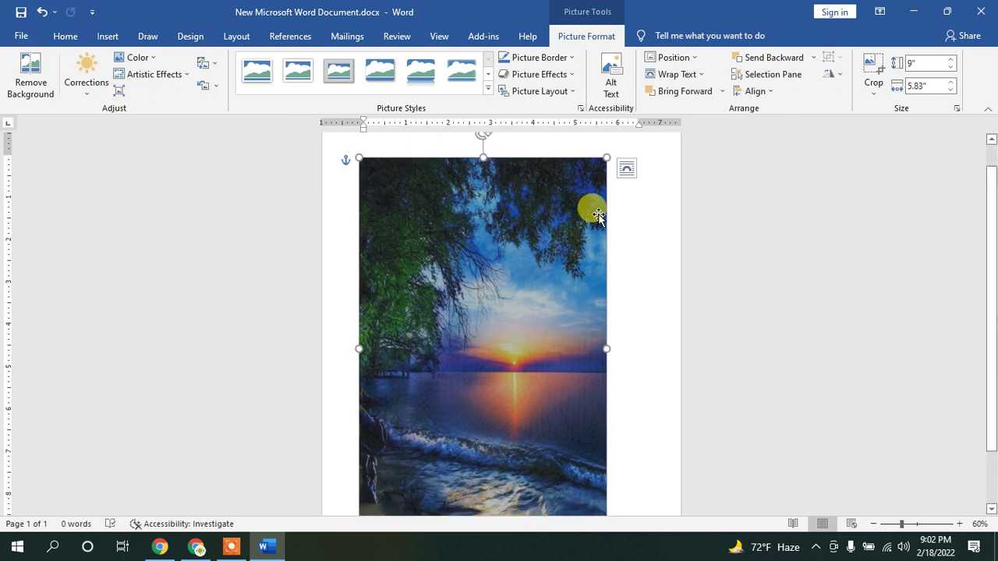
Step: Apply the Rotated, White picture style and shrink the tilted picture near the top
click(488, 88)
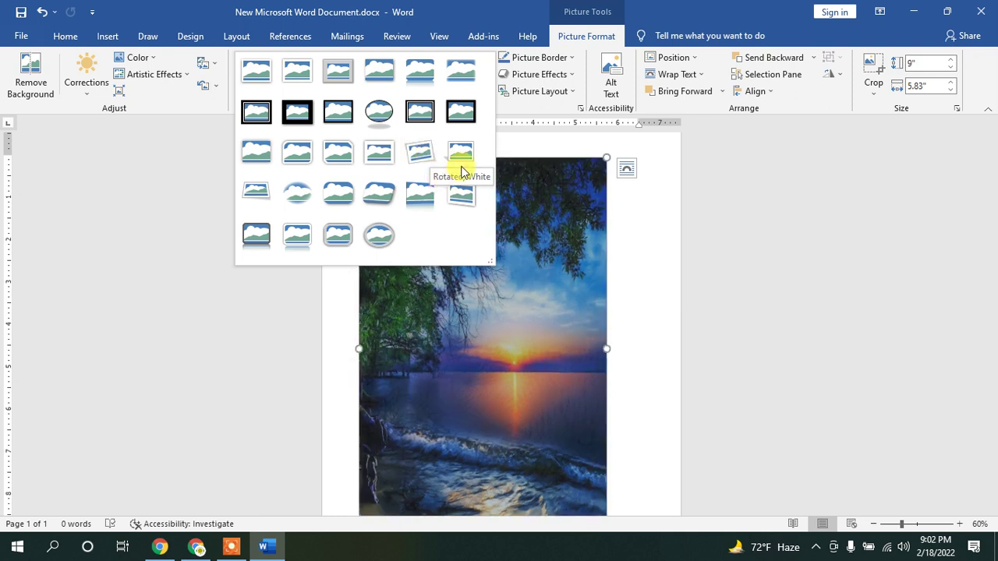
click(527, 343)
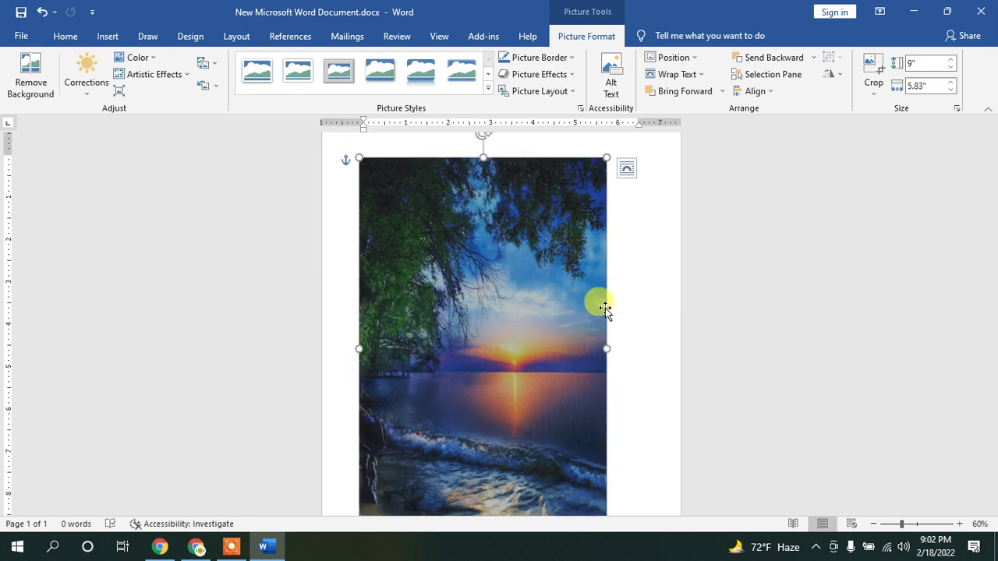
click(488, 91)
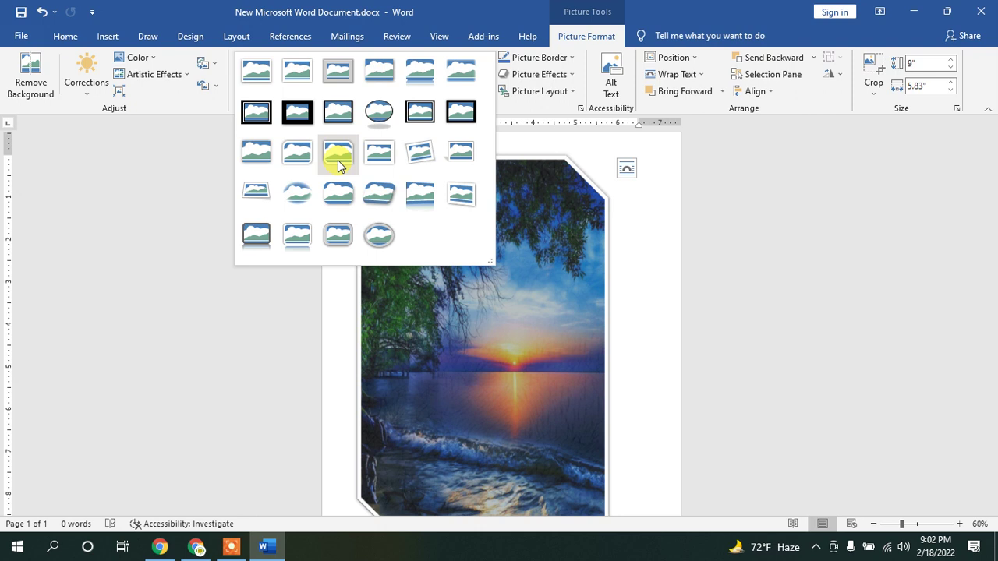
click(437, 166)
drag(607, 158, 434, 232)
click(589, 265)
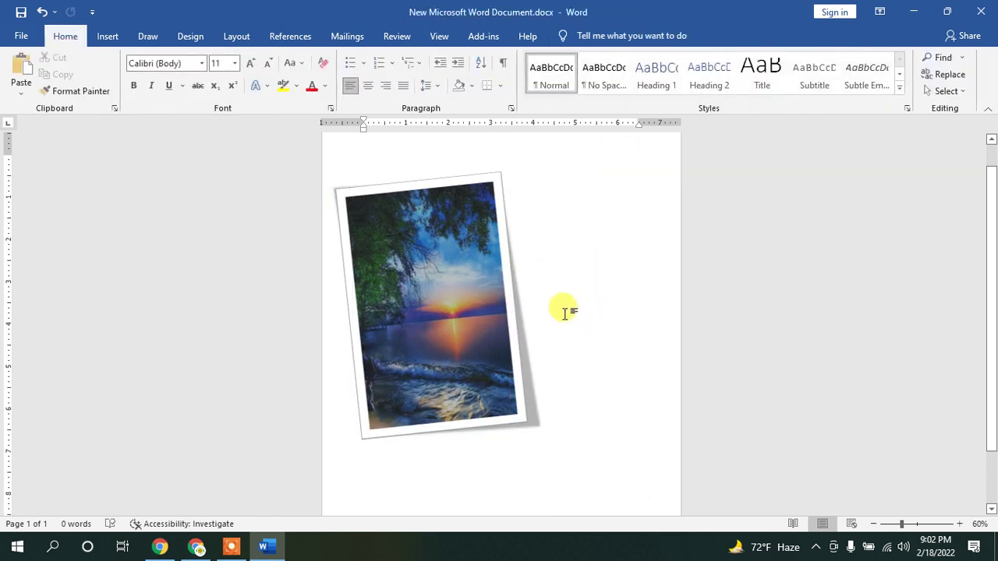
scroll(546, 306, down, 2)
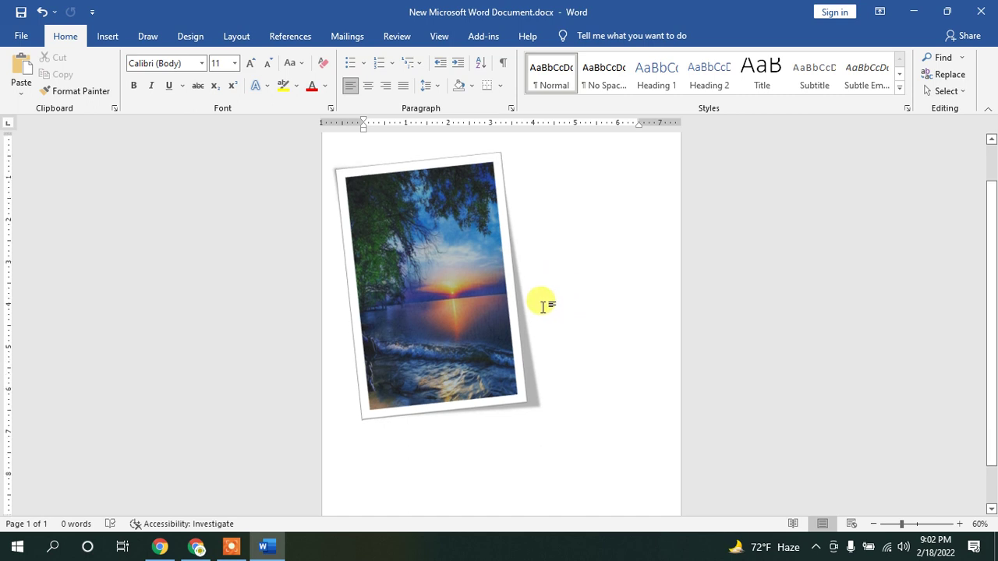
click(873, 524)
click(873, 524)
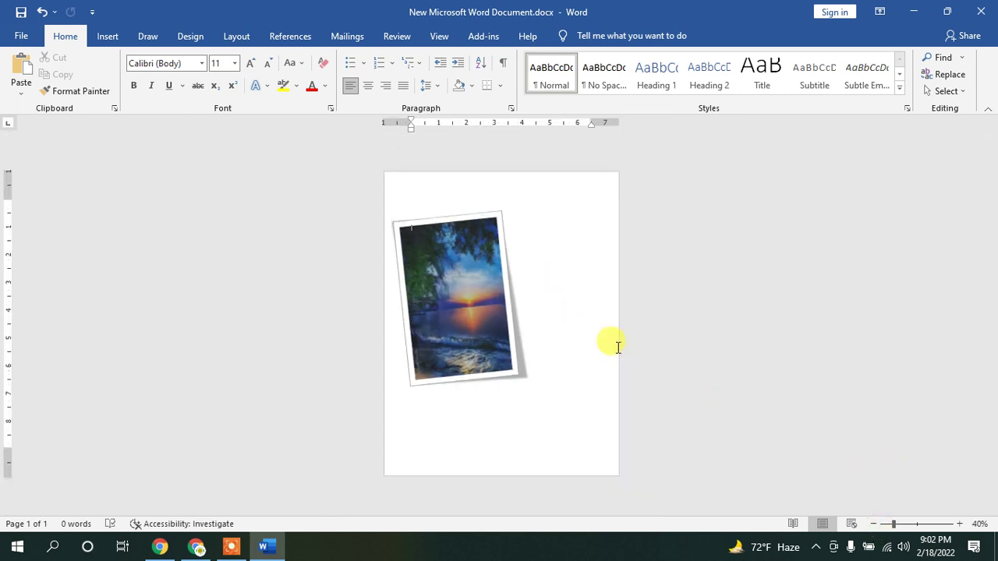
click(960, 524)
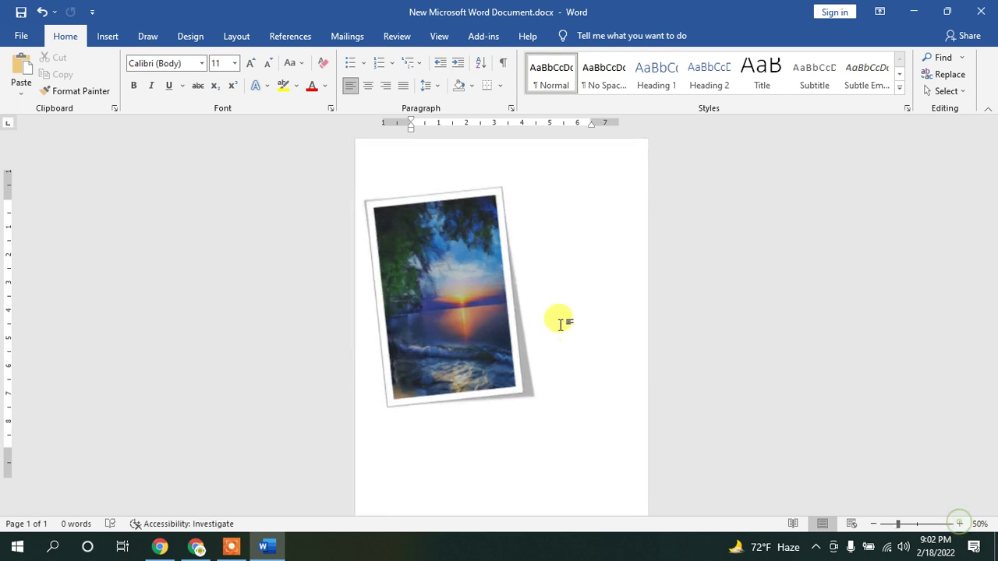
Step: Insert a beach sunset photo from the Online Pictures Sunset category
click(108, 35)
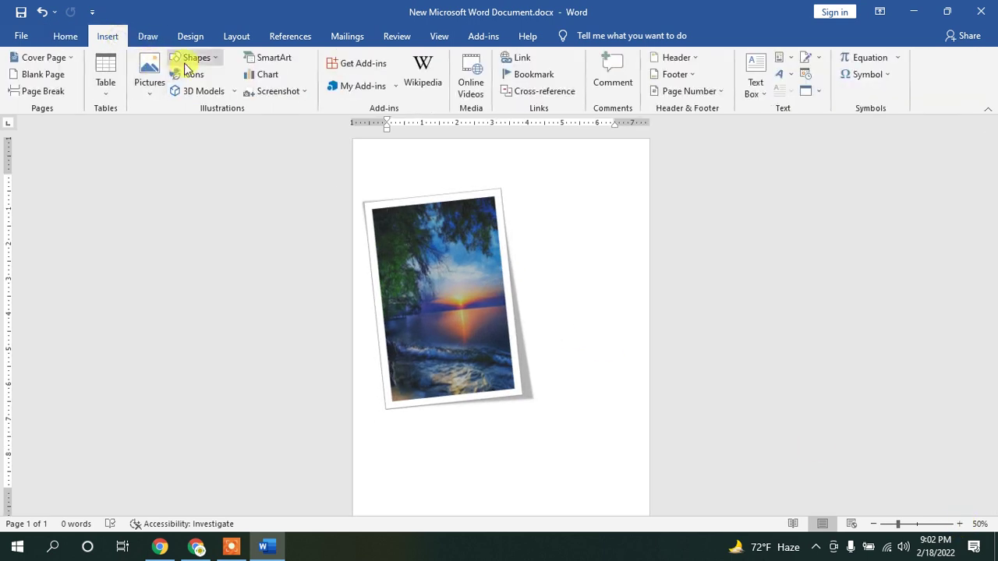
click(155, 82)
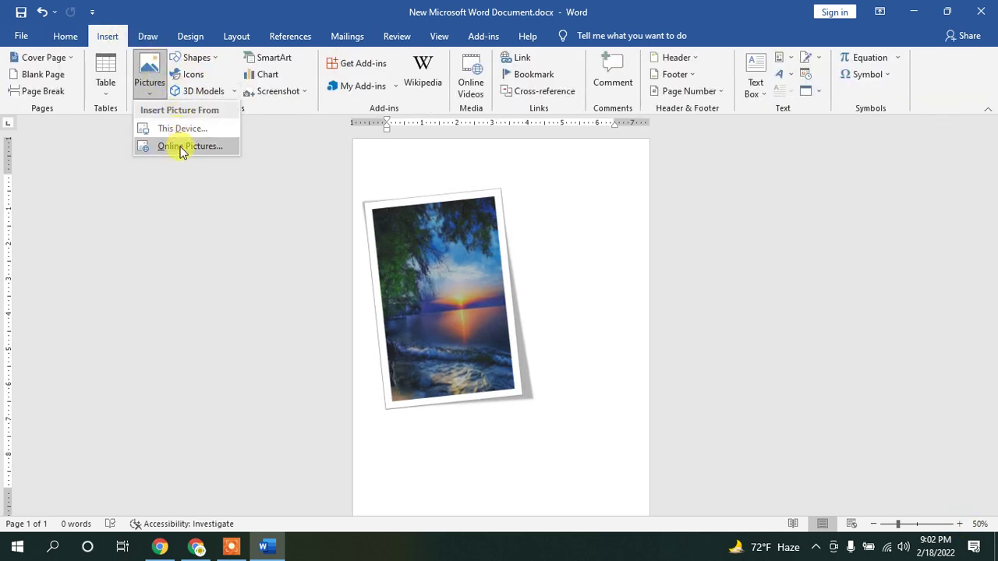
click(178, 148)
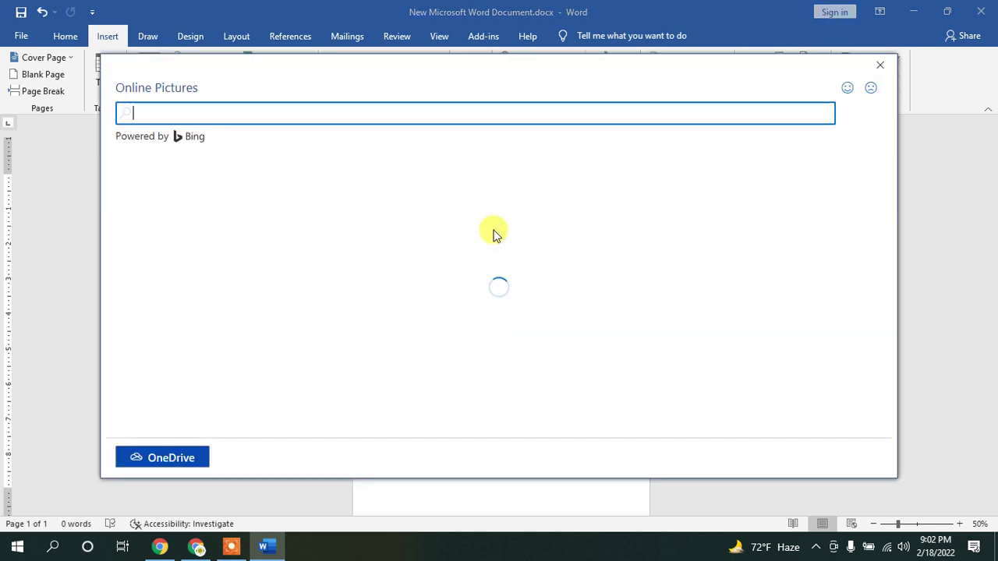
scroll(495, 226, down, 4)
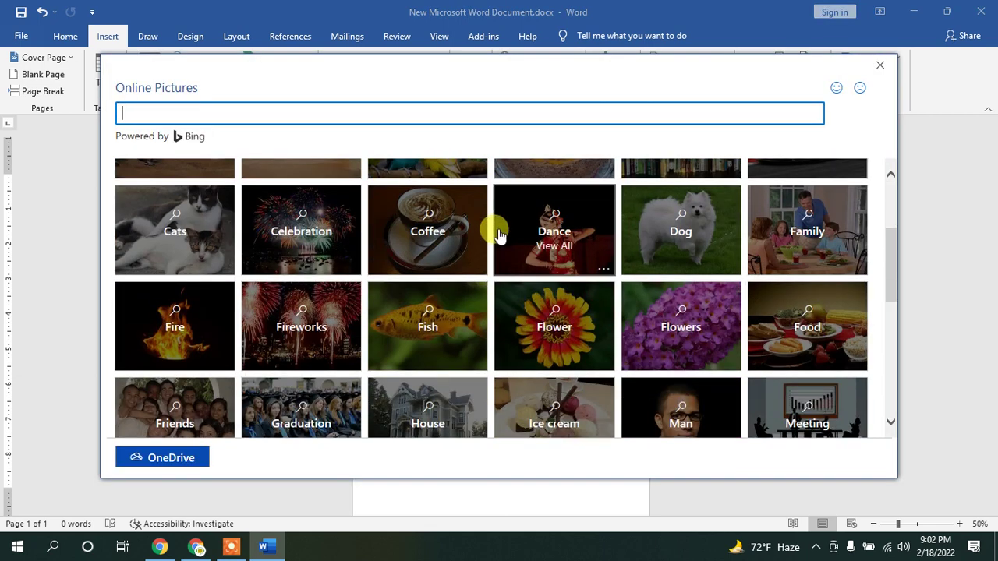
scroll(501, 249, down, 3)
click(791, 245)
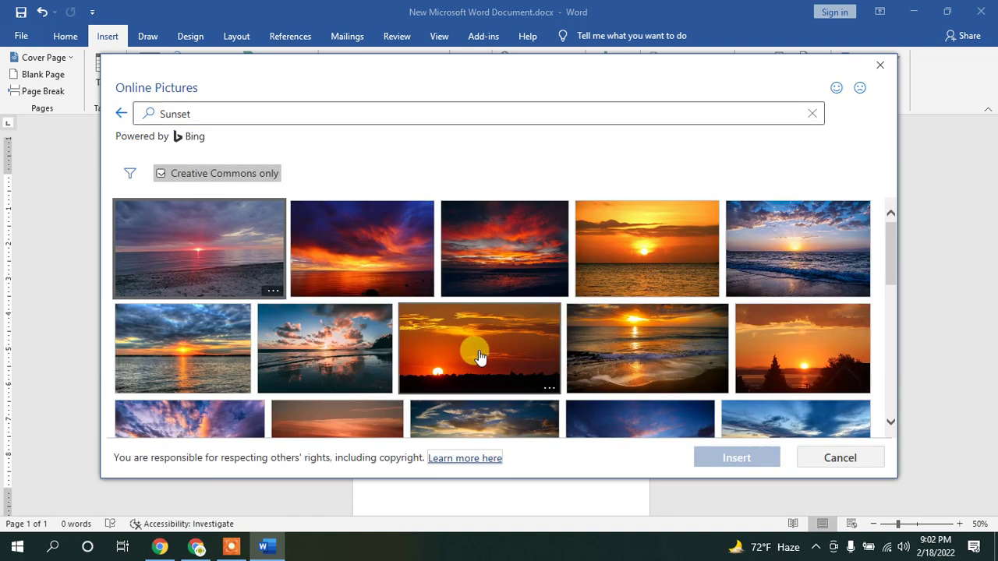
click(669, 333)
click(737, 458)
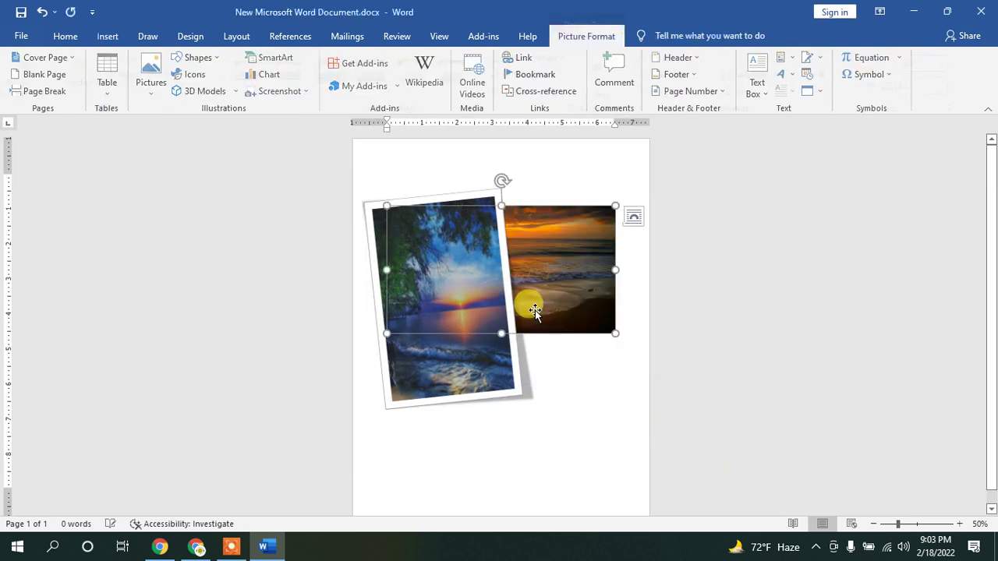
Step: Set the beach photo to In Front of Text, move it below, and apply Rotated, White
click(635, 218)
click(743, 355)
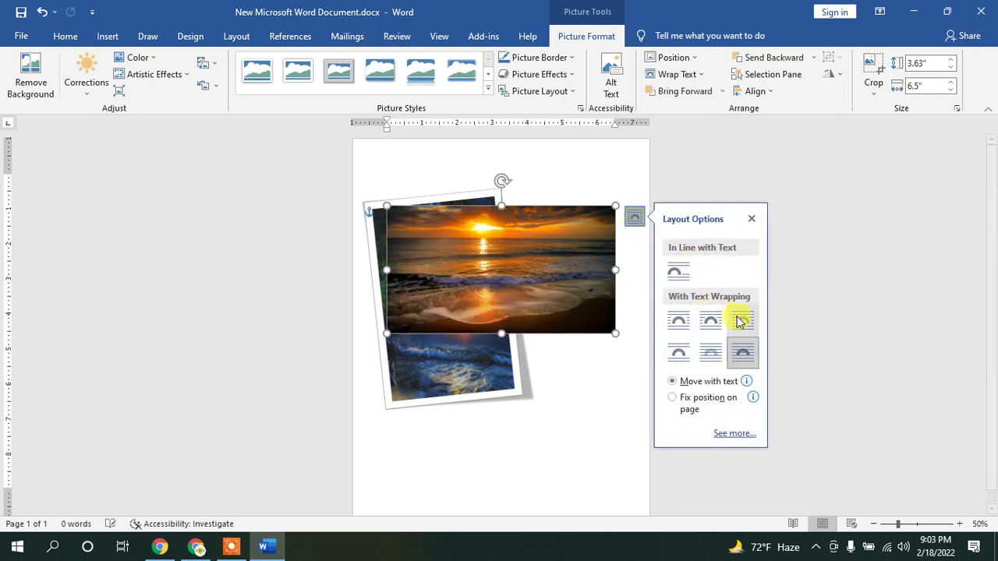
drag(553, 270, 566, 435)
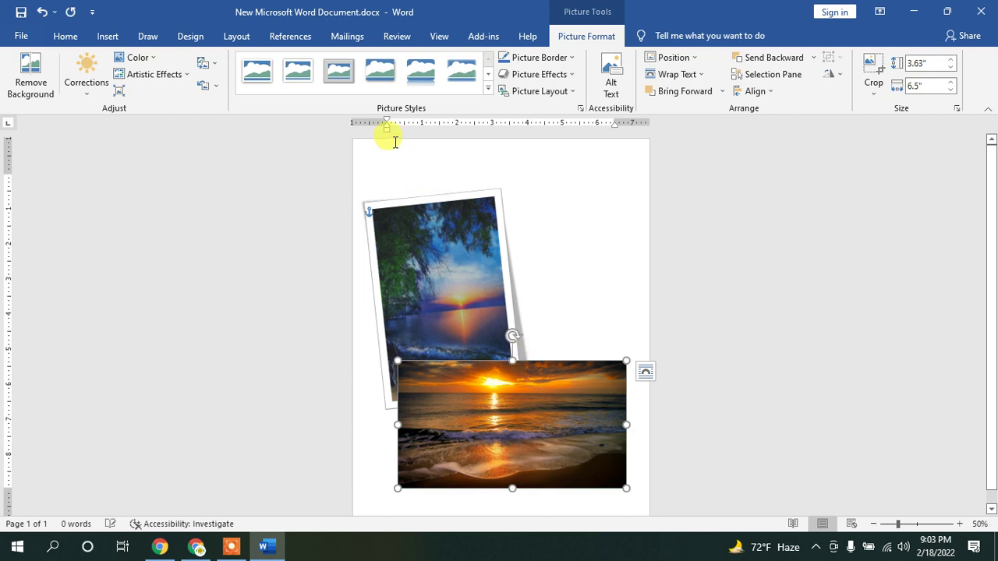
click(488, 92)
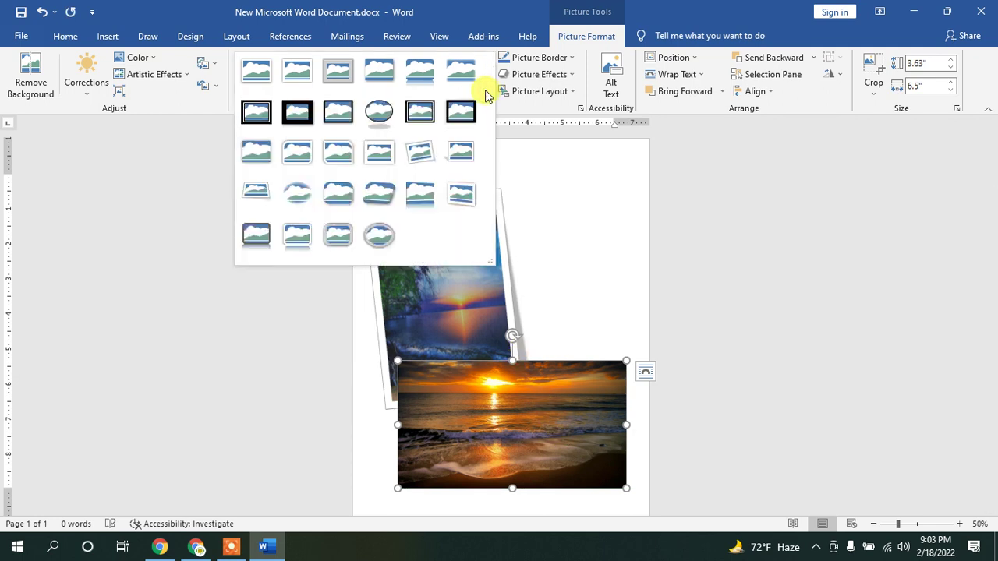
click(428, 157)
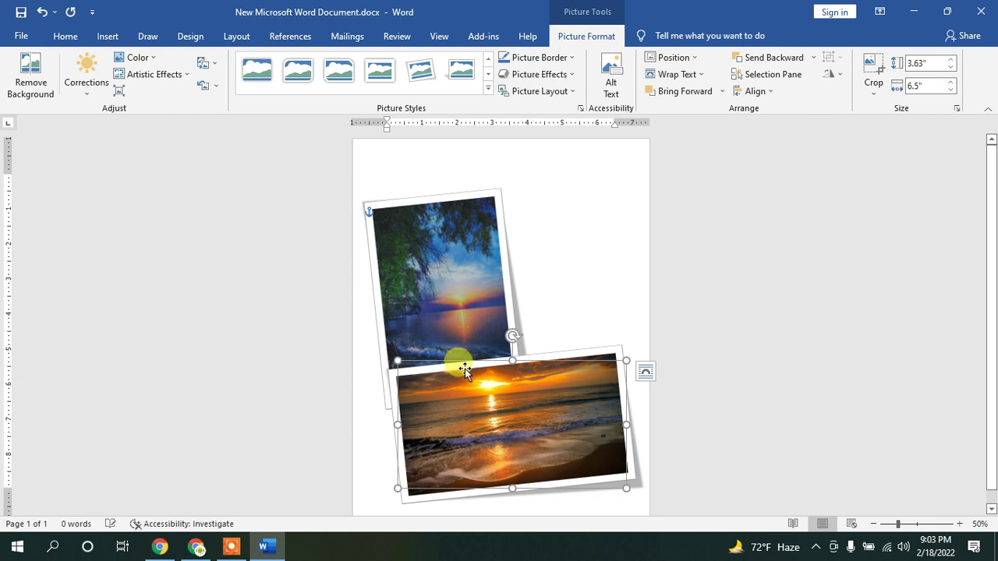
mouse_move(460, 396)
mouse_down()
mouse_move(450, 404)
mouse_move(470, 394)
mouse_up()
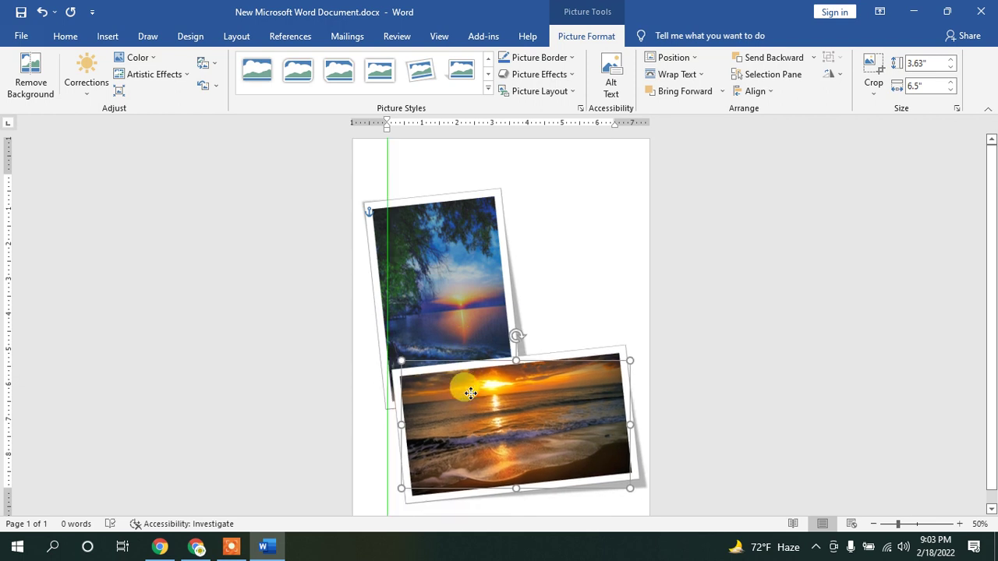
Step: Layer the landscape beach photo behind the portrait sunset picture with Send Backward
right_click(473, 390)
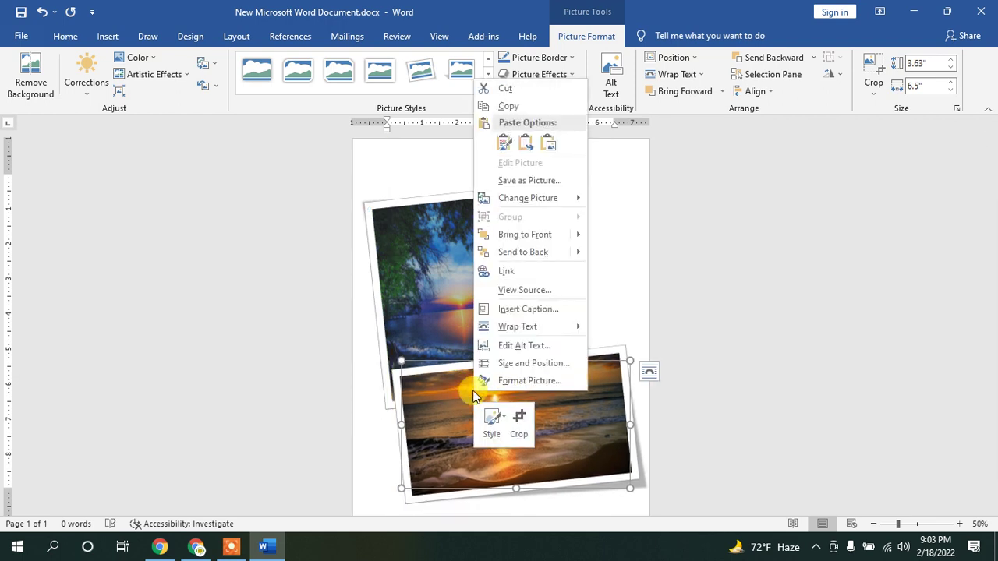
click(626, 275)
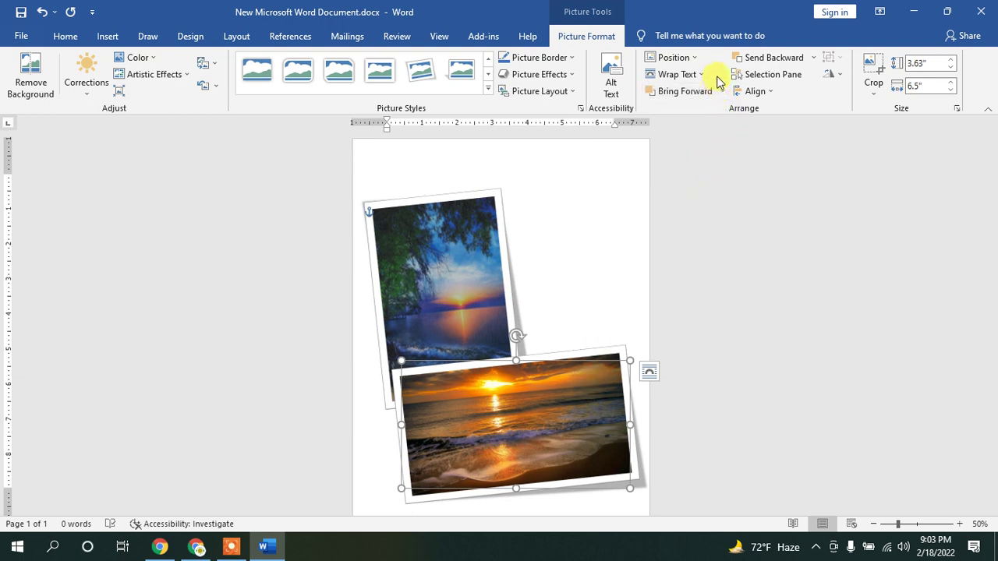
click(782, 61)
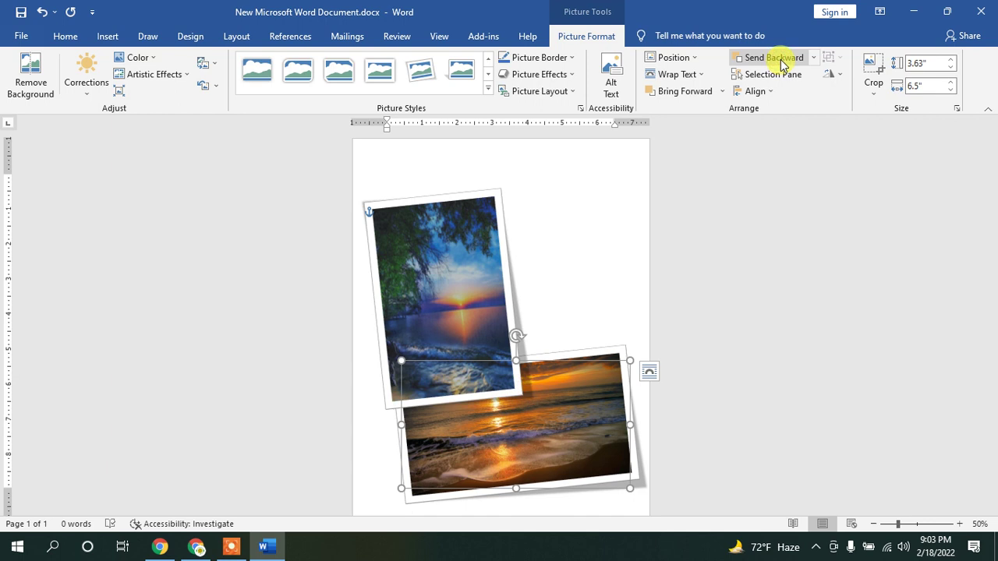
click(669, 92)
click(764, 59)
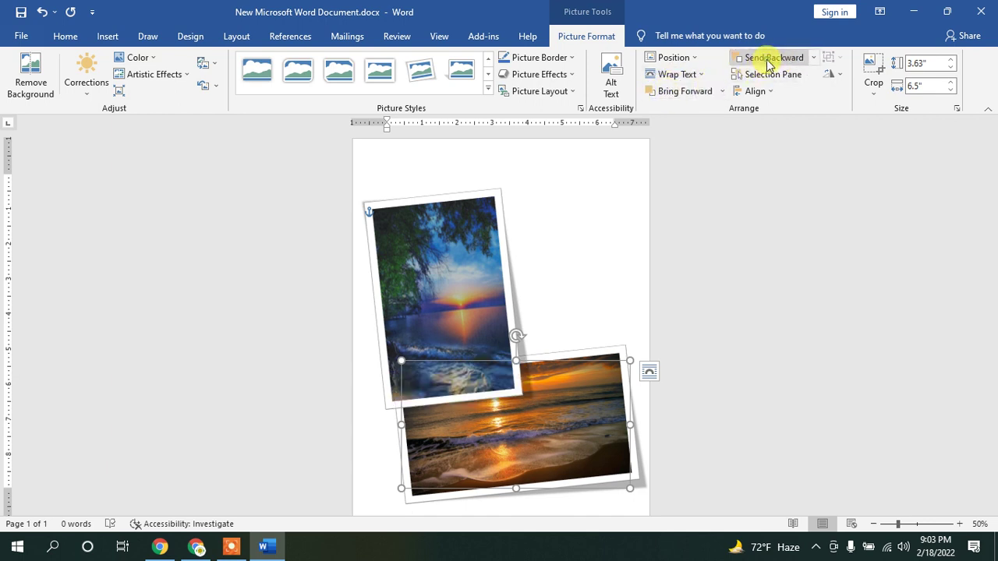
click(678, 94)
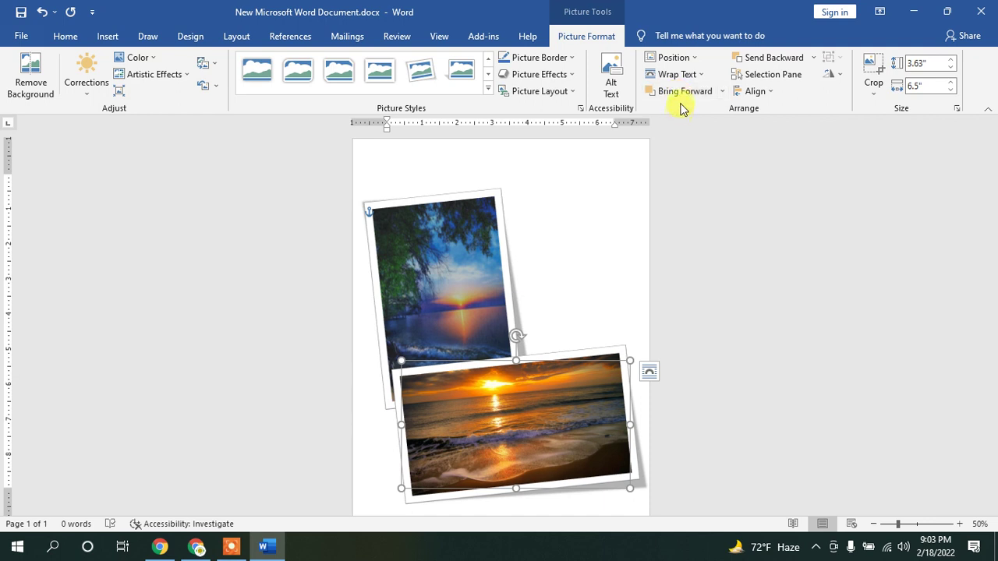
click(750, 63)
click(556, 279)
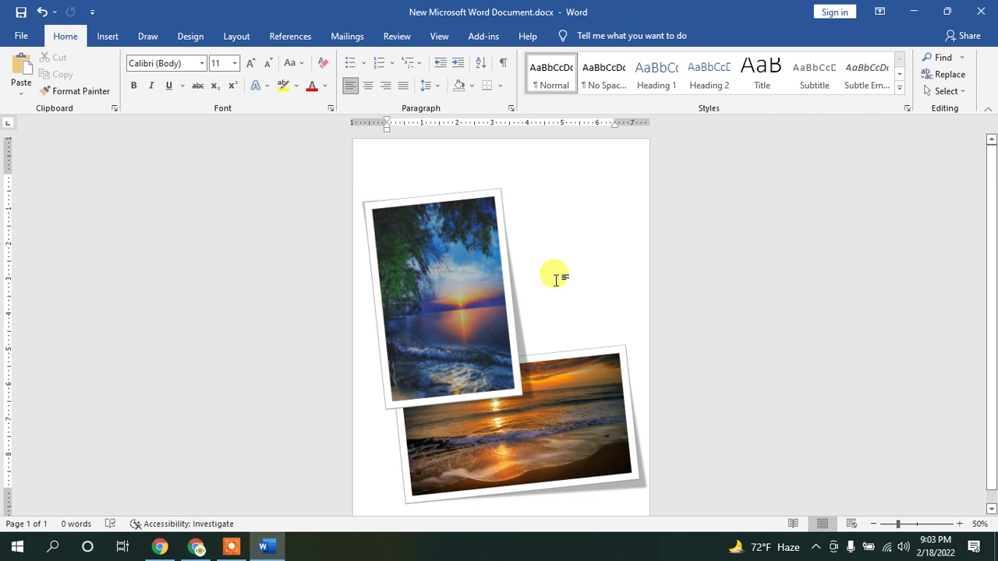
Step: Select the portrait sunset photo and browse the Picture Styles gallery without changing its frame
click(470, 225)
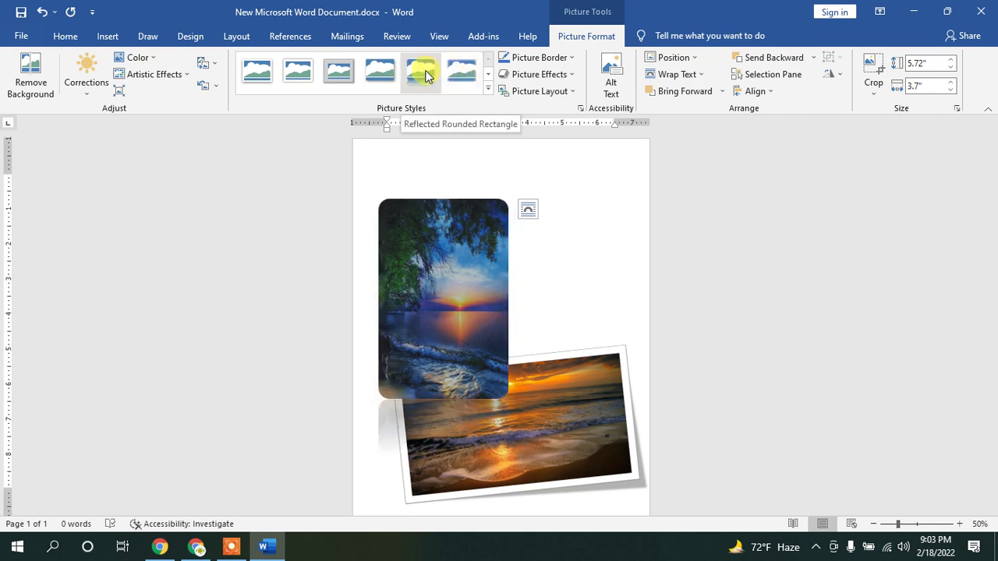
click(488, 89)
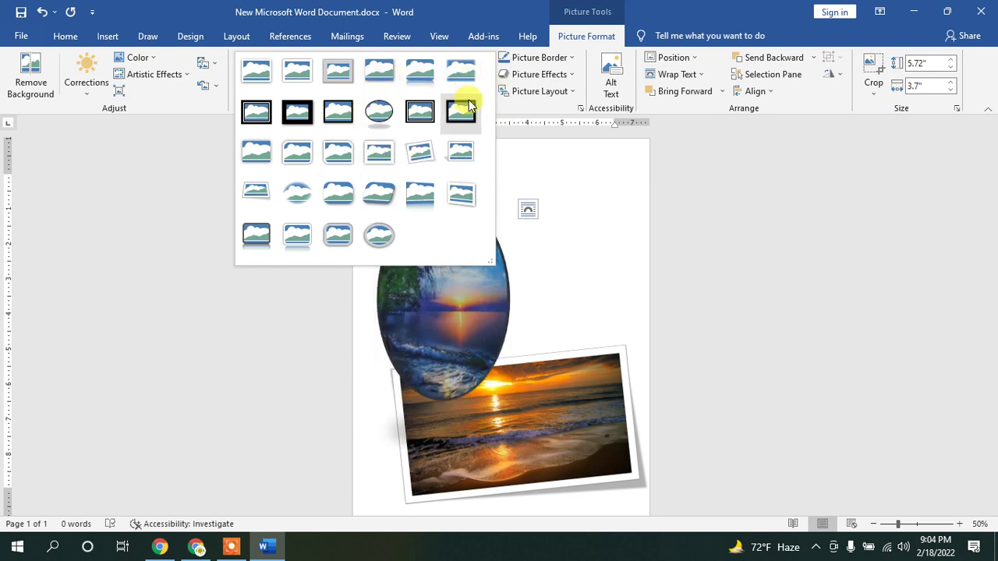
click(632, 209)
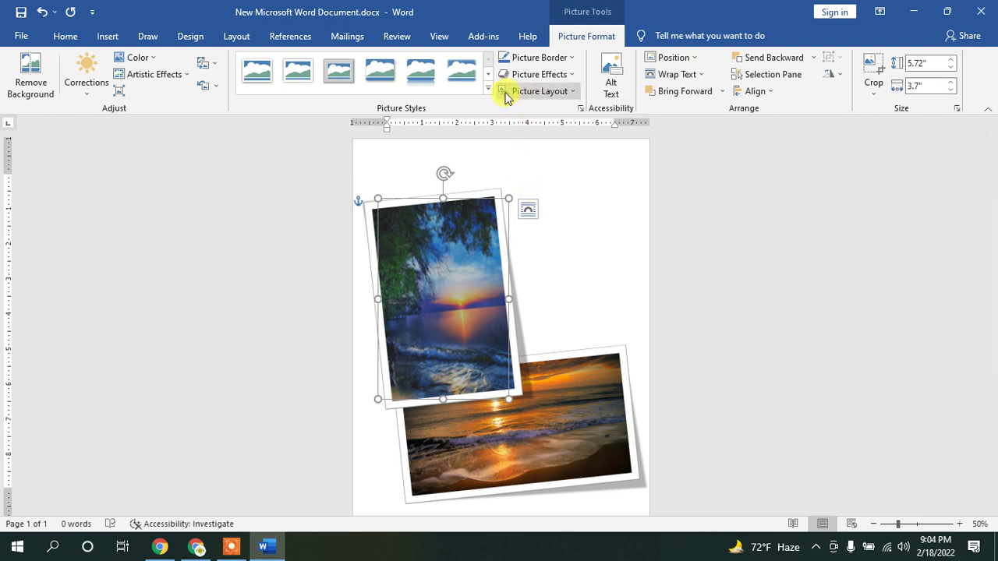
click(570, 60)
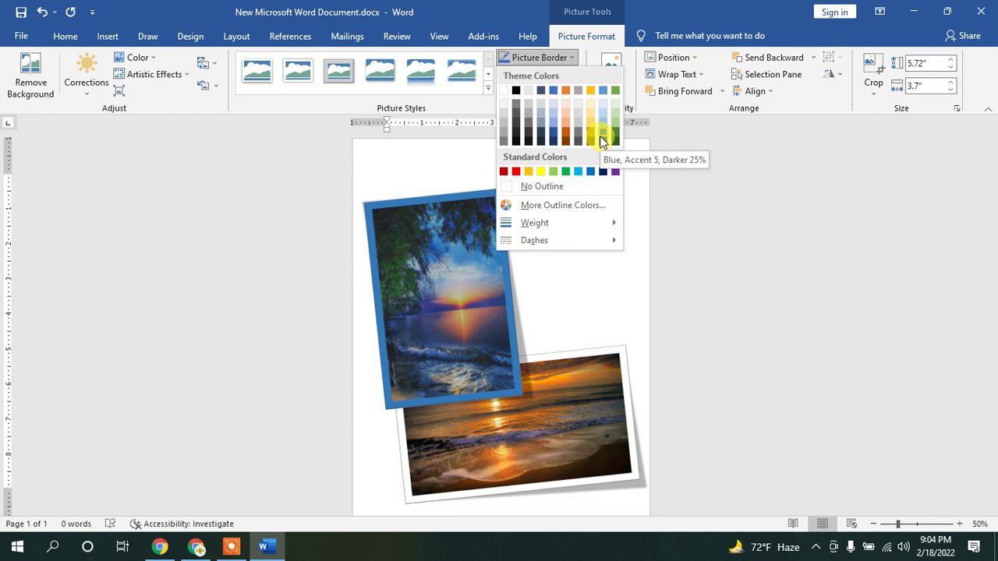
click(568, 59)
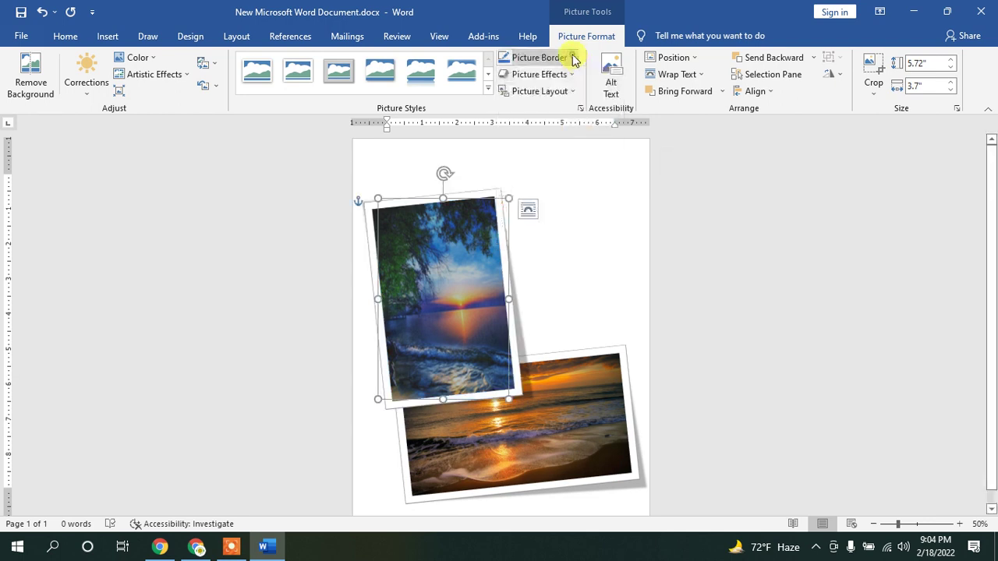
click(571, 74)
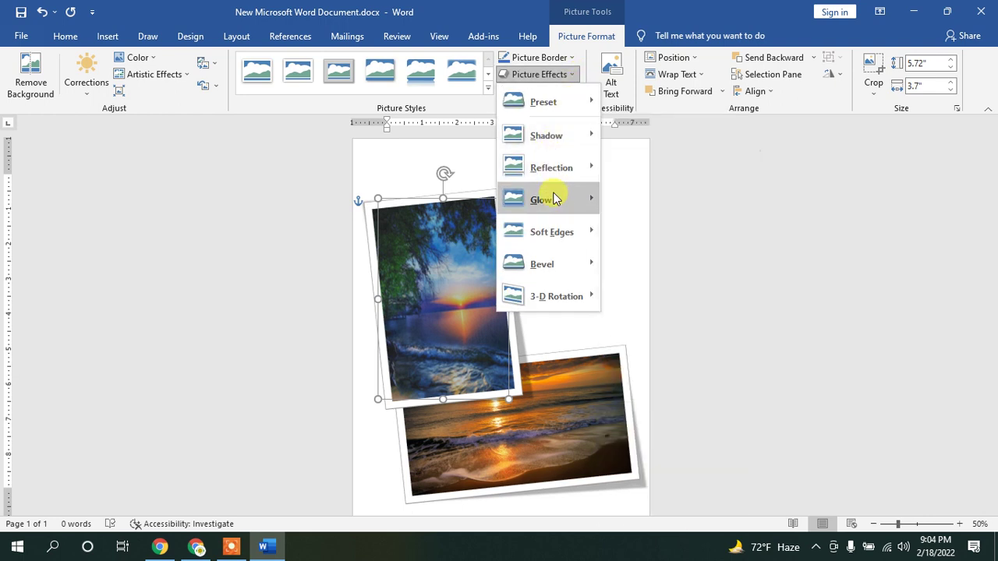
mouse_move(526, 195)
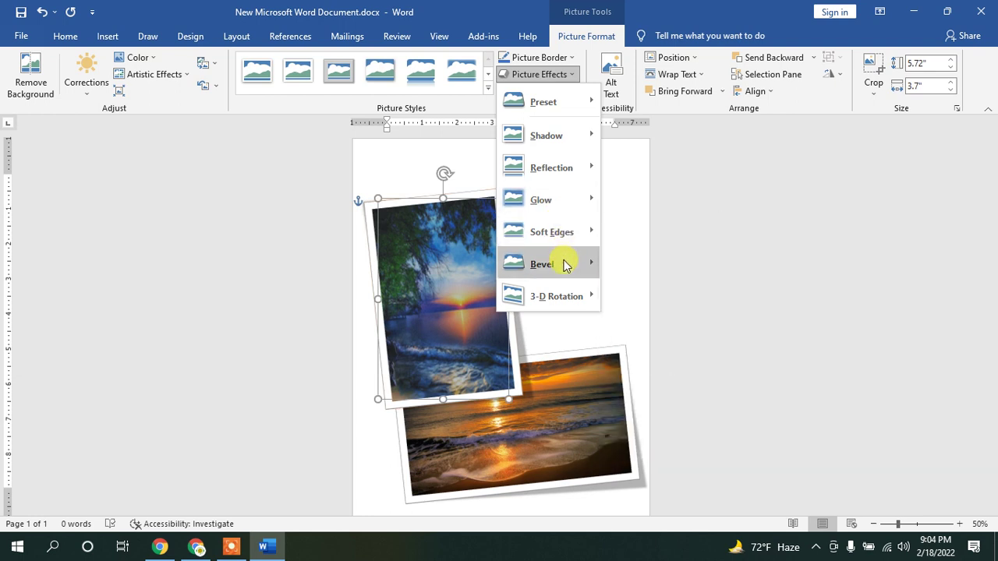
mouse_move(567, 266)
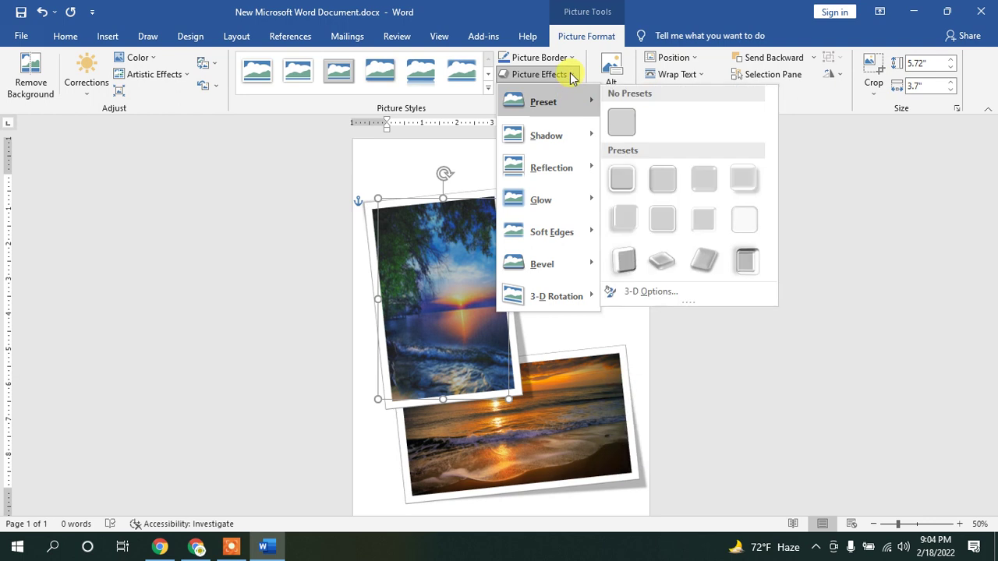
click(570, 72)
click(579, 209)
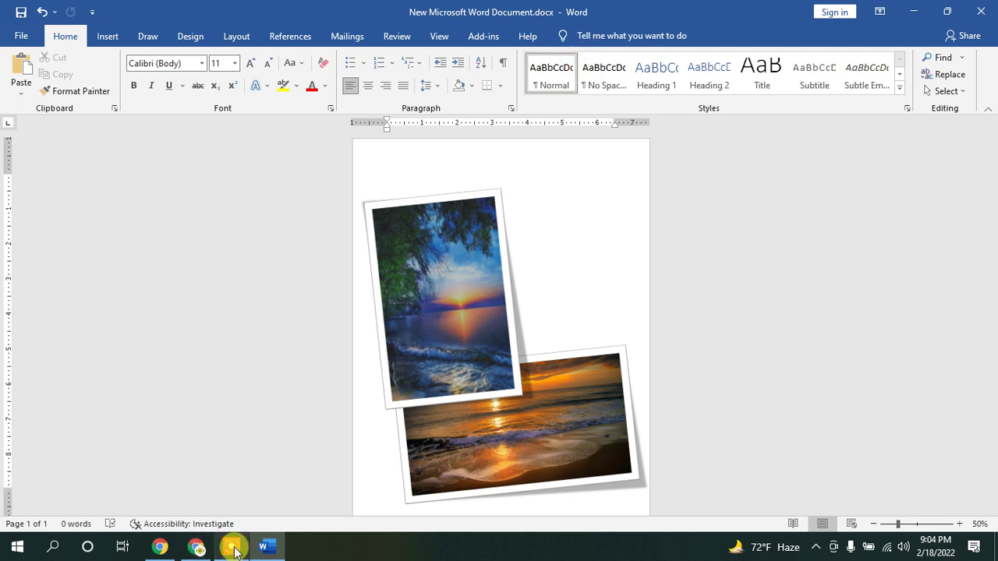
click(231, 546)
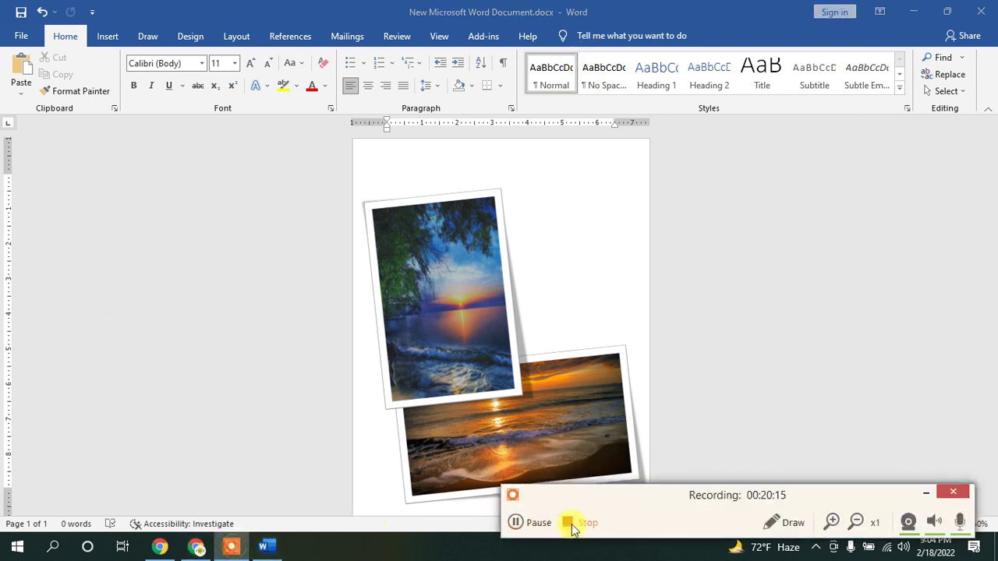
click(517, 525)
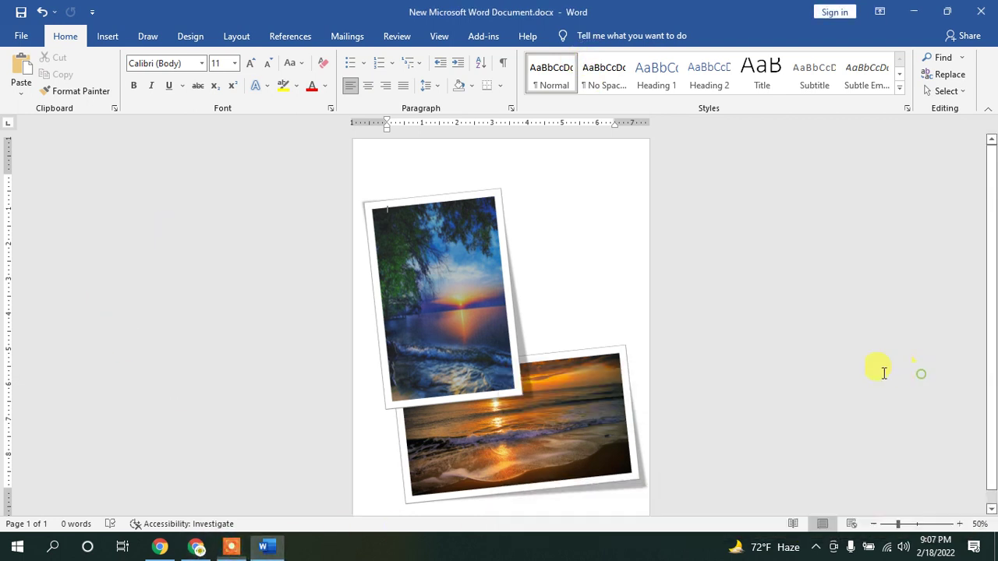
click(462, 284)
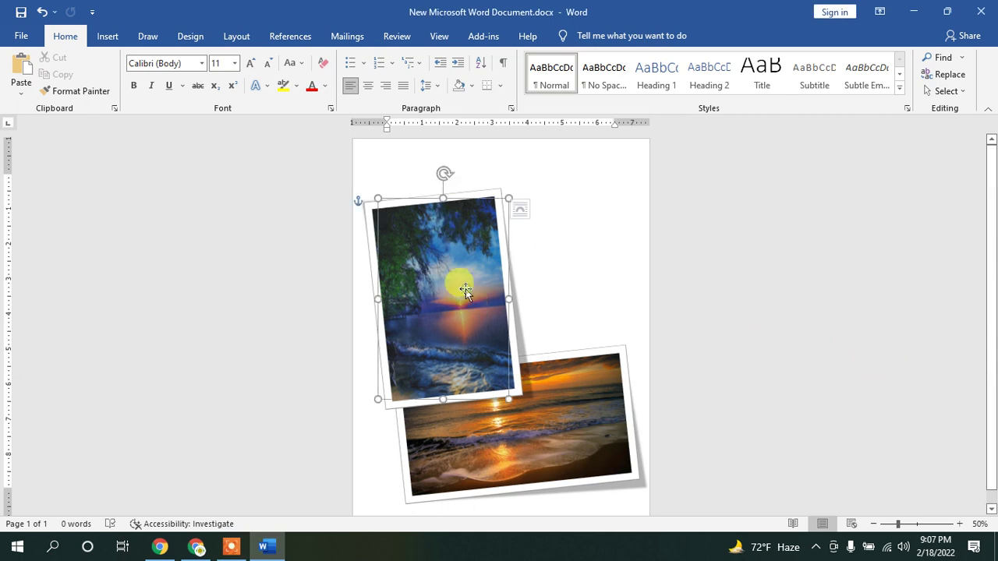
click(186, 37)
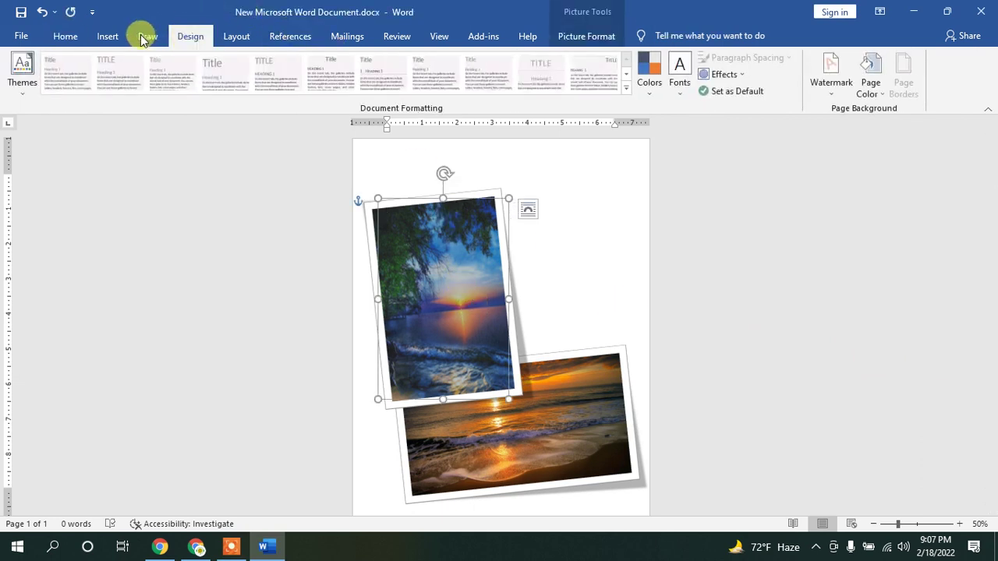
click(108, 36)
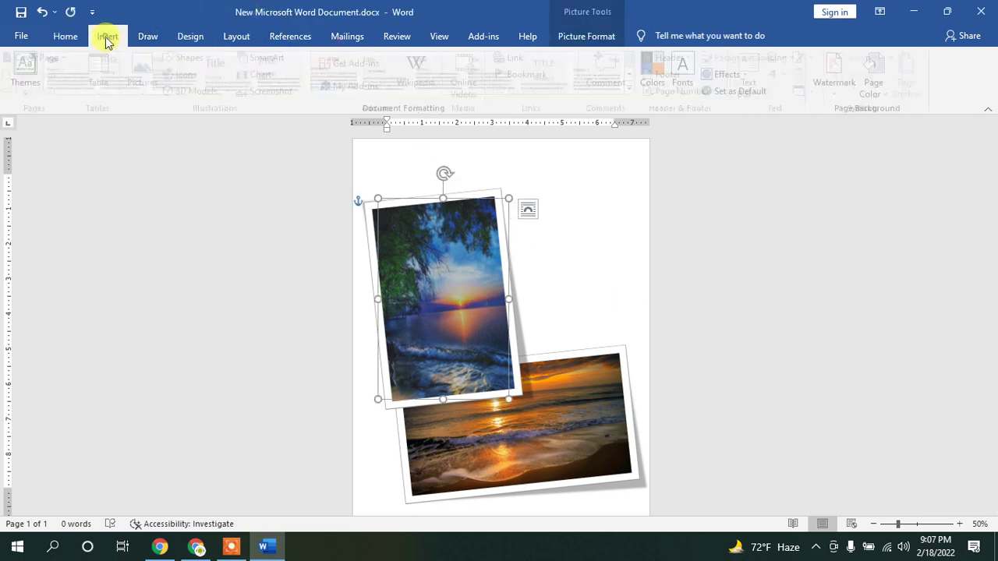
click(586, 36)
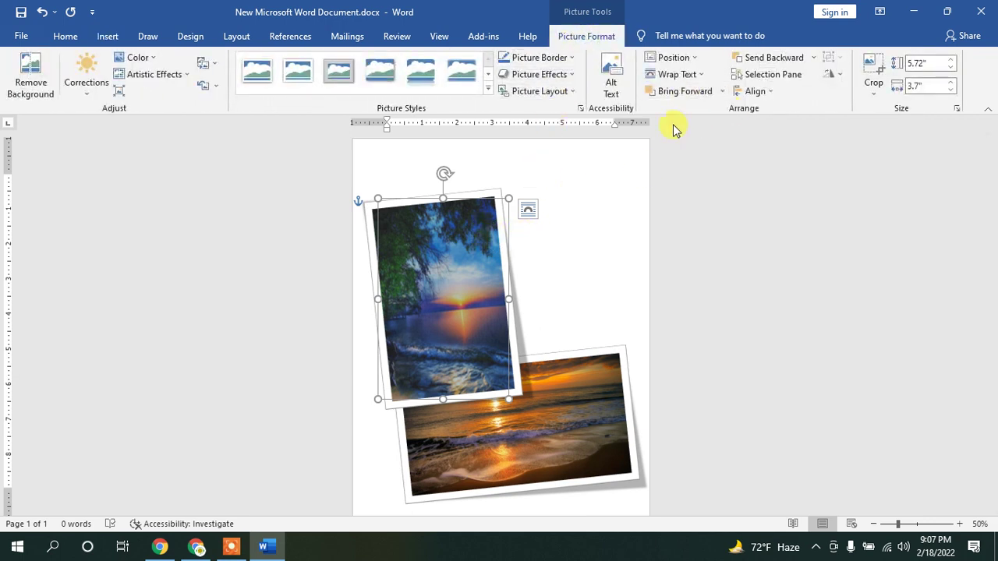
click(592, 249)
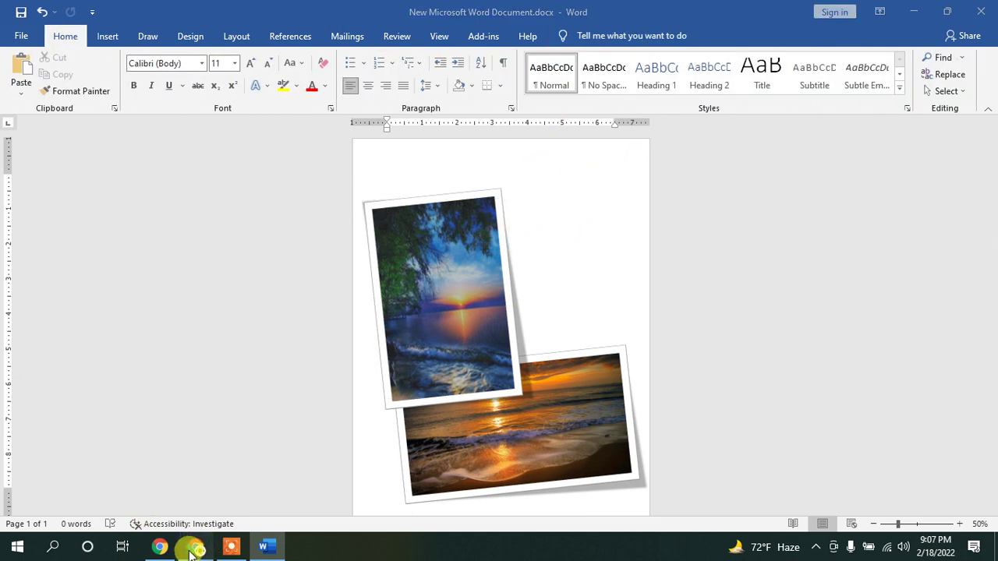
click(197, 546)
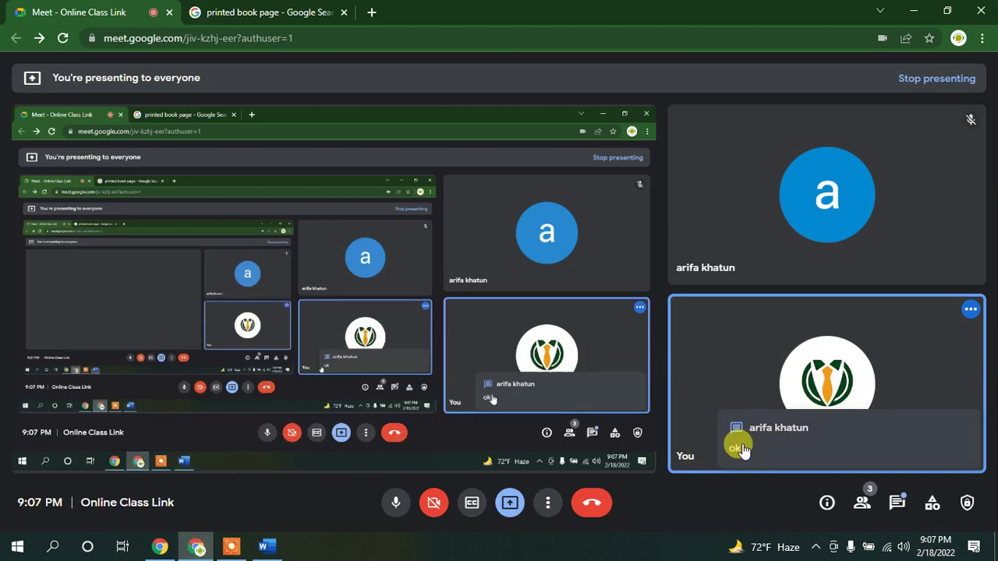
click(895, 505)
click(895, 507)
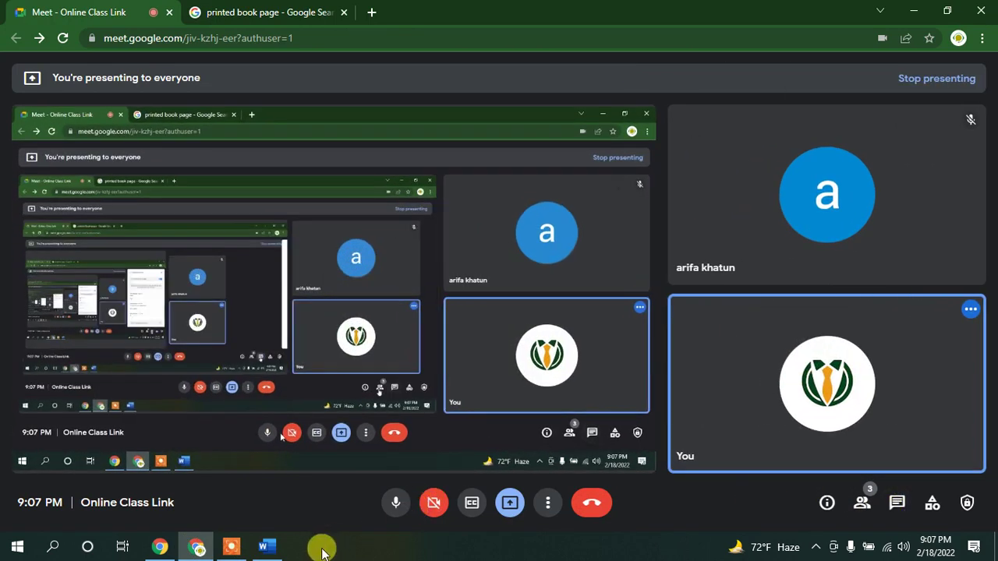
click(266, 546)
Step: View the portrait photo's Alt Text description, then close the pane and deselect it
click(471, 230)
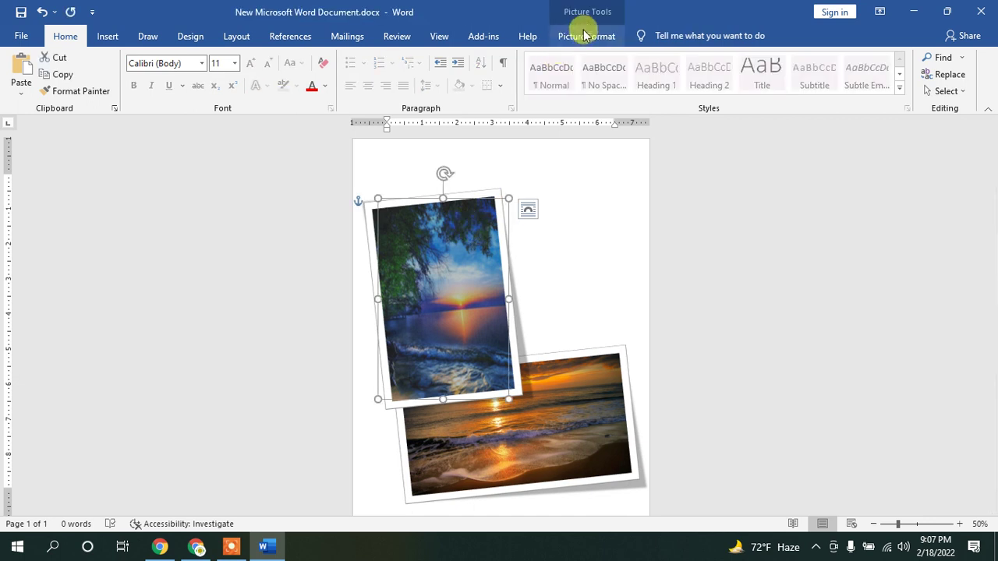
click(578, 39)
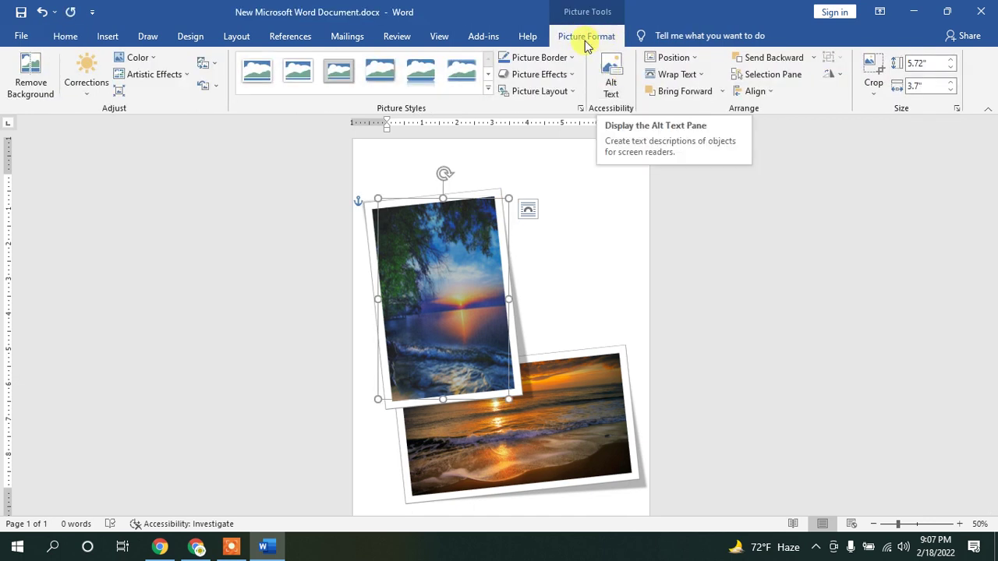
click(610, 78)
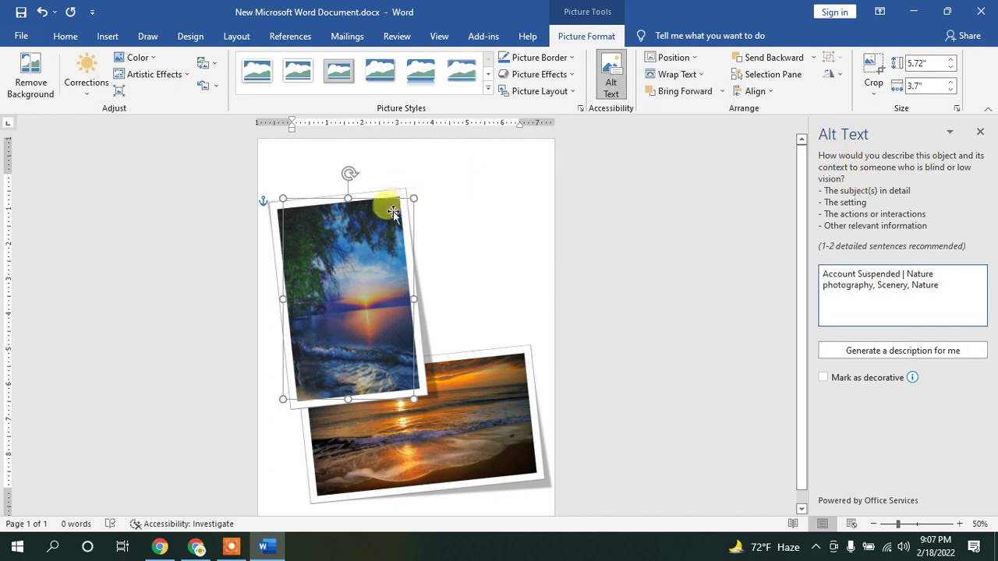
click(980, 134)
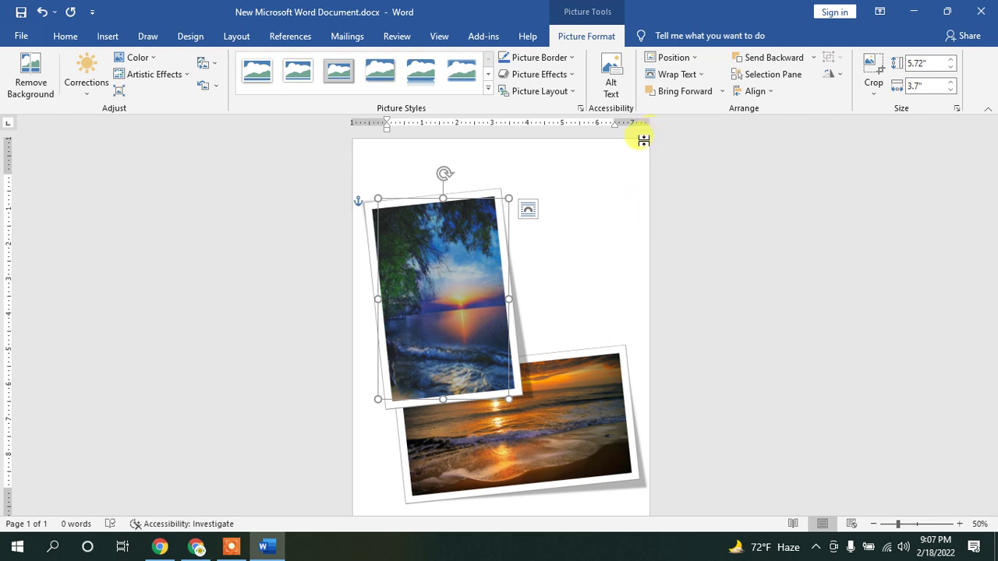
click(568, 282)
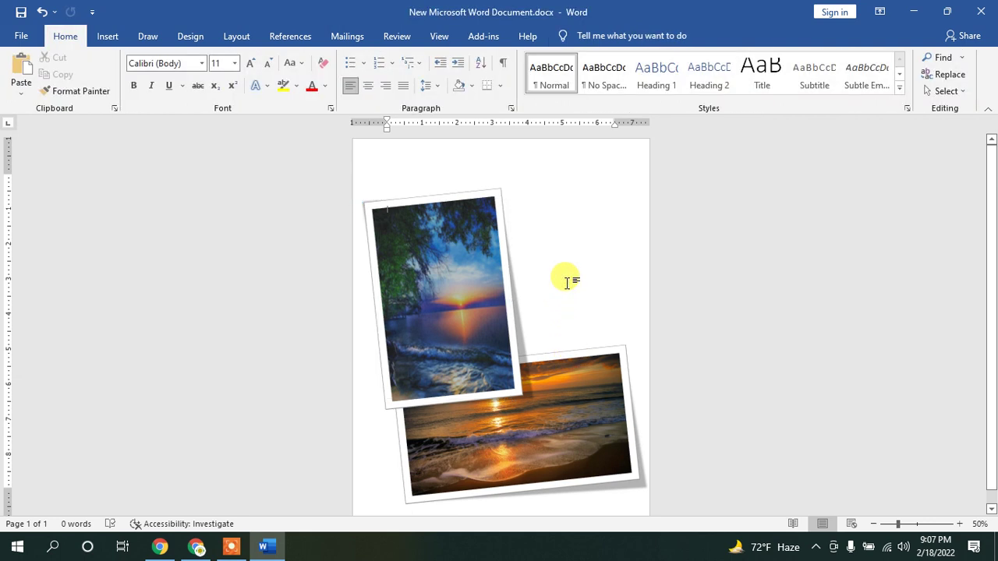
Step: Move the portrait sunset photo up and to the right
click(110, 37)
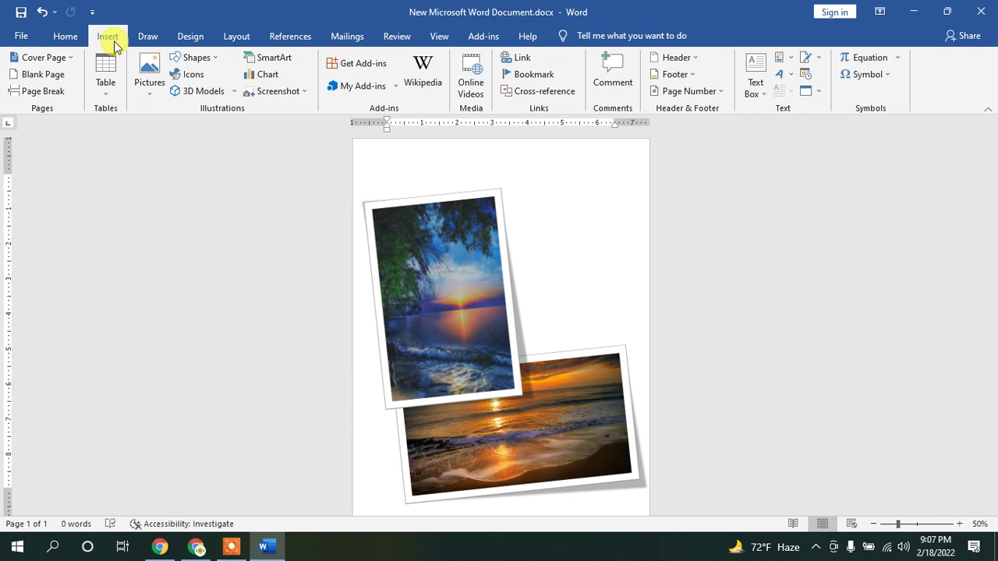
click(149, 74)
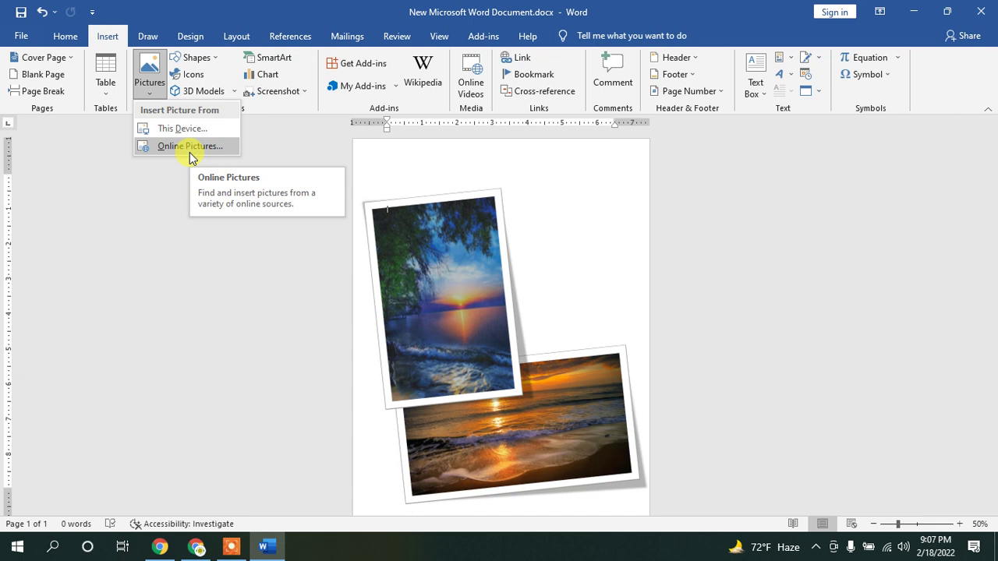
click(595, 296)
drag(473, 270, 483, 252)
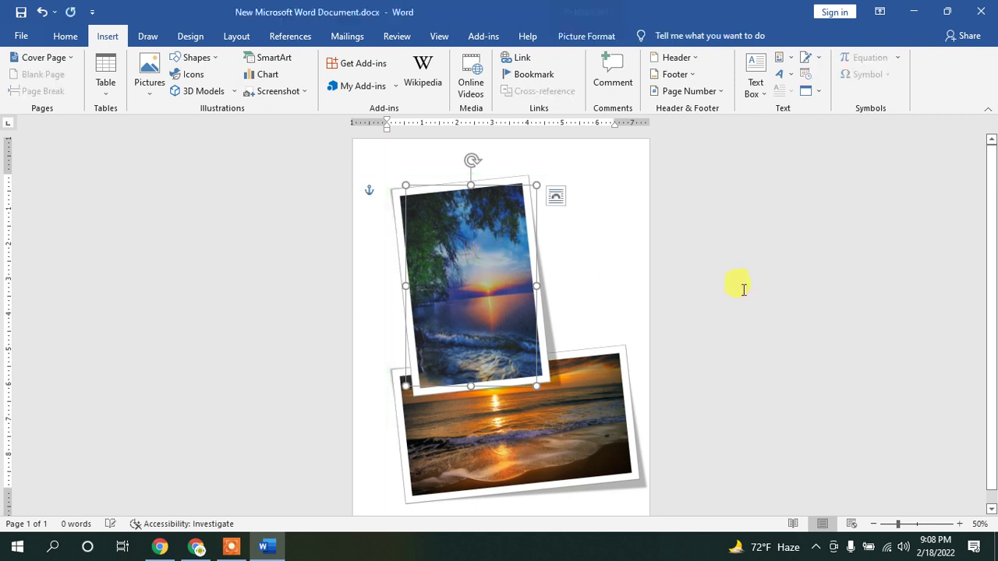
click(639, 278)
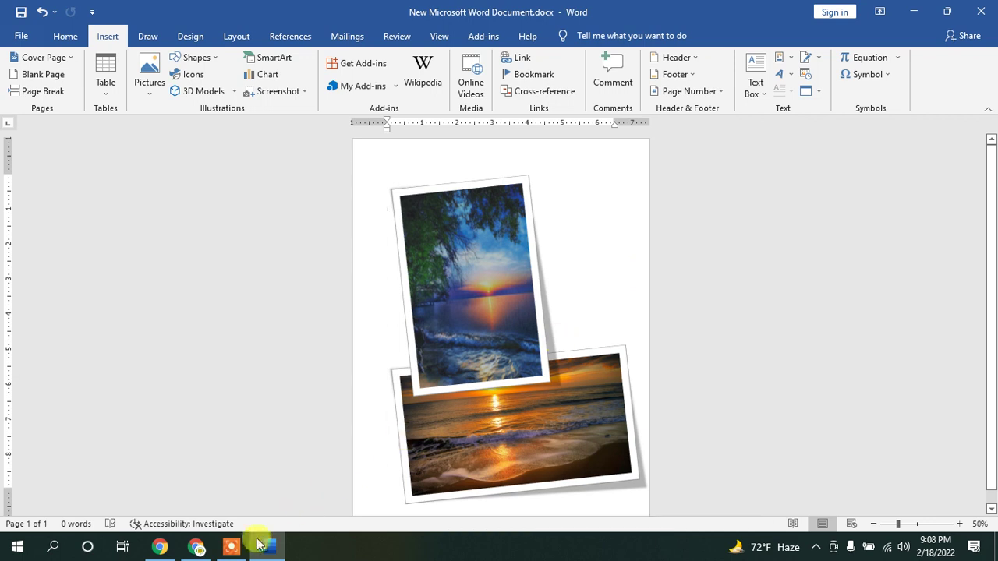
Step: Select the upper sunset picture and remove both sunset pictures with Ctrl+Z
click(231, 546)
click(514, 406)
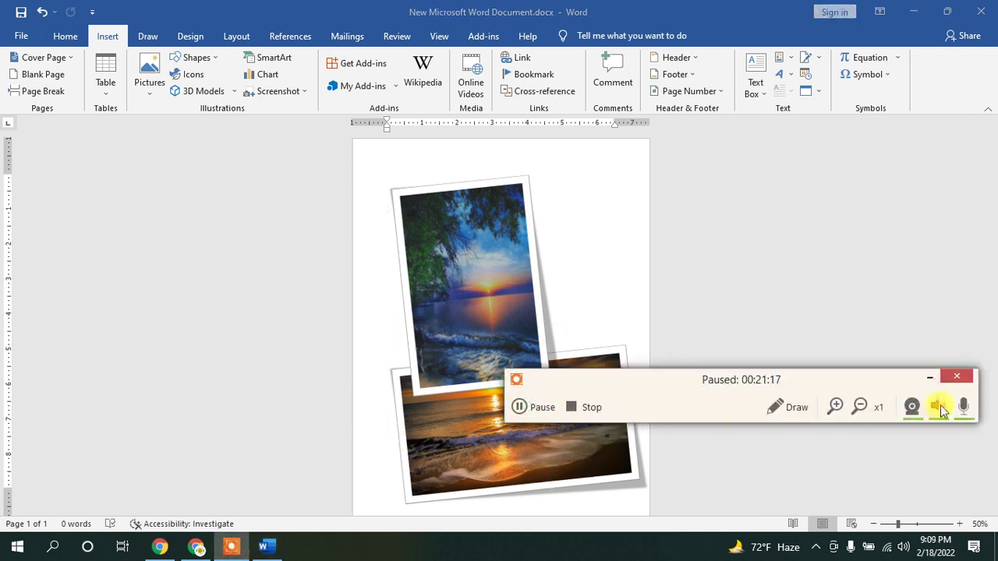
click(929, 376)
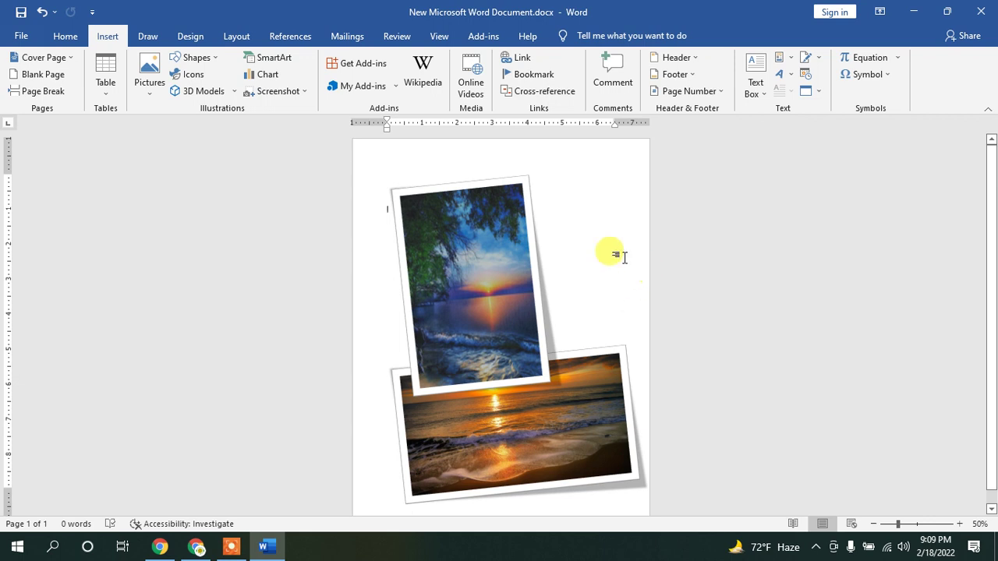
click(477, 260)
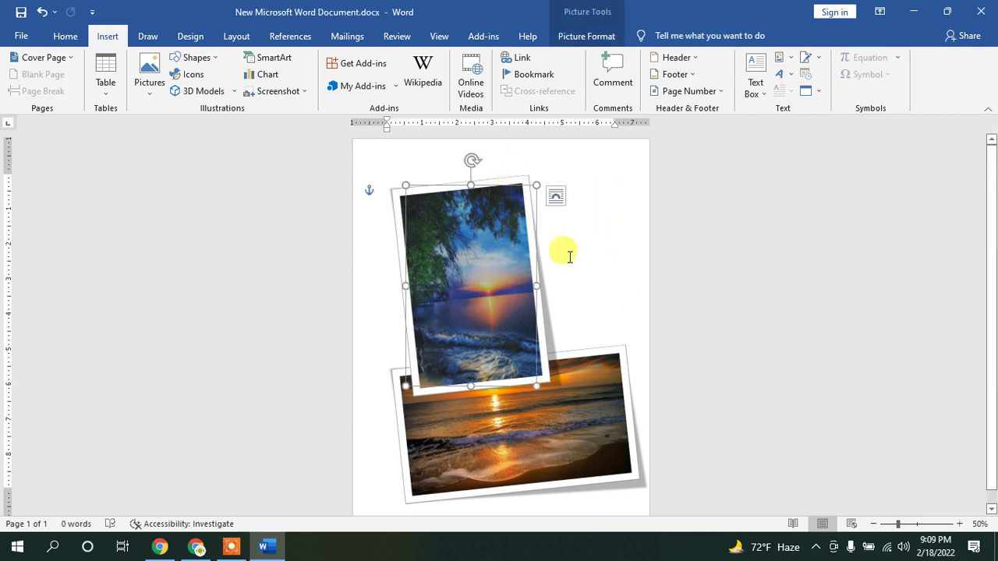
key(ctrl+z)
key(ctrl+z)
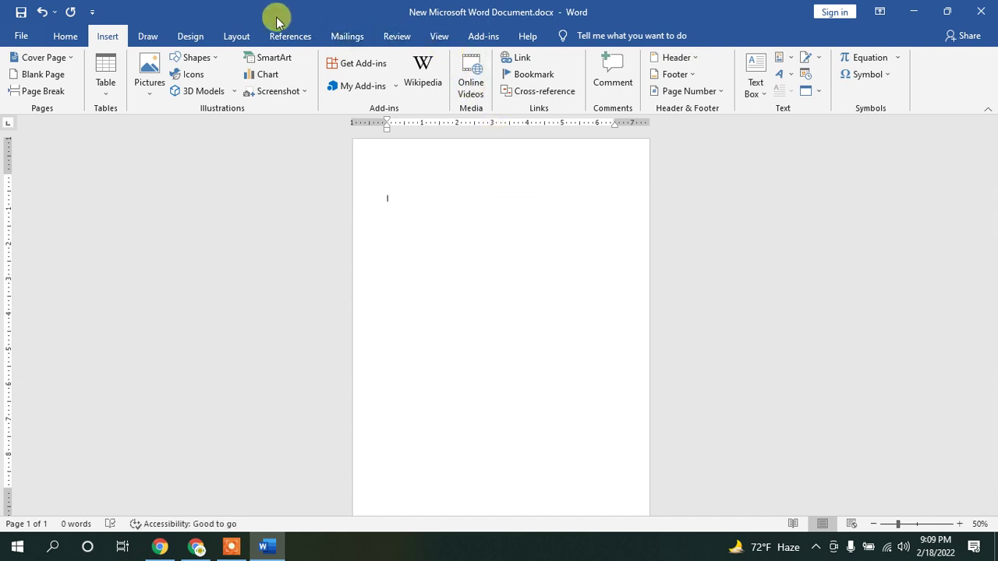
Step: Dismiss the Online Pictures search and generate six paragraphs of filler text with =rand
click(149, 87)
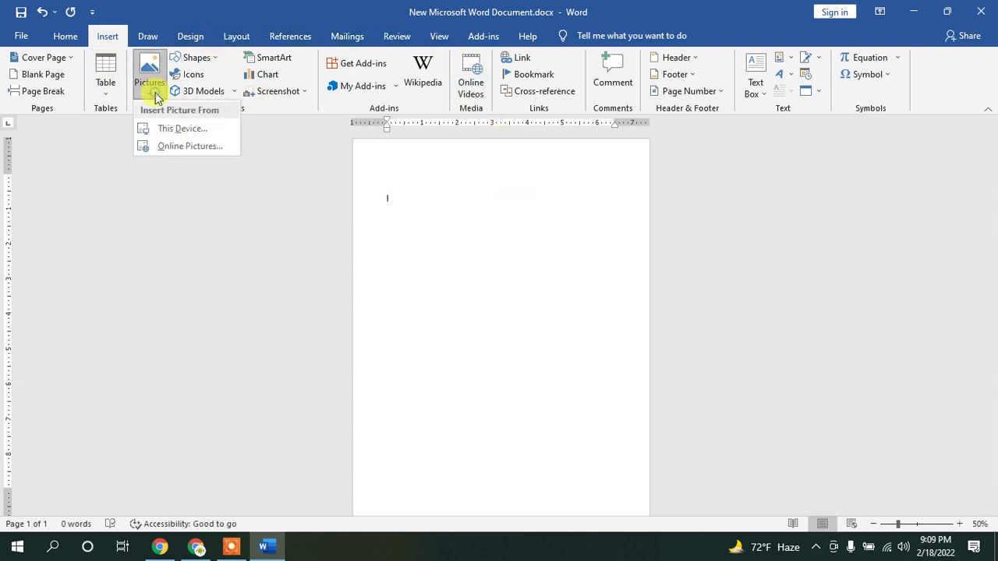
click(184, 146)
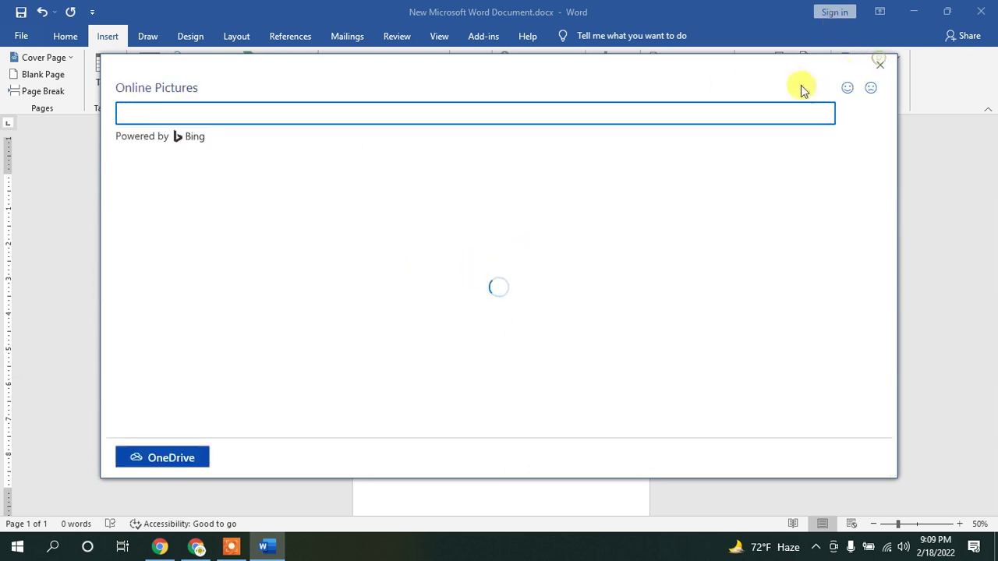
click(880, 64)
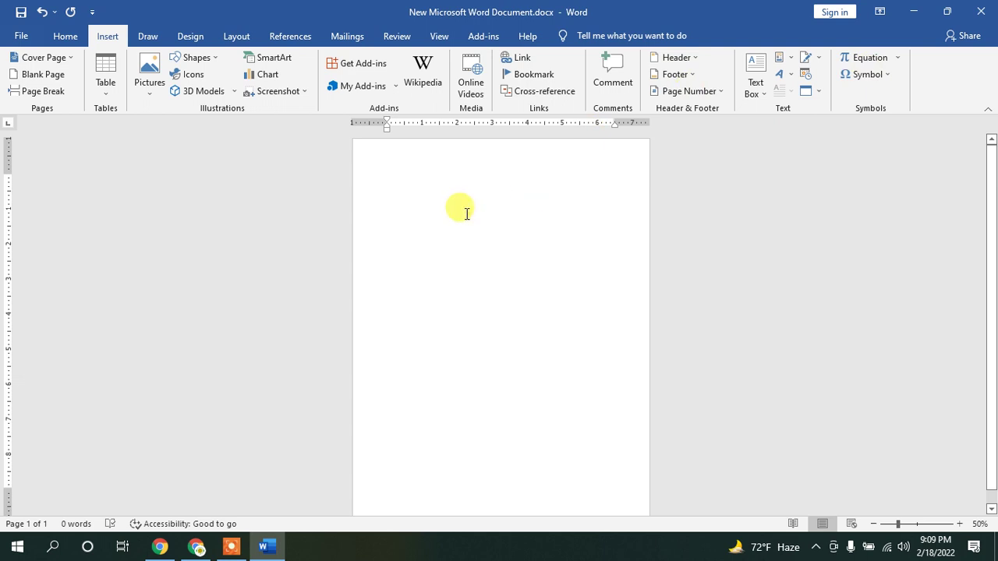
text(a)
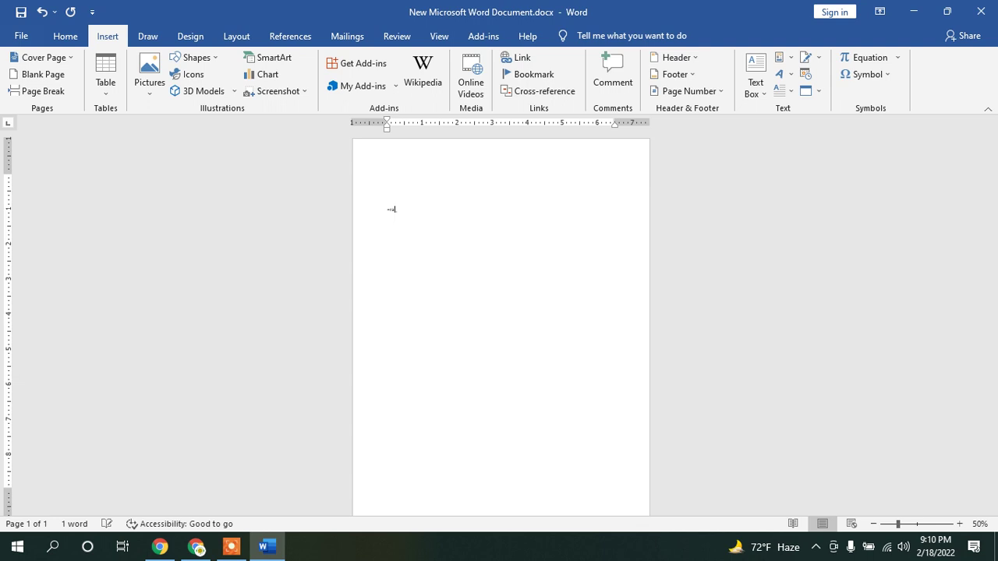
text(rand())
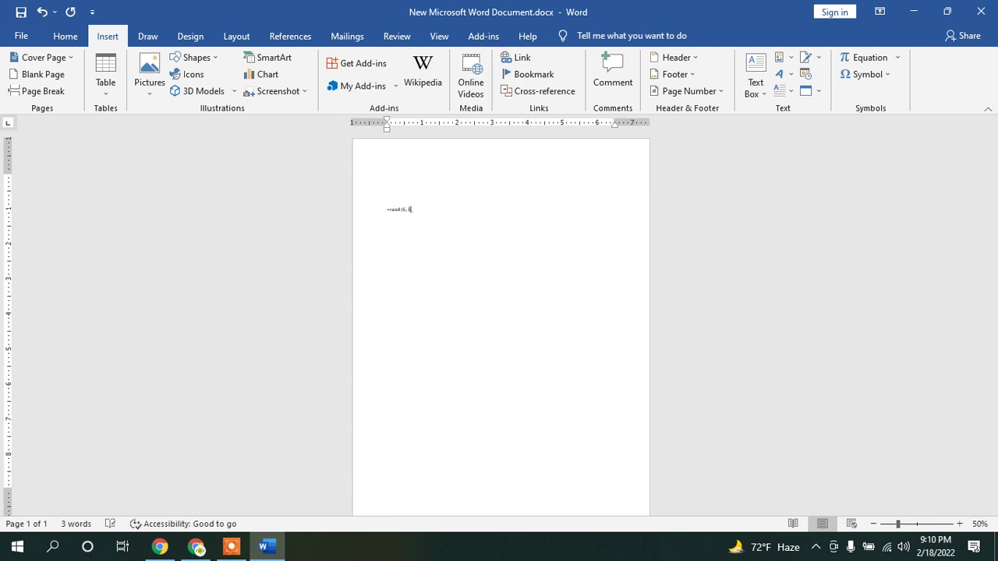
key(Return)
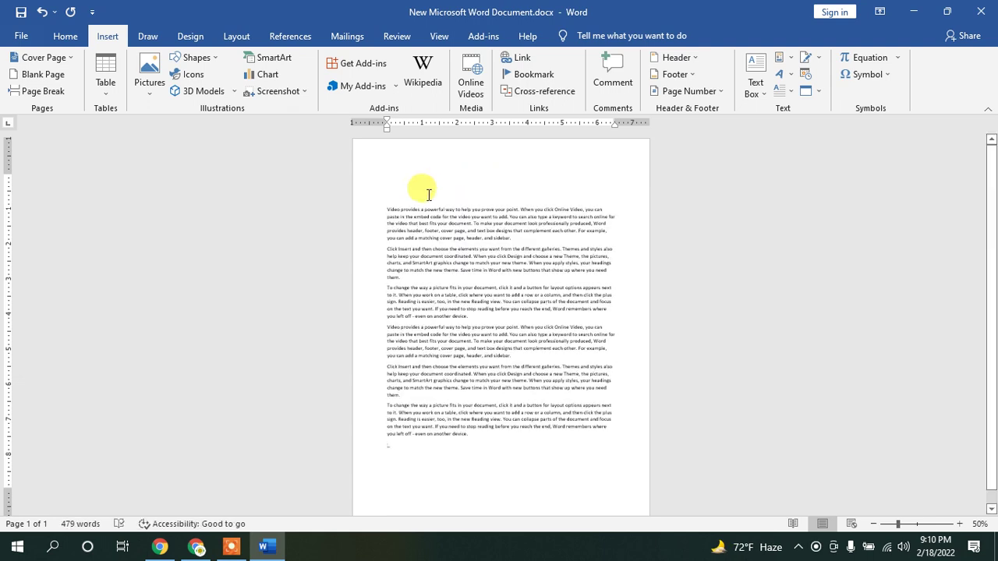
Step: Set the page zoom to 70%
click(959, 524)
click(960, 524)
click(959, 524)
click(959, 524)
click(959, 524)
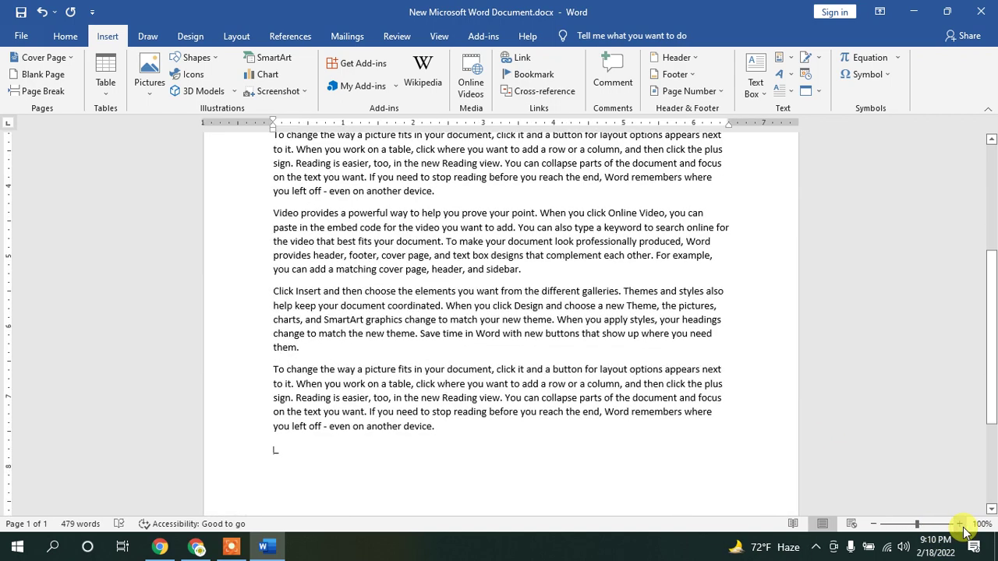
click(875, 524)
click(875, 524)
click(875, 524)
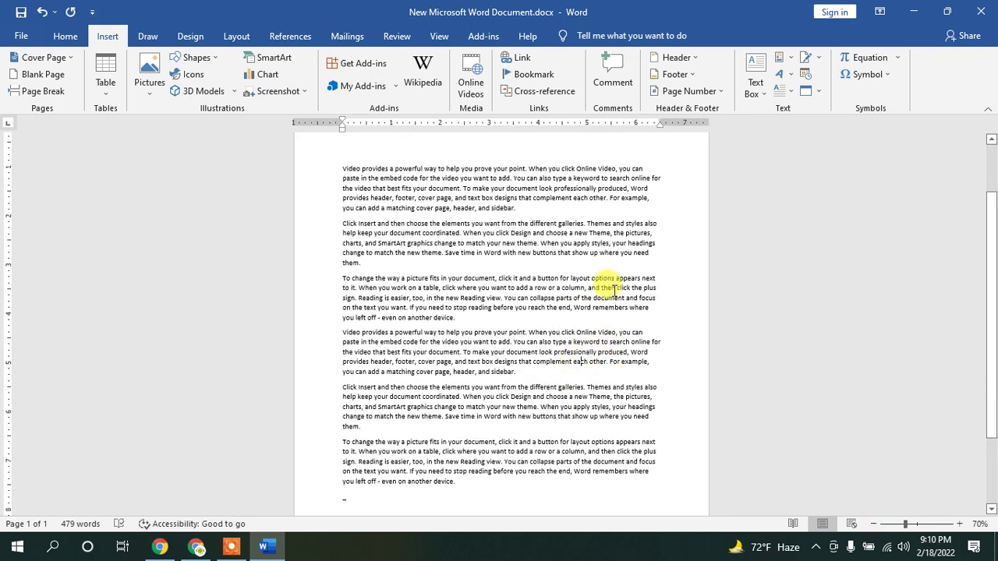
Step: Search Online Pictures for 'cricket ball' and insert the second result
click(146, 81)
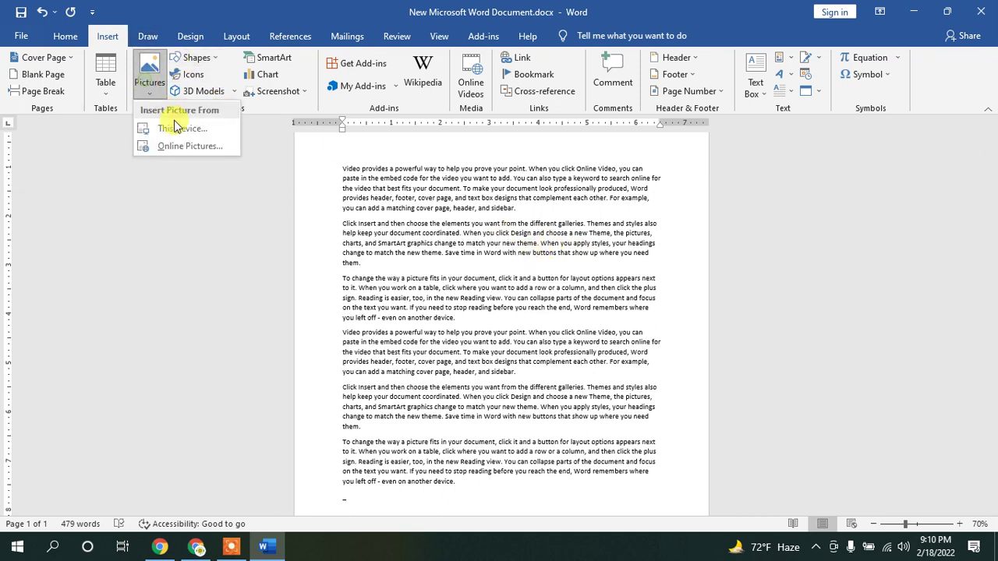
click(177, 145)
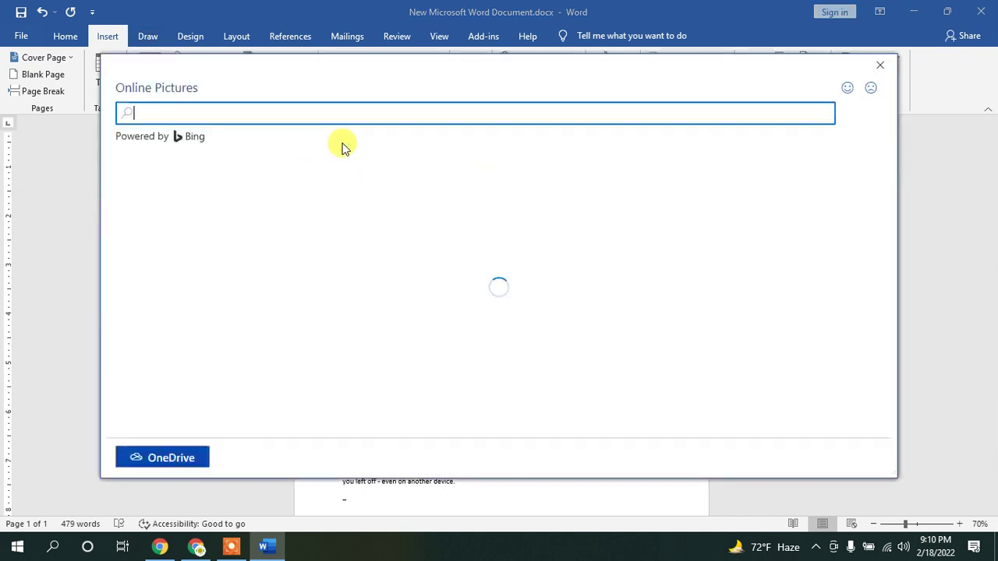
text(cricket )
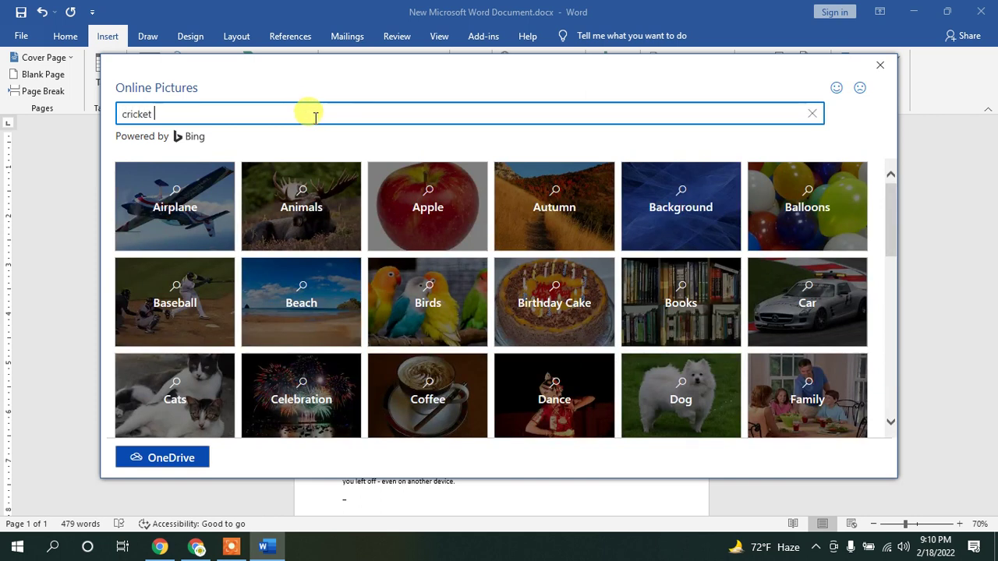
text(bal)
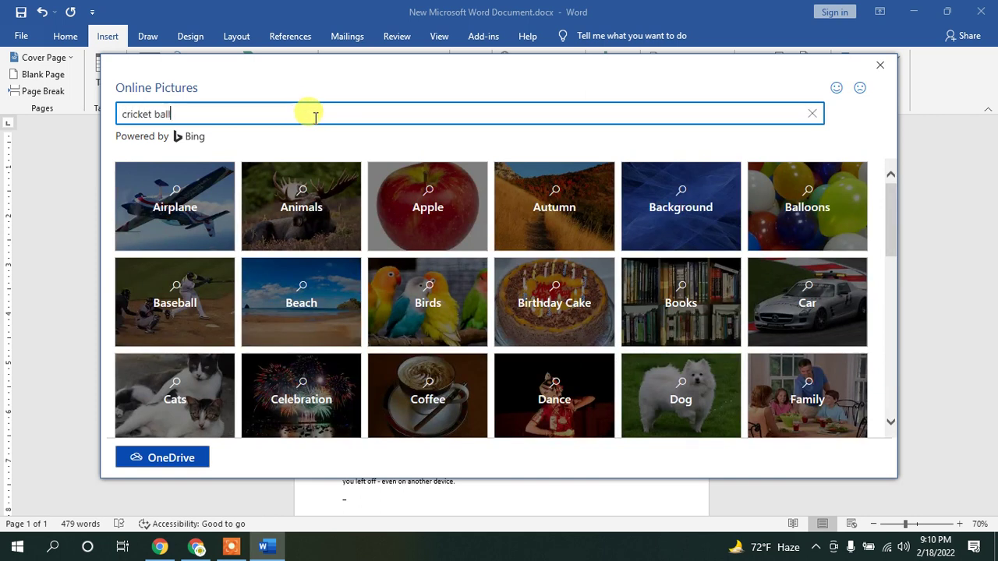
text(l)
key(Return)
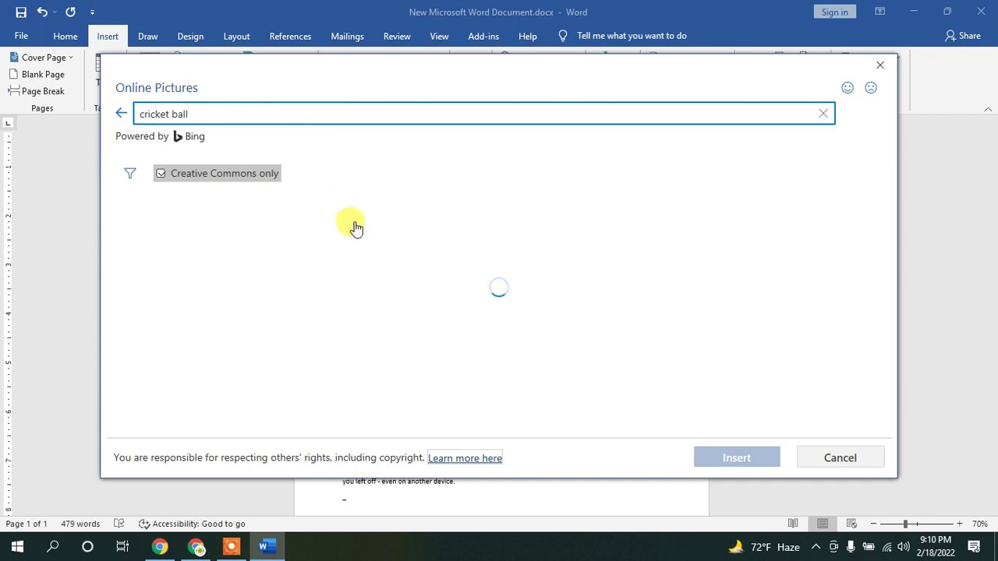
click(260, 250)
click(744, 459)
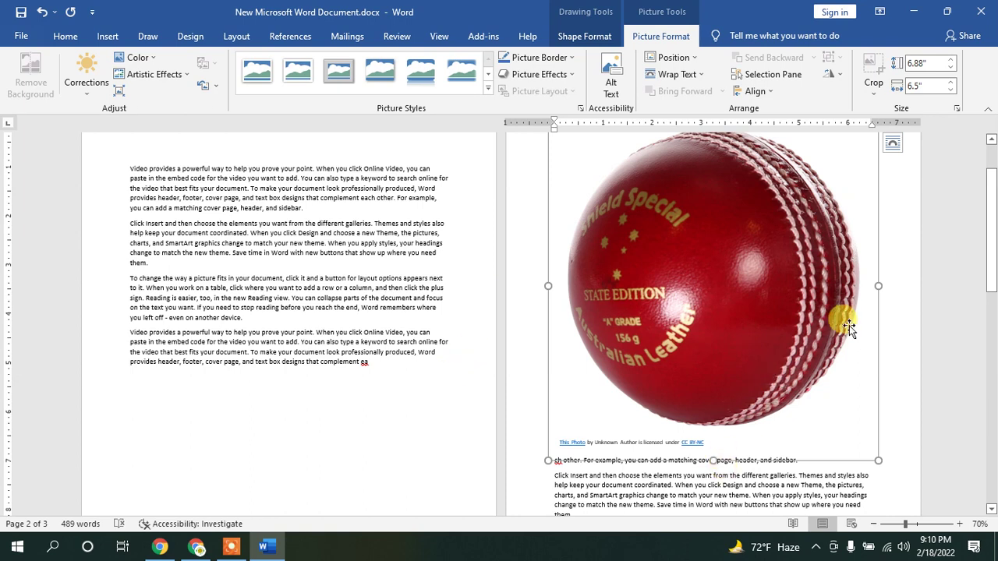
Step: Position the cricket ball picture at Top Left with square text wrapping
click(585, 36)
click(670, 37)
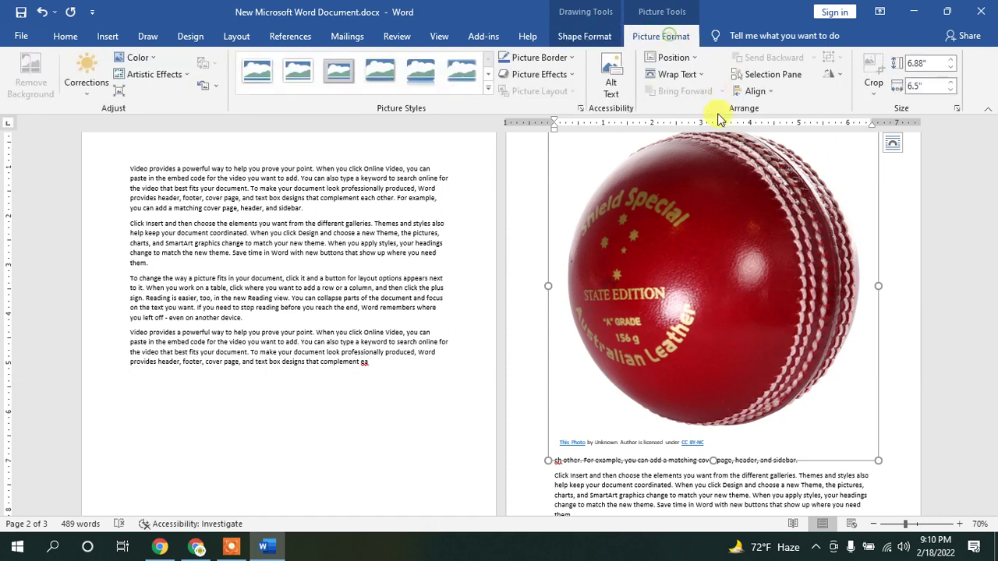
click(669, 58)
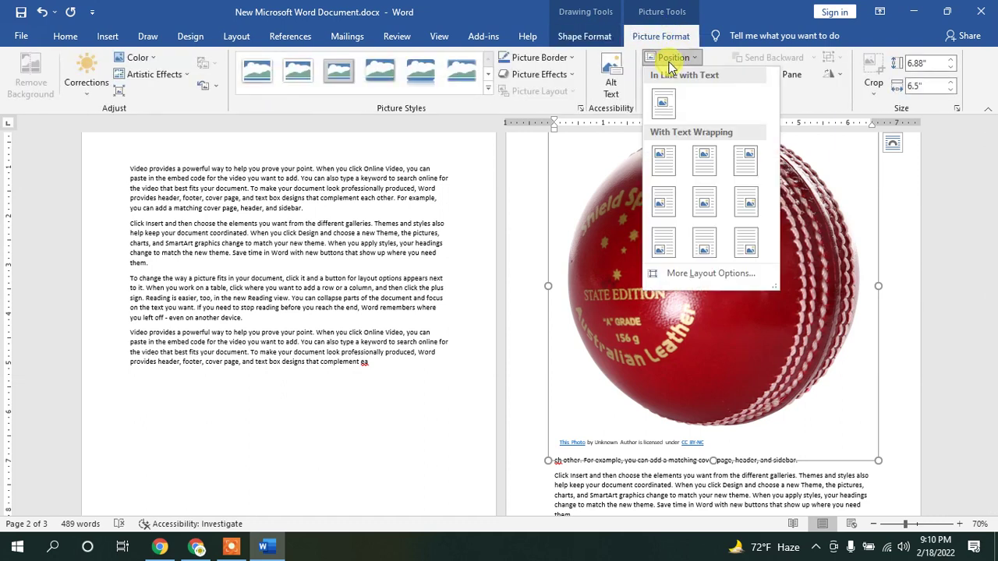
click(663, 160)
Step: Shrink the picture to 2.61" by 2.46" and move it to page 1's top left
scroll(708, 313, up, 2)
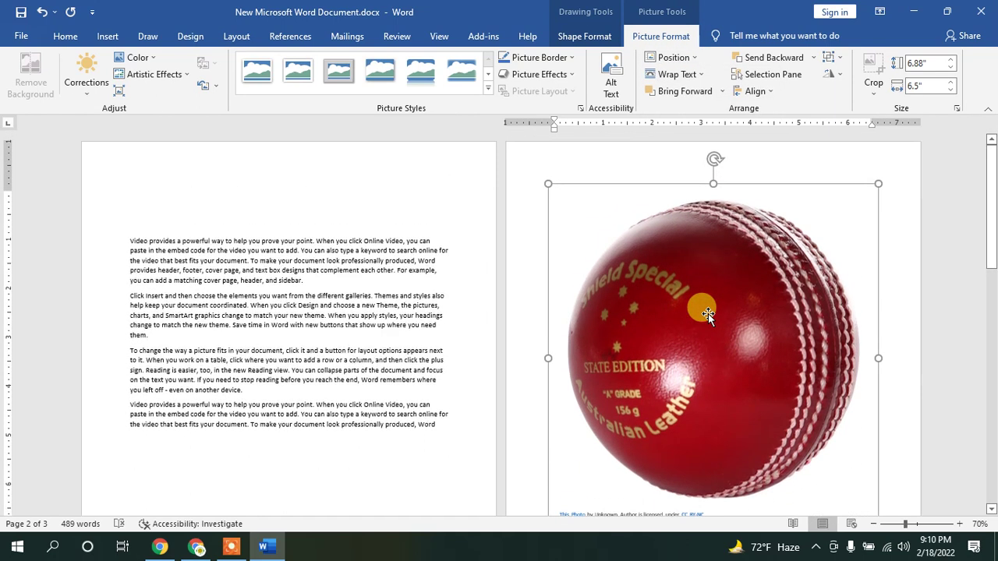
drag(876, 185, 676, 405)
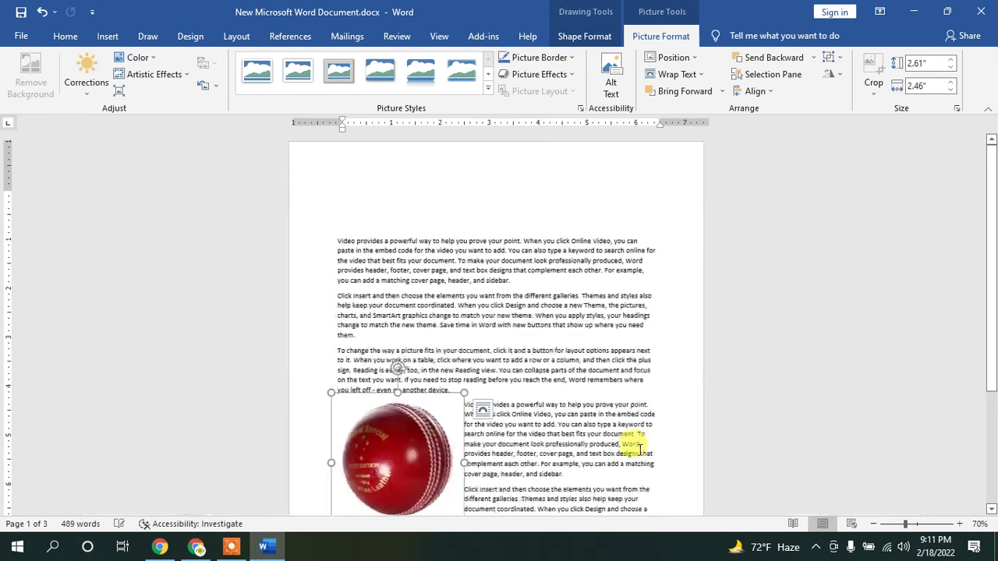
drag(366, 402, 409, 255)
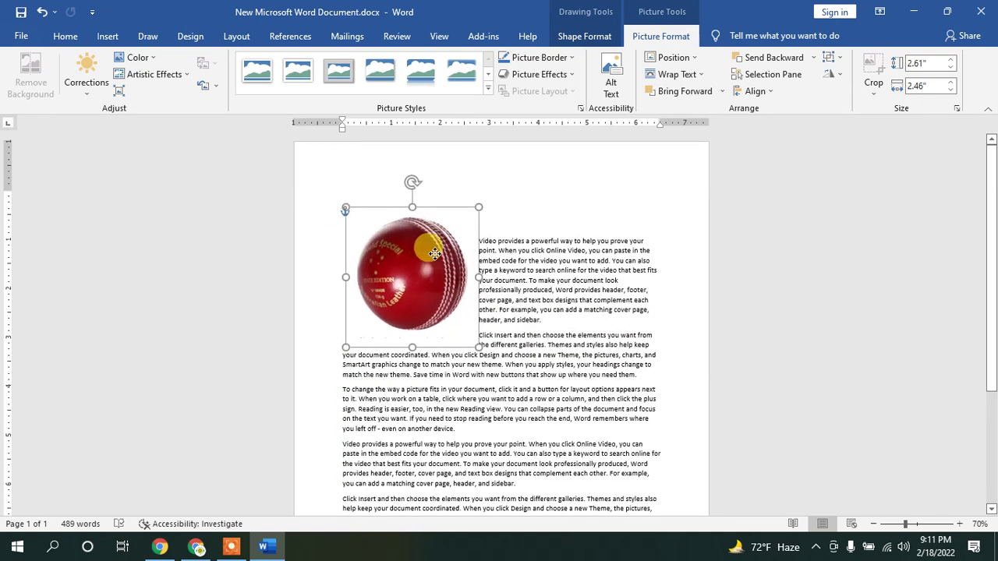
Step: Reapply Top Left wrapping, then drag the cricket ball to the top centre among the paragraphs
click(672, 56)
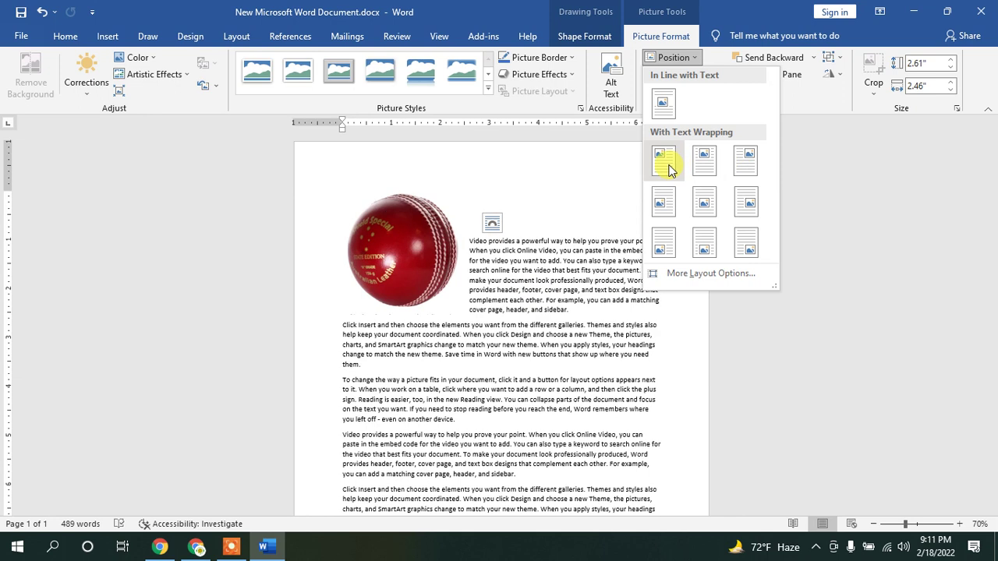
click(668, 170)
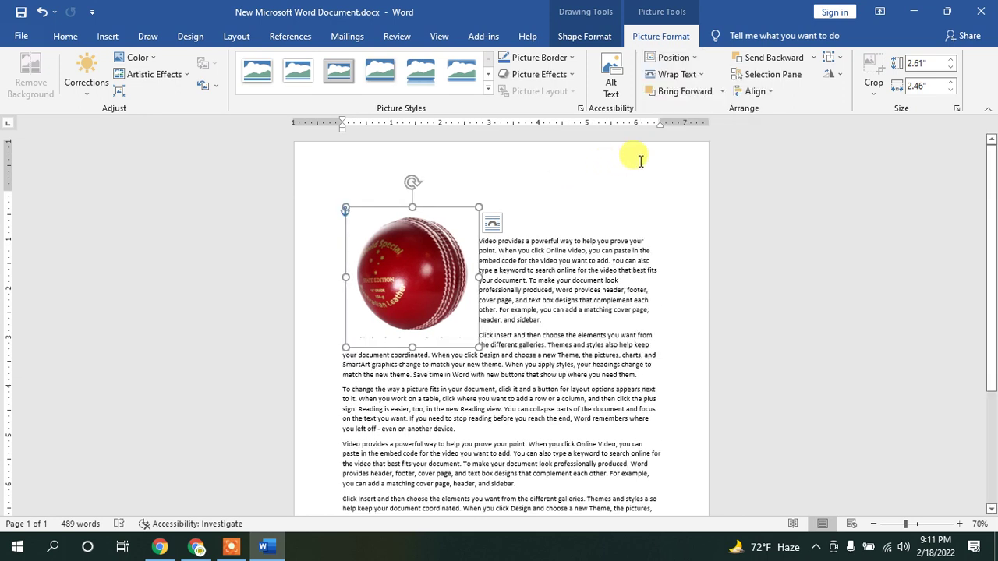
drag(425, 248, 495, 270)
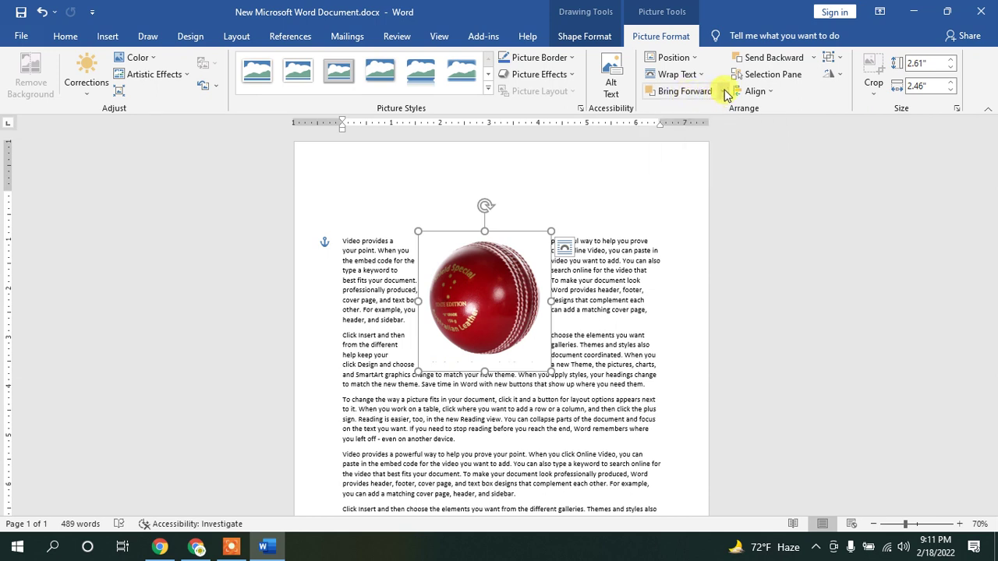
click(724, 93)
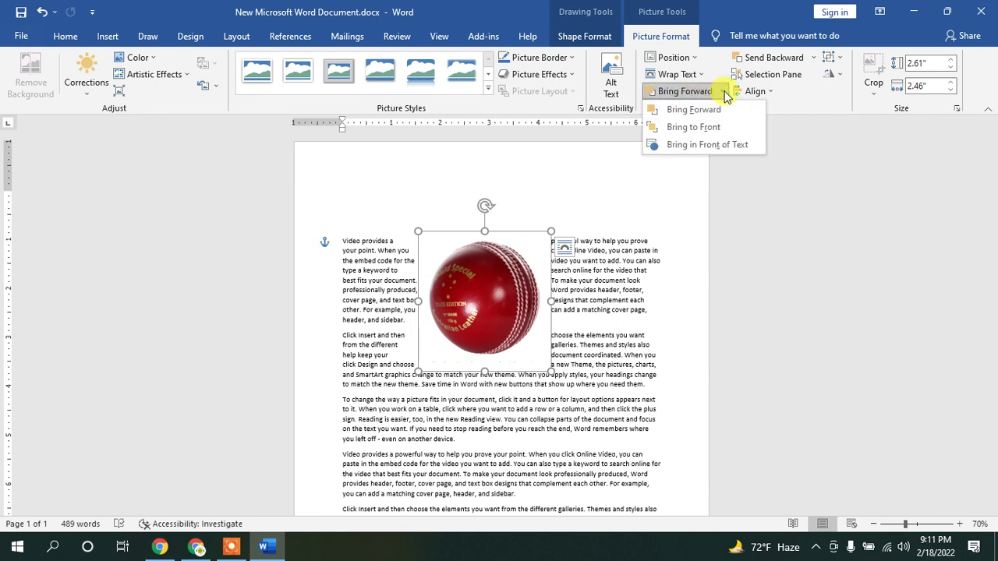
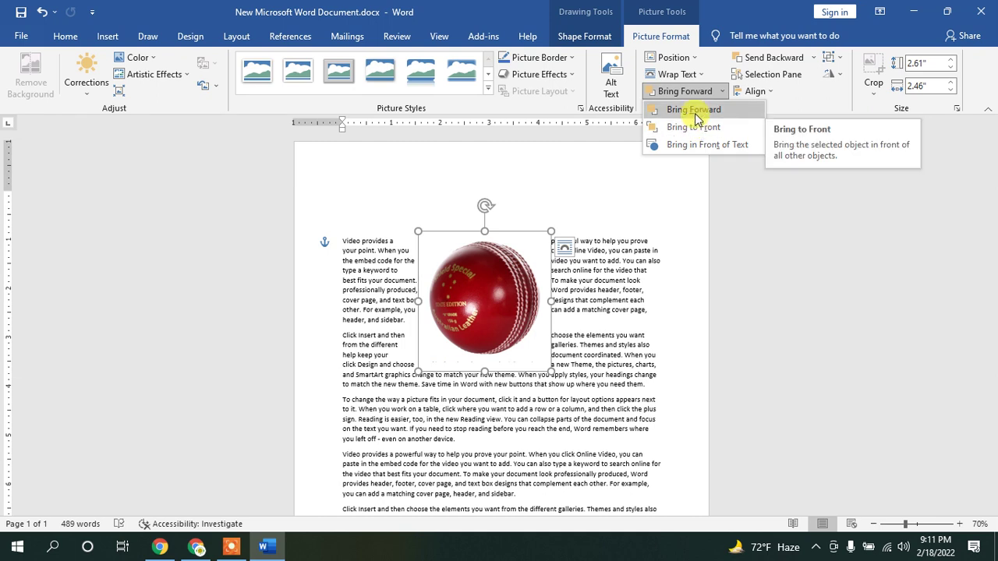
Step: Send the cricket ball picture to the back, then set its wrapping to In Front of Text
click(812, 59)
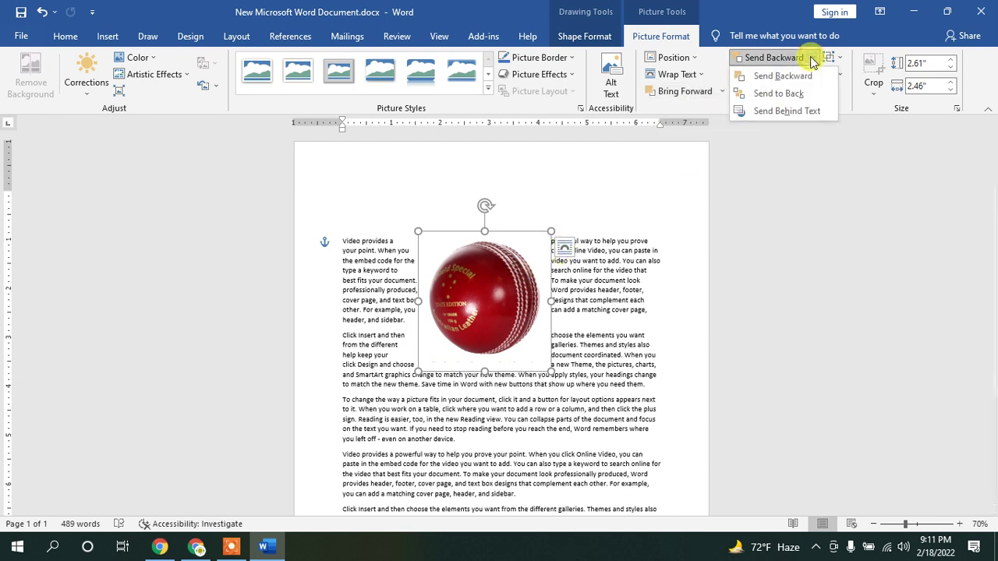
click(772, 93)
drag(524, 283, 537, 309)
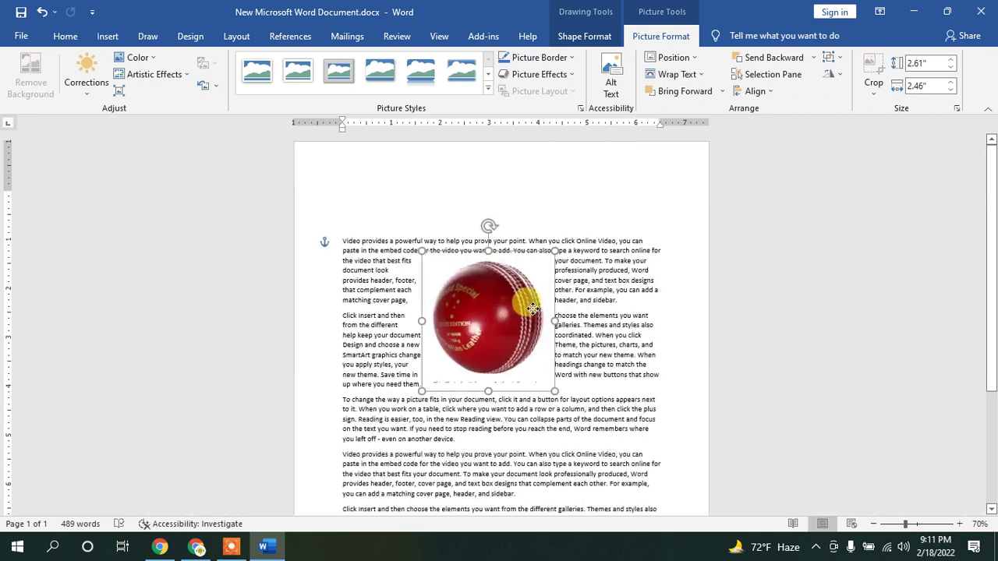
click(700, 78)
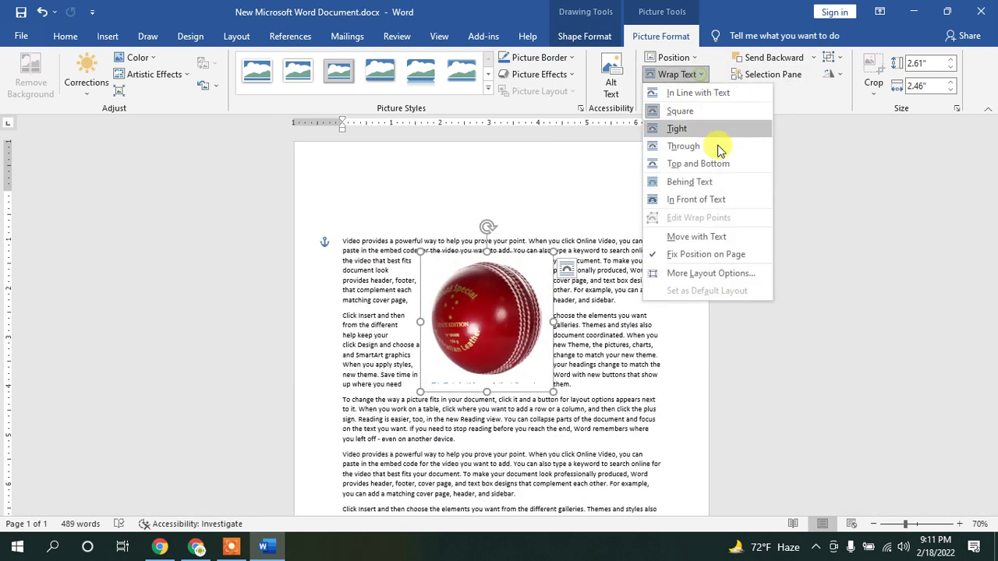
click(706, 197)
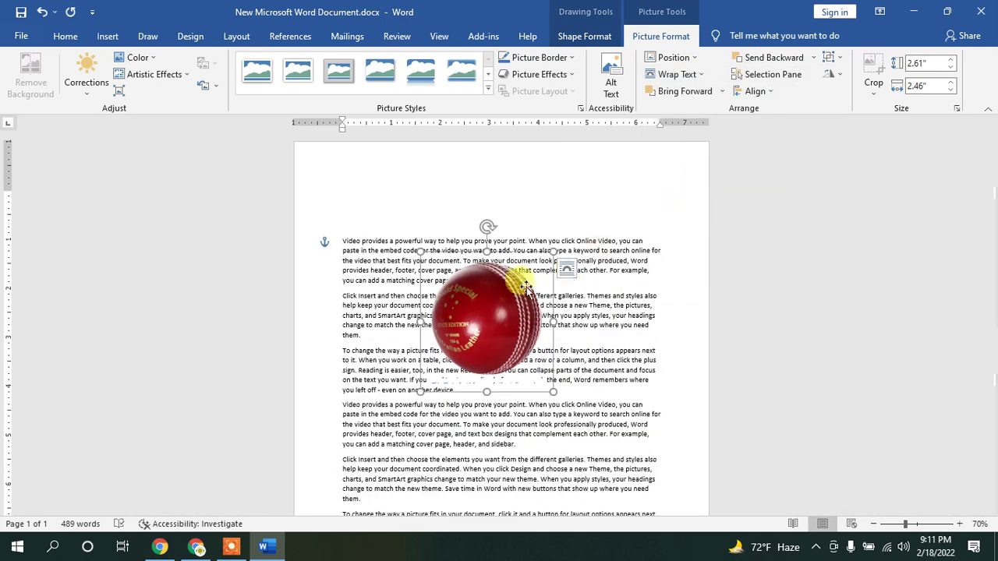
drag(483, 296, 493, 296)
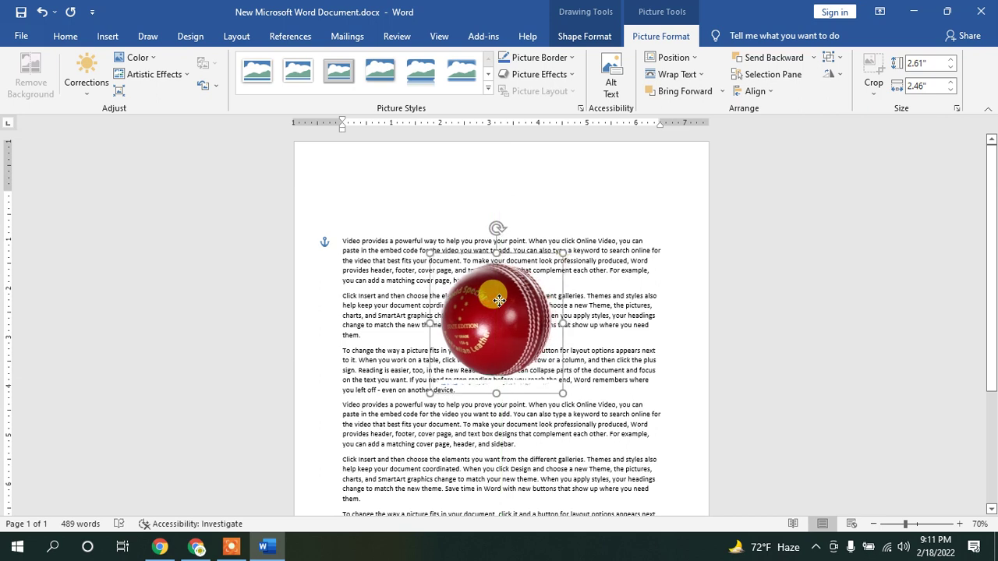
Step: Send the ball backward and drag it into place over the upper paragraphs
click(810, 62)
click(780, 74)
drag(520, 306, 508, 304)
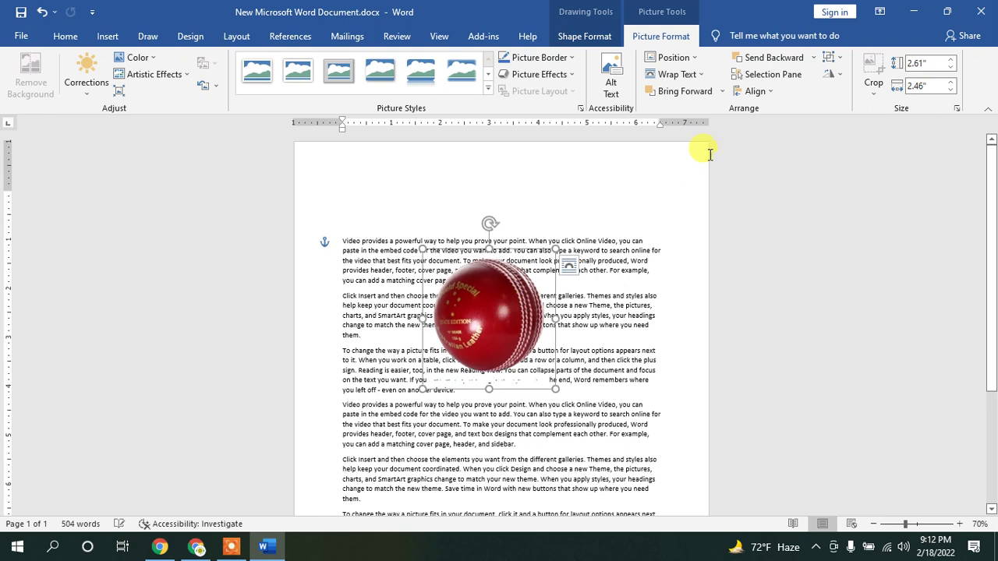
click(813, 60)
click(560, 210)
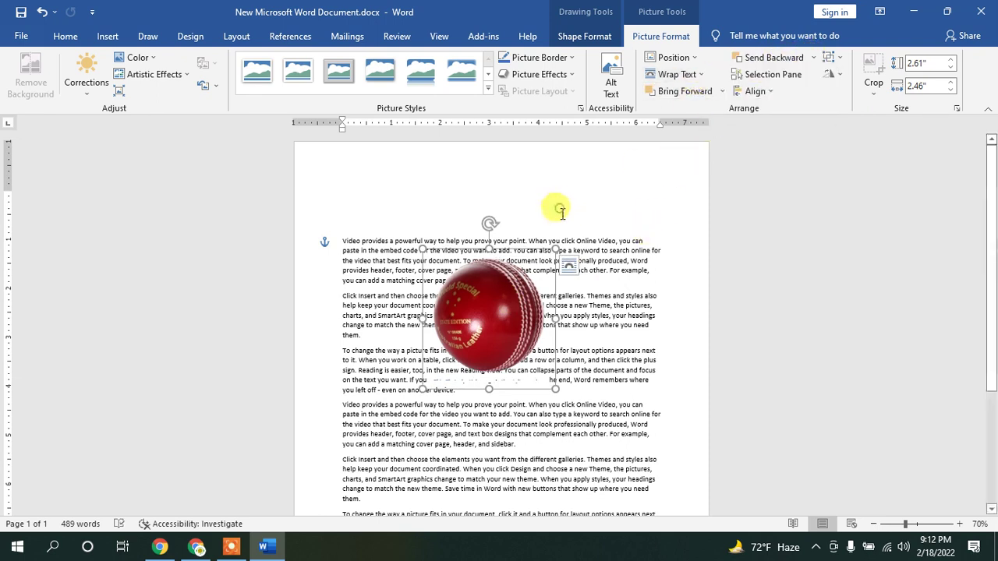
click(605, 277)
mouse_move(499, 315)
mouse_down()
mouse_move(501, 333)
mouse_move(460, 289)
mouse_move(542, 276)
mouse_move(538, 332)
mouse_move(510, 304)
mouse_up()
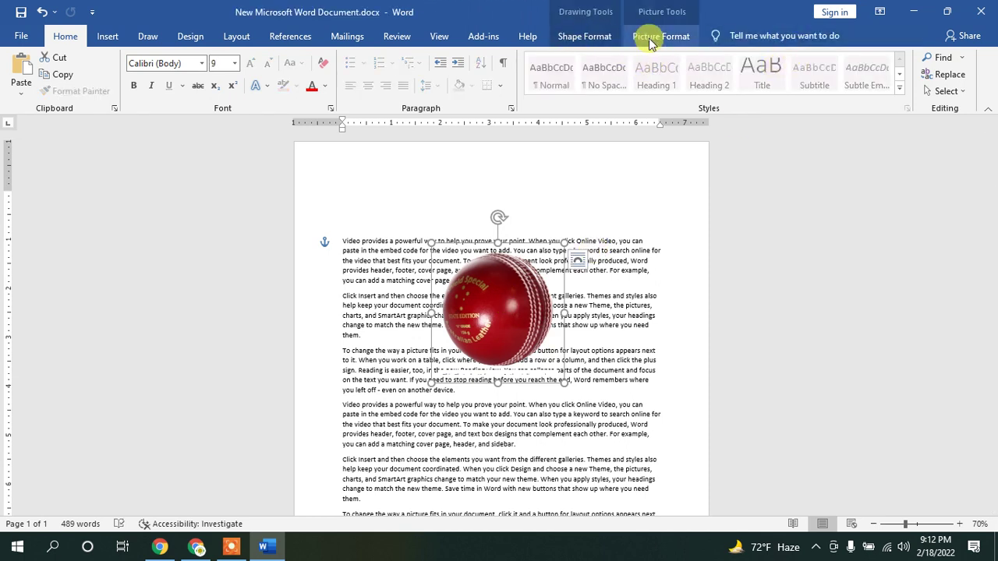
Step: Drag the ball picture up and over to the top-left of the text
click(648, 36)
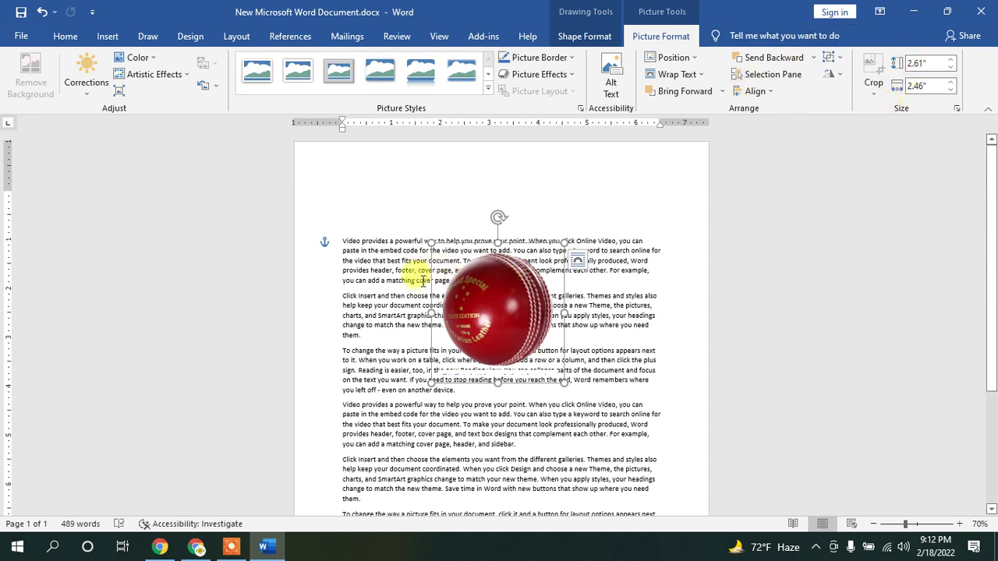
drag(501, 301, 595, 236)
key(ctrl+a)
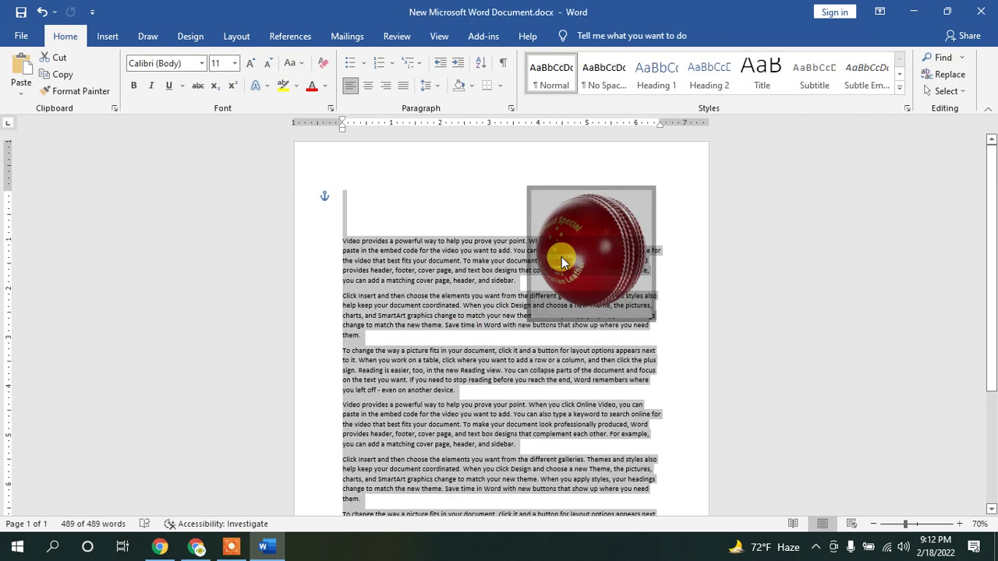
drag(537, 248, 464, 250)
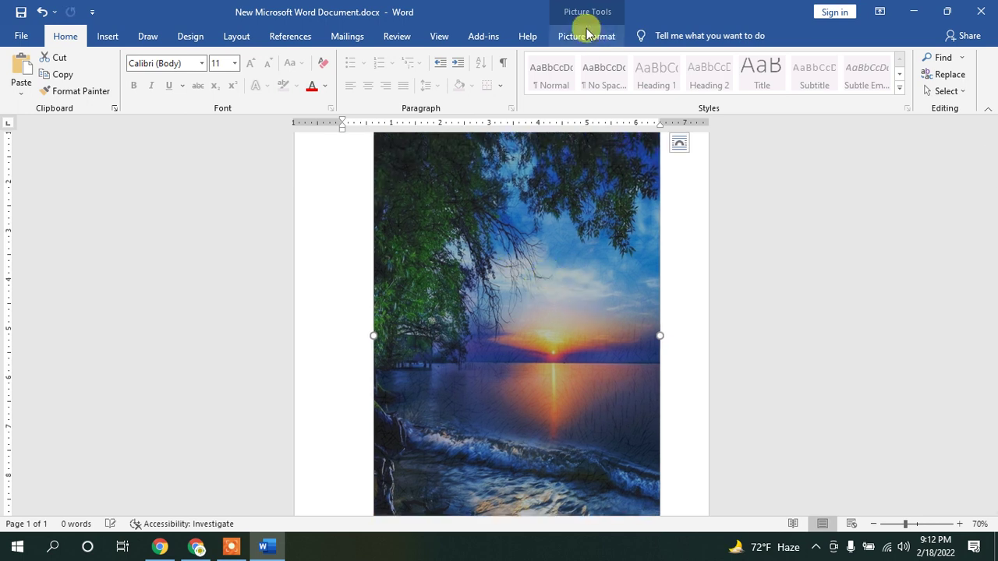
Step: Open the Selection Pane listing Picture 6, then admit the waiting participant to the video call
click(586, 36)
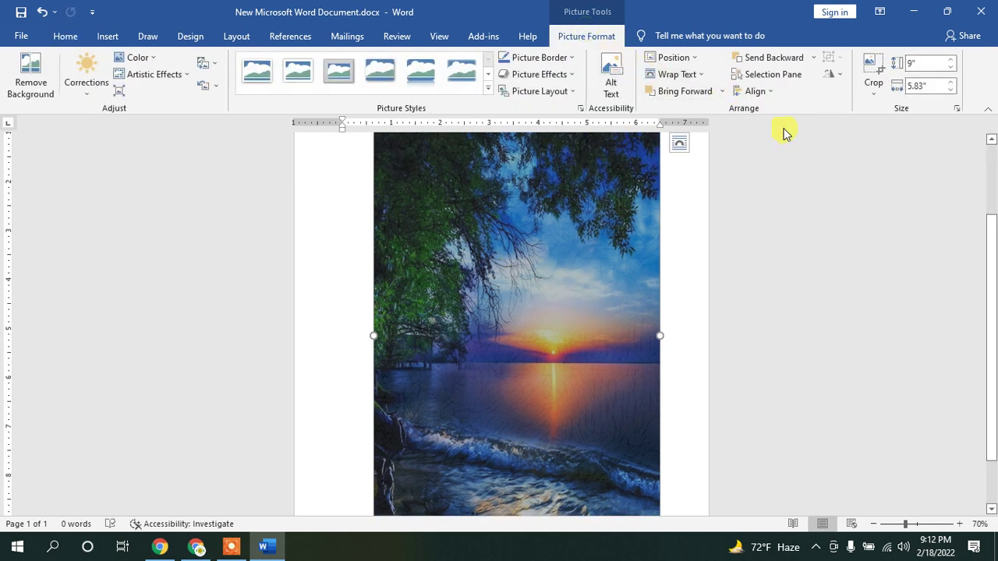
click(762, 82)
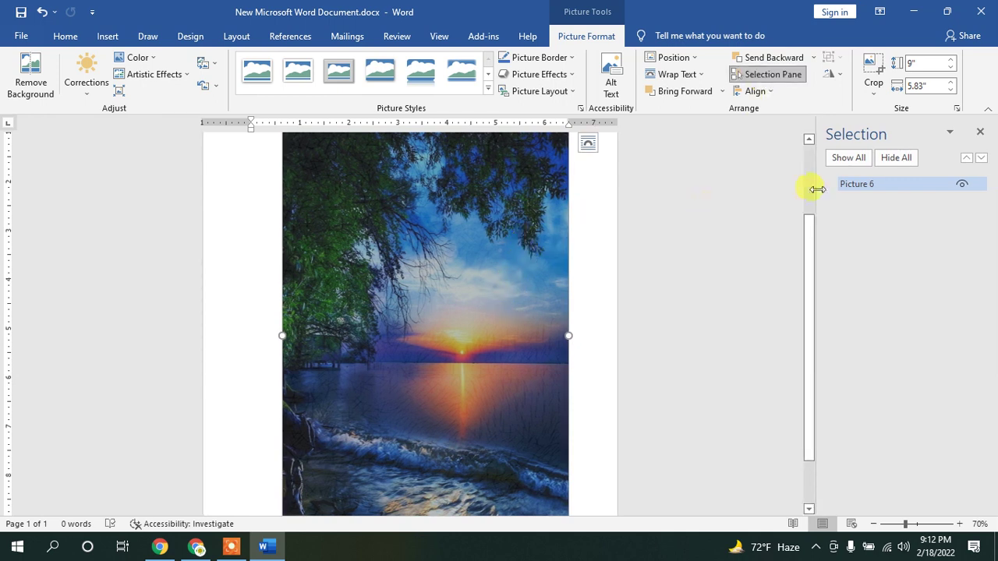
drag(882, 184, 799, 184)
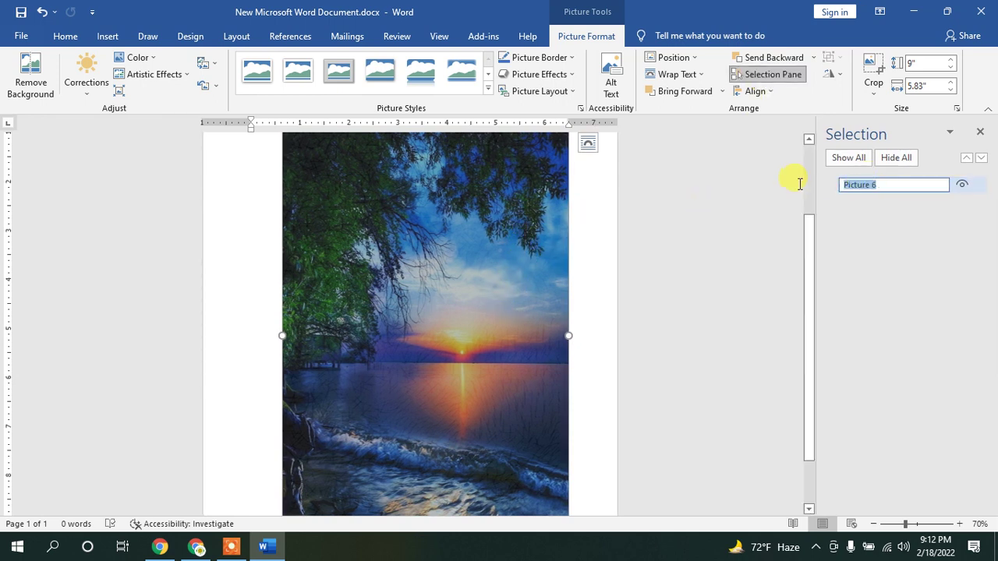
click(196, 546)
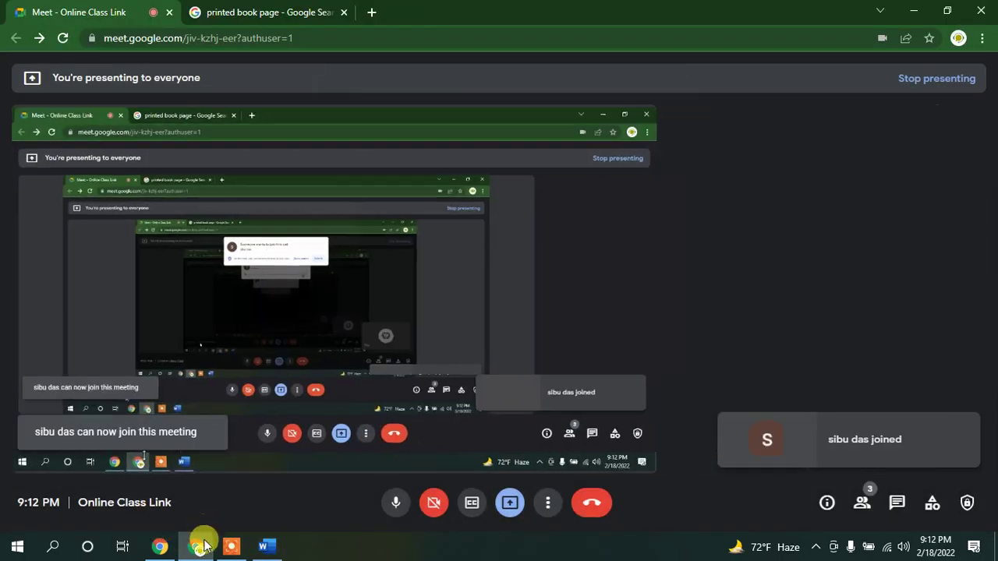
click(197, 546)
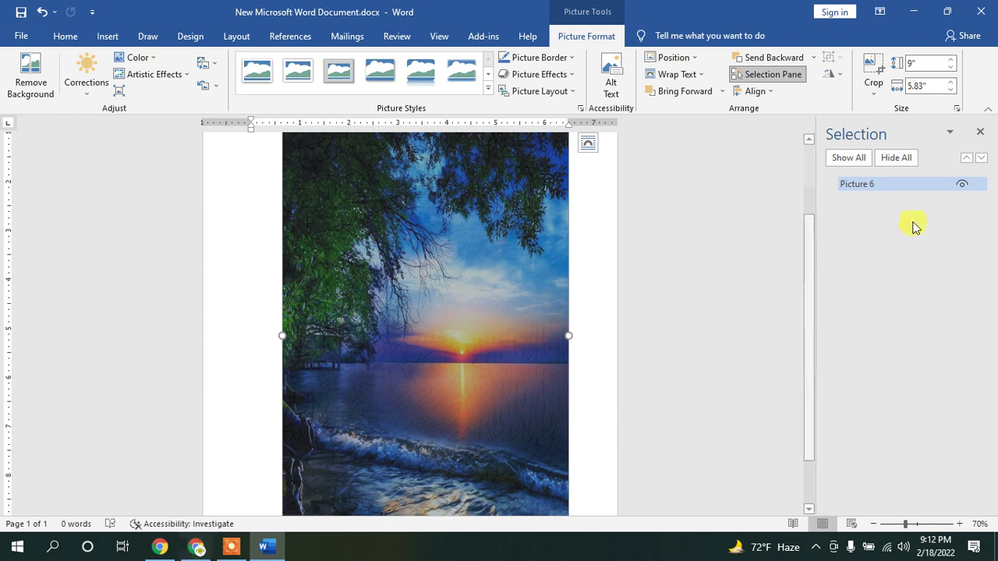
Step: Close the Selection pane and try Align Left, Align Right and Align Middle on the sunset photo
click(981, 134)
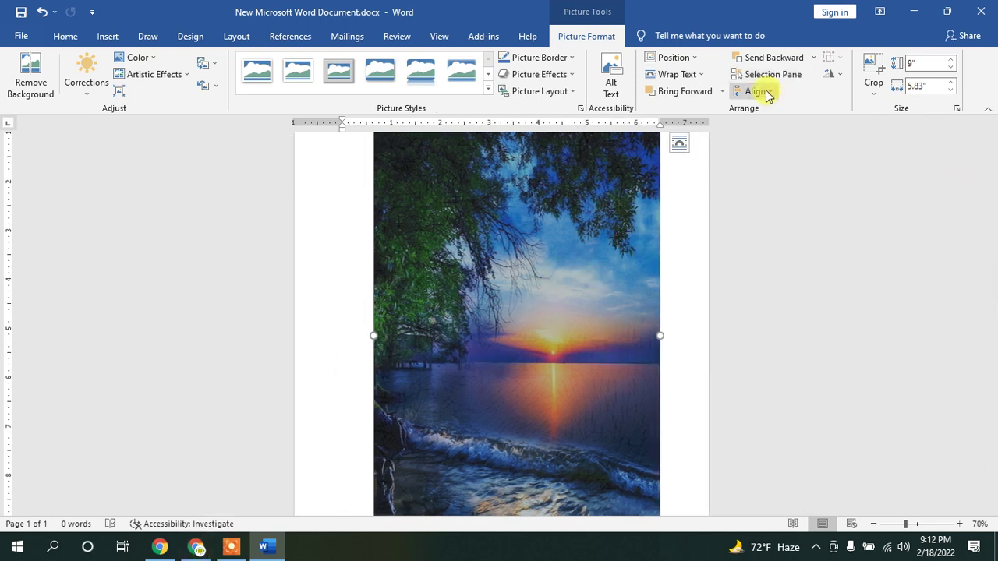
click(756, 91)
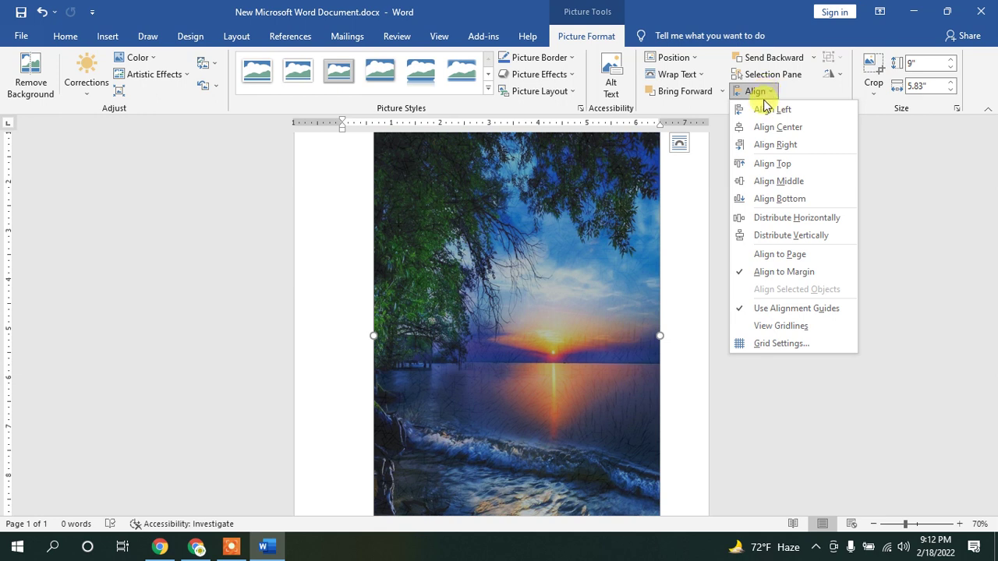
click(461, 198)
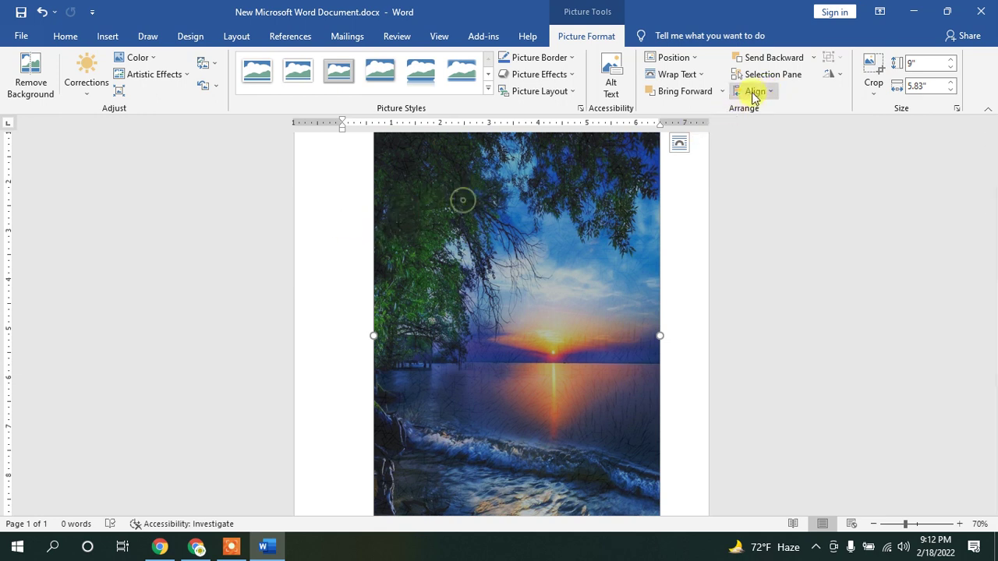
click(775, 93)
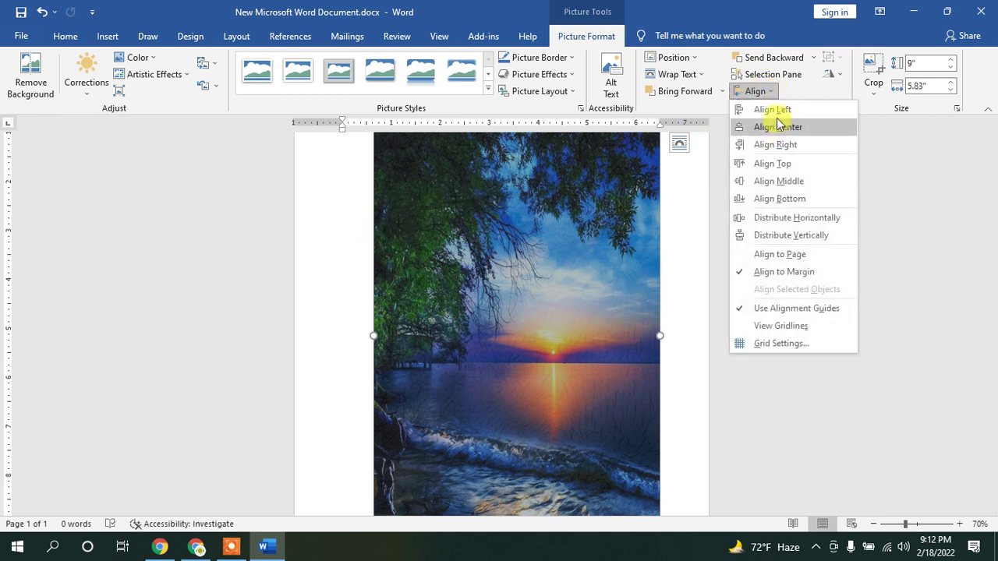
click(772, 110)
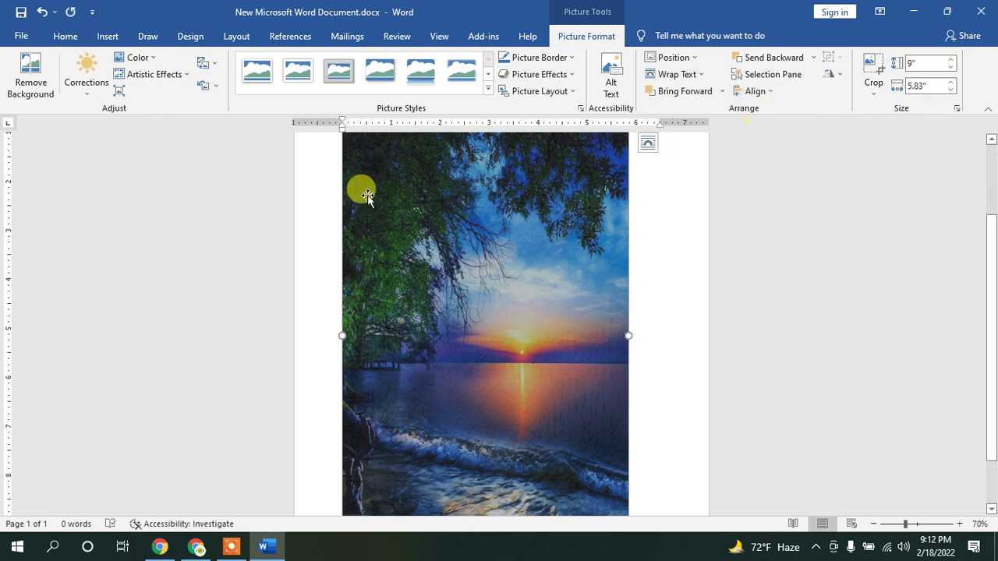
click(767, 92)
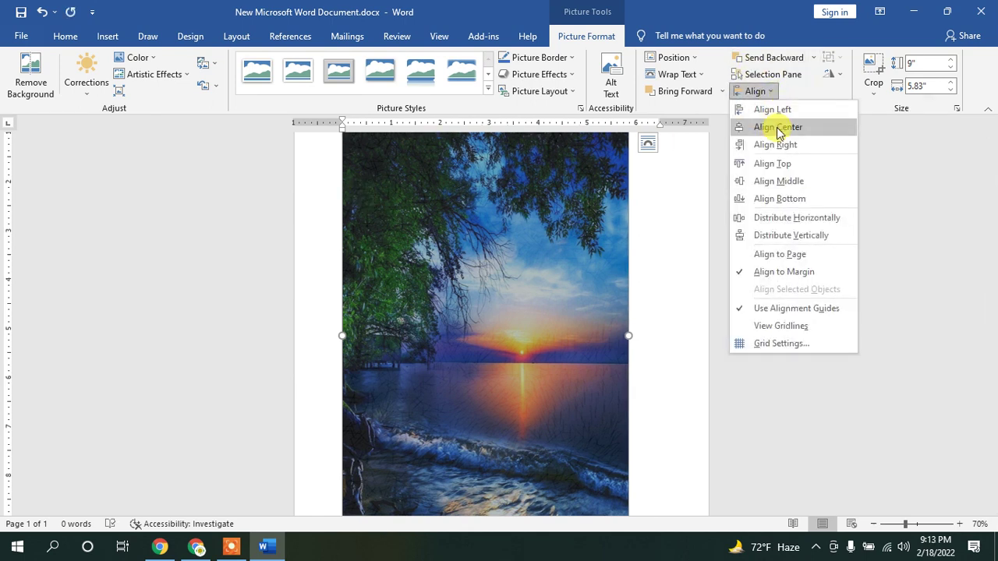
click(776, 145)
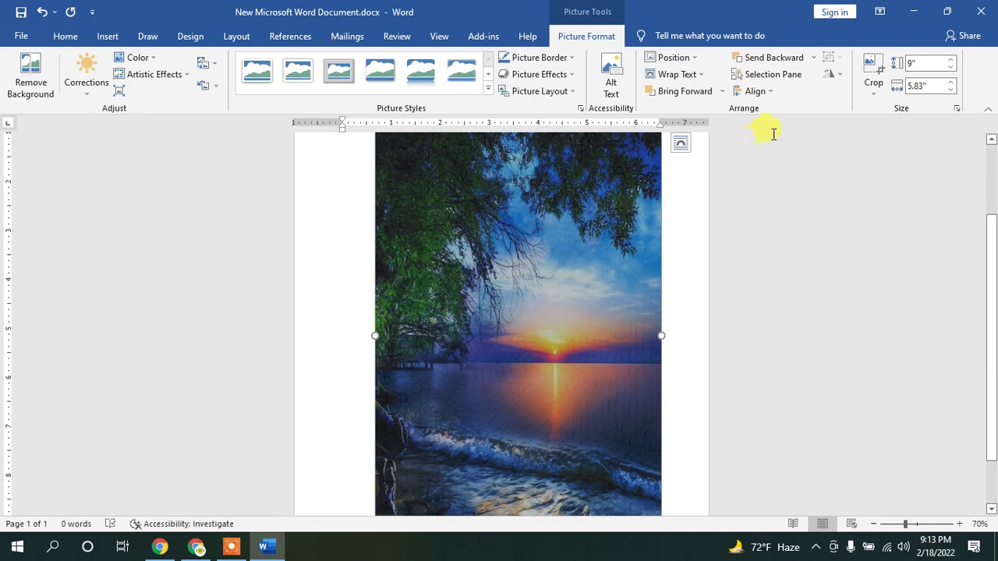
click(768, 92)
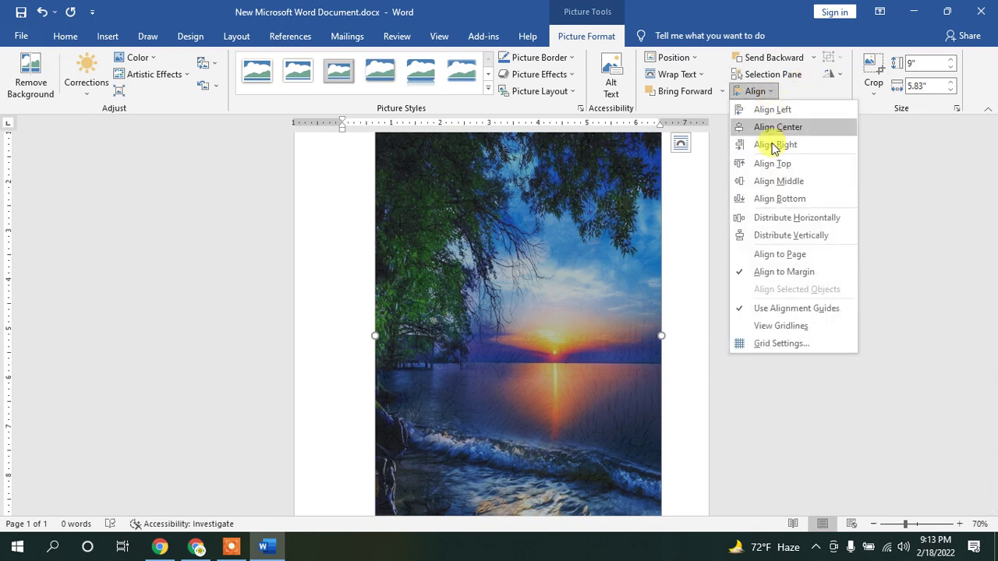
click(772, 181)
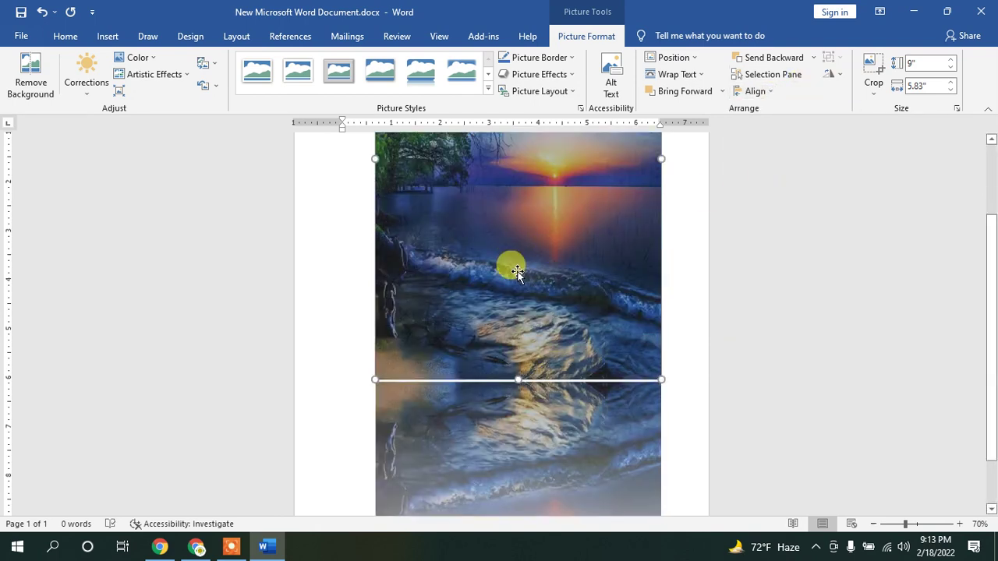
Step: Switch alignment to Align to Page and apply Align Center to the photo
scroll(518, 273, up, 3)
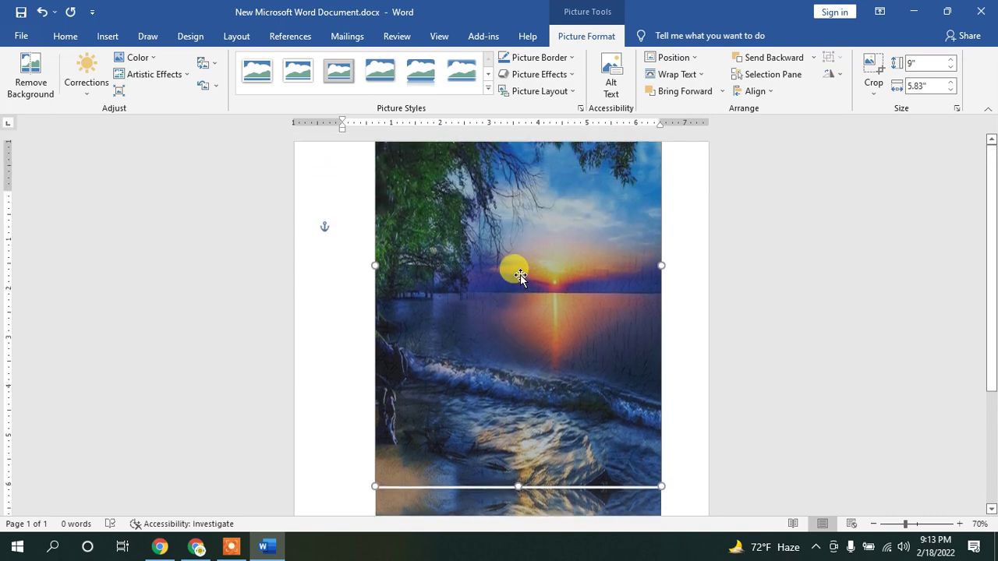
click(755, 91)
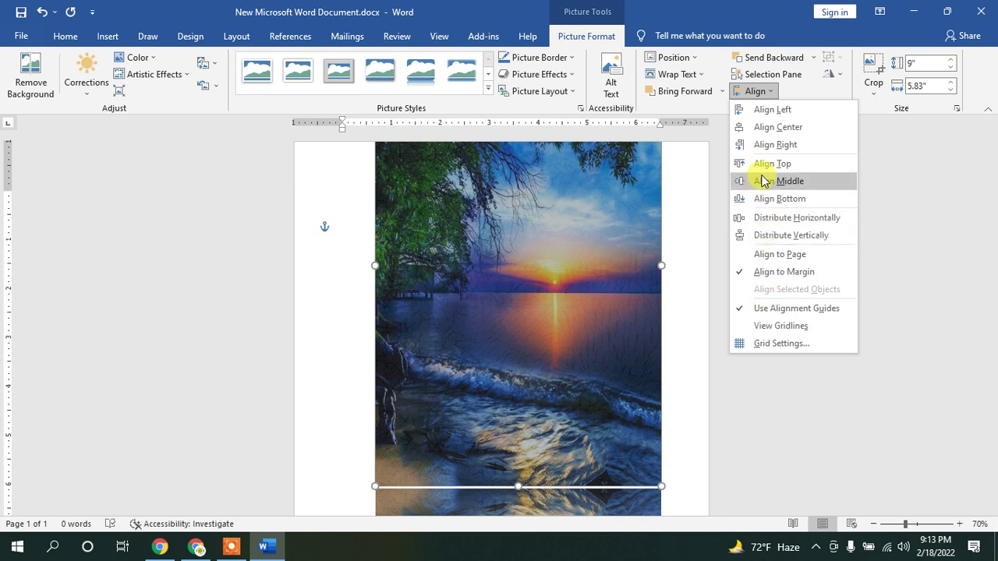
click(777, 254)
drag(556, 232, 535, 359)
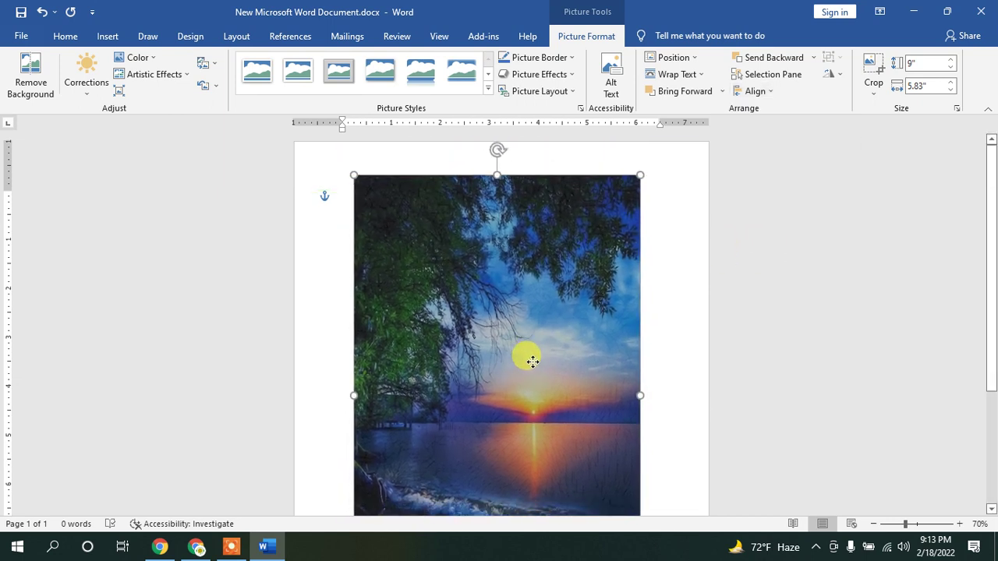
click(755, 91)
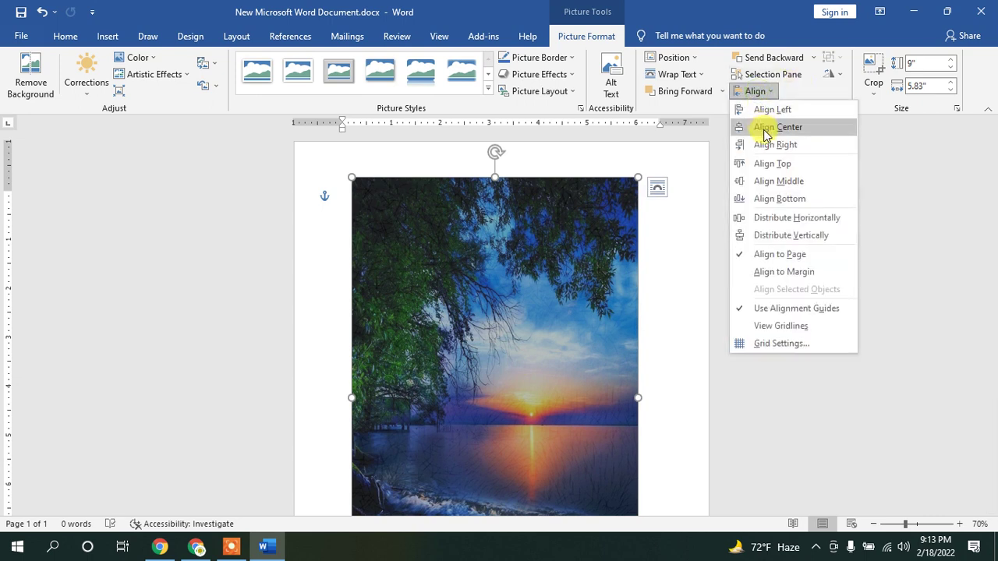
click(765, 131)
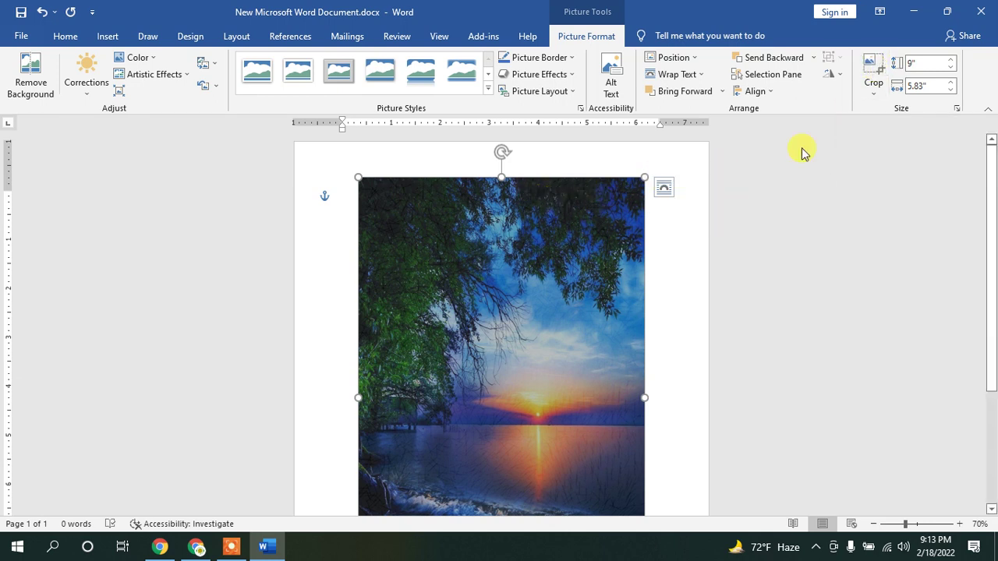
Step: Crop the top and bottom off the sunset photo, leaving a 3.94-inch-tall landscape strip
click(873, 62)
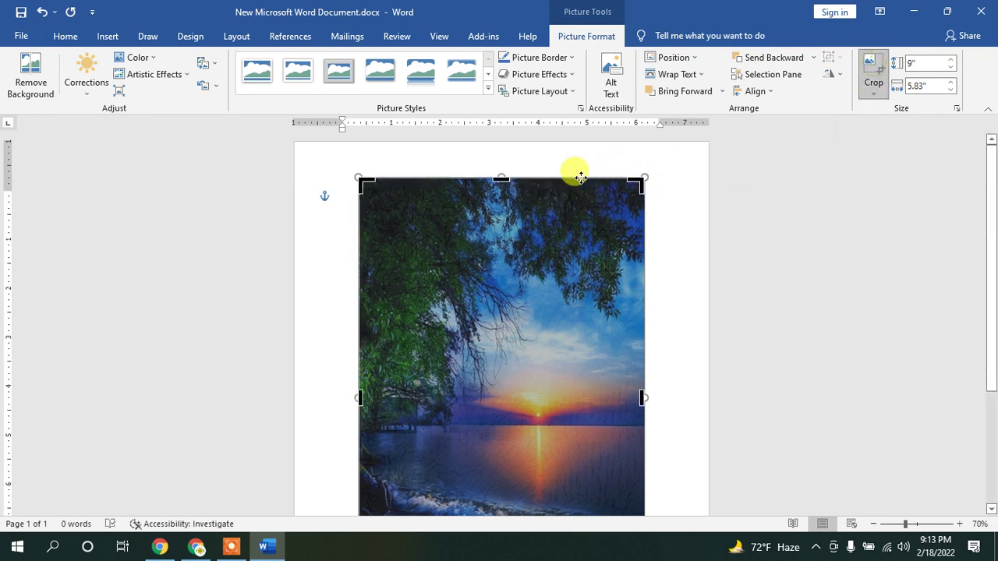
drag(503, 178, 499, 316)
scroll(521, 266, down, 5)
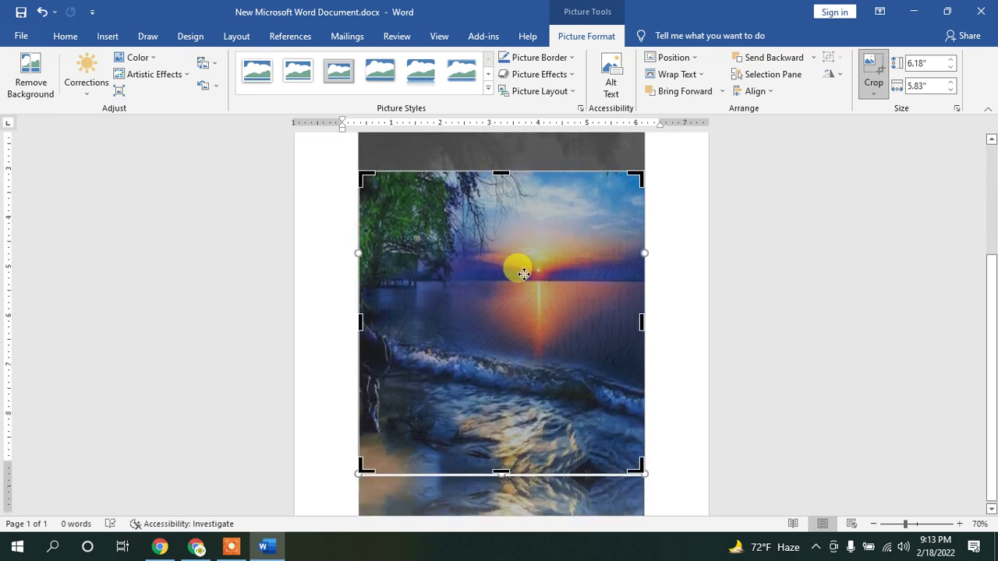
drag(496, 450, 475, 265)
click(679, 260)
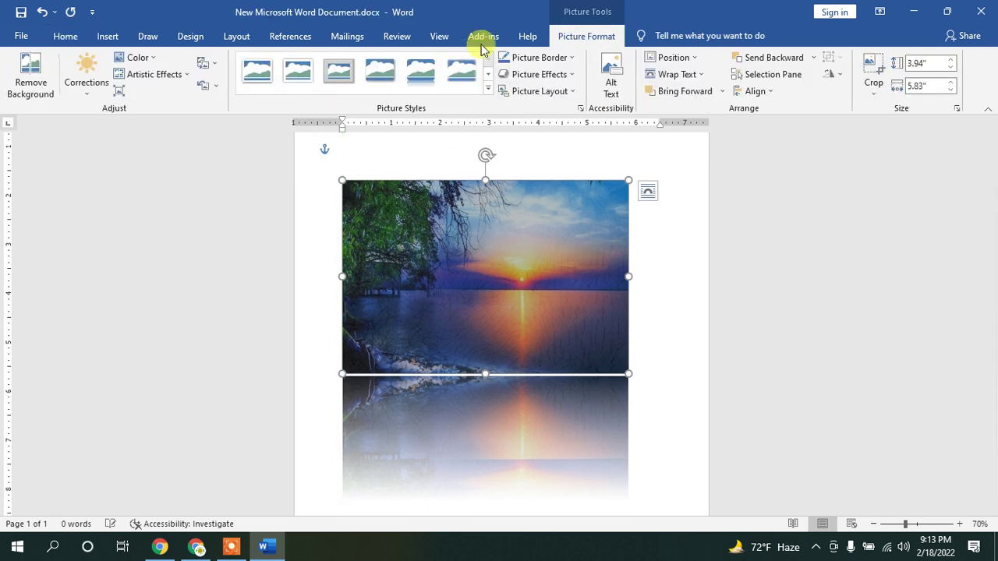
Step: Apply a reflected picture style from the Picture Styles gallery
click(489, 91)
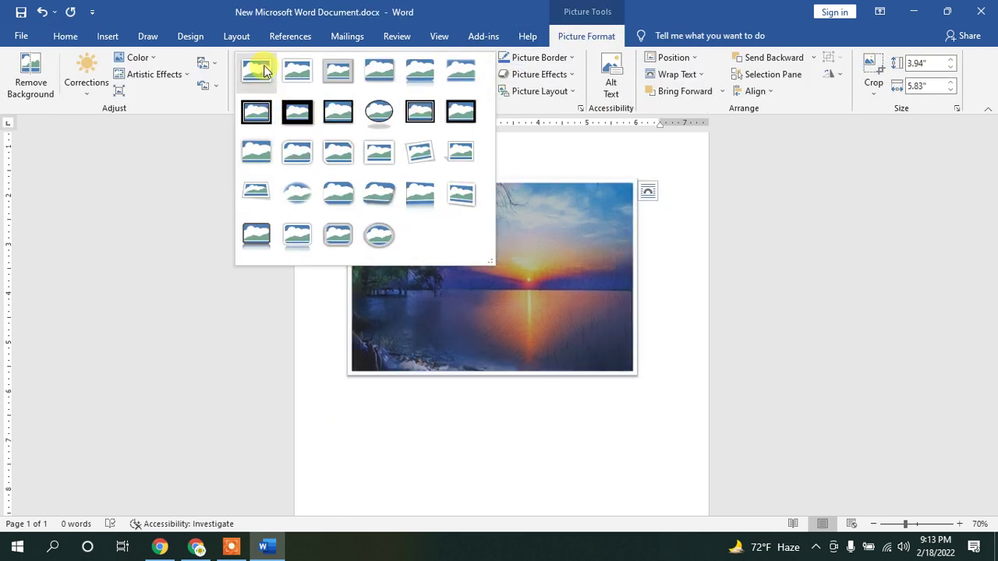
click(537, 115)
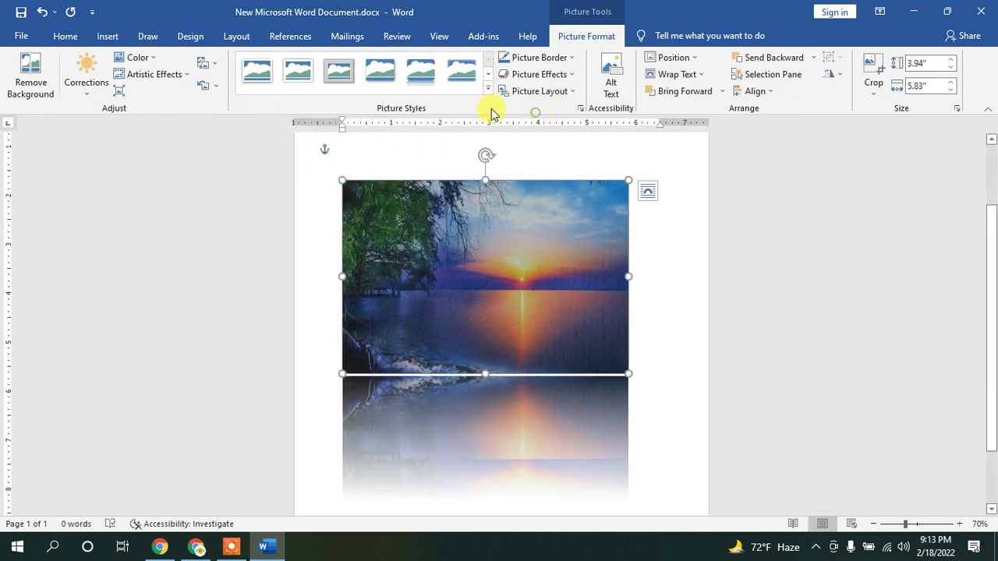
click(485, 91)
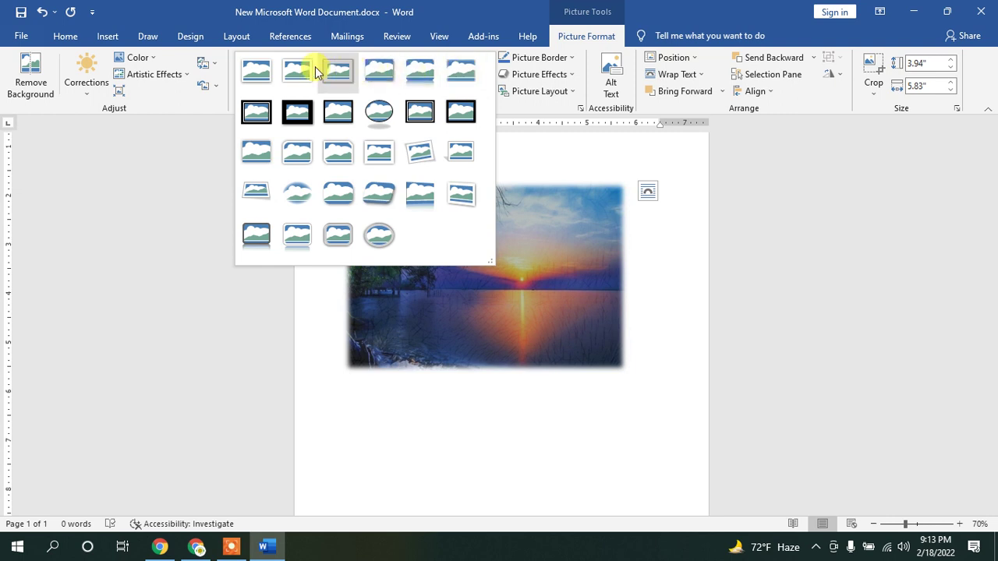
click(435, 188)
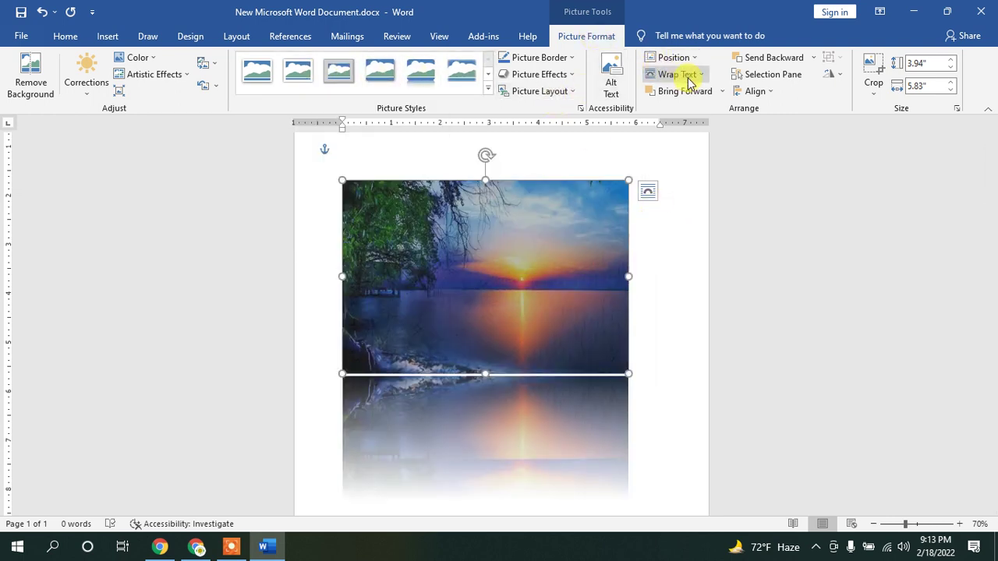
click(766, 78)
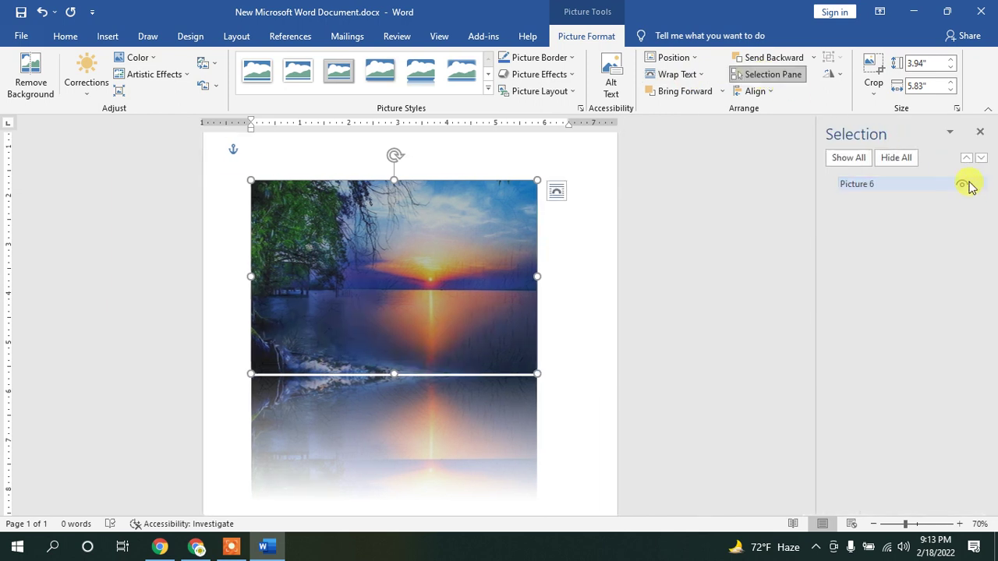
click(981, 133)
Step: Centre the photo on the page's centre line and check the Picture Effects presets without applying one
drag(541, 252, 550, 253)
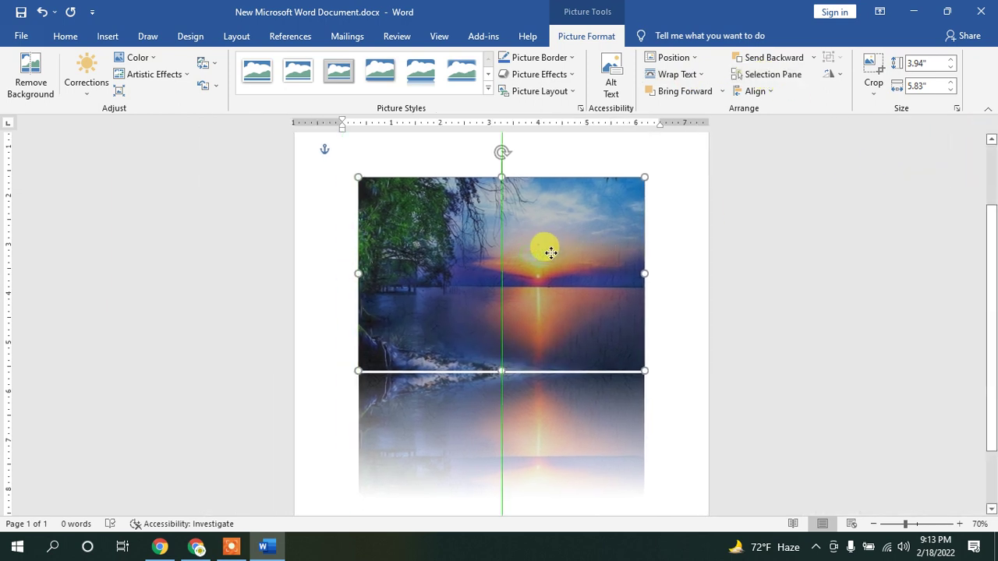
click(566, 75)
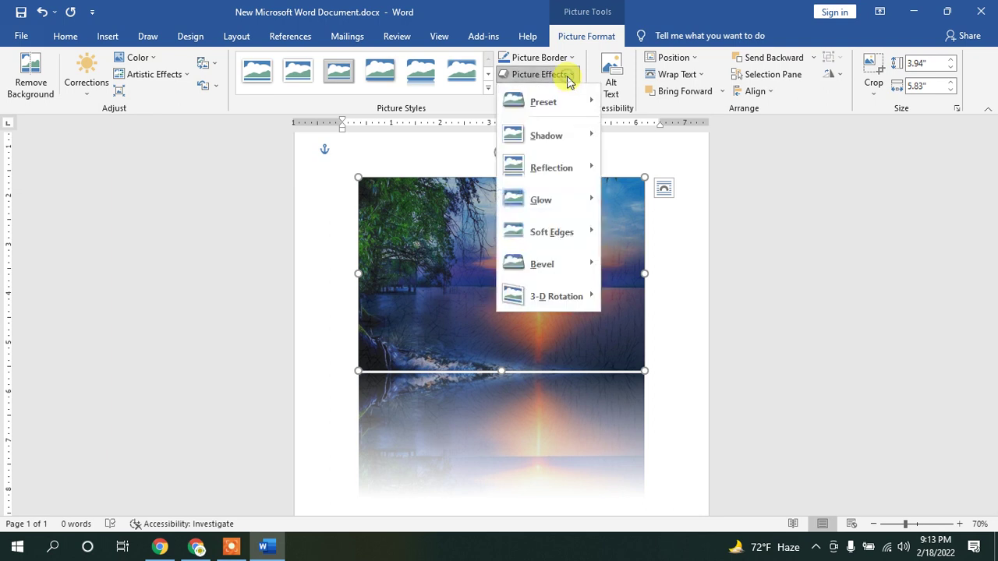
mouse_move(544, 107)
click(629, 134)
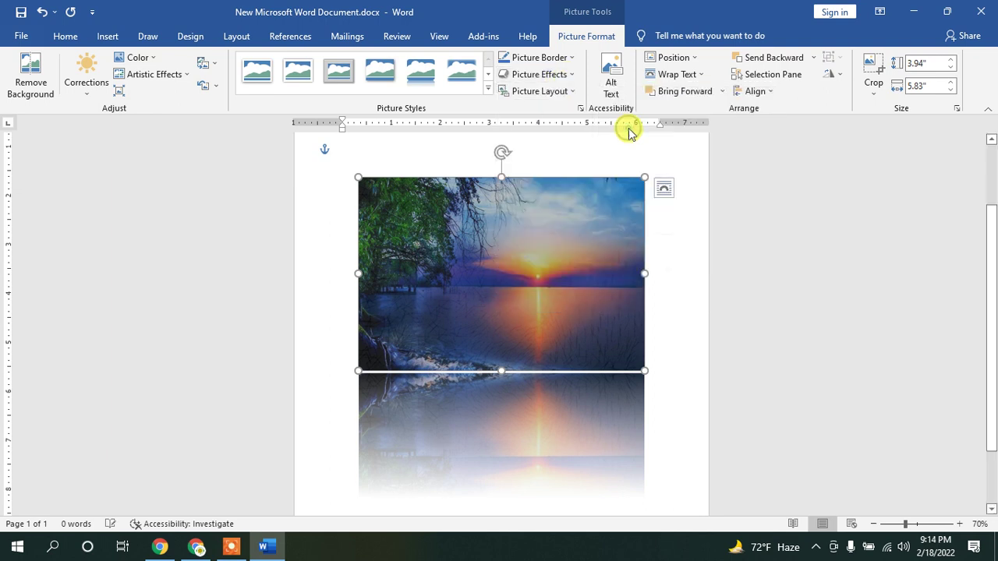
click(568, 74)
mouse_move(558, 105)
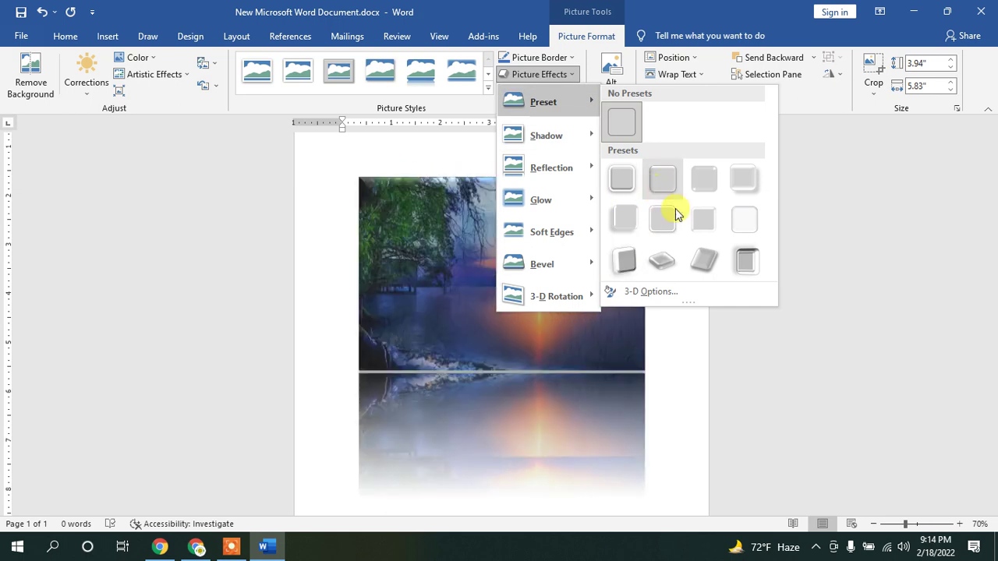
click(675, 385)
Step: Drag the photo's bottom edge down to 4.36 inches tall, keeping its 5.83-inch width
drag(593, 258, 579, 304)
click(679, 330)
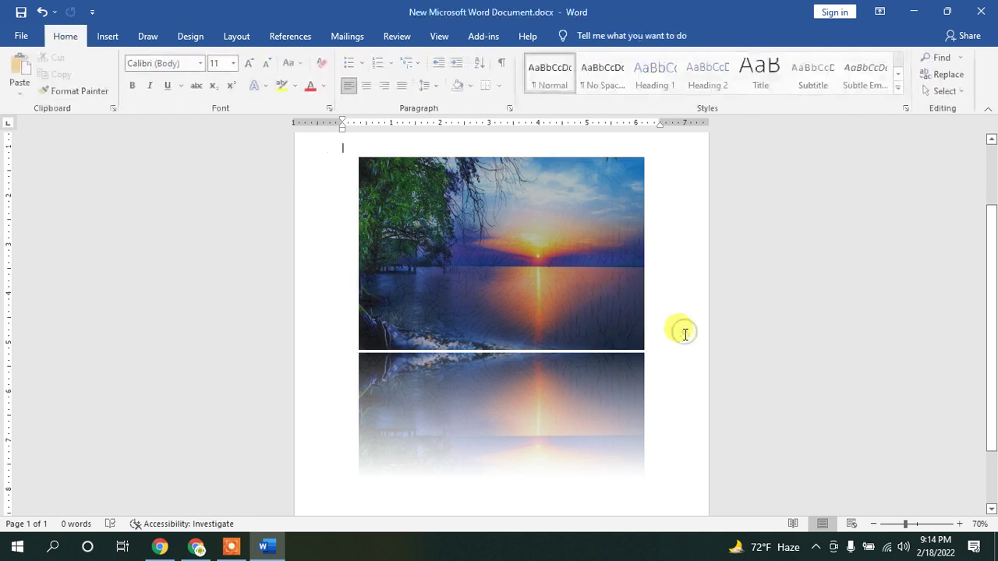
drag(568, 257, 574, 266)
click(508, 350)
drag(501, 359, 489, 379)
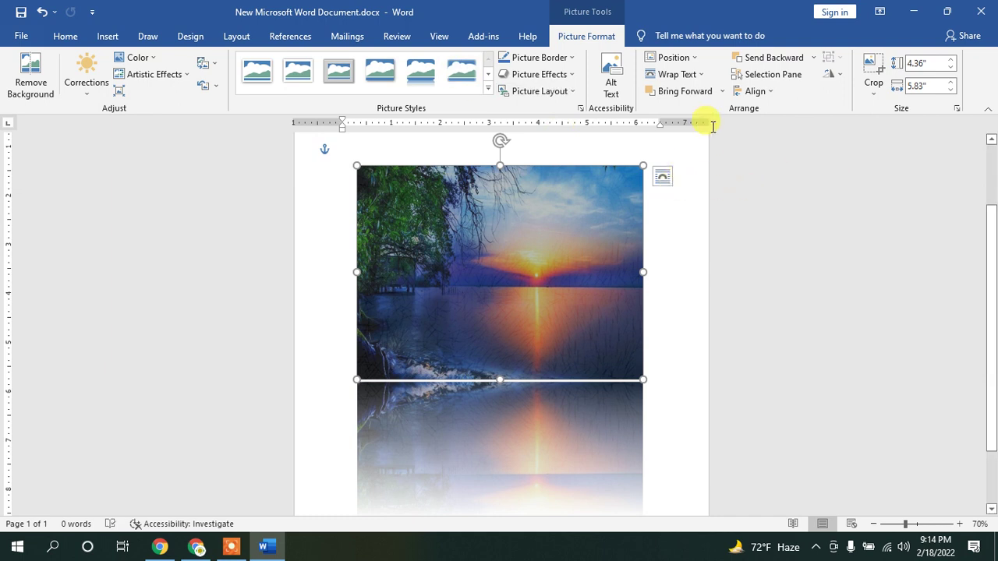
Step: Step the photo's Height spinner up and back down to fine-tune its height
click(952, 60)
click(952, 60)
click(952, 60)
click(953, 60)
click(952, 60)
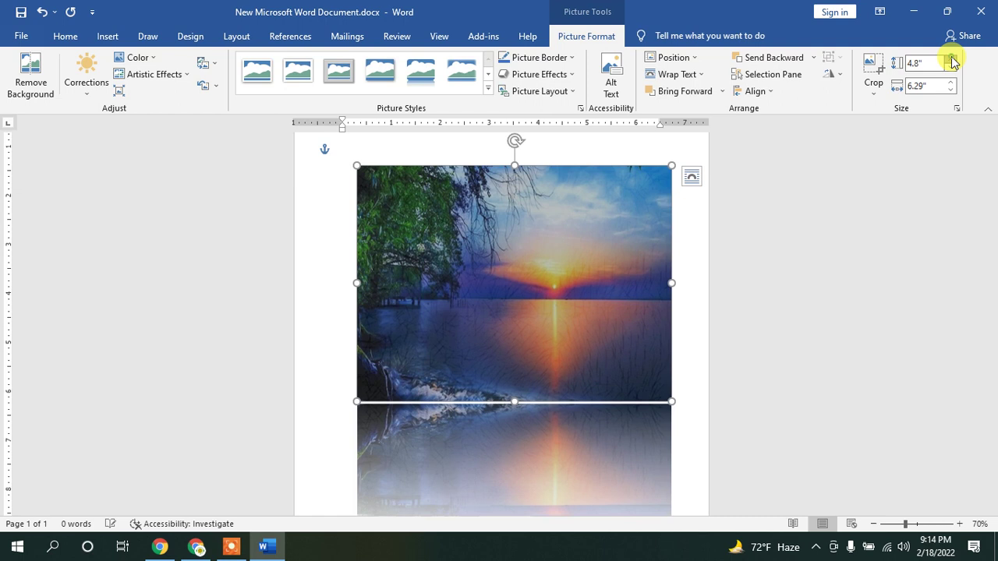
click(952, 60)
click(952, 60)
click(952, 60)
click(951, 68)
click(951, 68)
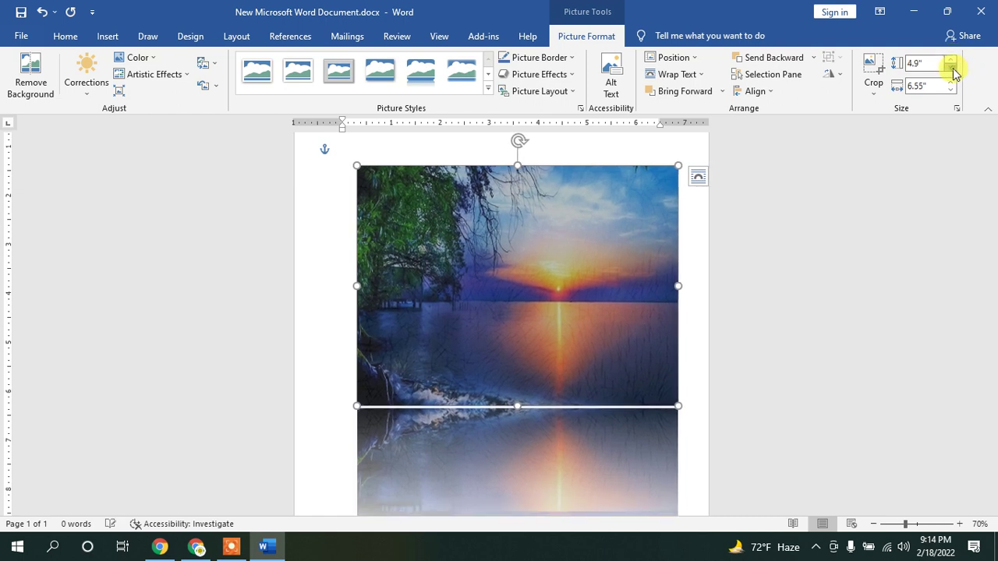
click(951, 68)
click(951, 68)
click(951, 68)
click(952, 68)
click(951, 68)
click(951, 68)
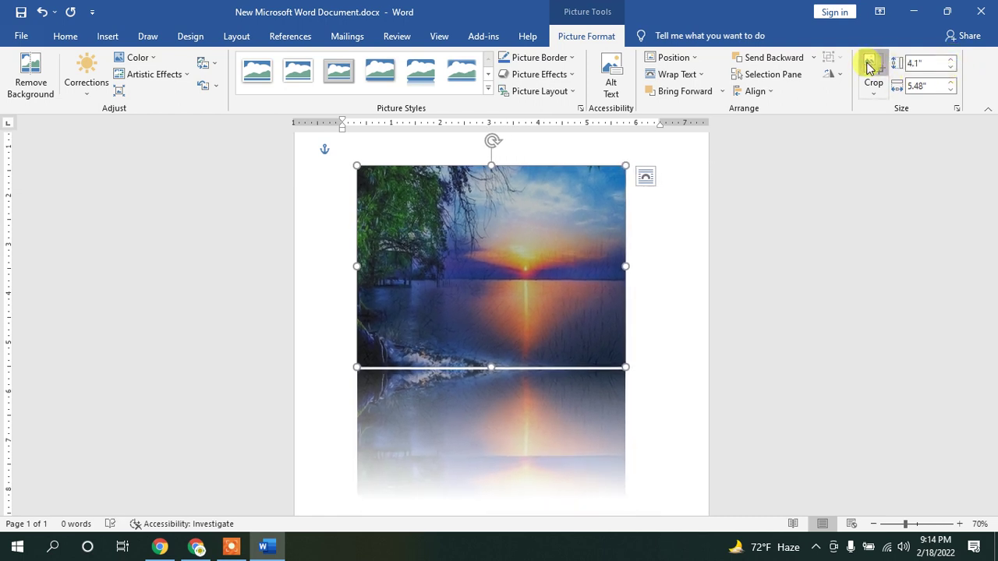
click(870, 69)
click(952, 60)
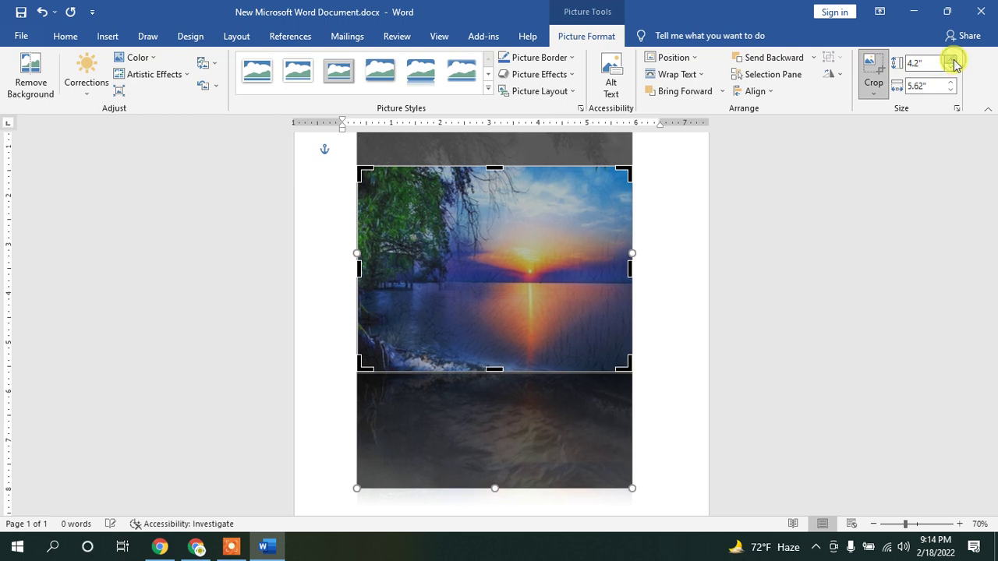
click(951, 67)
click(951, 67)
click(951, 67)
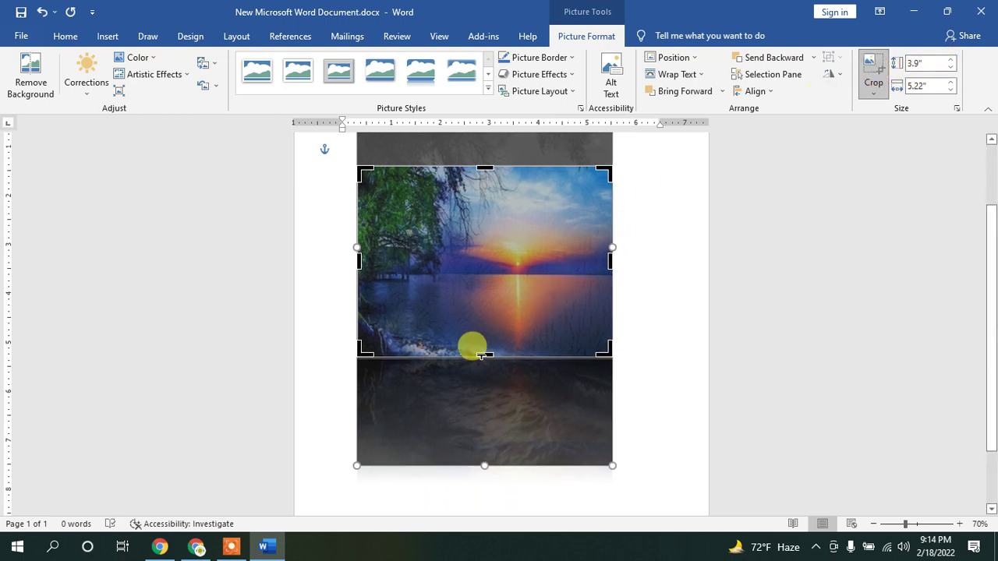
Step: Crop the bottom, left and right to a 2.64 × 2.54-inch sun close-up and move it lower
drag(481, 329, 463, 285)
drag(362, 232, 419, 231)
drag(611, 228, 538, 224)
drag(475, 196, 448, 179)
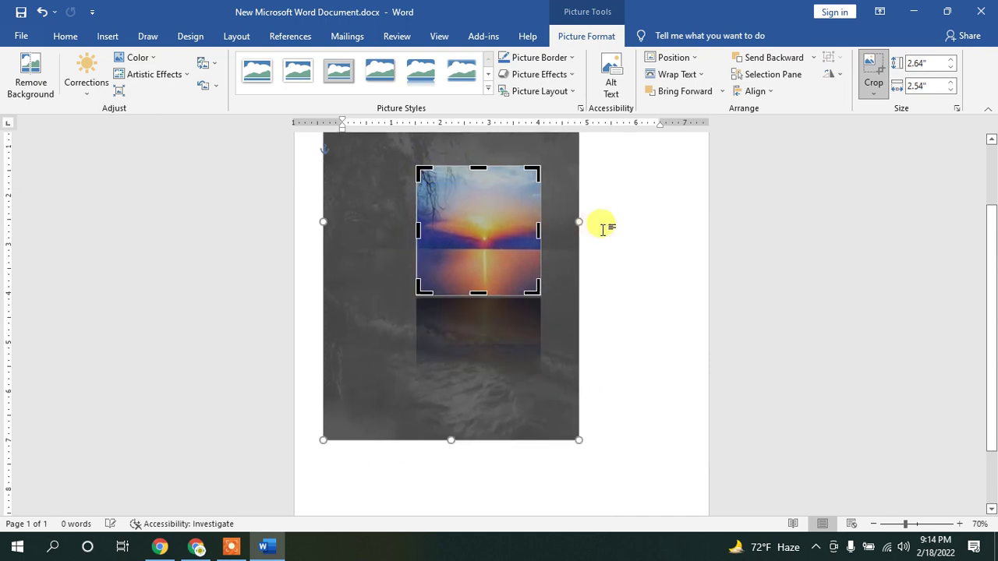
click(635, 229)
drag(484, 232, 489, 277)
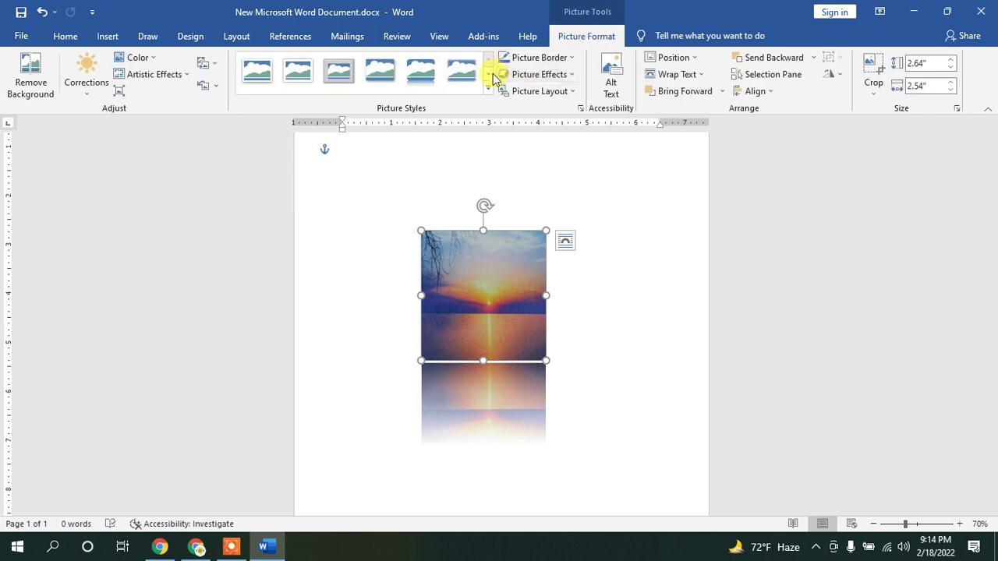
Step: Open Format Picture from the photo's shortcut menu and reset its artistic effect to none
click(488, 90)
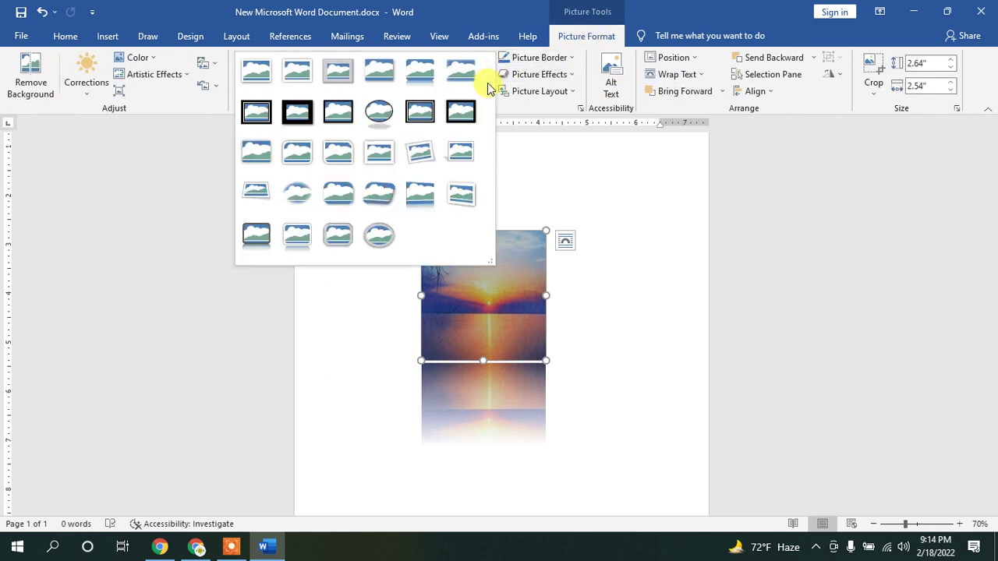
click(493, 284)
right_click(494, 285)
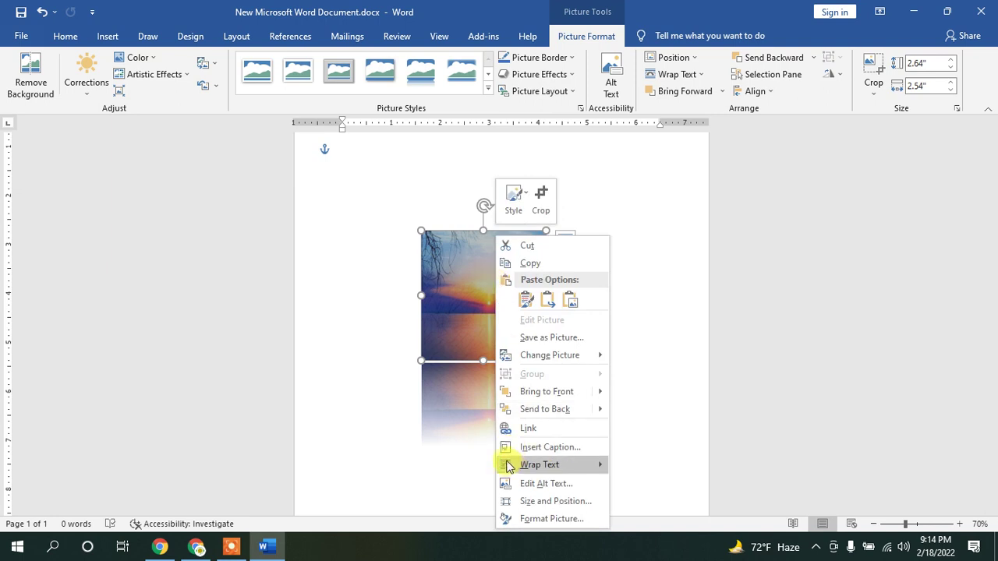
click(555, 519)
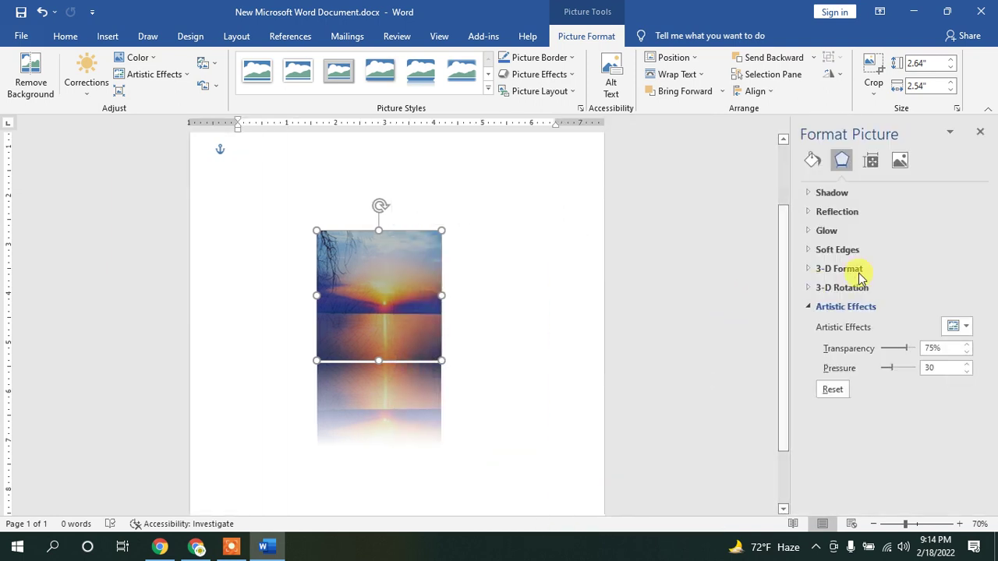
click(831, 388)
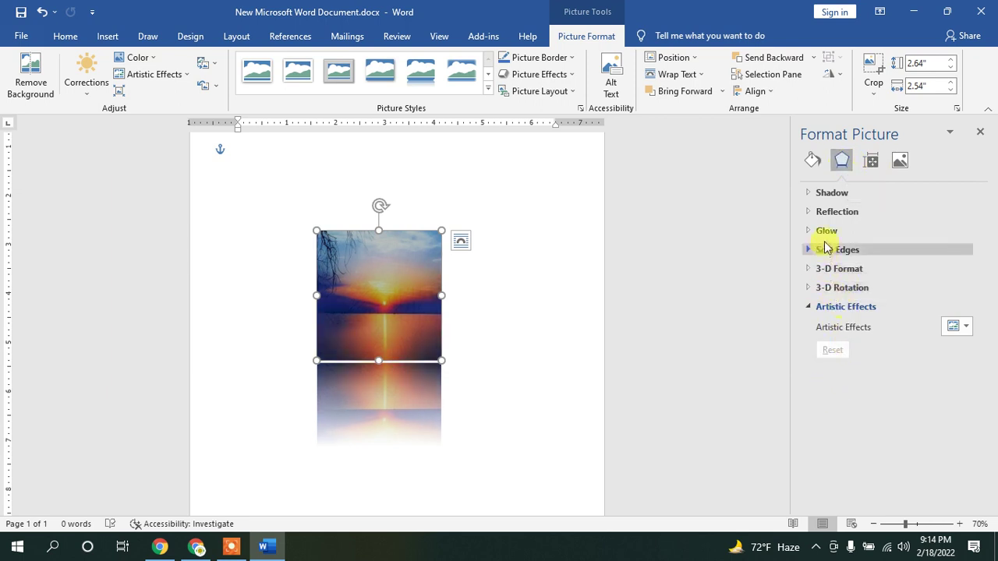
Step: Look through the Shadow, Artistic Effects and 3-D Format sections, then close the Format Picture pane
click(811, 192)
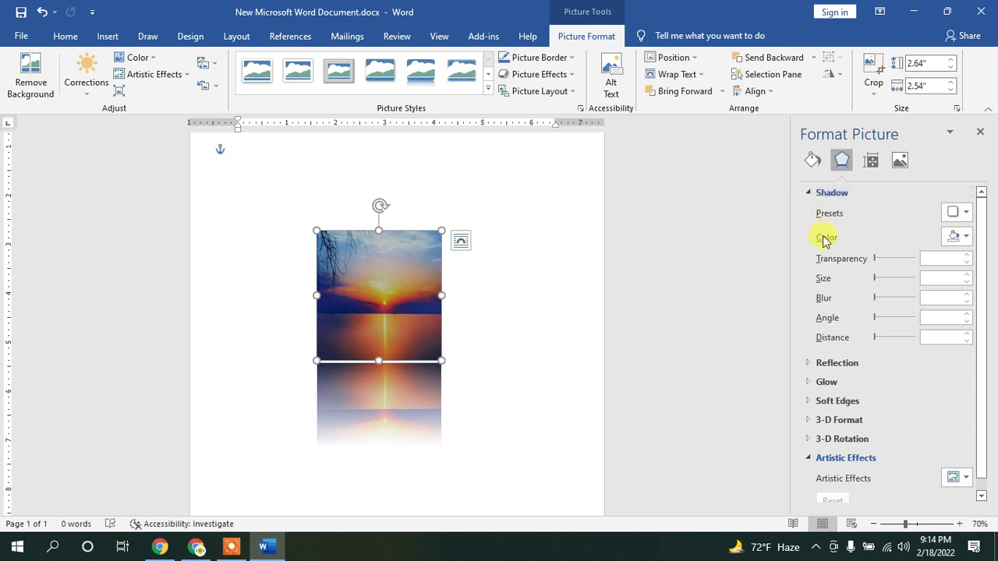
click(811, 192)
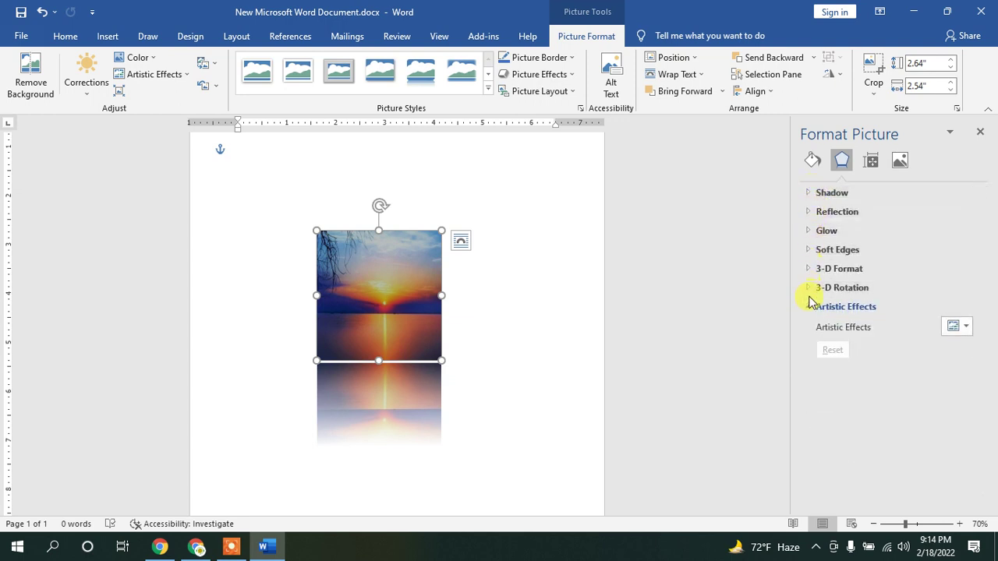
click(811, 305)
click(810, 270)
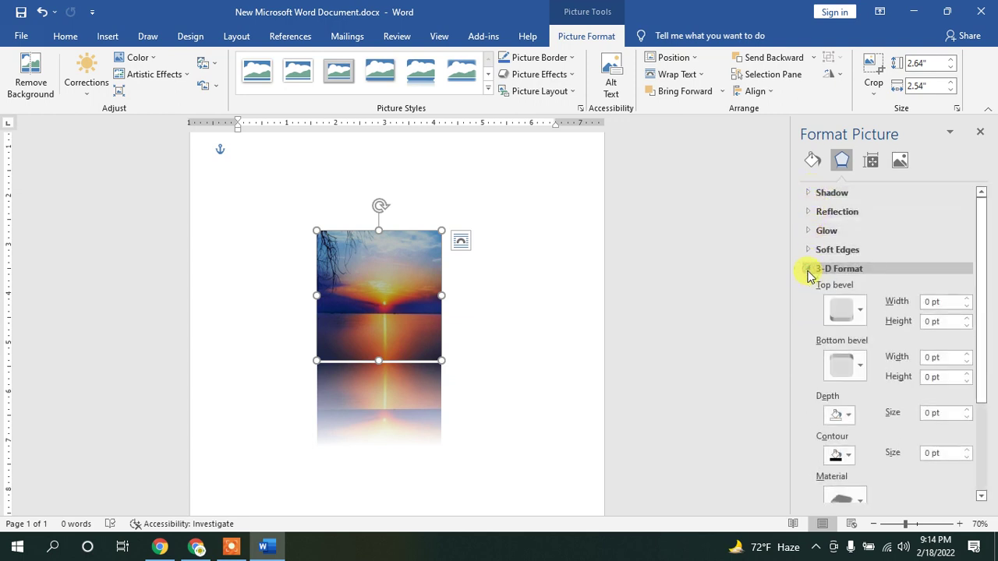
scroll(861, 390, down, 3)
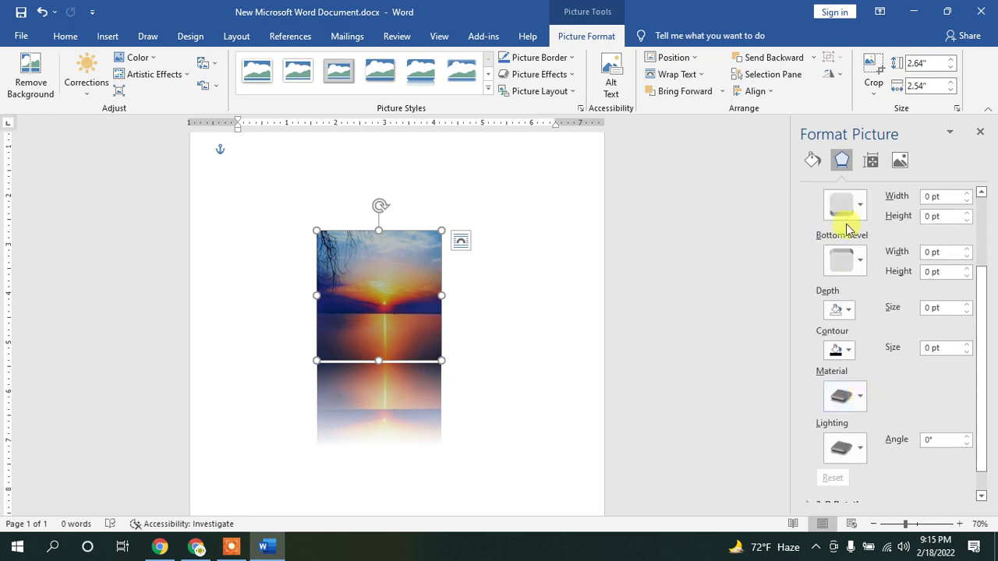
scroll(819, 240, up, 2)
click(980, 132)
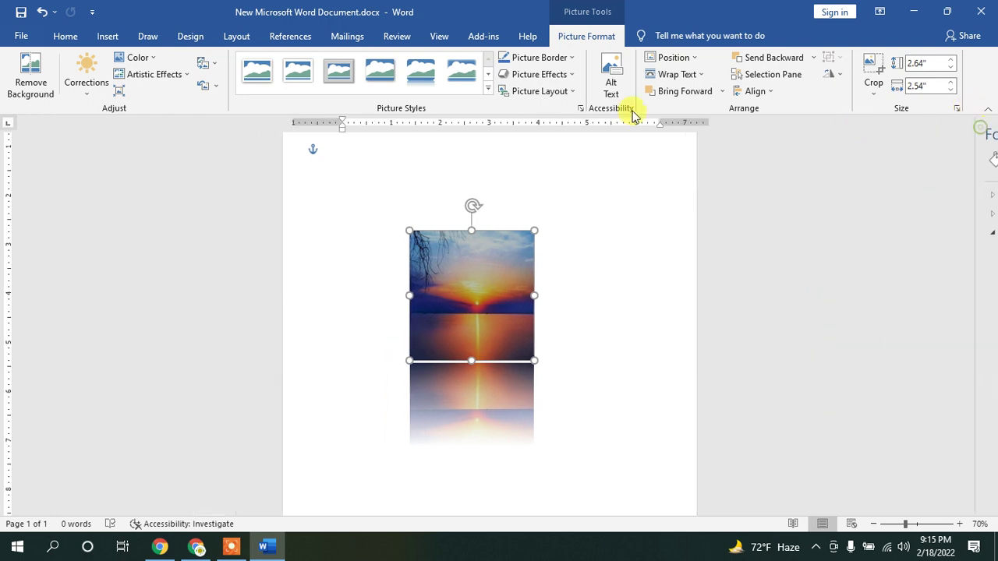
Step: Apply the Simple Frame, White style to the sunset close-up and drag it slightly down
click(69, 37)
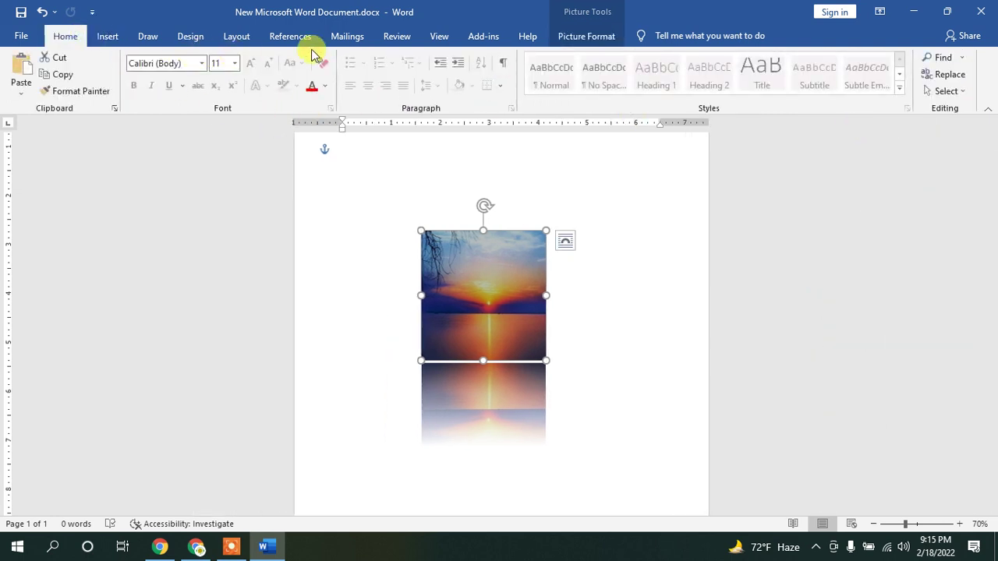
click(499, 286)
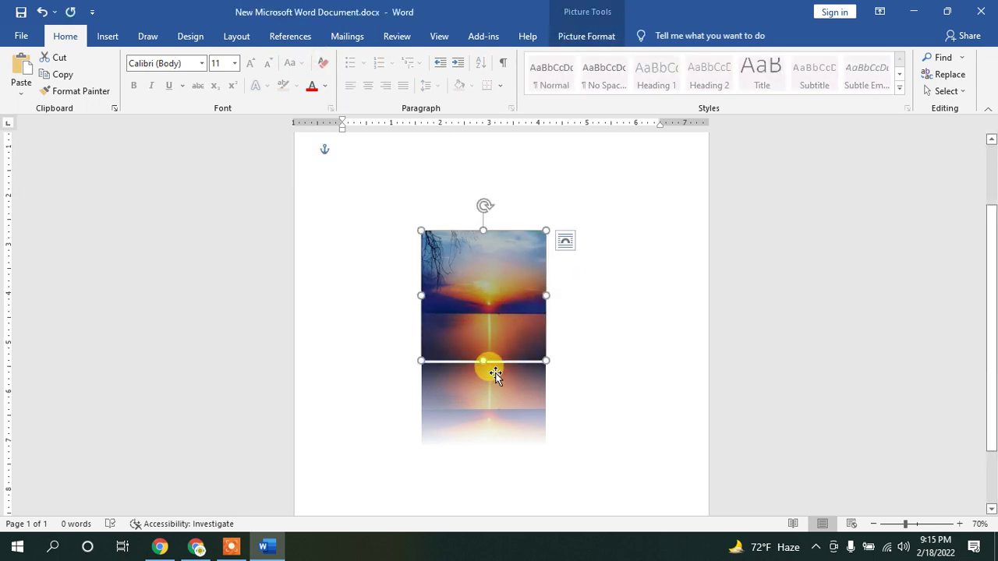
click(583, 37)
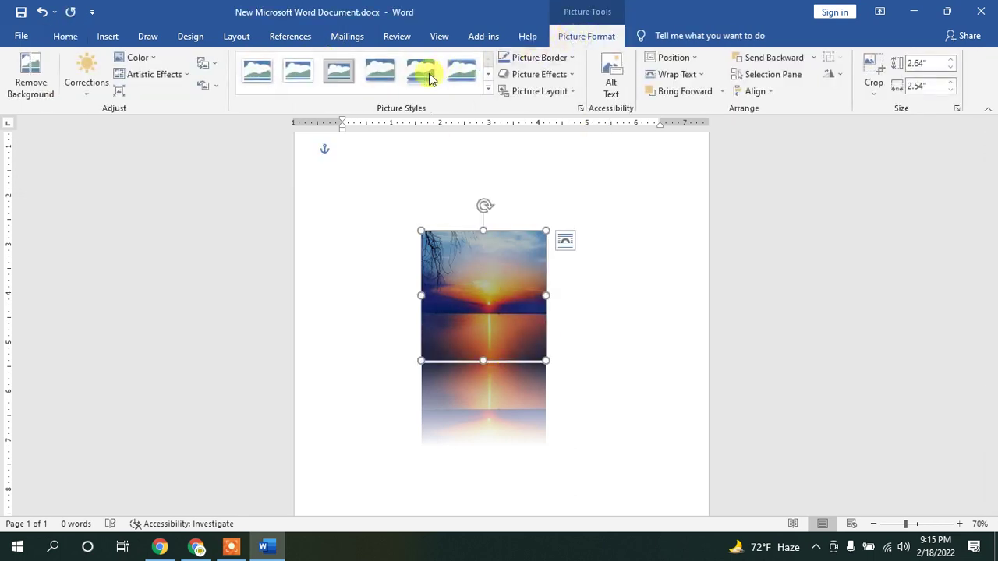
click(488, 90)
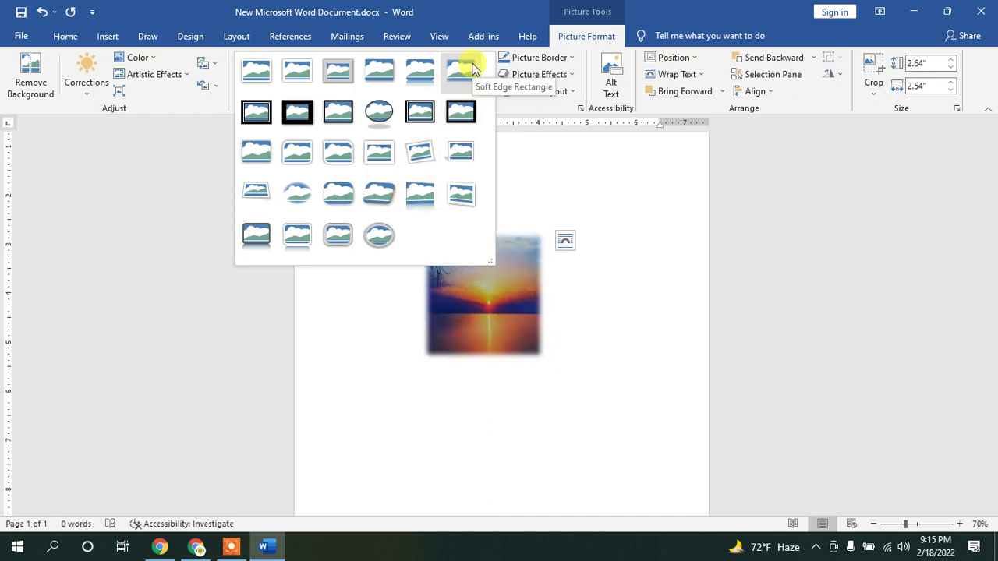
click(253, 71)
click(597, 262)
drag(510, 271, 507, 278)
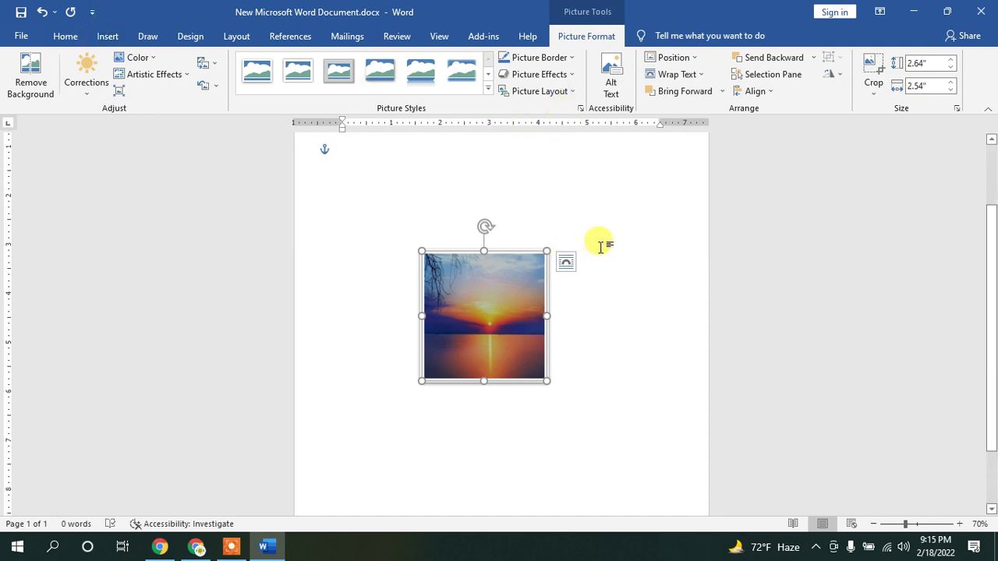
click(108, 39)
Step: Drag the framed photo up and right, then open Insert > 3D Models > Stock 3D Models
click(187, 39)
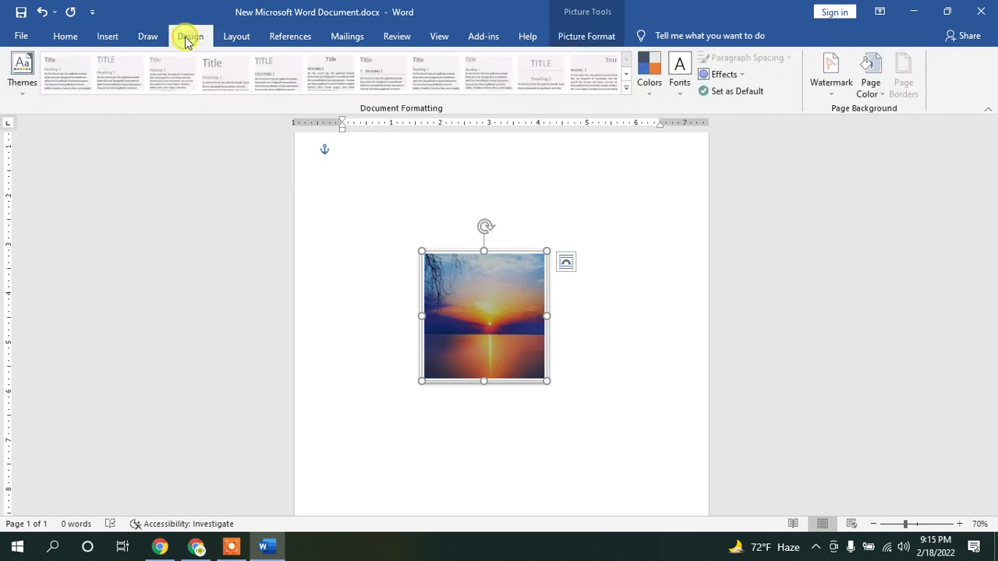
click(107, 36)
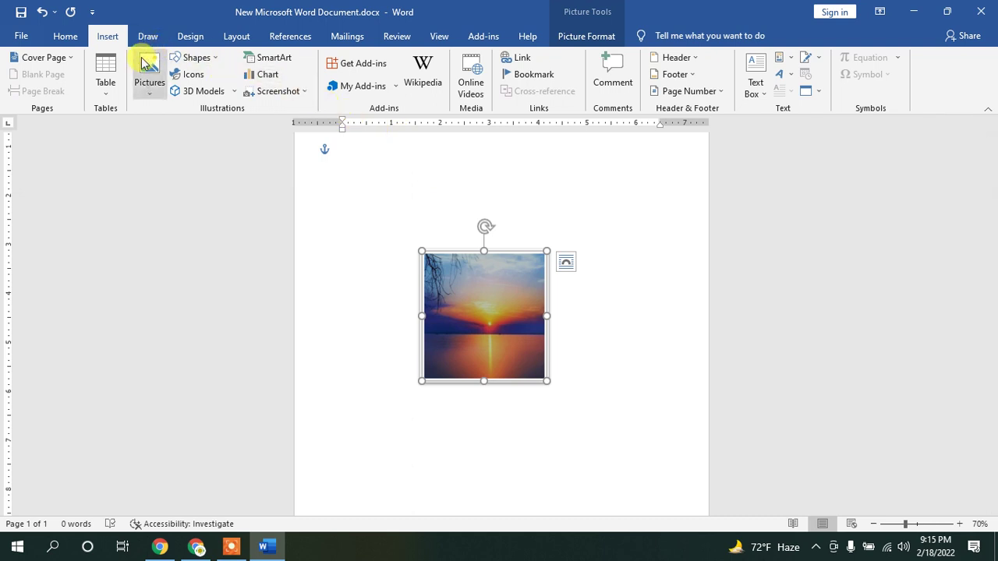
drag(511, 270, 526, 233)
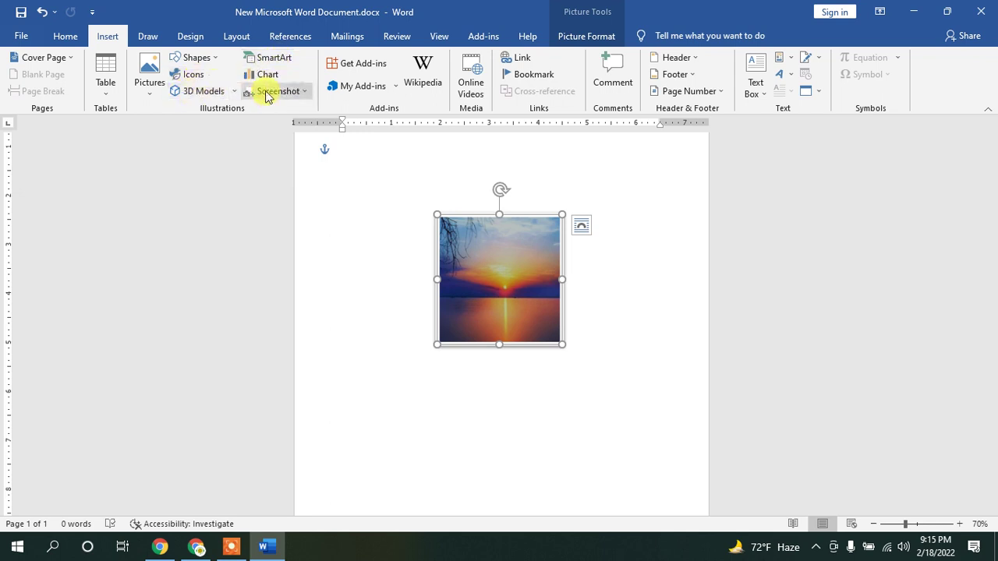
click(233, 92)
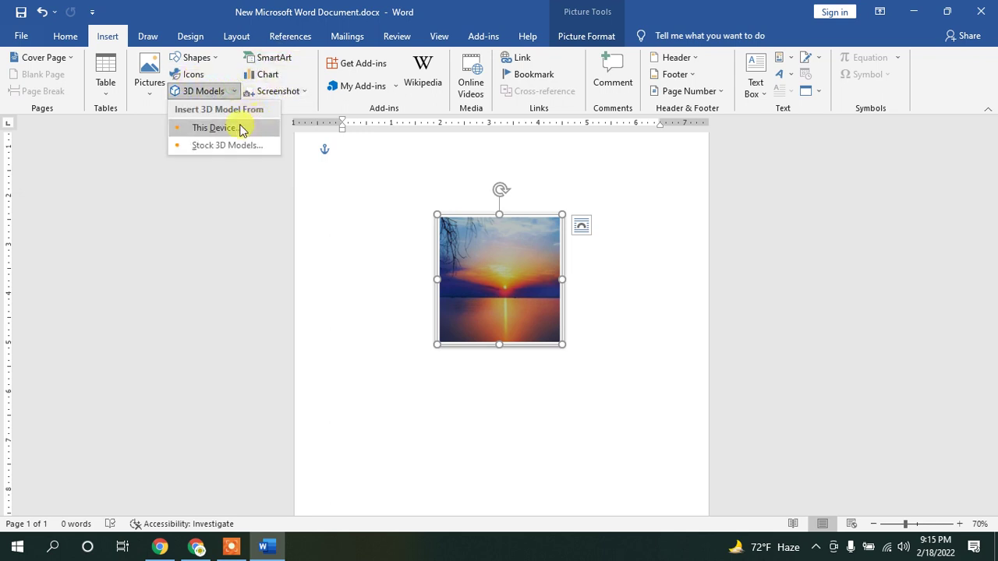
click(231, 147)
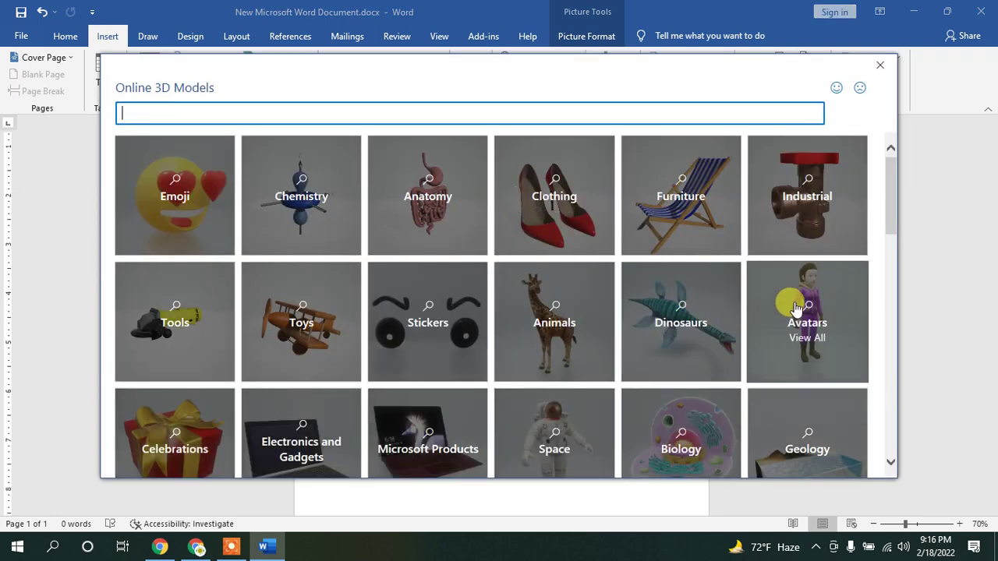
Step: Insert the outstretched-arms person and the shark from Avatars, then rotate the shark to a new angle
click(802, 282)
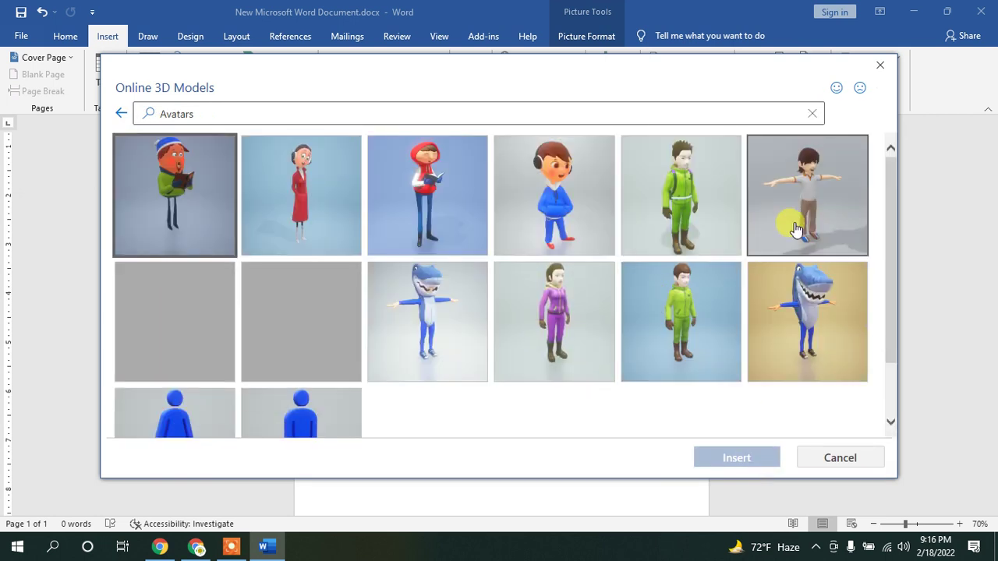
click(795, 222)
click(791, 343)
click(745, 460)
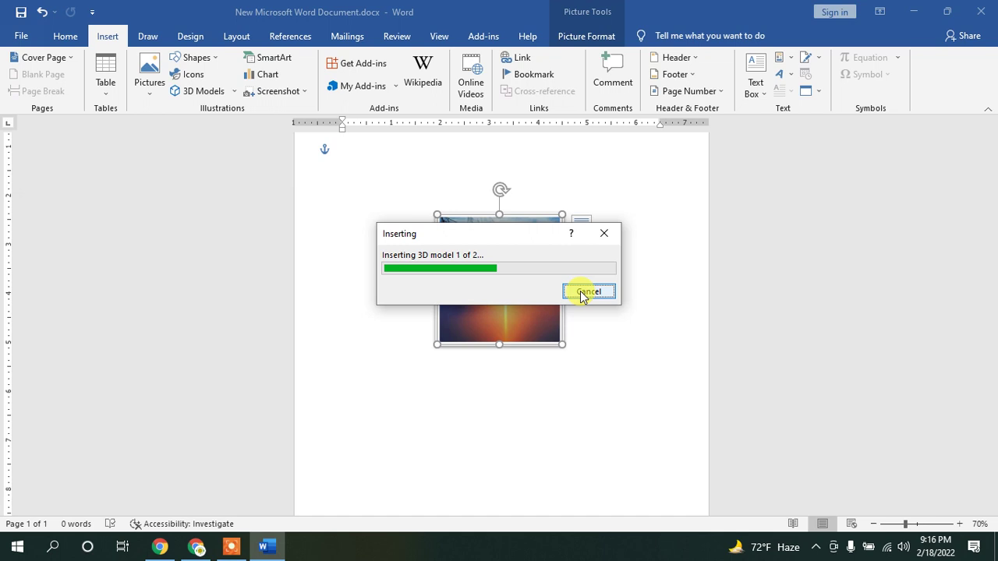
drag(394, 188, 521, 215)
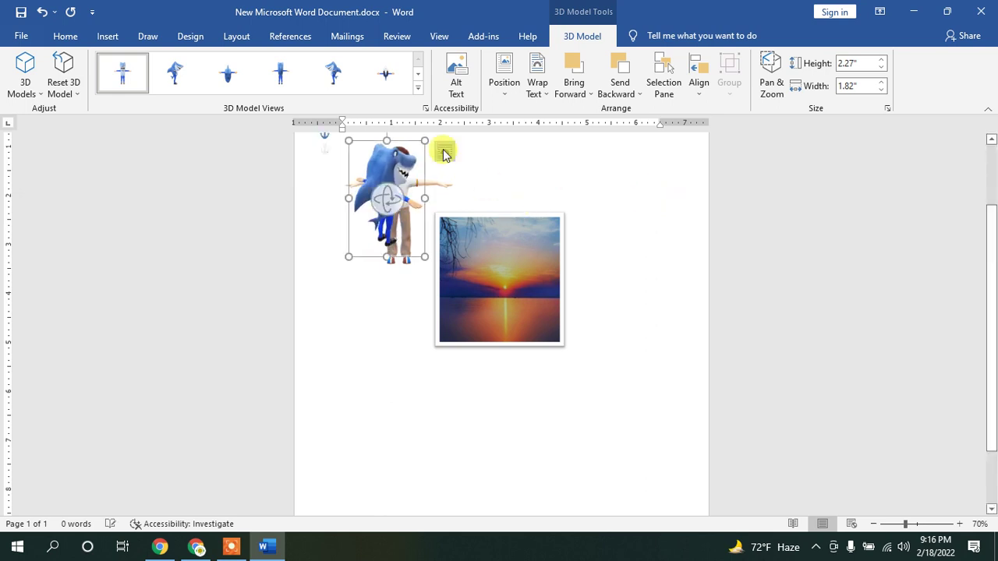
Step: Enlarge the shark model to 7.69 x 5.92 inches over the sunset photo, then close Word
drag(397, 164, 691, 139)
drag(569, 258, 632, 301)
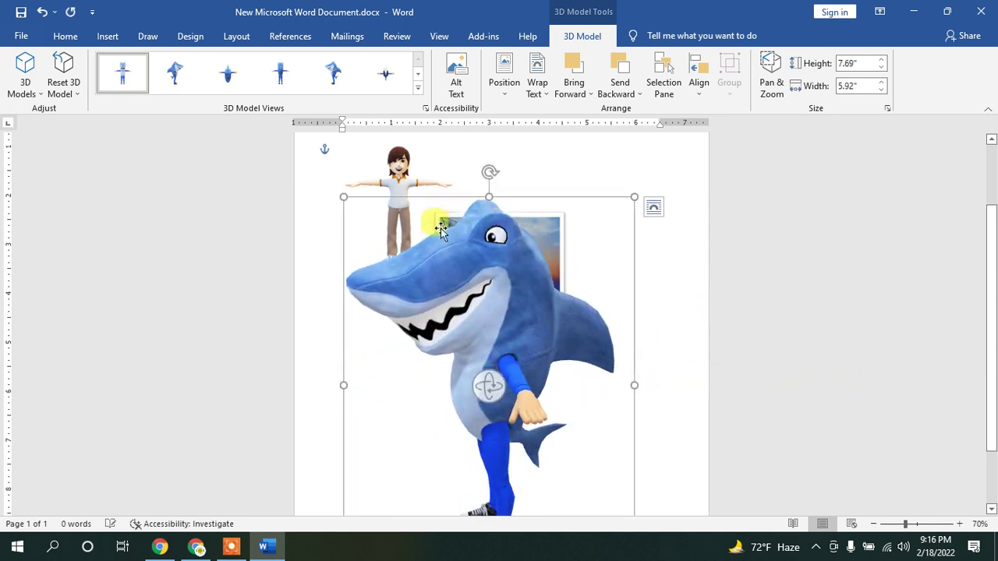
click(981, 12)
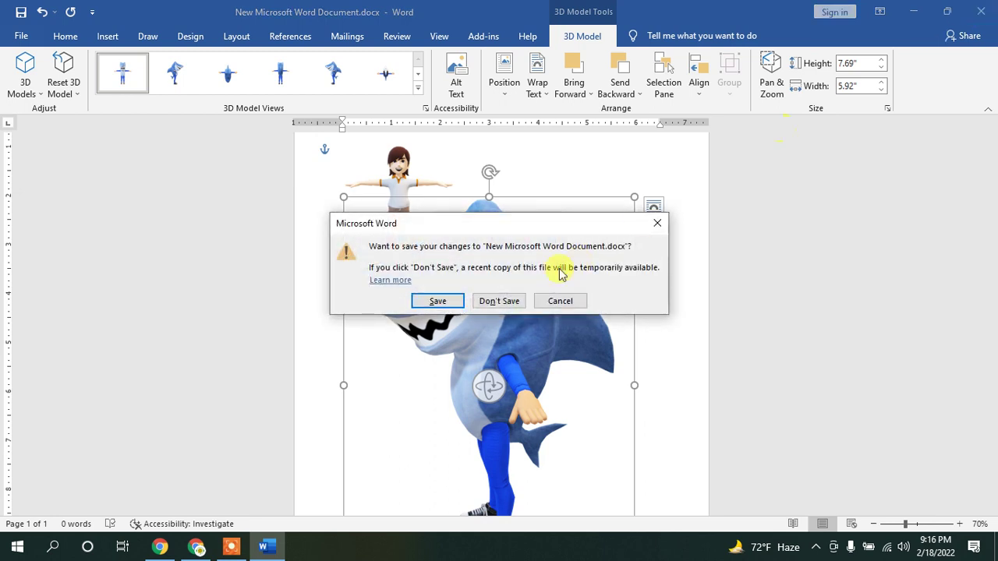
click(489, 301)
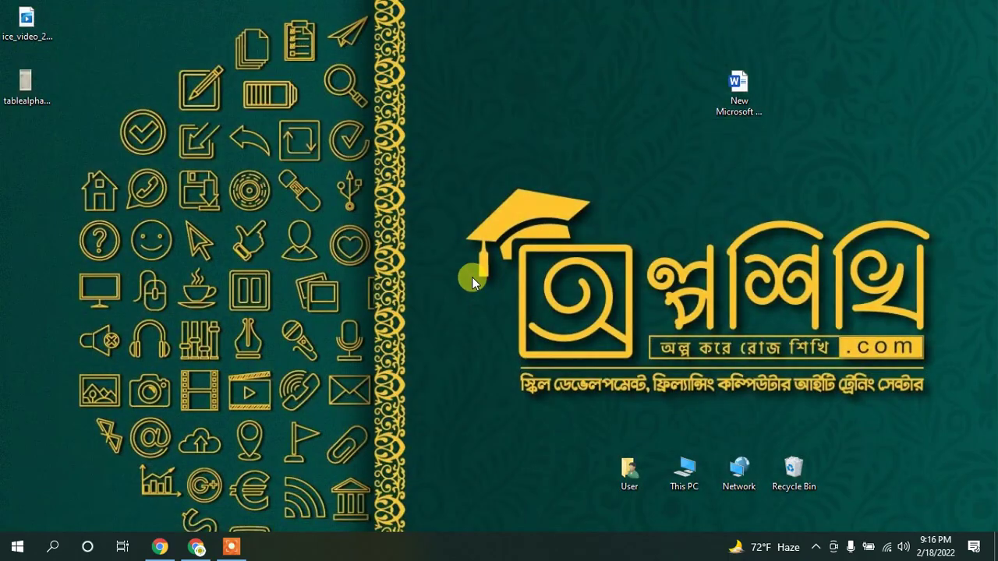